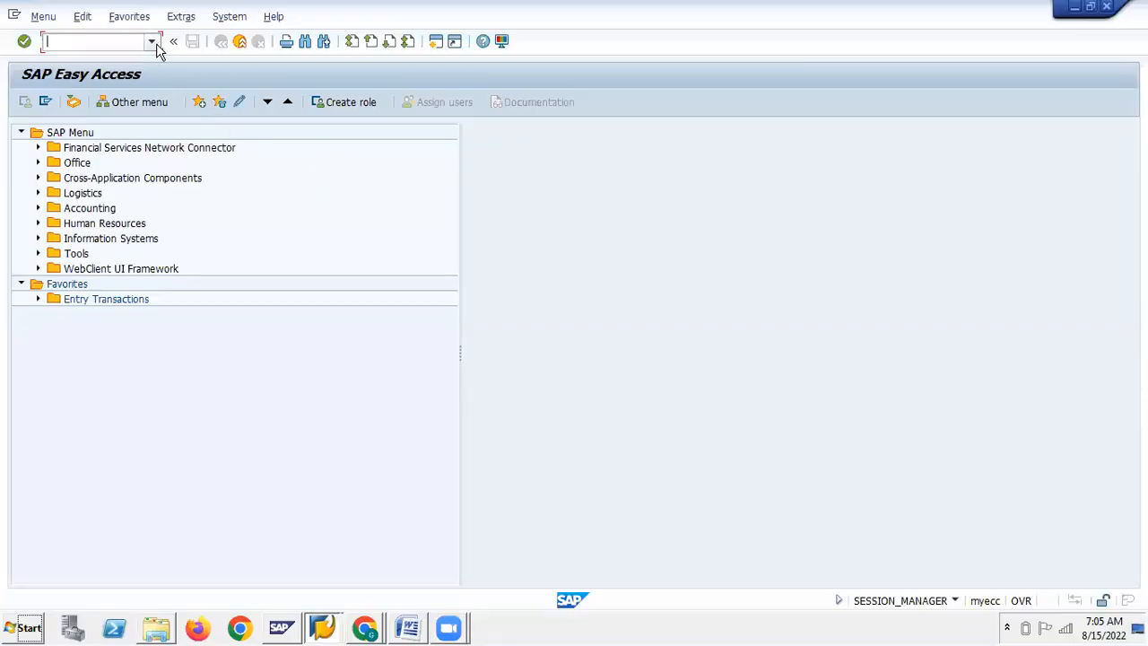
# Check the GR/IR Clearing Account notes in the Word document and open the G/L account maintenance transaction /nfs00 in SAP
pyautogui.hotkey('alt', 'Tab')
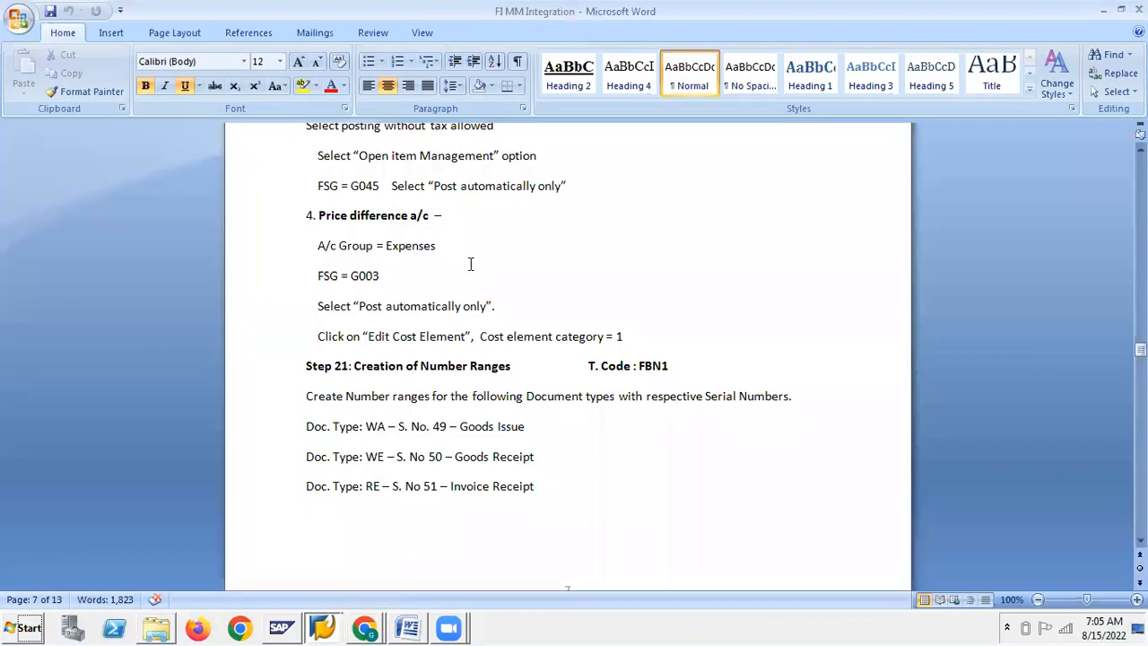
pyautogui.scroll(5, 547, 360)
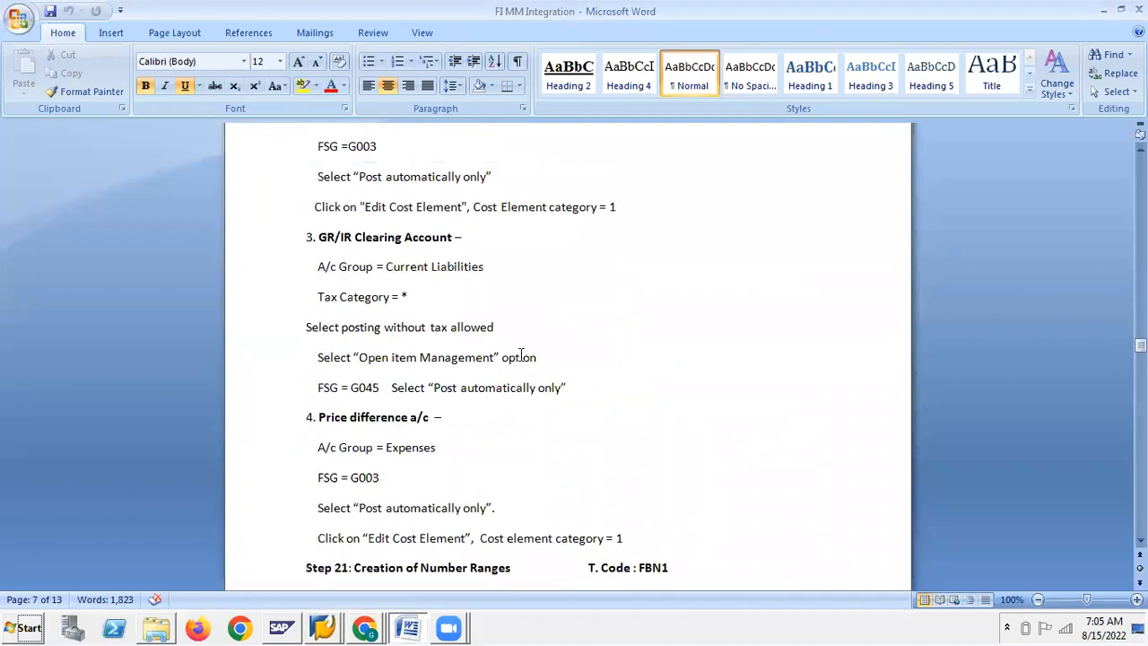
pyautogui.click(594, 392)
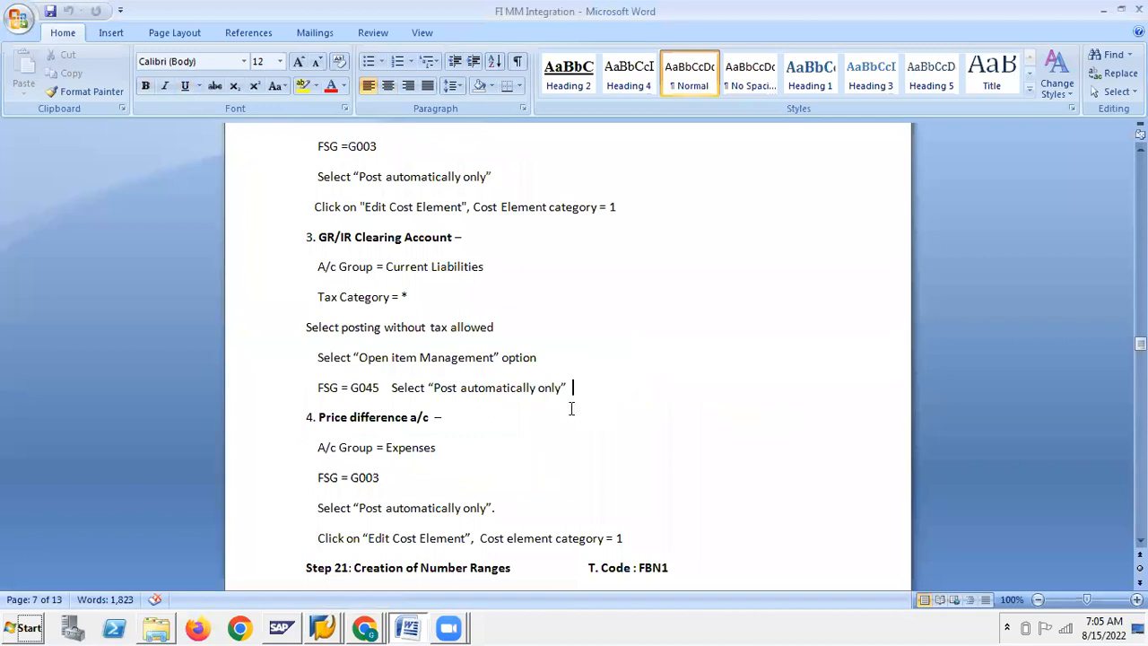
pyautogui.hotkey('alt', 'Tab')
pyautogui.click(153, 42)
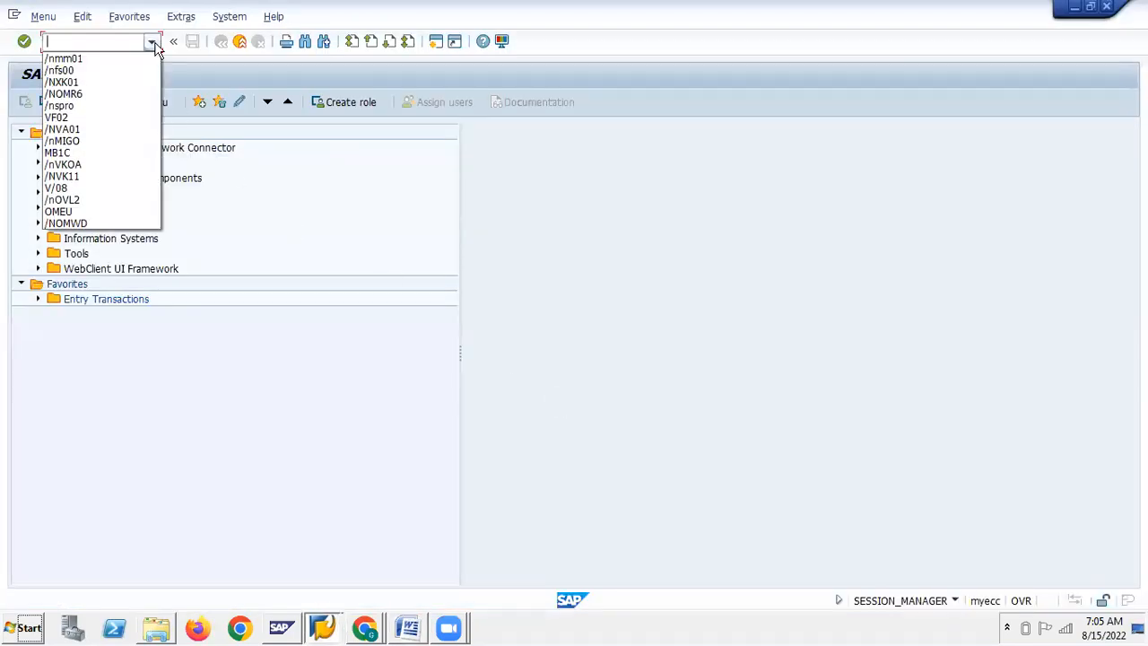
pyautogui.click(24, 42)
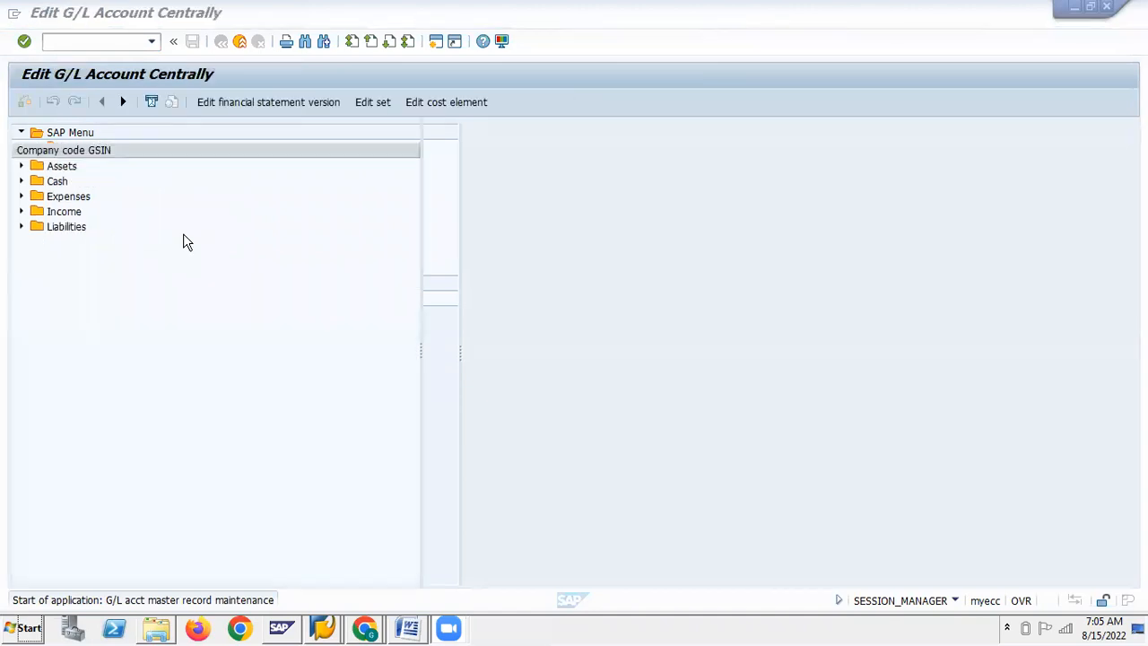
# Review the Expenses and Liabilities accounts of company code GSIN in SAP against the Price difference a/c instructions in Word
pyautogui.click(22, 196)
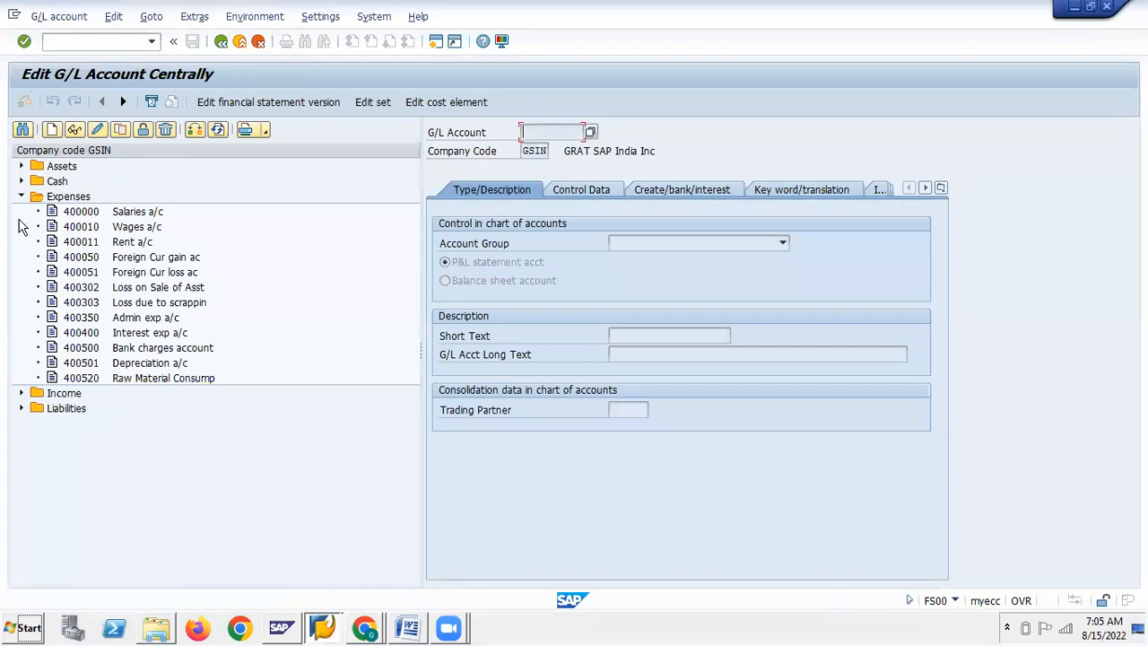
pyautogui.click(22, 409)
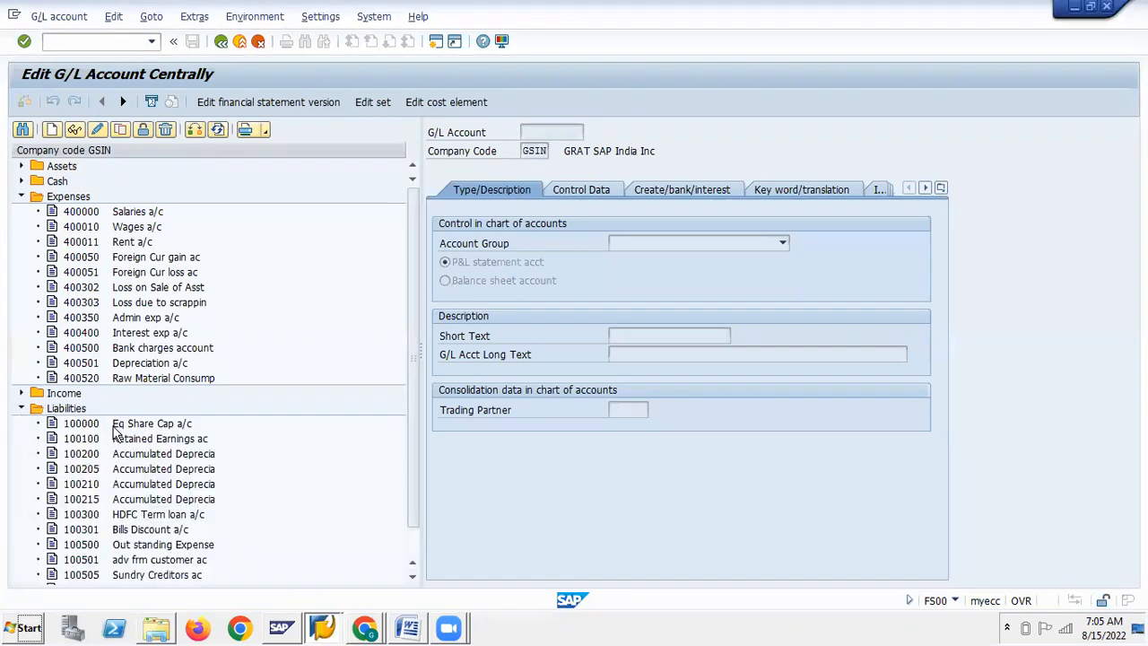
pyautogui.scroll(-1, 115, 433)
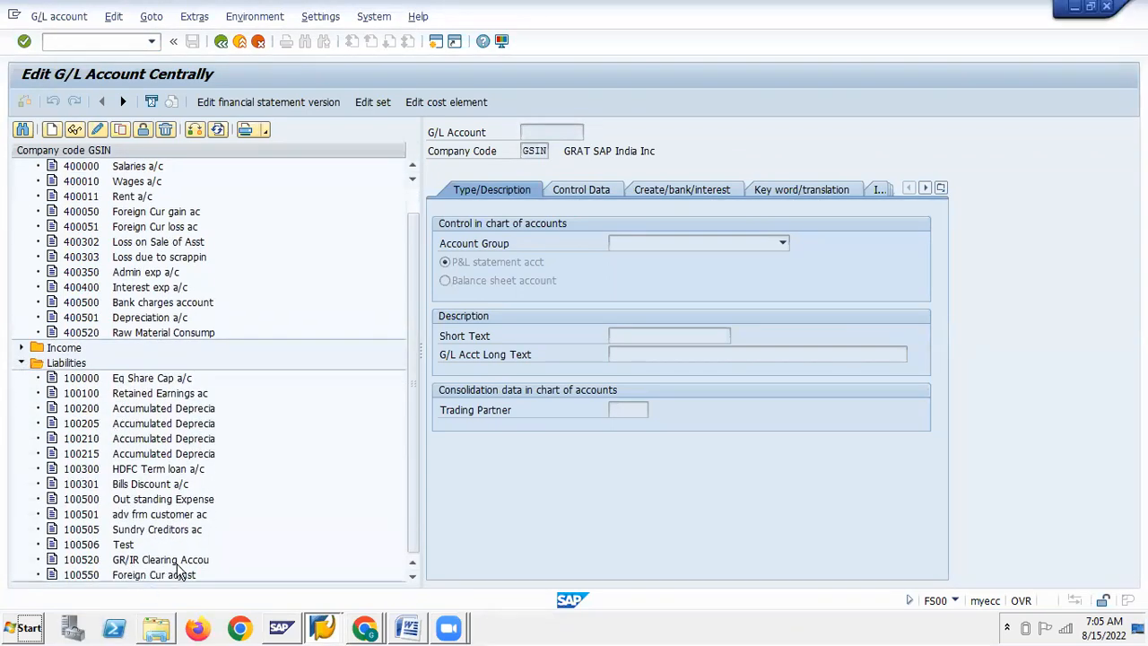
pyautogui.hotkey('alt', 'Tab')
pyautogui.scroll(-3, 547, 364)
pyautogui.scroll(-2, 547, 364)
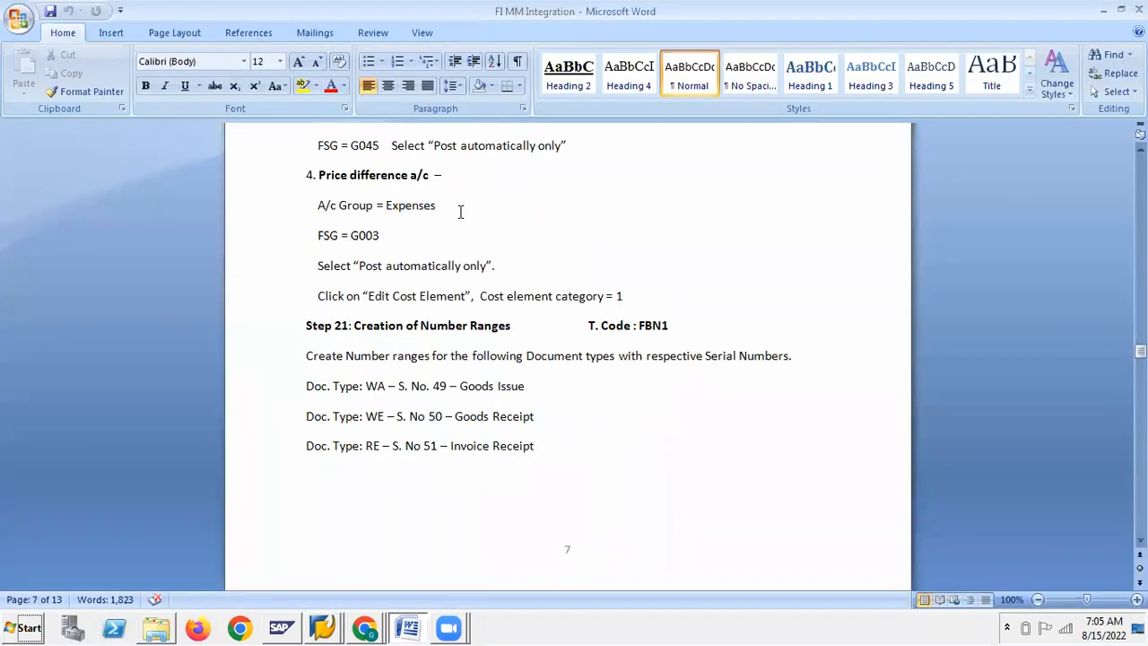
pyautogui.hotkey('alt', 'Tab')
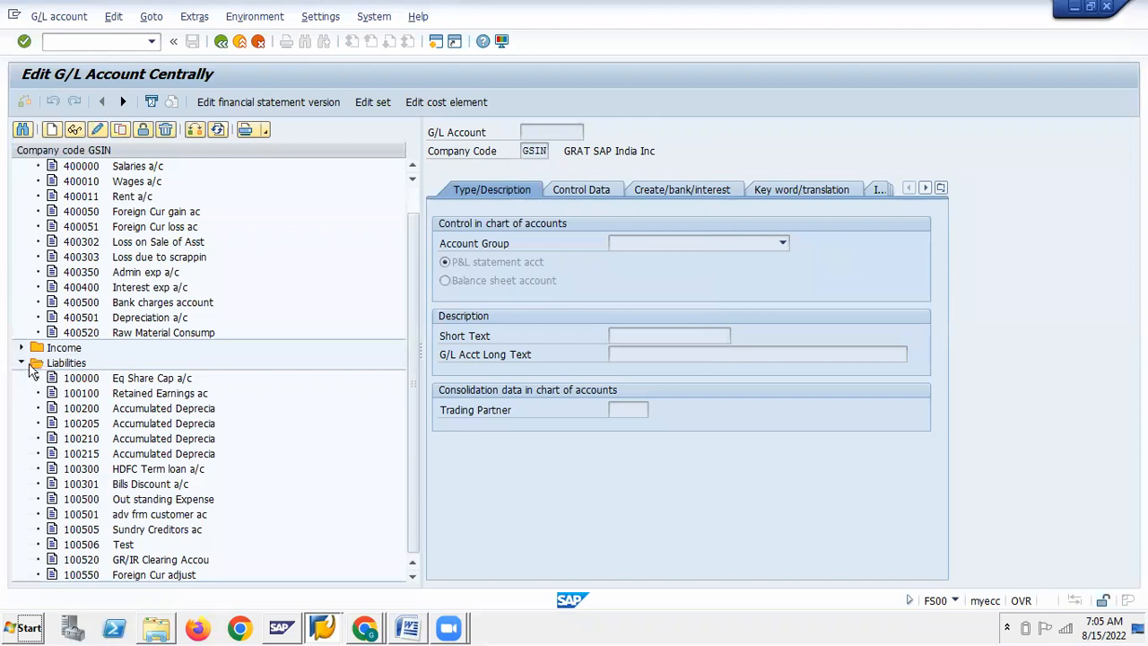
pyautogui.click(22, 365)
pyautogui.hotkey('alt', 'Tab')
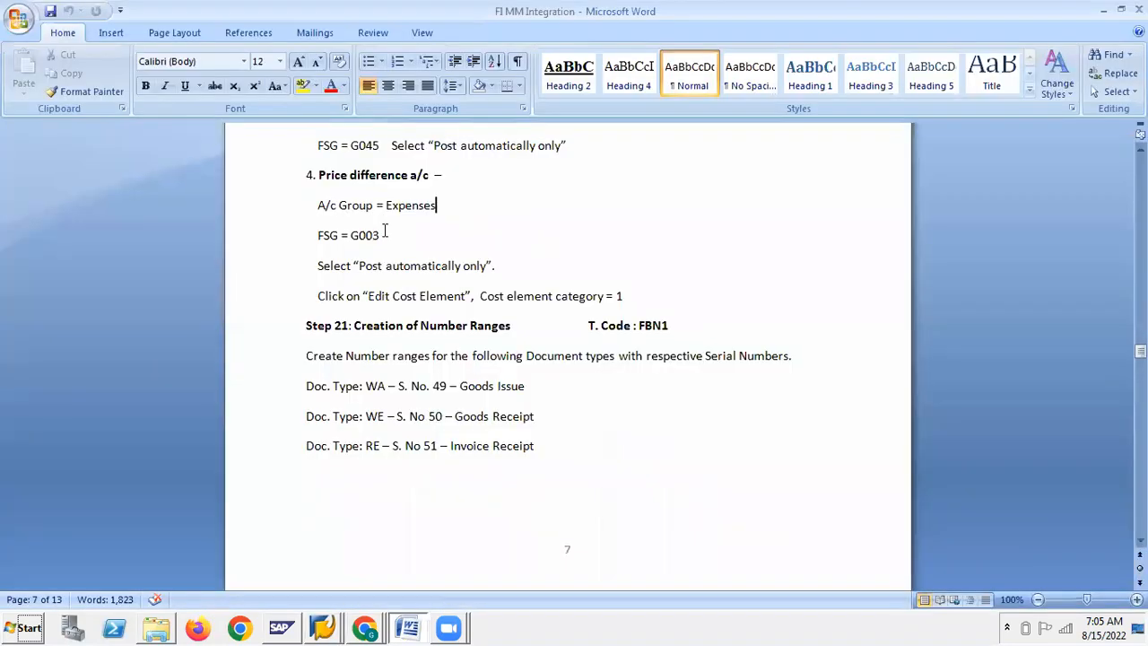
pyautogui.hotkey('alt', 'Tab')
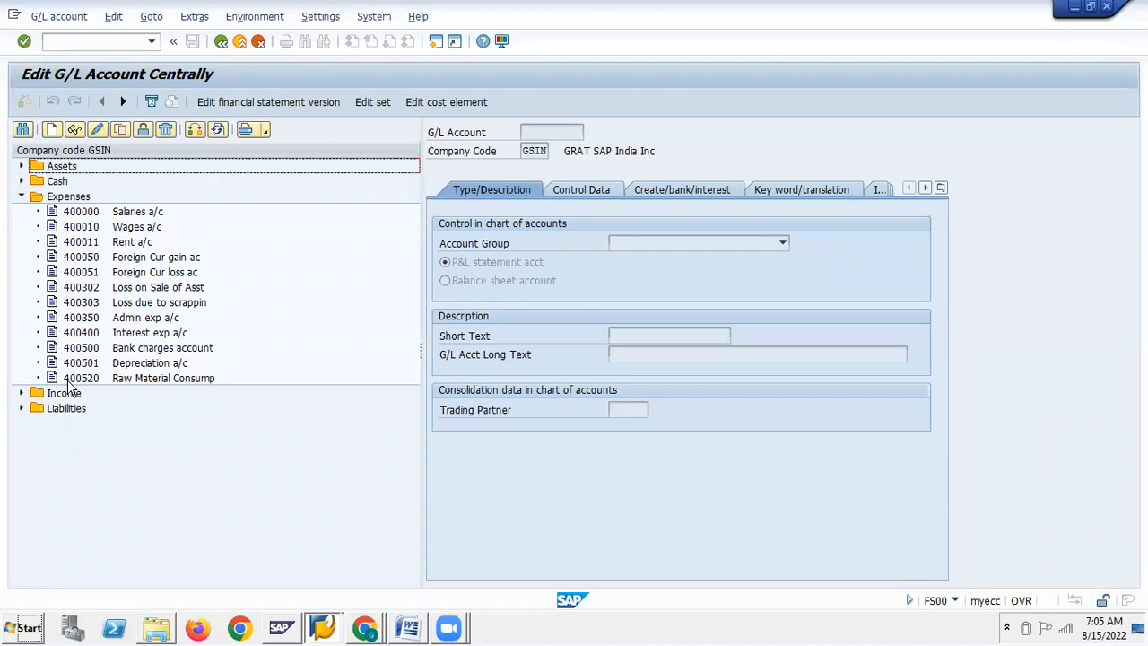
# Start creating G/L account 400530 in company code GSIN and assign it to the Expenses account group
pyautogui.click(51, 129)
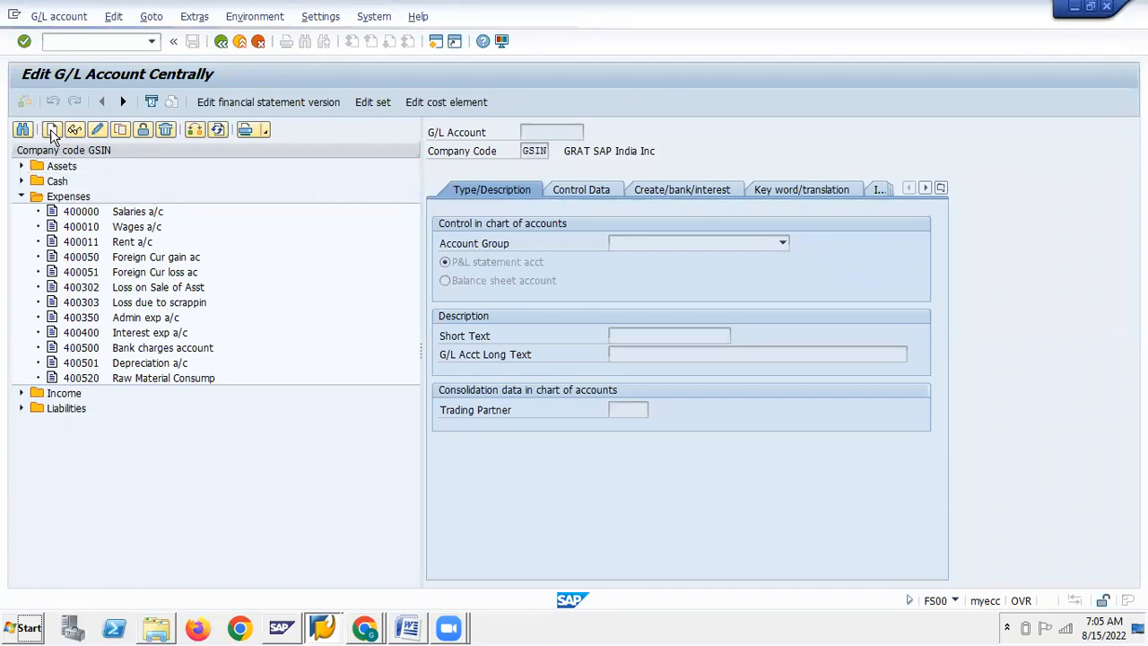
pyautogui.click(183, 233)
pyautogui.write('4005304')
pyautogui.press('Return')
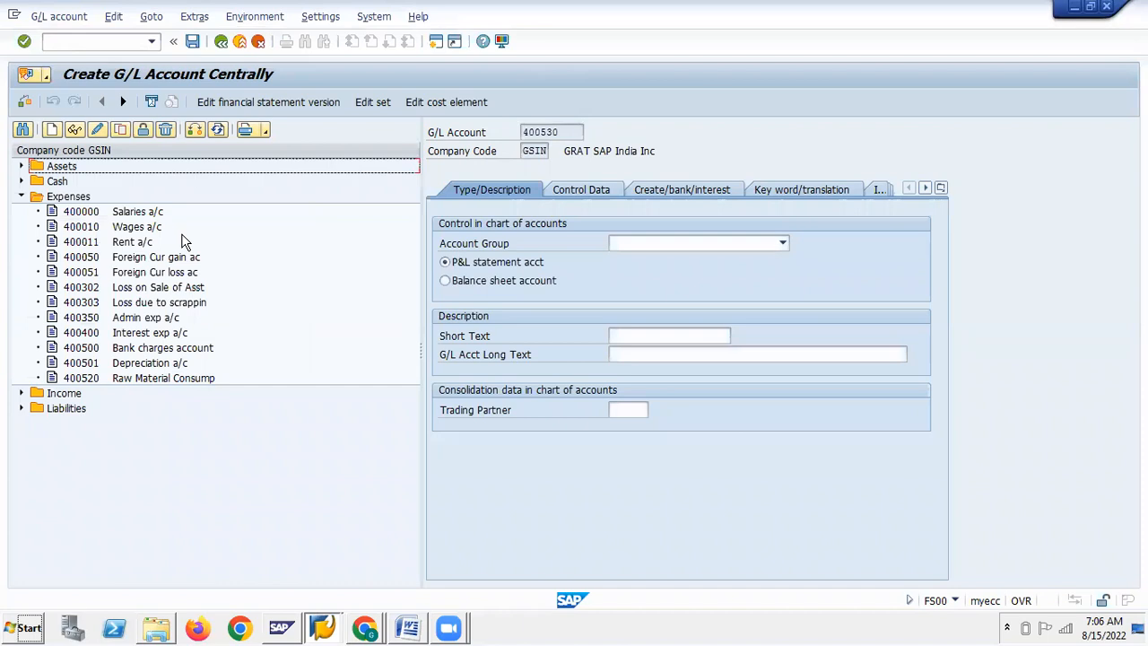
pyautogui.click(625, 246)
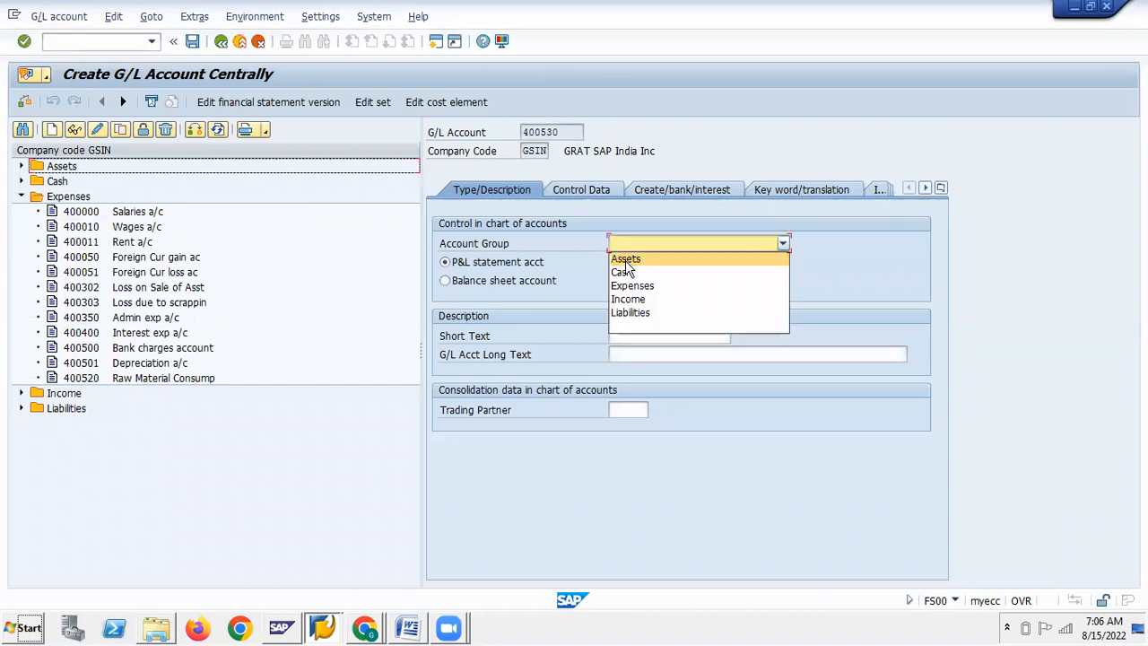
pyautogui.click(628, 284)
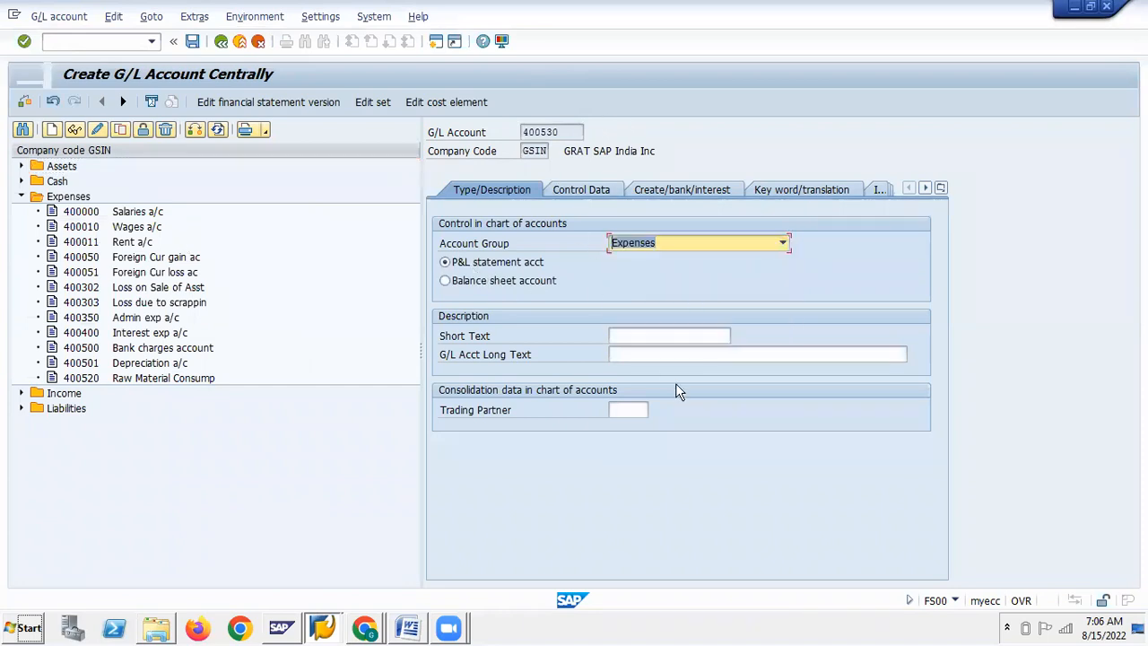
# Set the account's short text to "Price Difference ac" and its long text to "Price Difference account"
pyautogui.click(647, 339)
pyautogui.write('Price Difference ac')
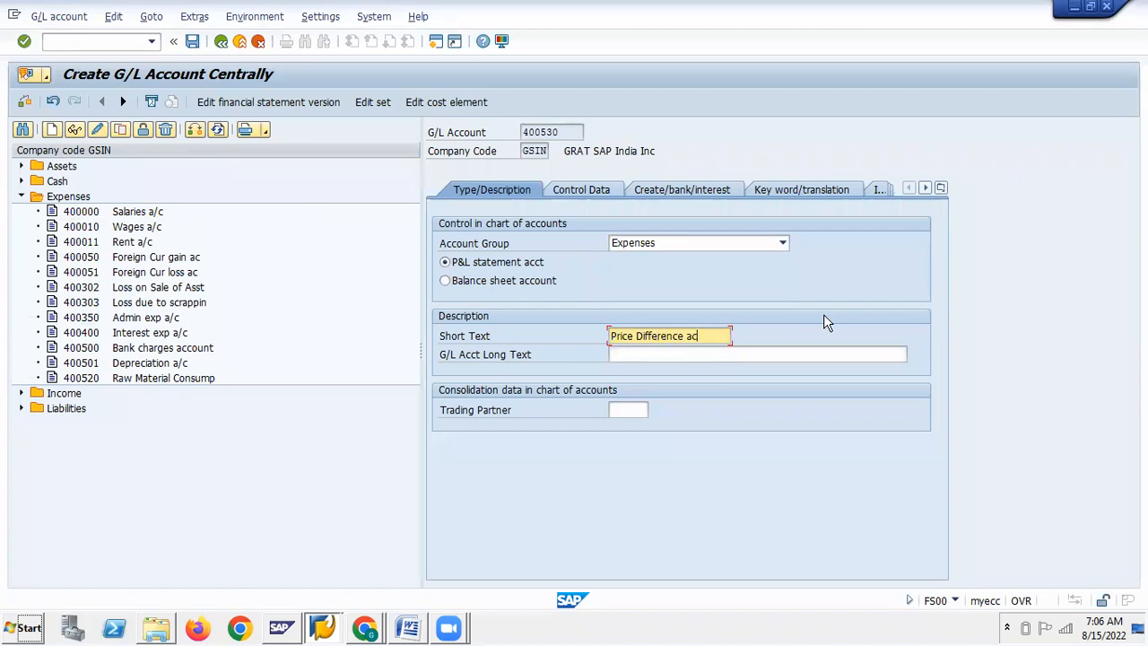
pyautogui.hotkey('ctrl', 'a')
pyautogui.hotkey('ctrl', 'c')
pyautogui.press('Tab')
pyautogui.hotkey('ctrl', 'v')
pyautogui.write('count')
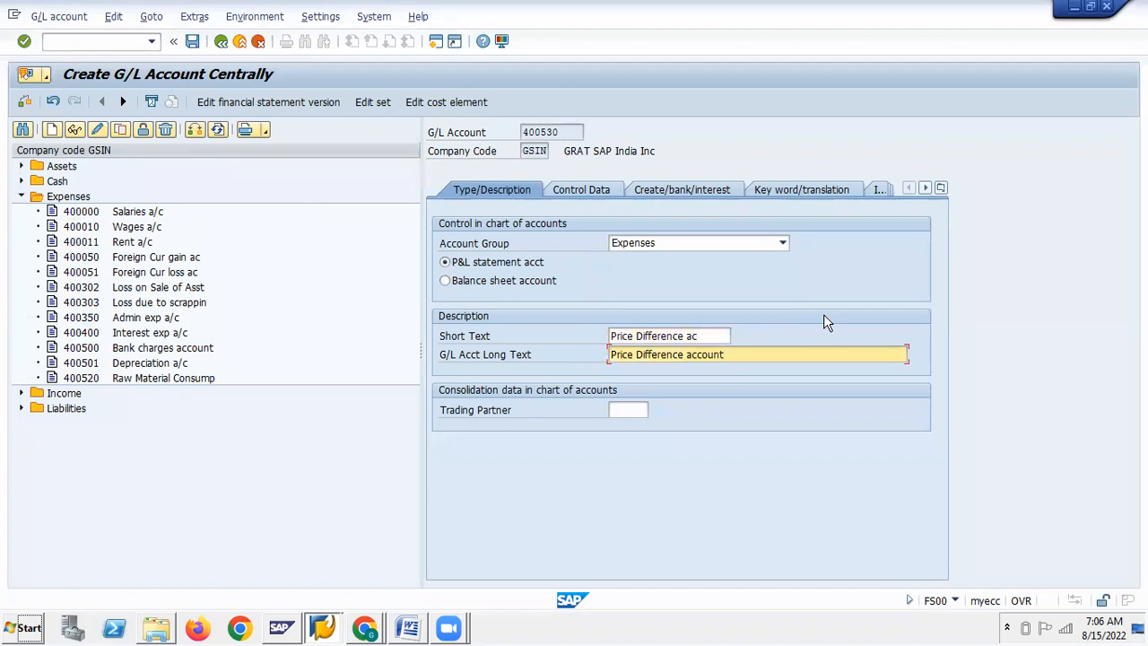
# In the account's control data, enable Only balances in local crcy and Line item display, and set the sort key to 001
pyautogui.click(611, 191)
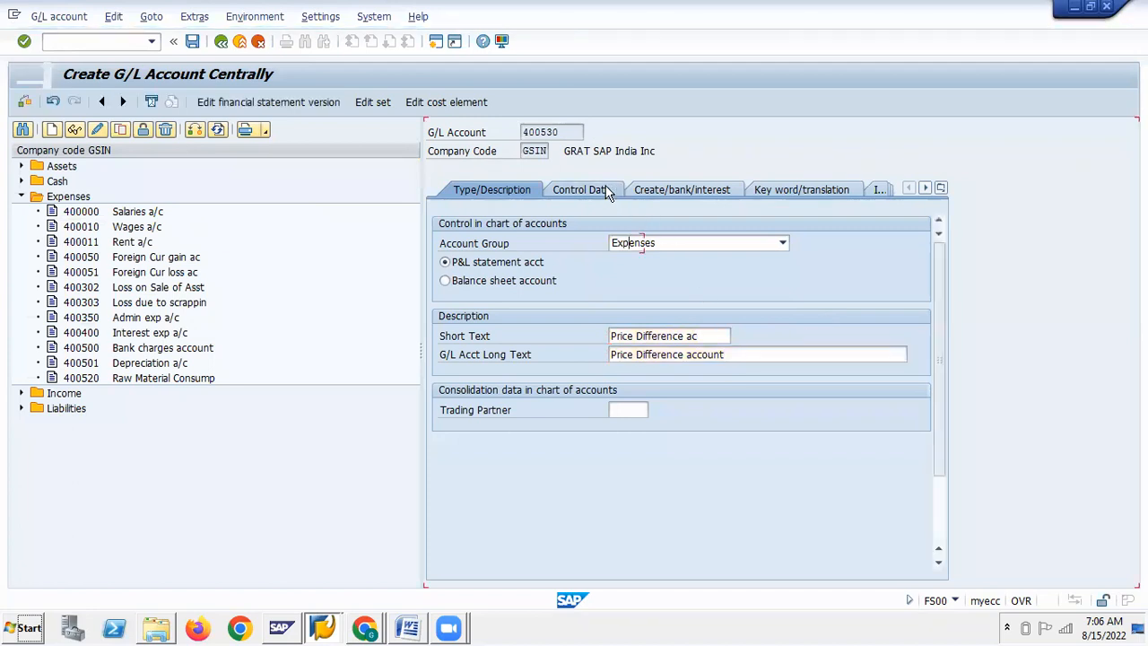
pyautogui.click(444, 262)
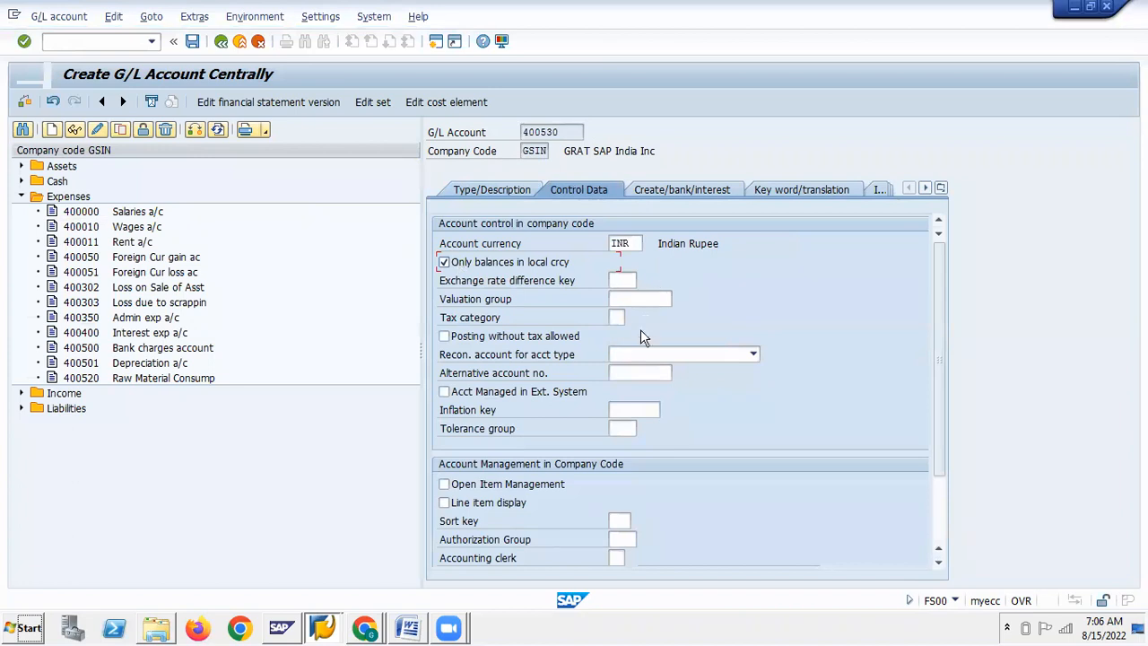
pyautogui.click(444, 502)
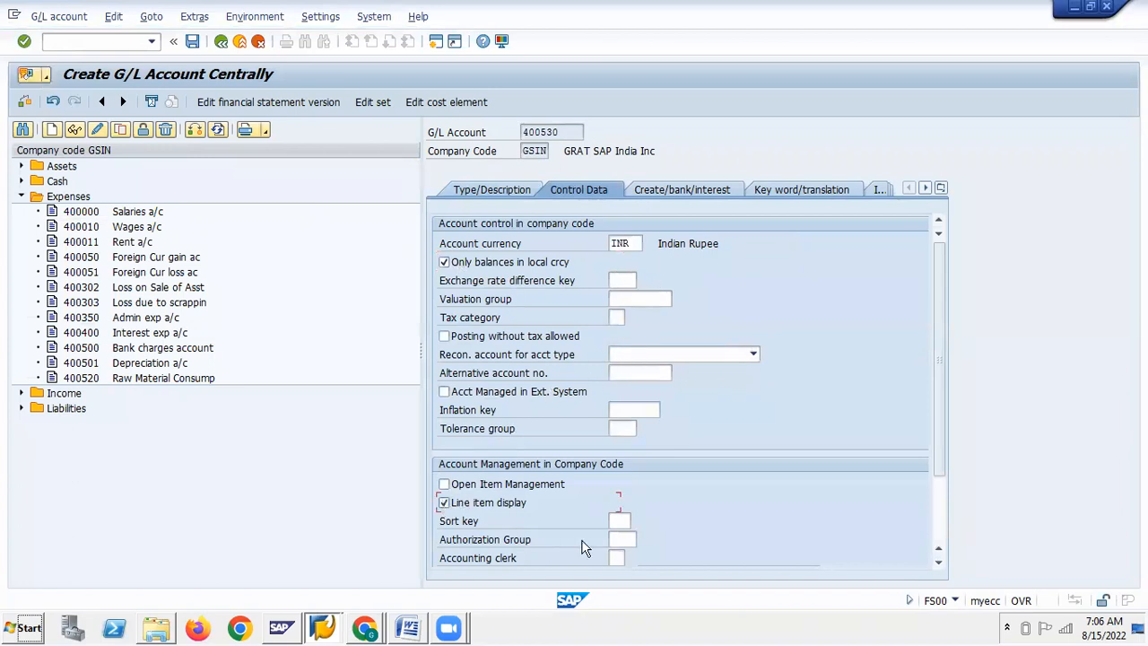
pyautogui.click(621, 520)
pyautogui.click(625, 520)
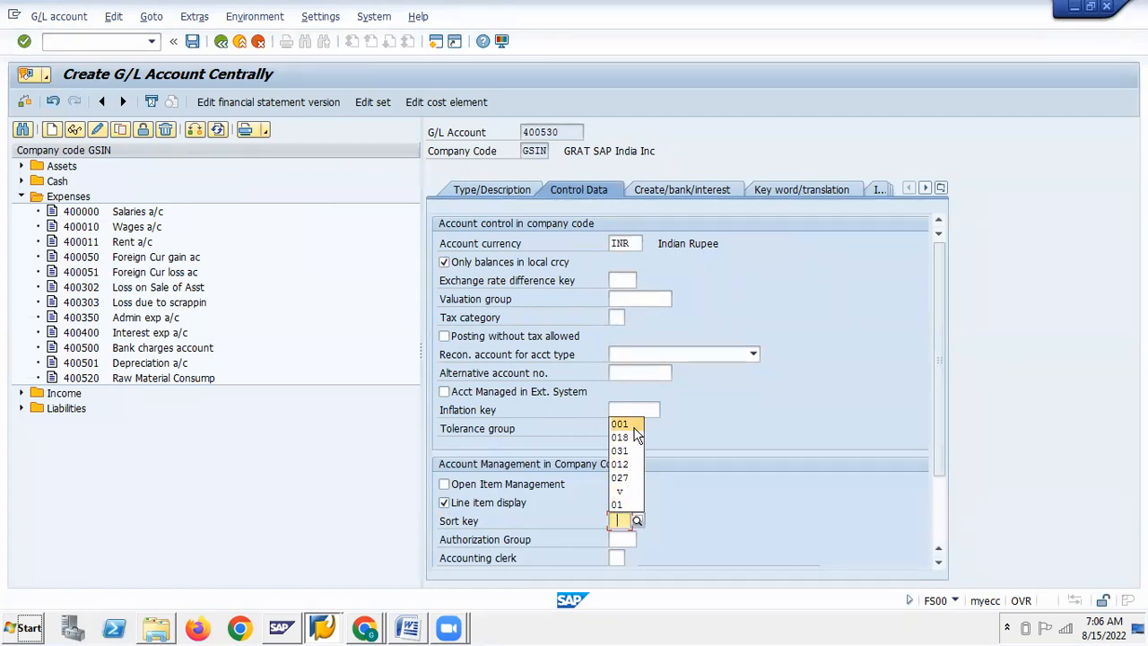
pyautogui.click(633, 426)
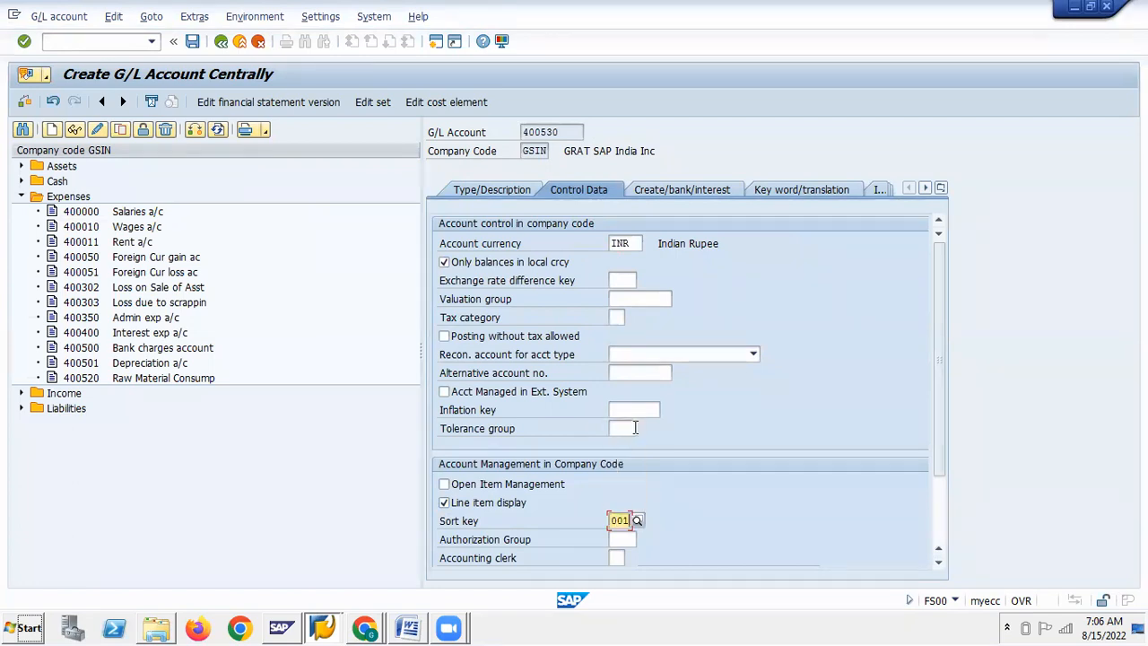
# Assign field status group G003 as given in the Word notes and enable Post automatically only for the account
pyautogui.click(668, 194)
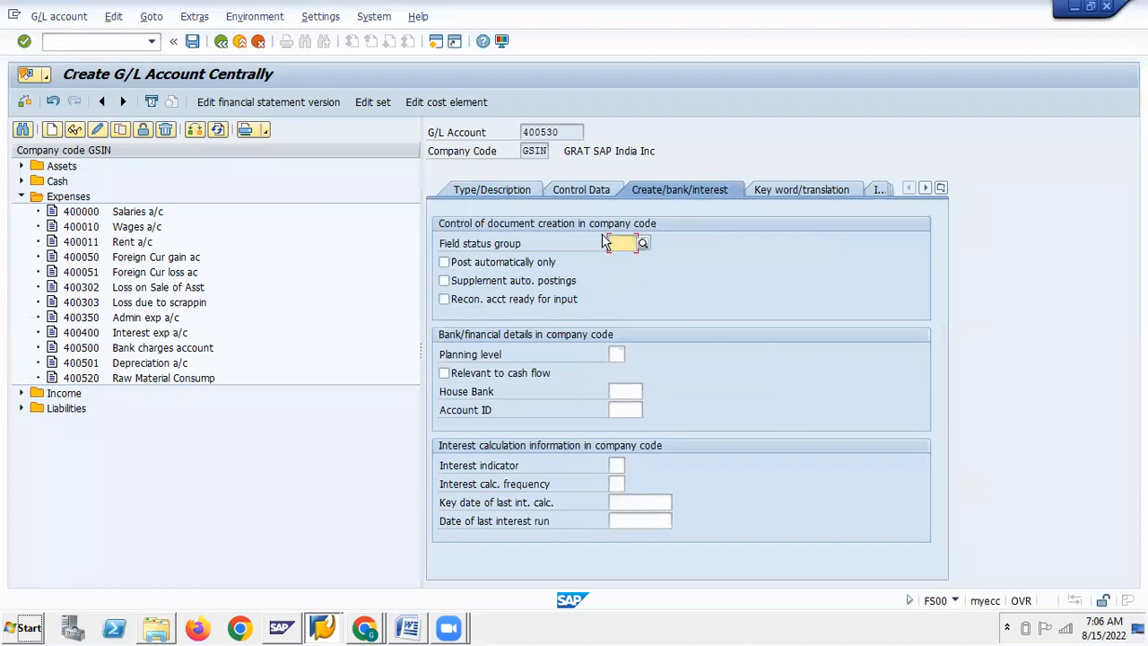
pyautogui.hotkey('alt', 'Tab')
pyautogui.click(377, 235)
pyautogui.hotkey('alt', 'Tab')
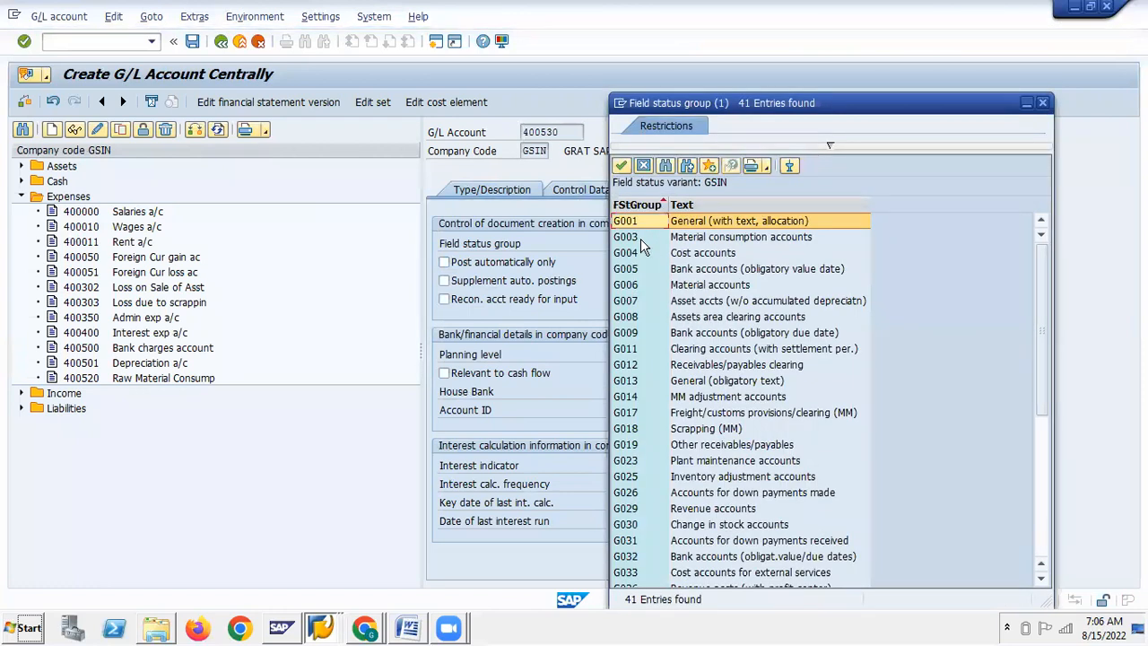
pyautogui.doubleClick(640, 239)
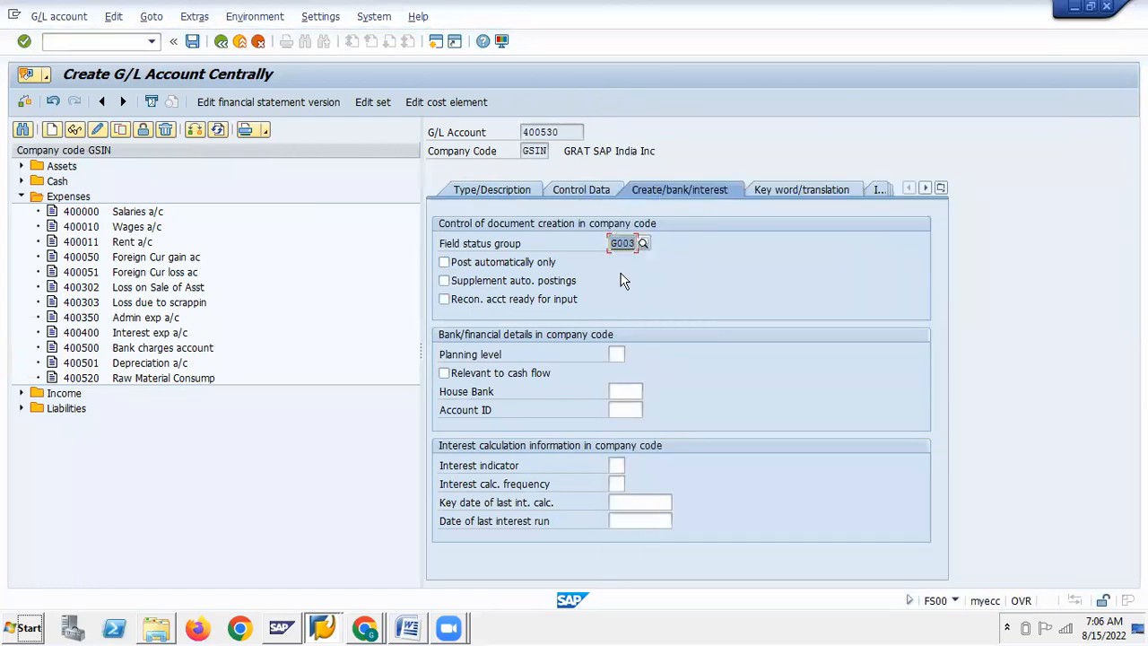
pyautogui.click(444, 261)
# Check the Edit Cost Element instruction for the price difference account in Word and save G/L account 400530 in SAP
pyautogui.hotkey('alt', 'Tab')
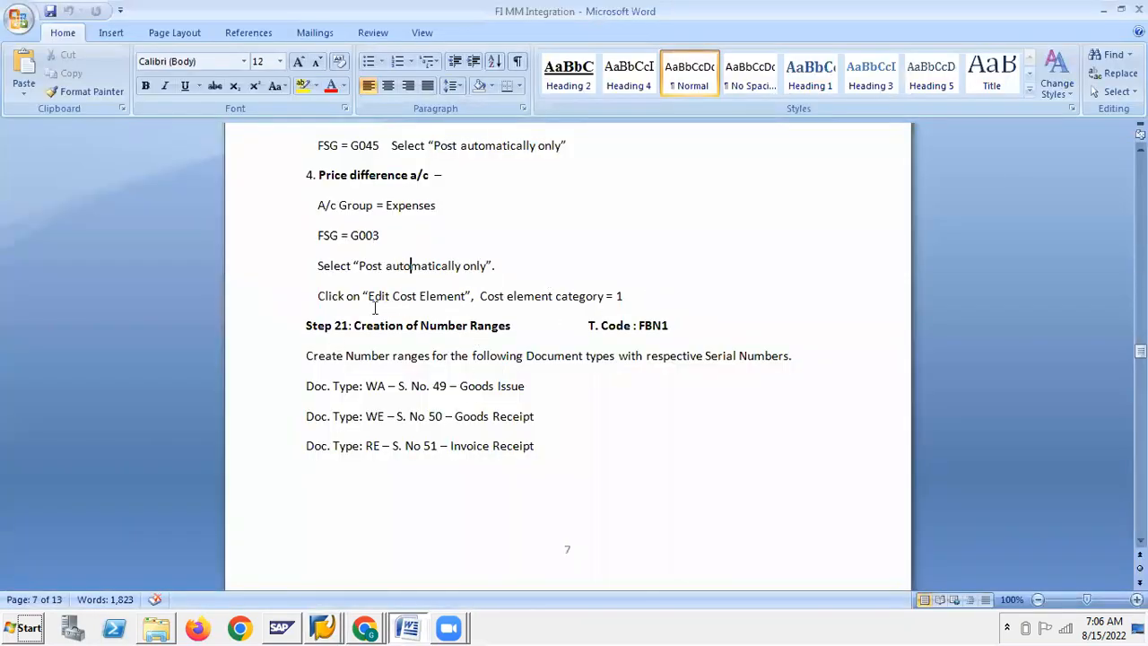
pyautogui.click(319, 296)
pyautogui.moveTo(328, 294); pyautogui.dragTo(630, 295)
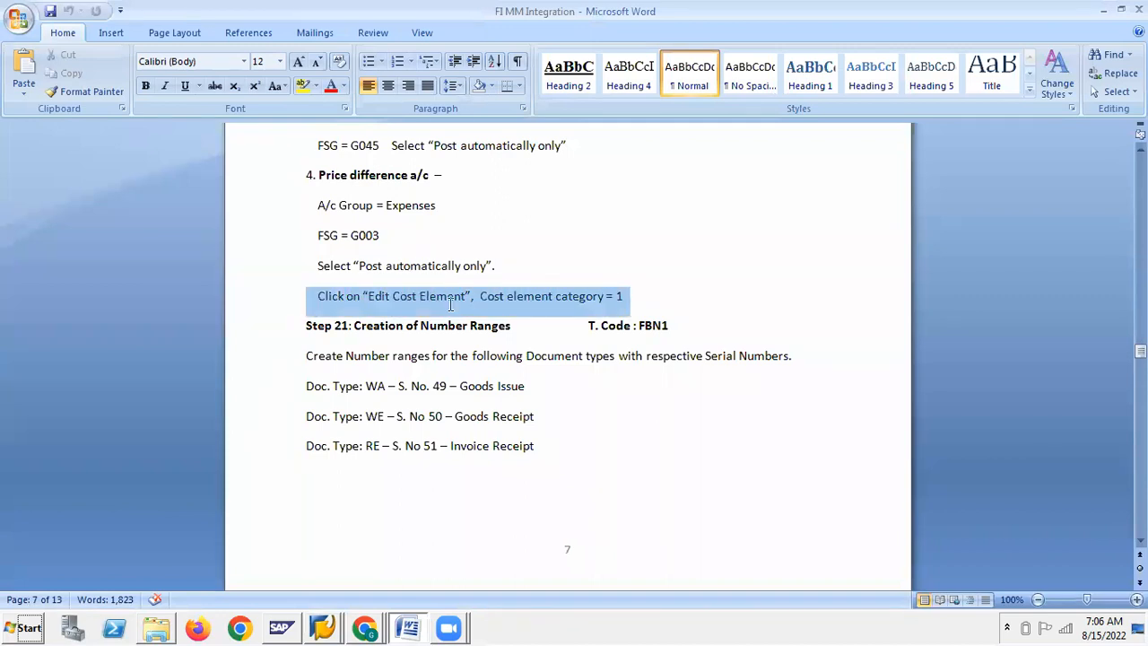
pyautogui.click(650, 302)
pyautogui.hotkey('alt', 'Tab')
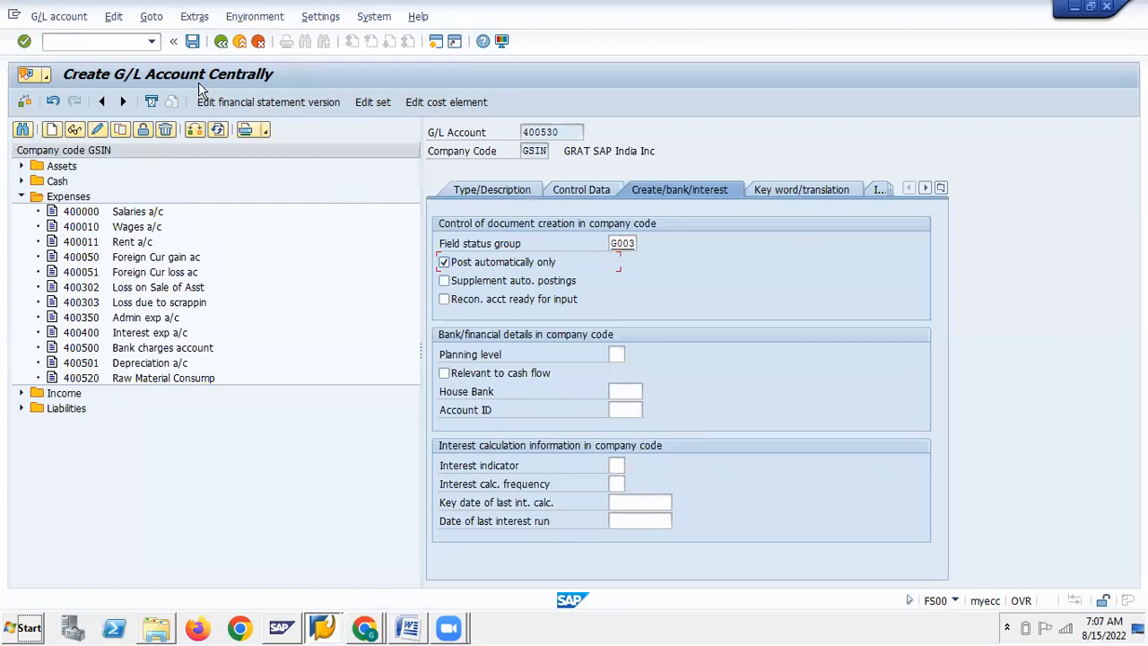
pyautogui.click(194, 42)
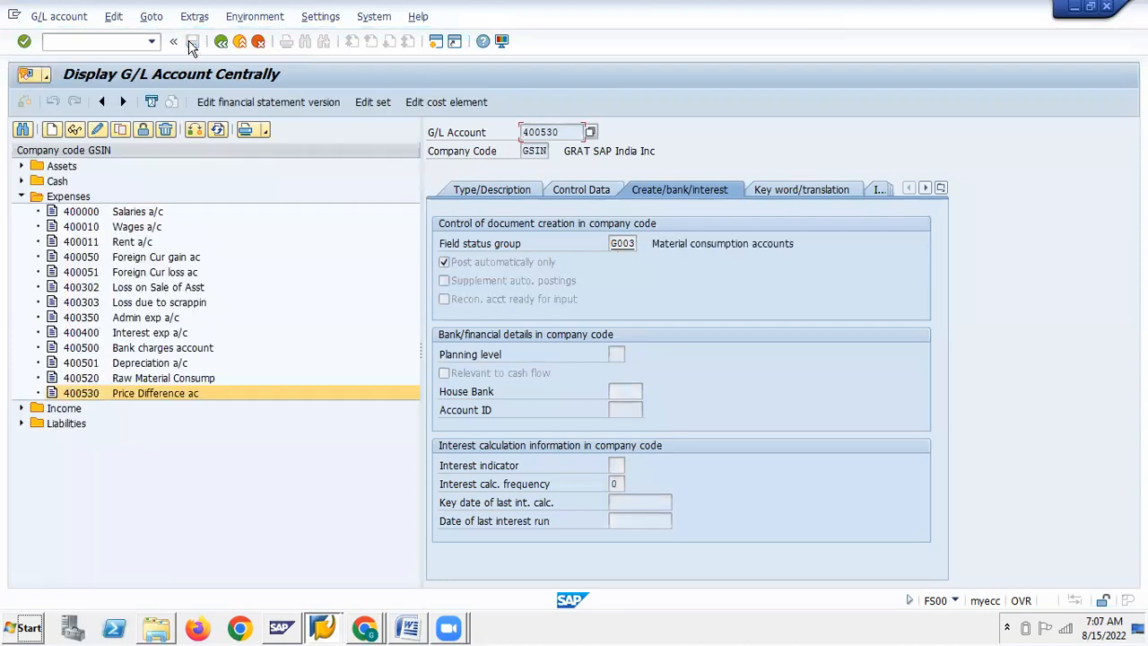
# Open a new SAP session and copy the transaction code FBN1 from Step 21, Creation of Number Ranges, in the Word document
pyautogui.hotkey('alt', 'Tab')
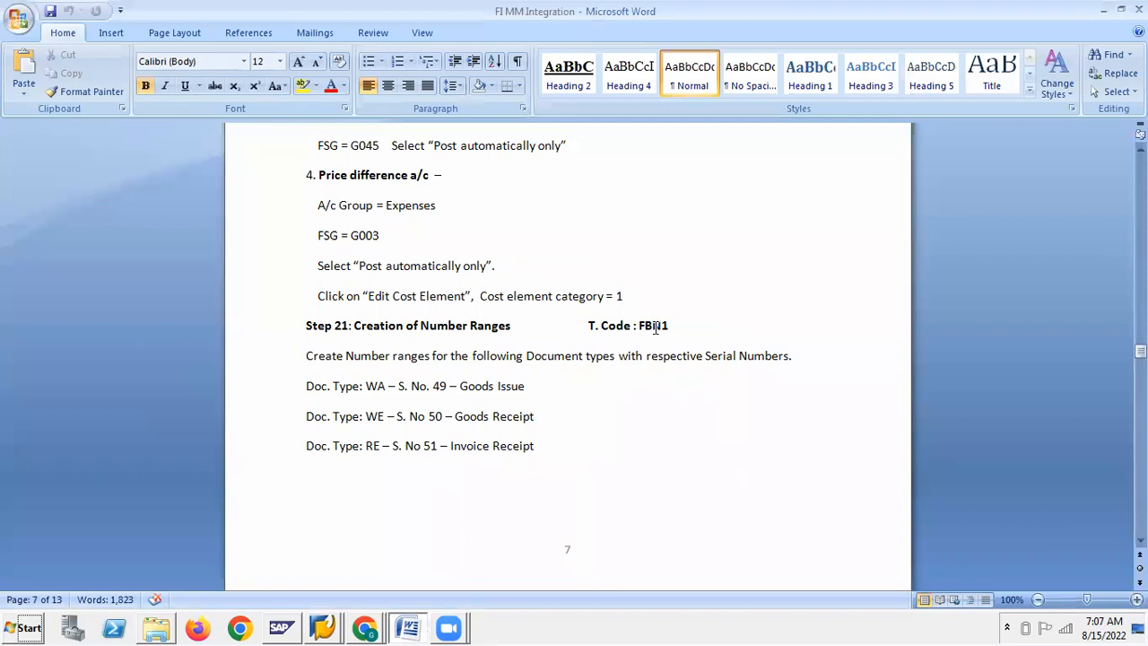
pyautogui.hotkey('alt', 'Tab')
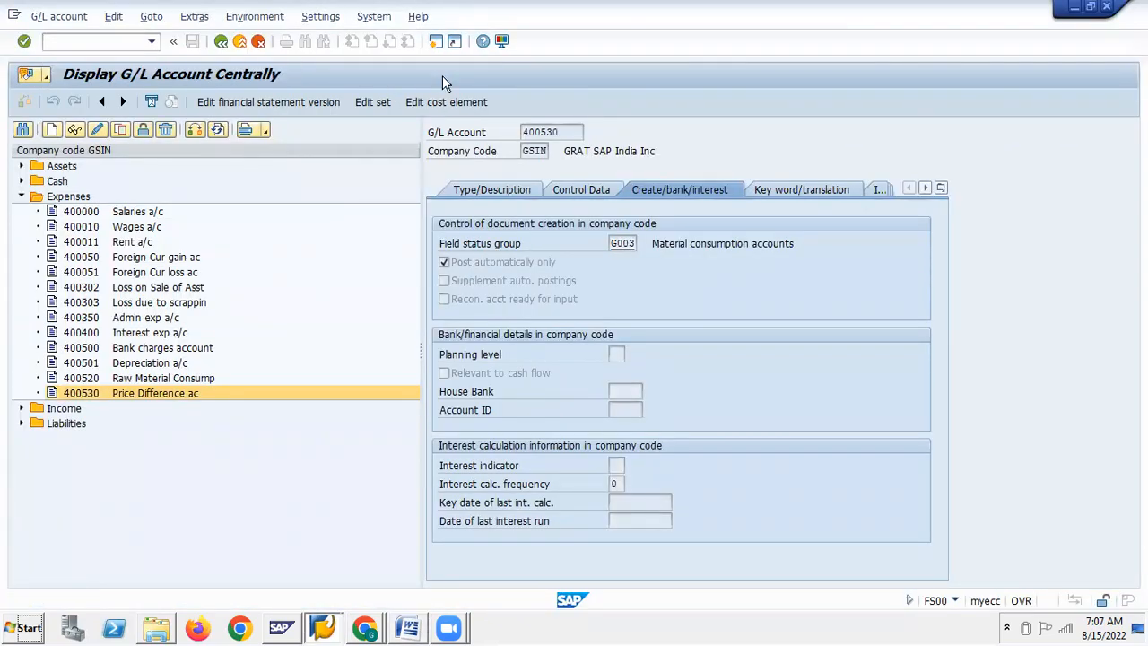
pyautogui.hotkey('alt', 'Tab')
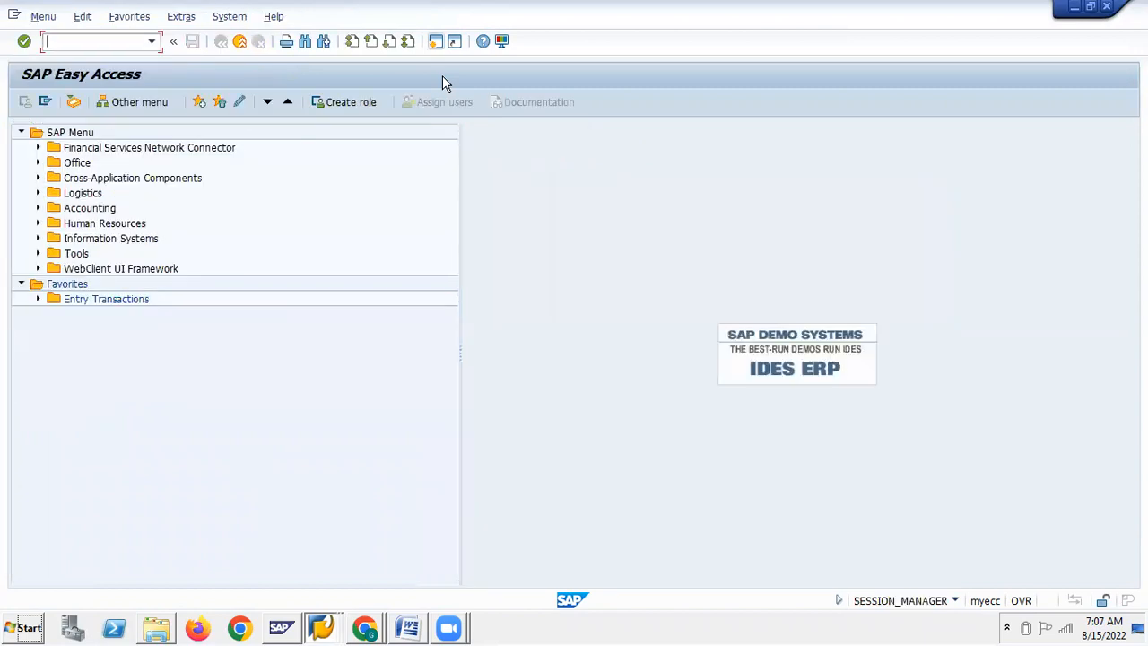
pyautogui.hotkey('alt', 'Tab')
pyautogui.hotkey('alt', 'Tab')
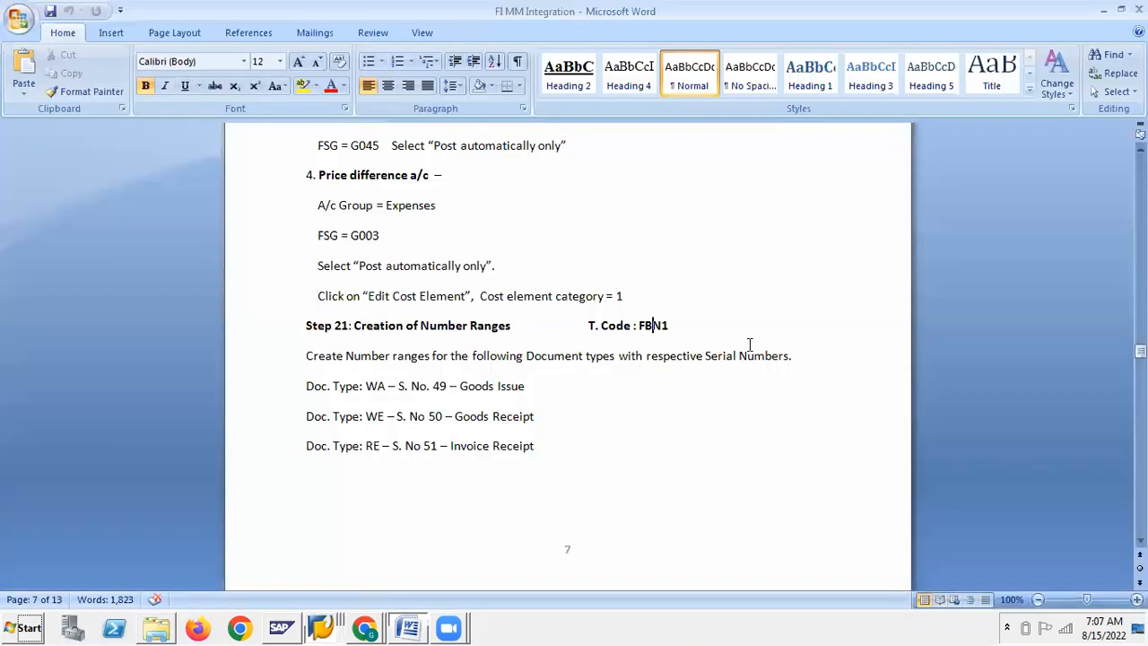
pyautogui.doubleClick(645, 323)
pyautogui.hotkey('ctrl', 'c')
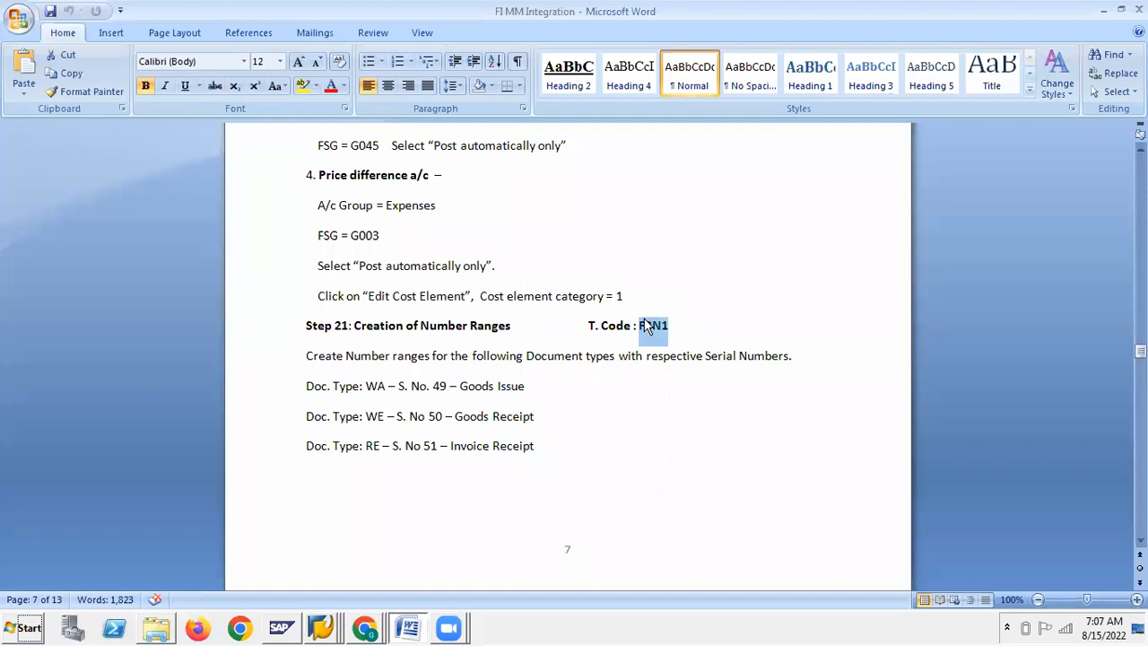
# Switch to SAP and open transaction FBN1 with the copied code, leaving the G/L account display
pyautogui.hotkey('alt', 'Tab')
pyautogui.click(105, 42)
pyautogui.hotkey('ctrl', 'v')
pyautogui.press('Return')
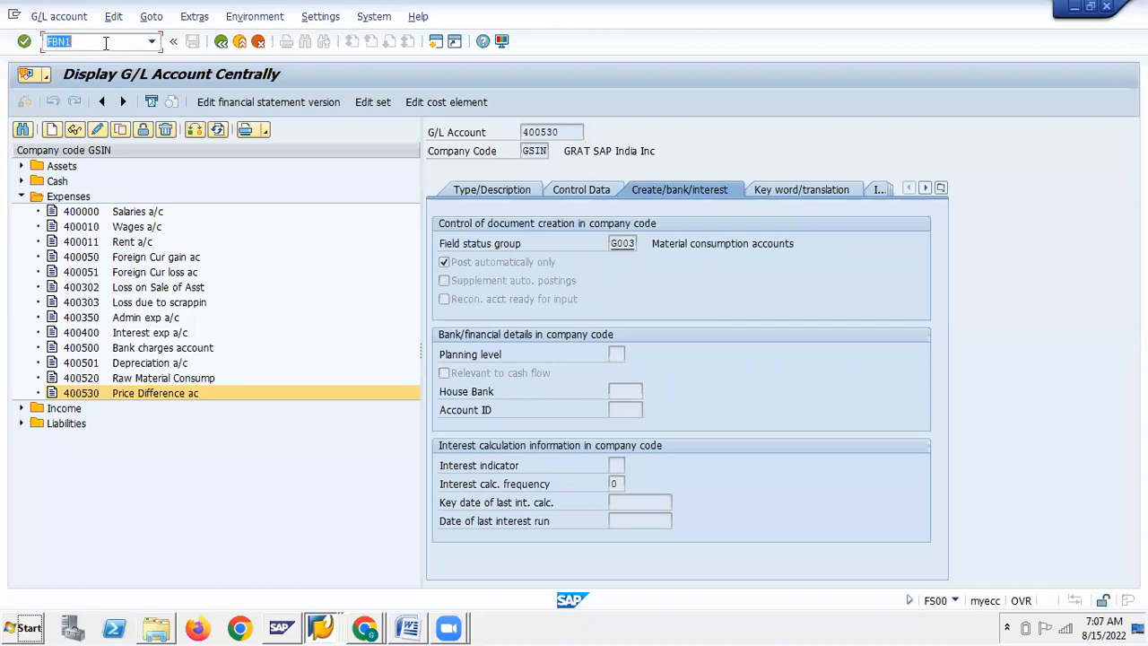
pyautogui.click(106, 43)
pyautogui.press('Home')
pyautogui.write('/n')
pyautogui.press('Return')
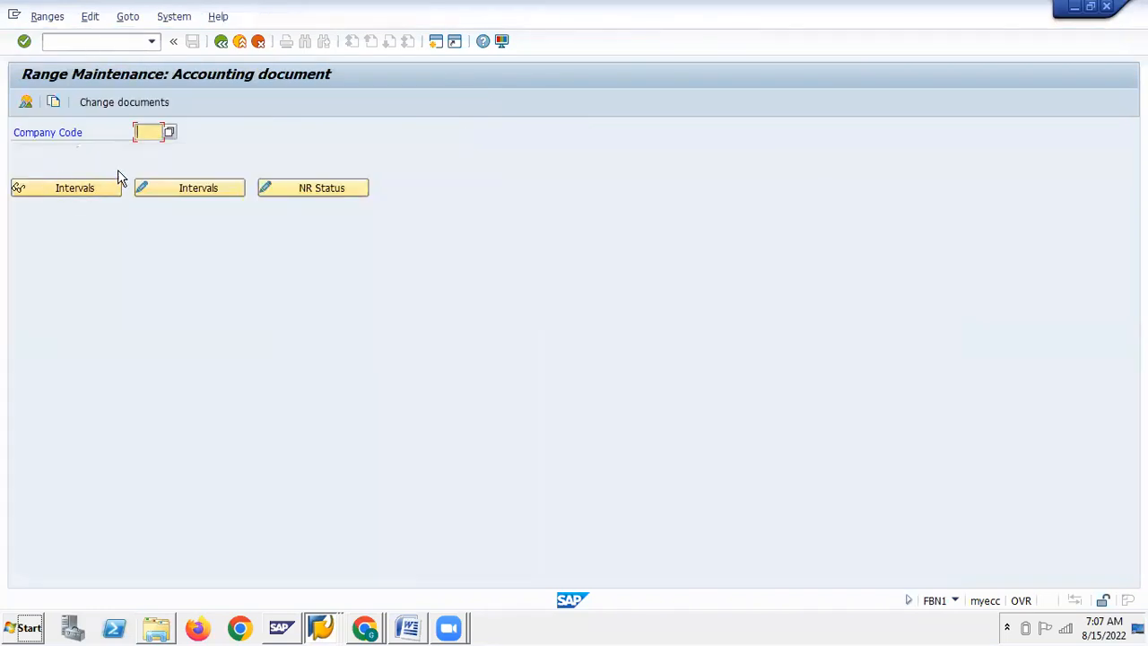
# Open the number range intervals of company code GSIN for change, insert an empty interval and check document type WA's serial number in Word
pyautogui.click(148, 133)
pyautogui.click(149, 145)
pyautogui.click(170, 198)
pyautogui.click(25, 101)
pyautogui.hotkey('alt', 'Tab')
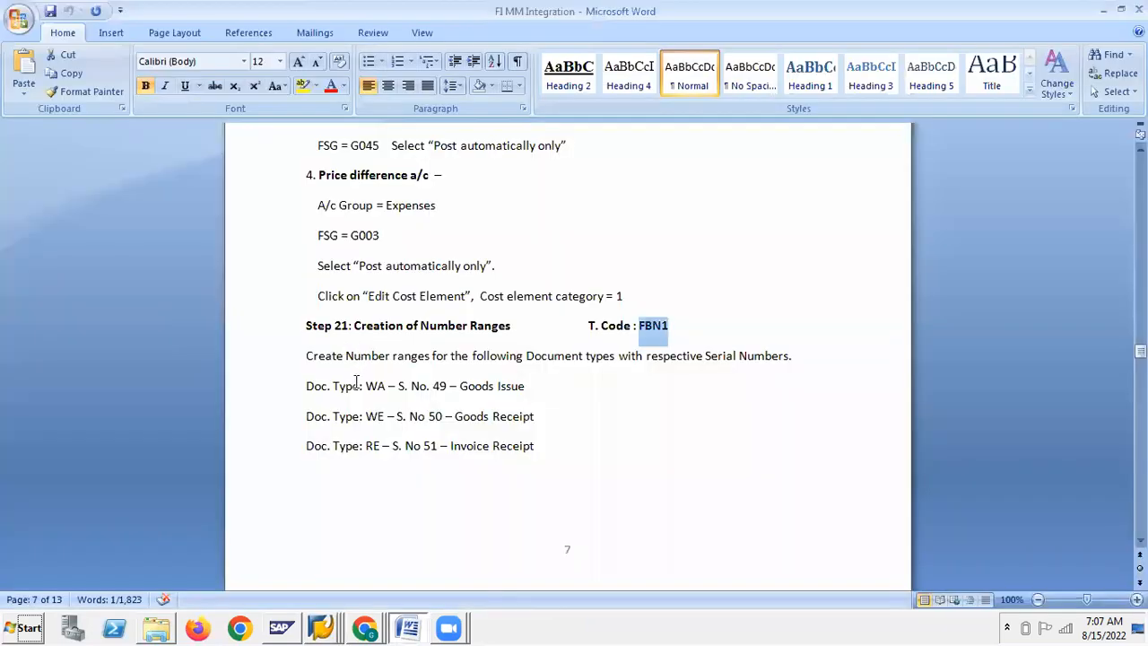
pyautogui.click(376, 386)
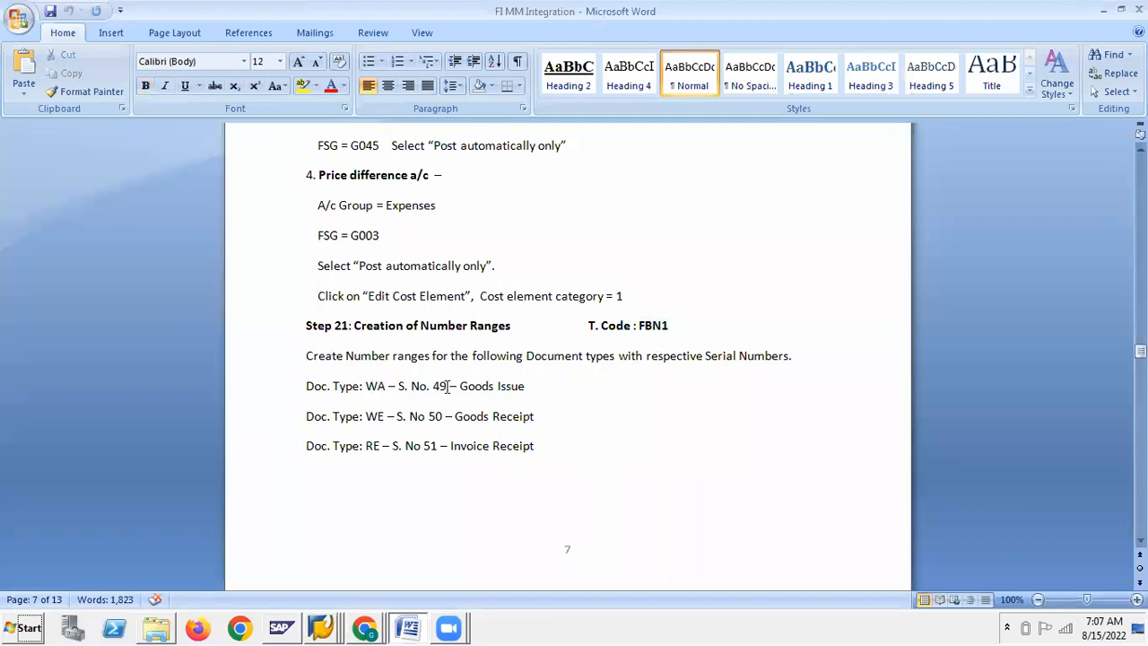
pyautogui.hotkey('alt', 'Tab')
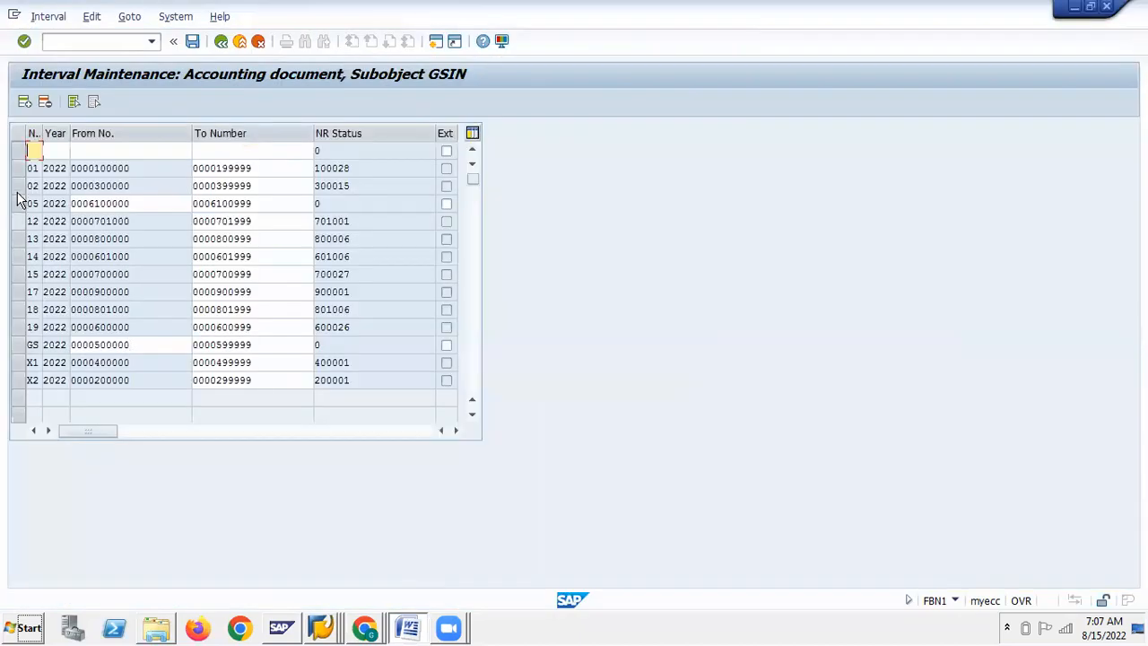
# Open transaction OBA7 and position the document type list at WA, the goods issue type given in the Word notes
pyautogui.click(135, 43)
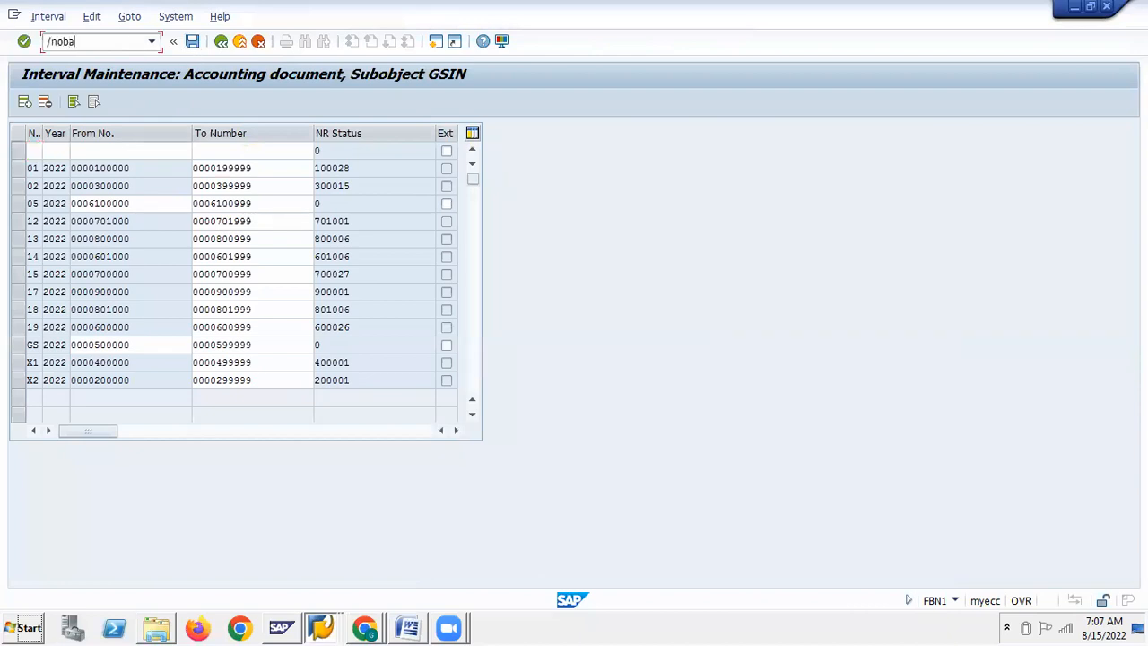
pyautogui.press('Return')
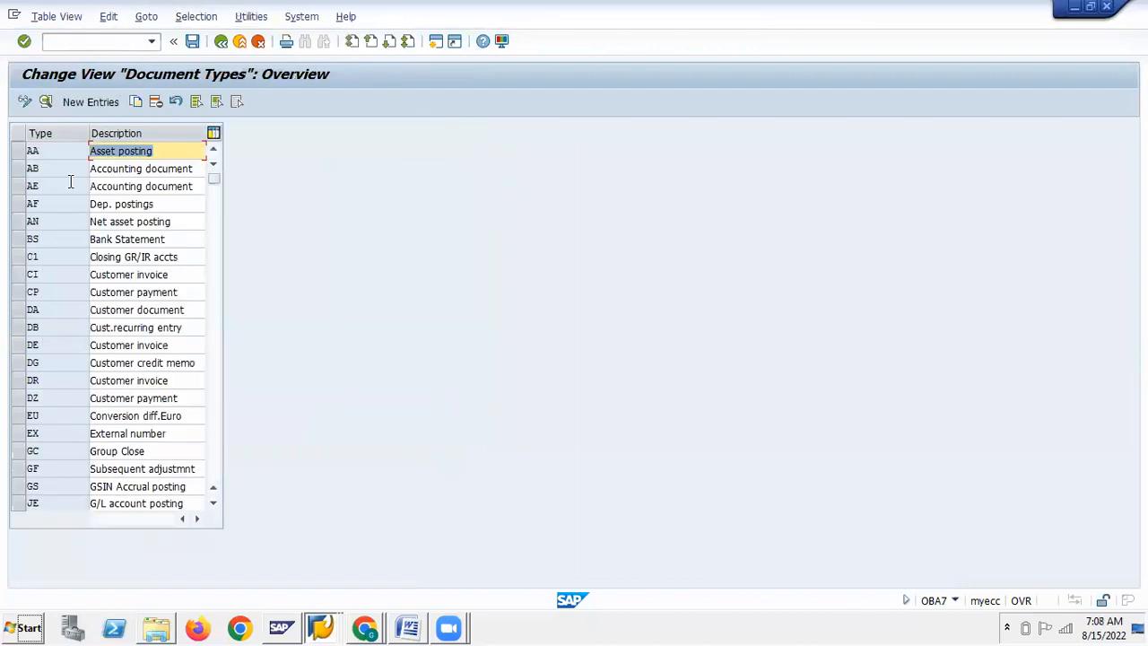
pyautogui.click(407, 627)
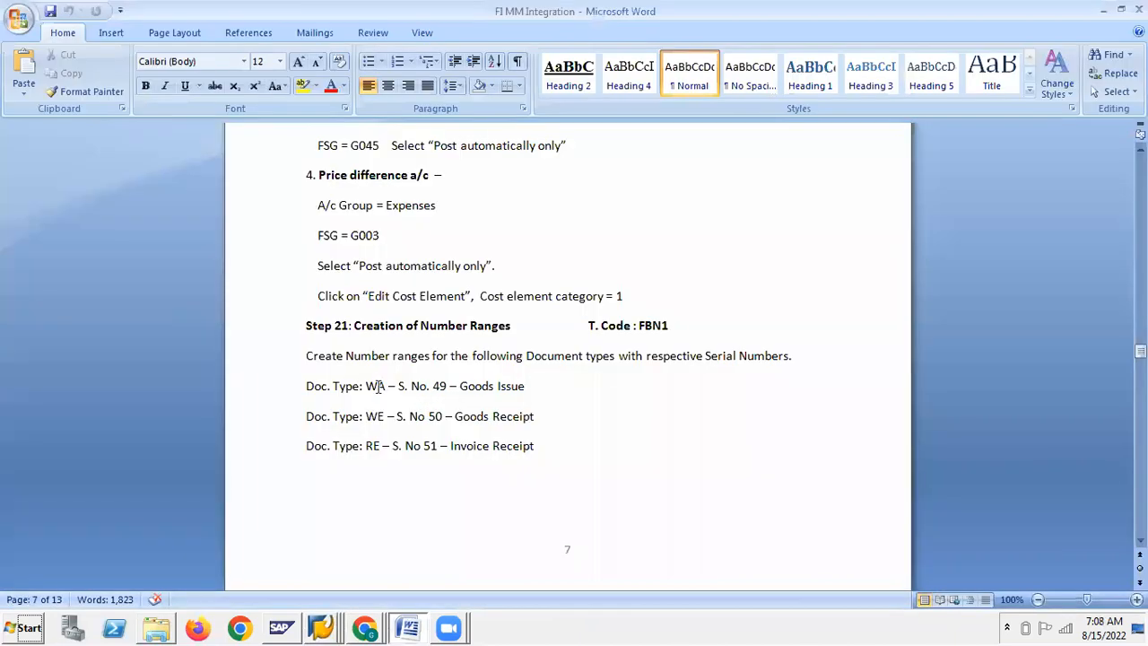
pyautogui.click(281, 627)
pyautogui.click(182, 581)
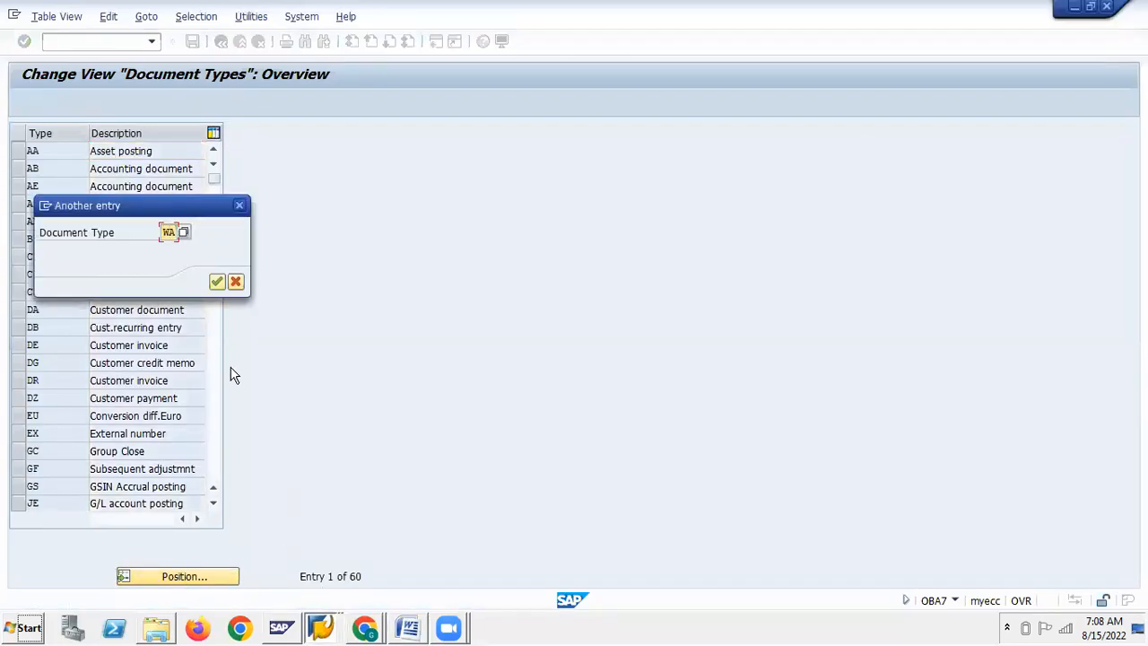
pyautogui.click(216, 282)
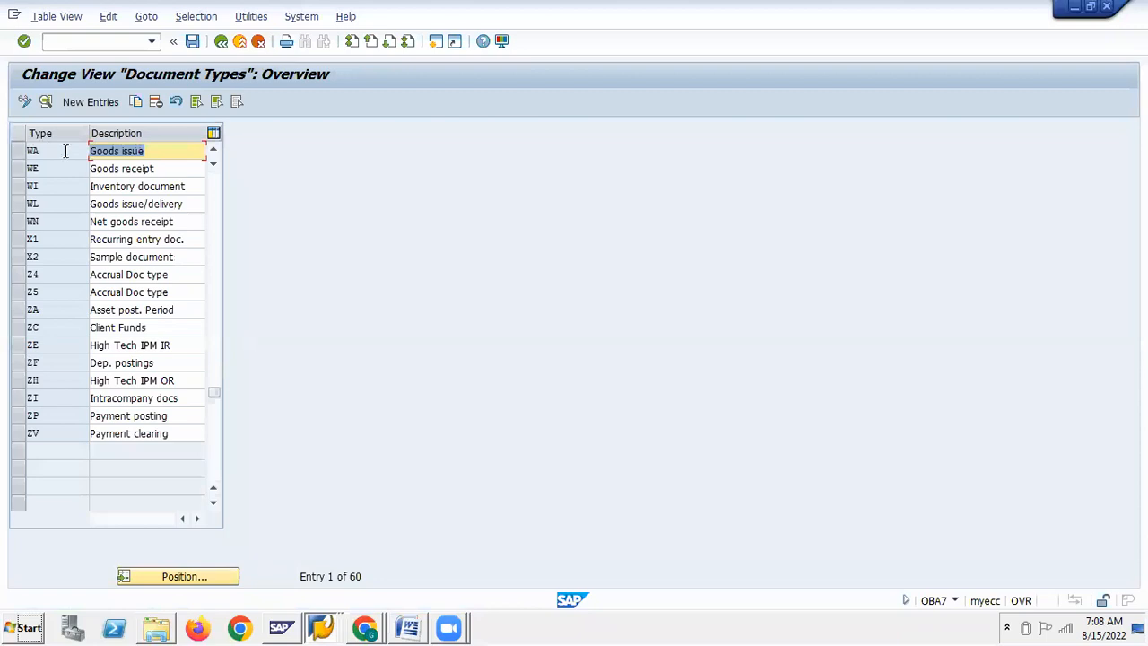
# Open the details of document type WA and compare its number range with the serial number in the Word notes
pyautogui.hotkey('alt', 'Tab')
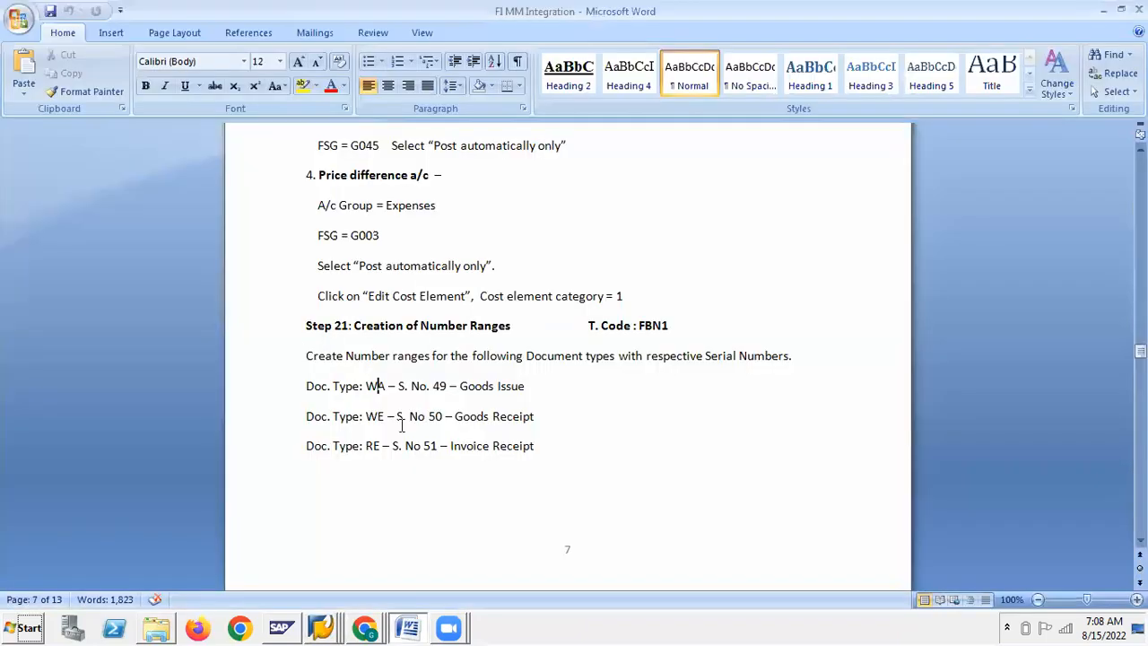
pyautogui.hotkey('alt', 'Tab')
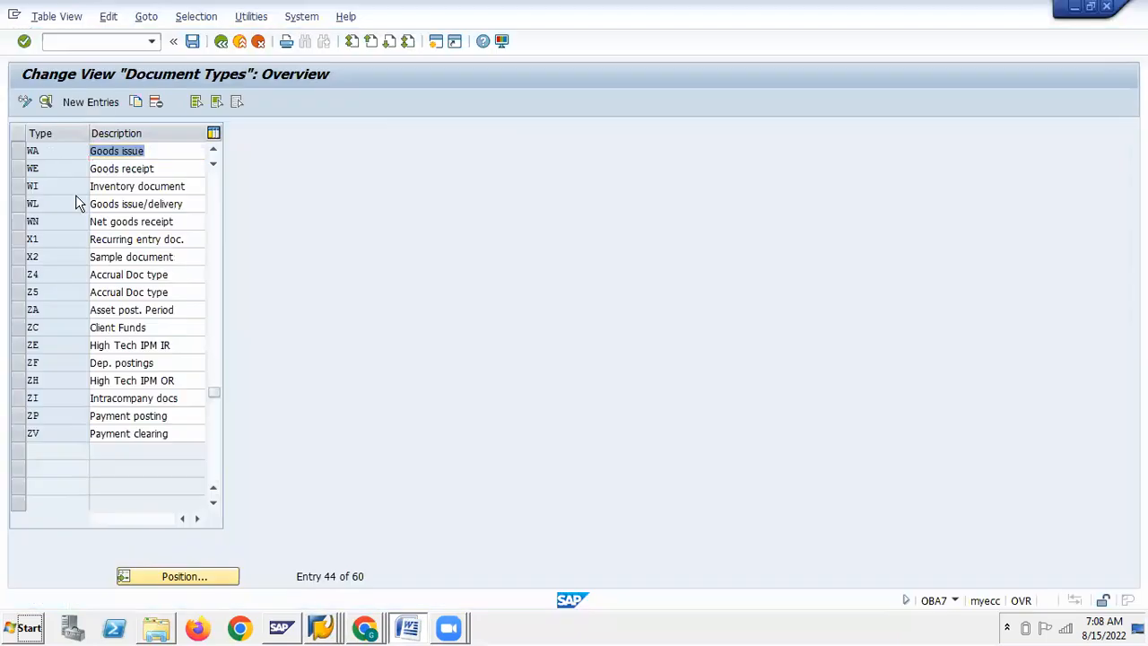
pyautogui.doubleClick(45, 151)
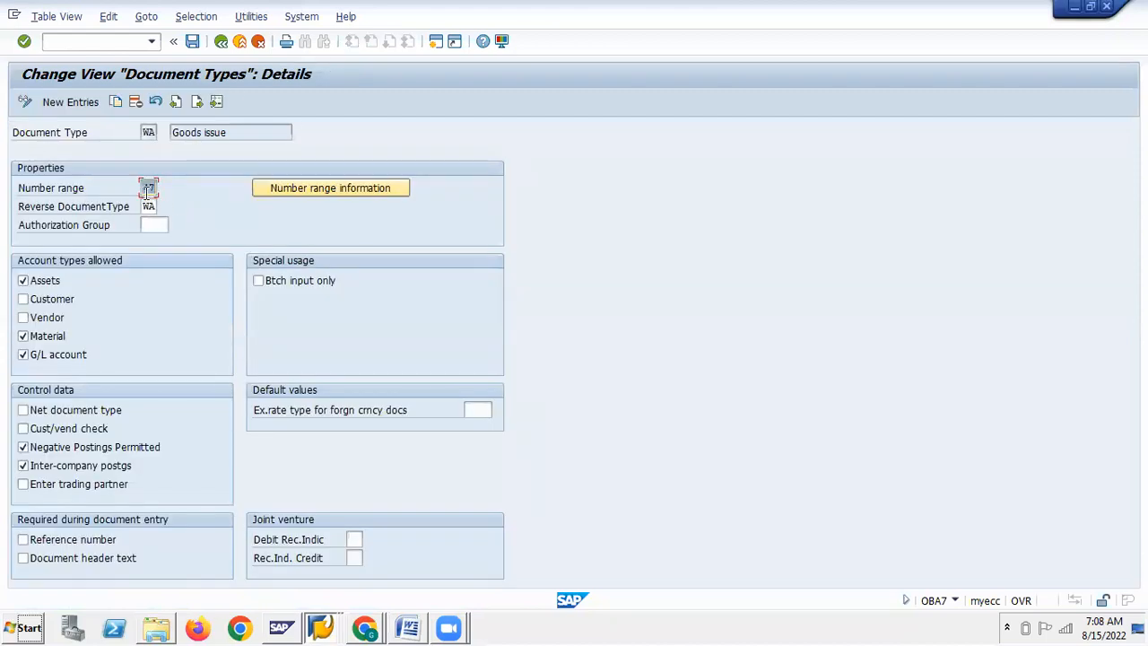
pyautogui.hotkey('alt', 'Tab')
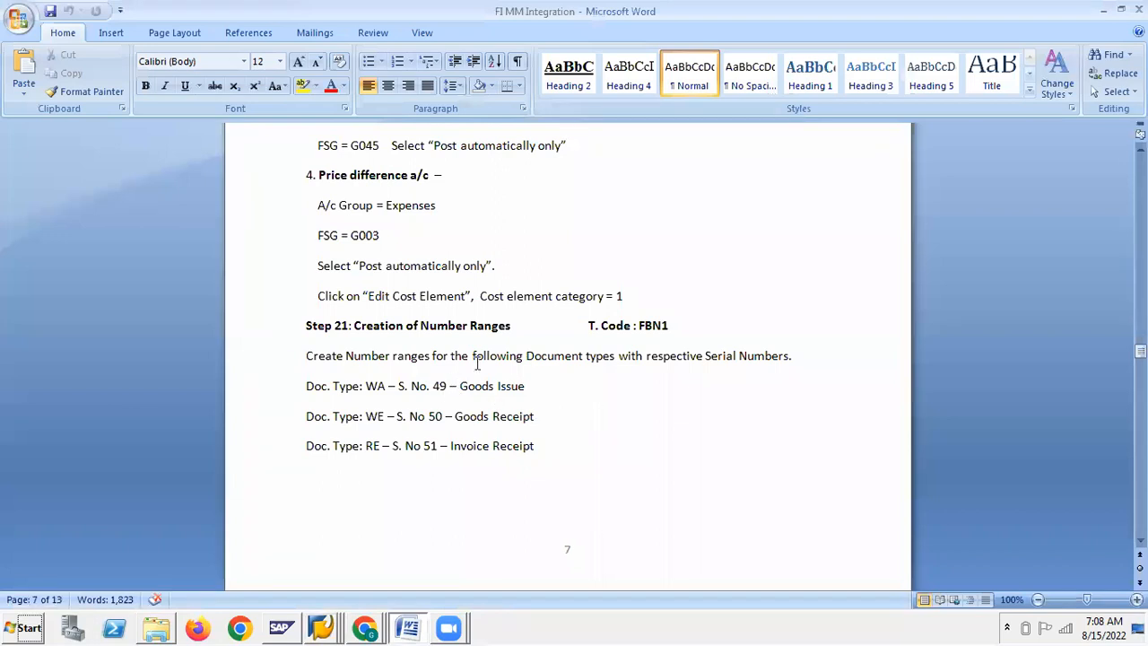
pyautogui.hotkey('alt', 'Tab')
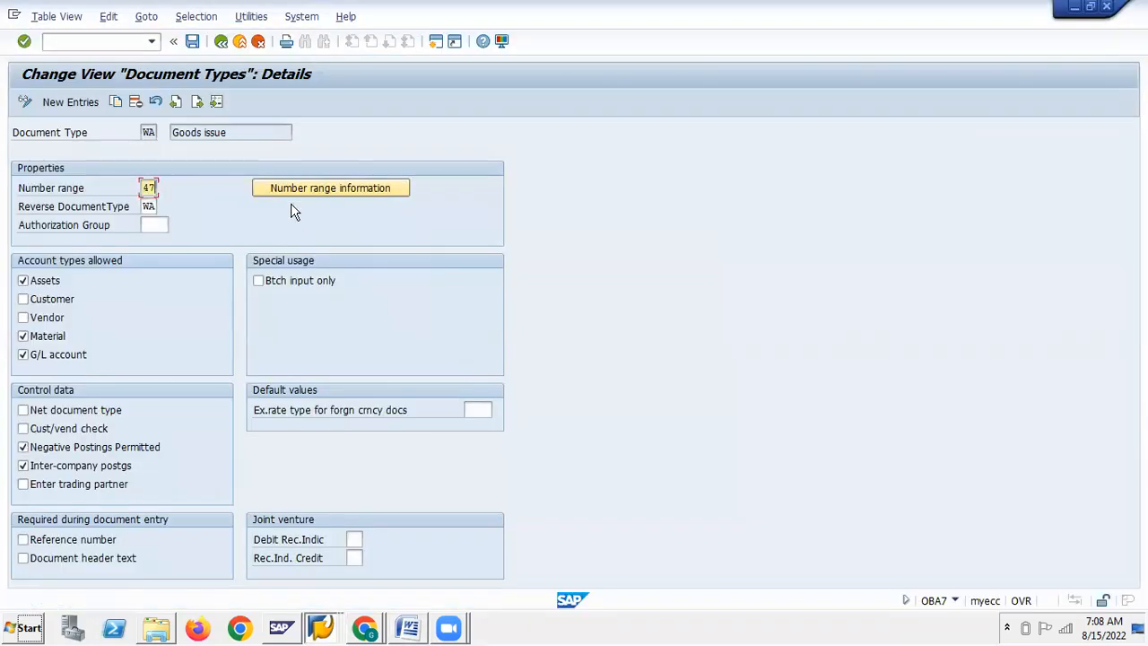
# From document type WA's number range information, open the intervals of company code GSIN for change
pyautogui.click(332, 188)
pyautogui.click(147, 132)
pyautogui.click(146, 148)
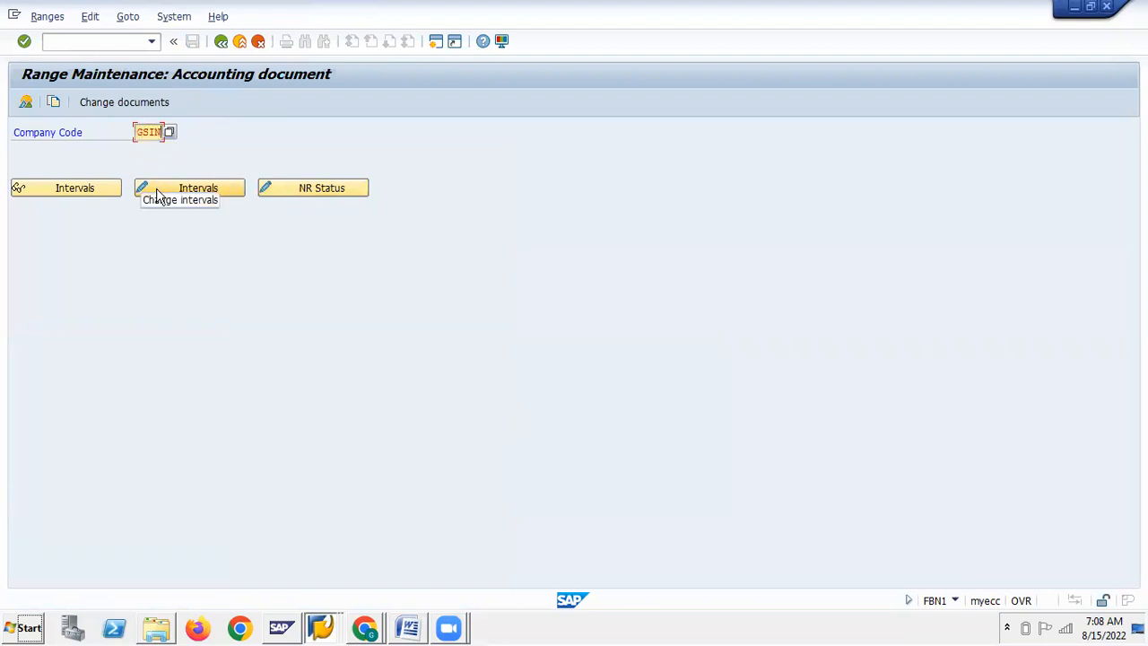
pyautogui.click(156, 186)
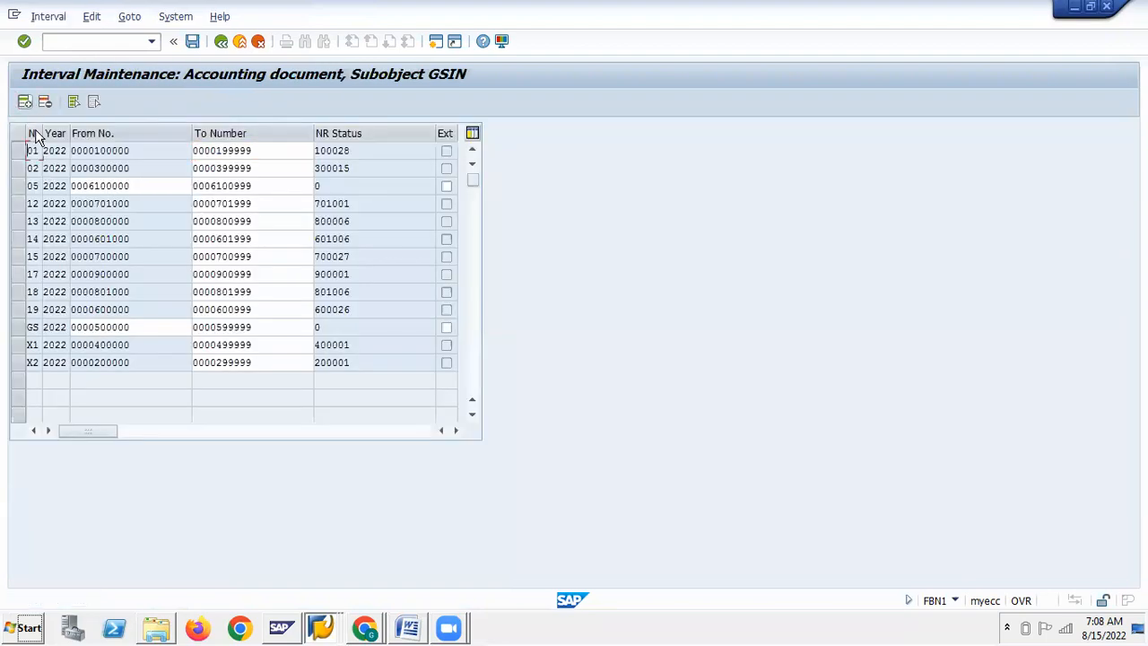
# Insert a new interval with number 47 and copy the year 2022 into it from the existing interval
pyautogui.click(25, 102)
pyautogui.write('47')
pyautogui.moveTo(44, 169); pyautogui.dragTo(68, 169)
pyautogui.hotkey('ctrl', 'c')
pyautogui.click(58, 152)
pyautogui.hotkey('ctrl', 'v')
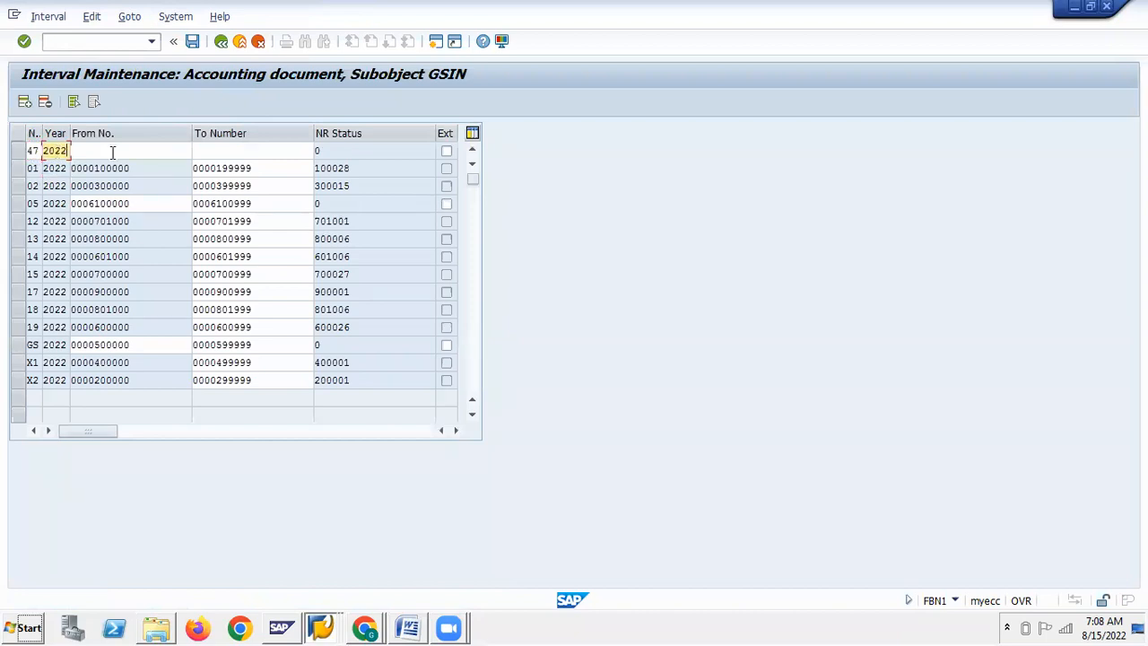
pyautogui.click(96, 146)
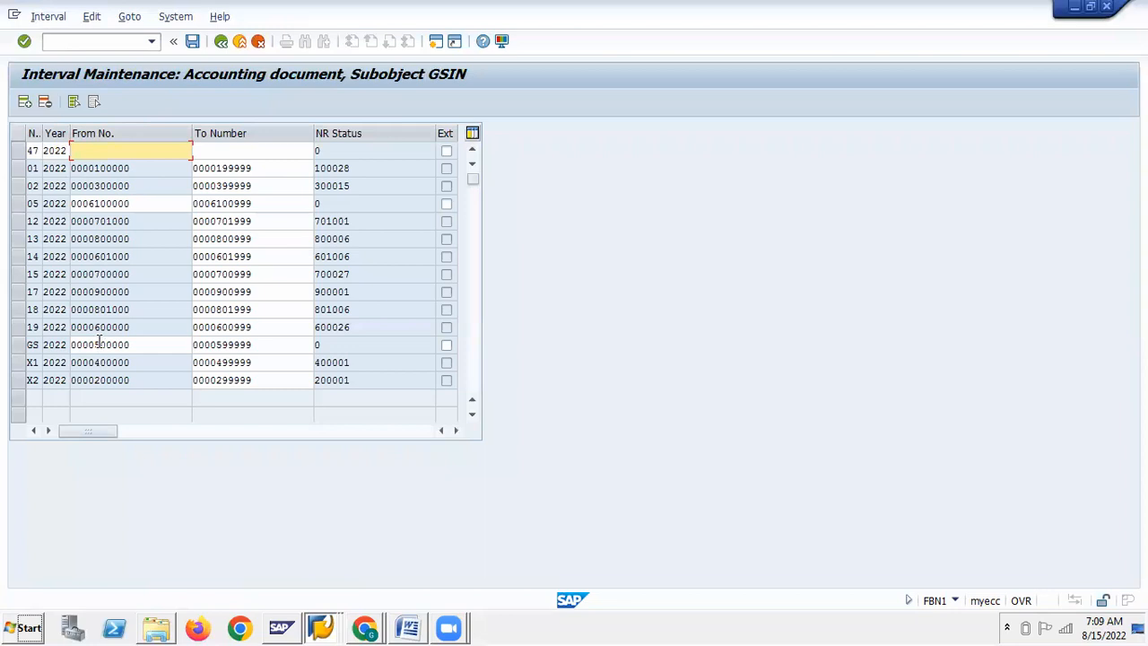
pyautogui.click(260, 345)
pyautogui.click(226, 344)
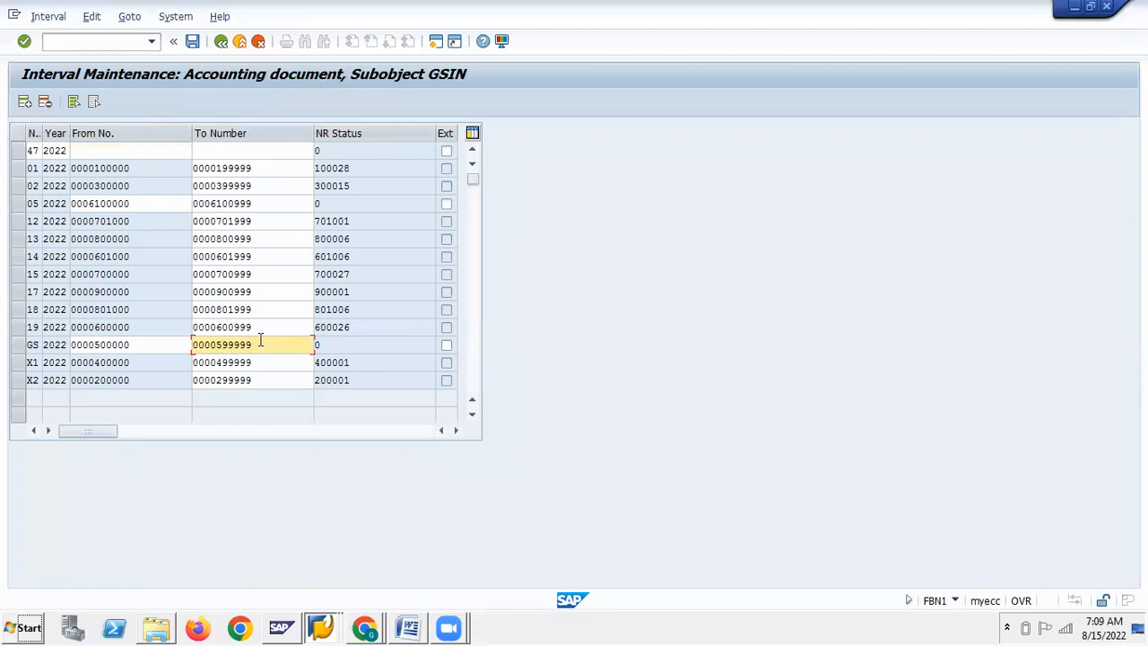
pyautogui.write('0000')
pyautogui.click(101, 345)
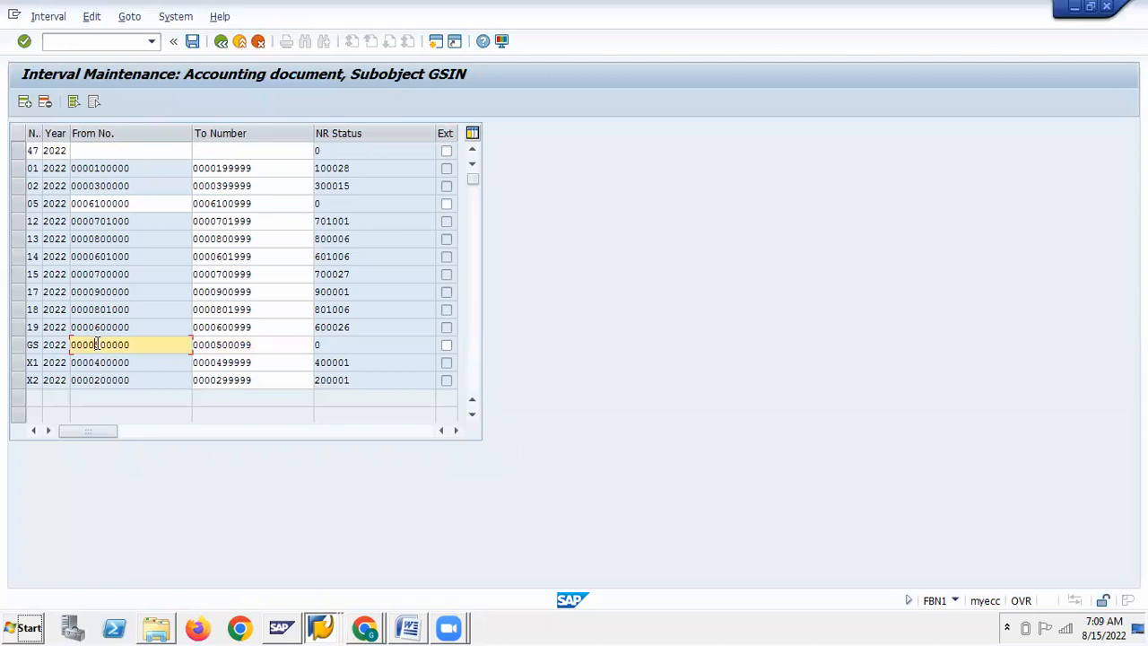
# Set interval 47 to run from 500100 to 500199 and confirm the entries
pyautogui.click(109, 150)
pyautogui.hotkey('ctrl', 'v')
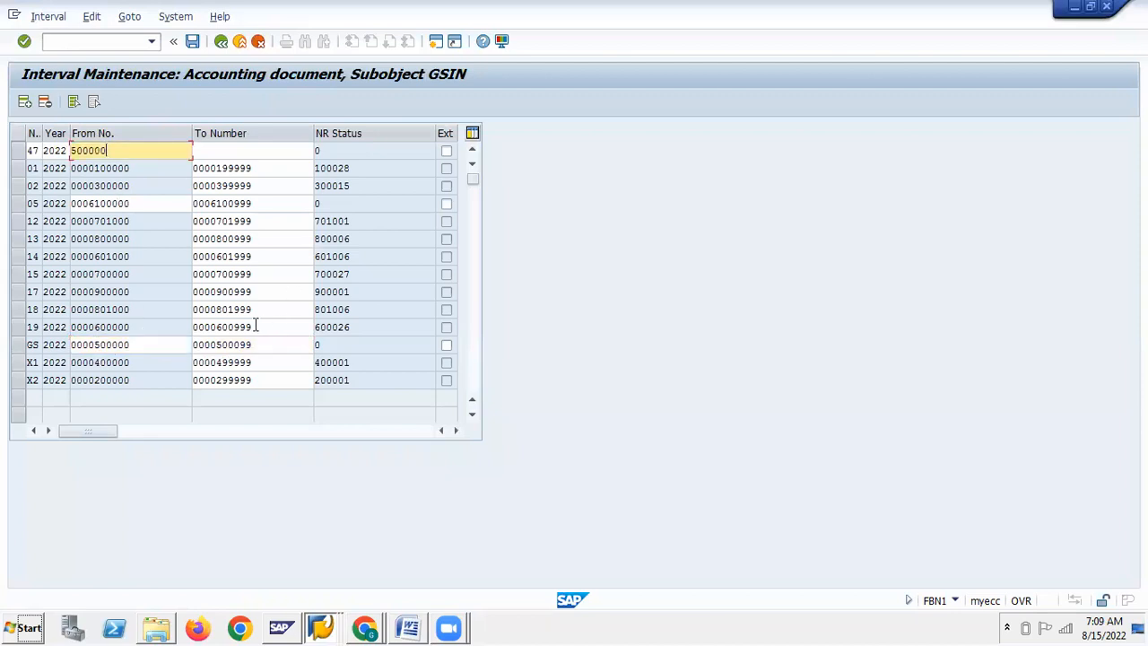
pyautogui.click(219, 346)
pyautogui.doubleClick(219, 347)
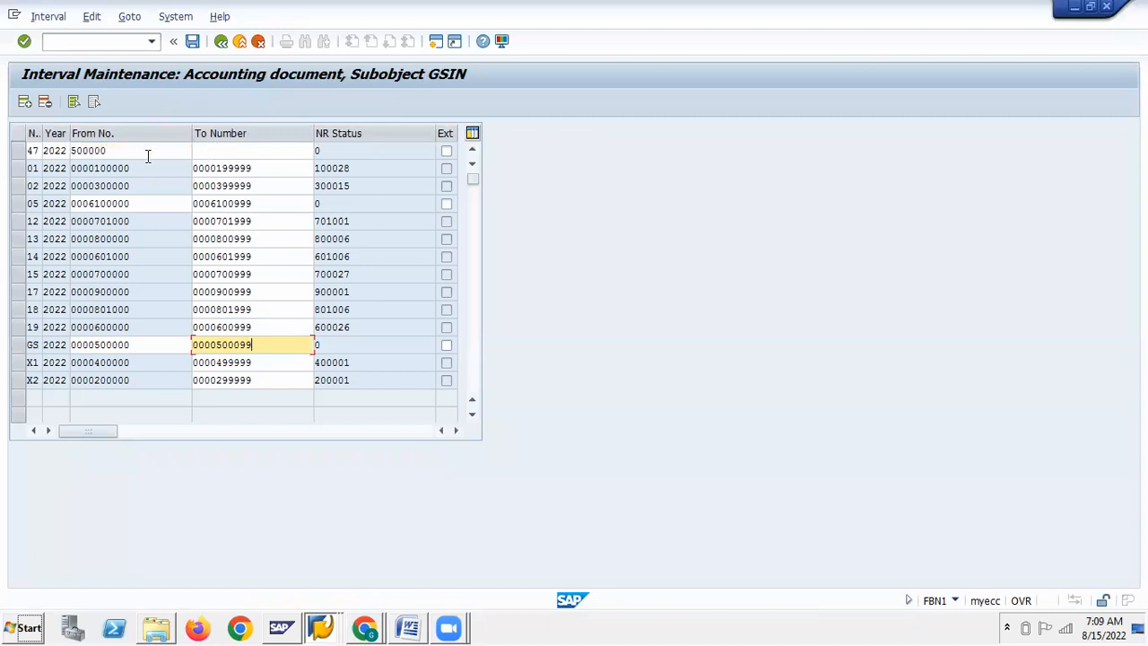
pyautogui.click(88, 150)
pyautogui.write('1')
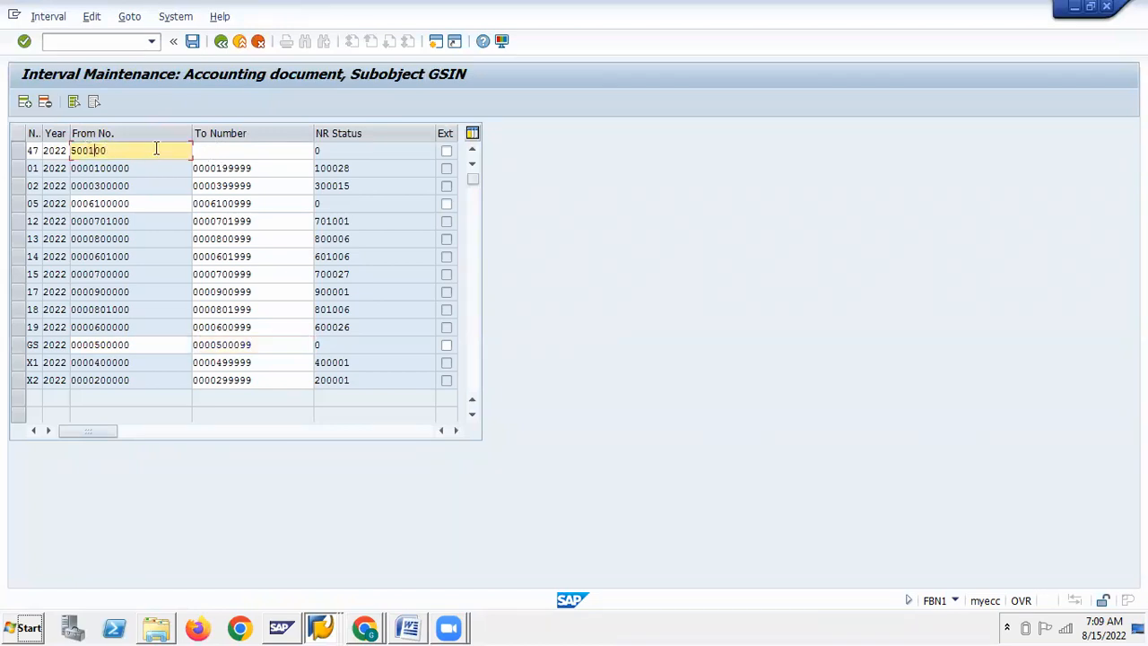
pyautogui.click(212, 150)
pyautogui.write('500199')
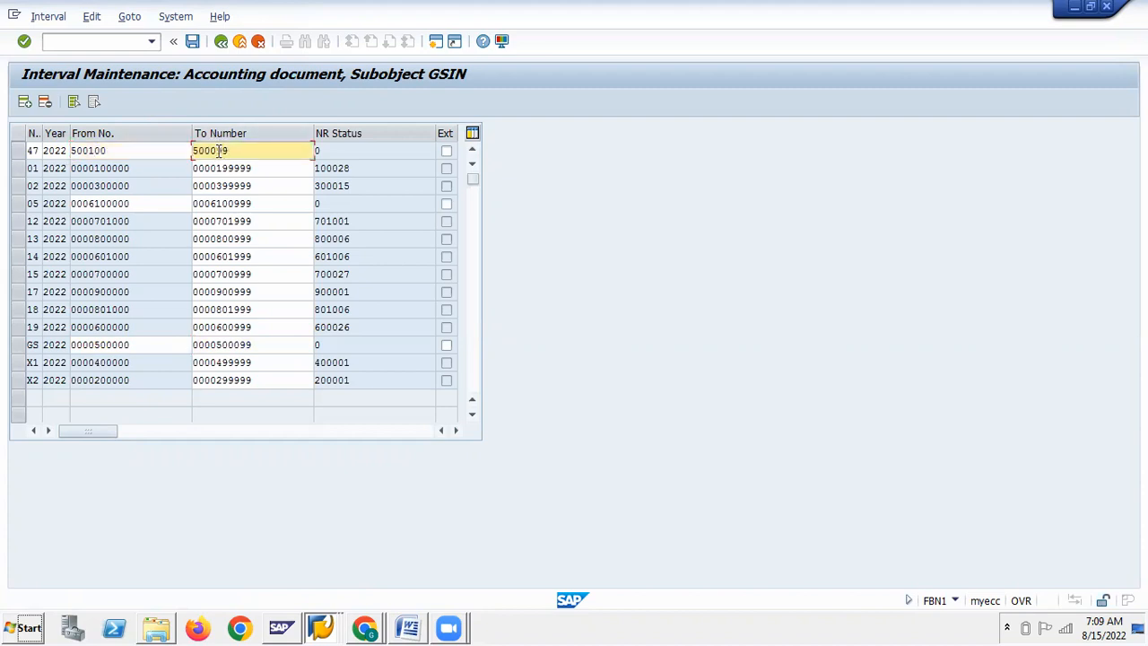
pyautogui.write('1')
pyautogui.press('Return')
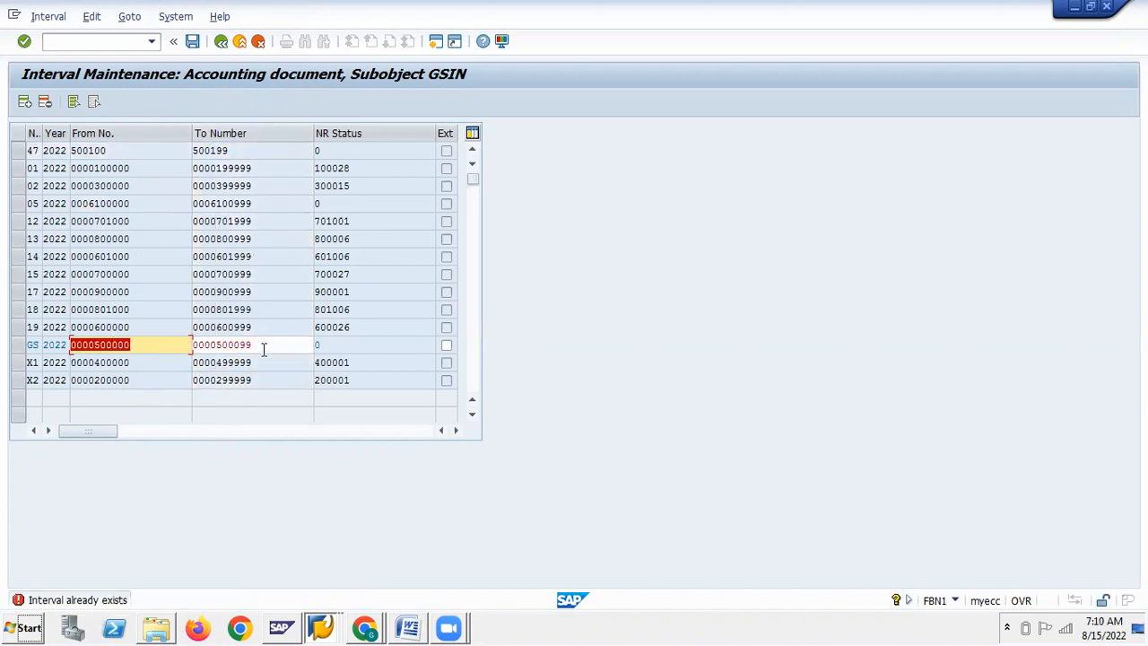
# Try to clear the number limits of interval GS, and try the range 0 to 1 for it instead
pyautogui.press('Return')
pyautogui.press('Return')
pyautogui.press('Delete')
pyautogui.press('Tab')
pyautogui.press('Delete')
pyautogui.press('Return')
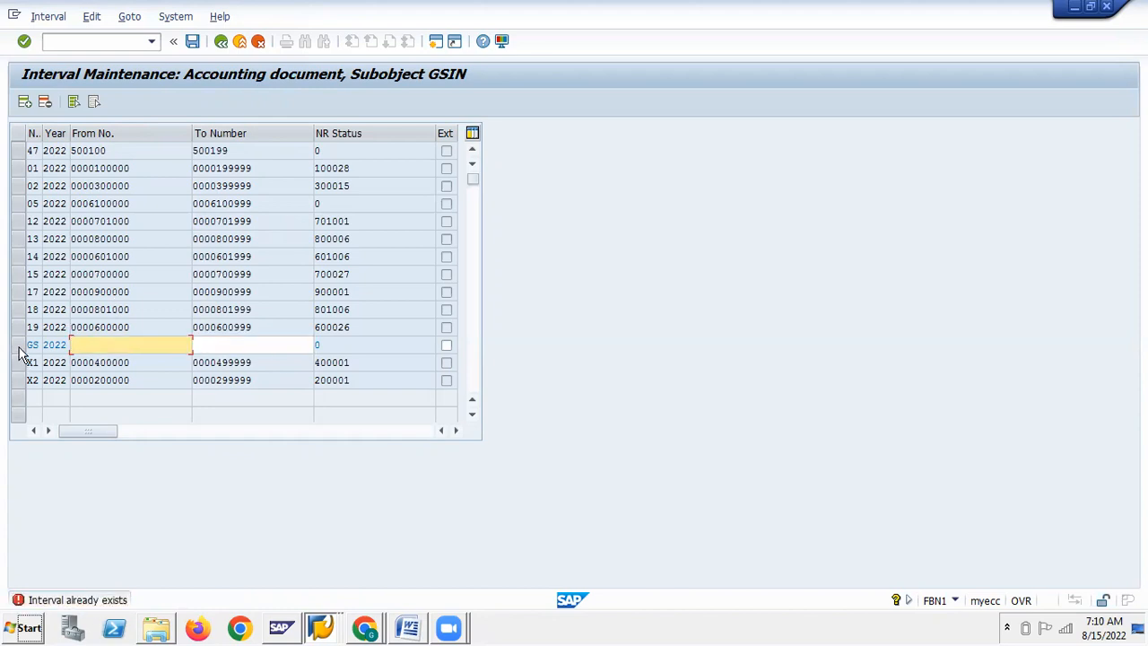
pyautogui.write('0')
pyautogui.press('Tab')
pyautogui.write('1')
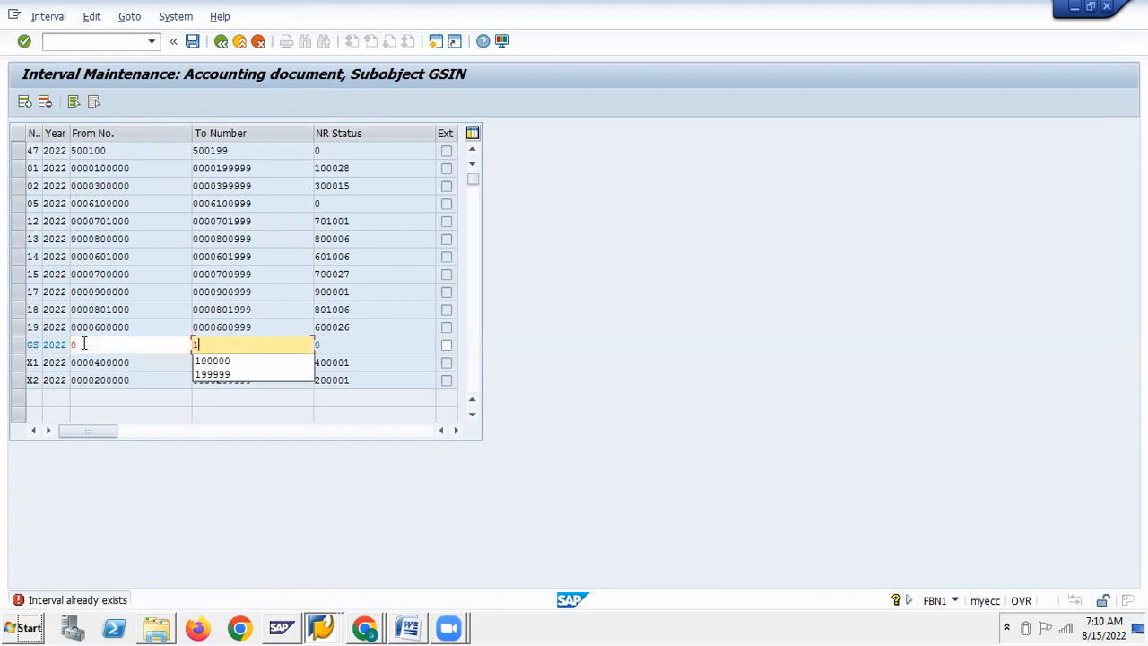
pyautogui.press('Return')
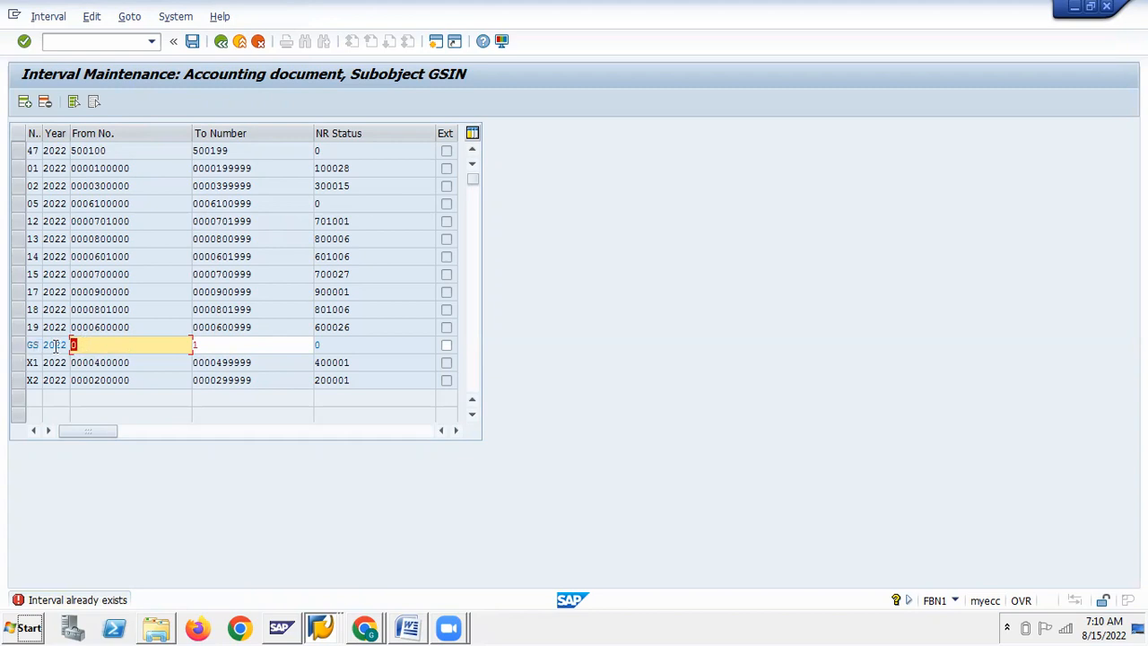
# Leave the interval maintenance without saving the changes and return to document type WA's details
pyautogui.click(220, 43)
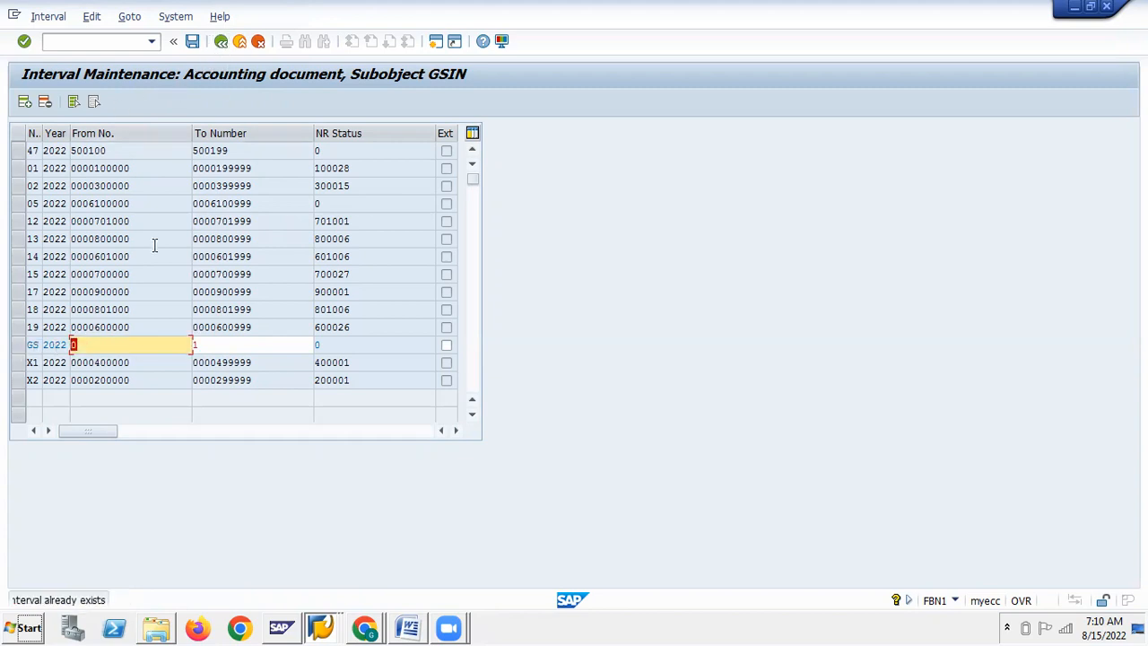
pyautogui.click(241, 41)
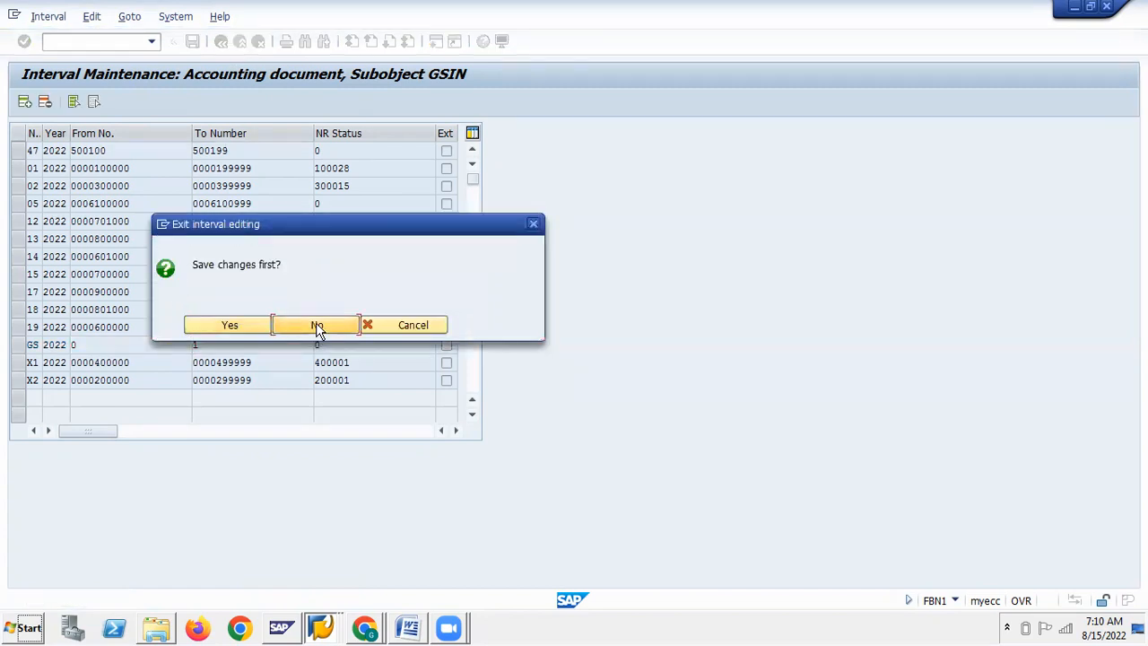
pyautogui.click(318, 327)
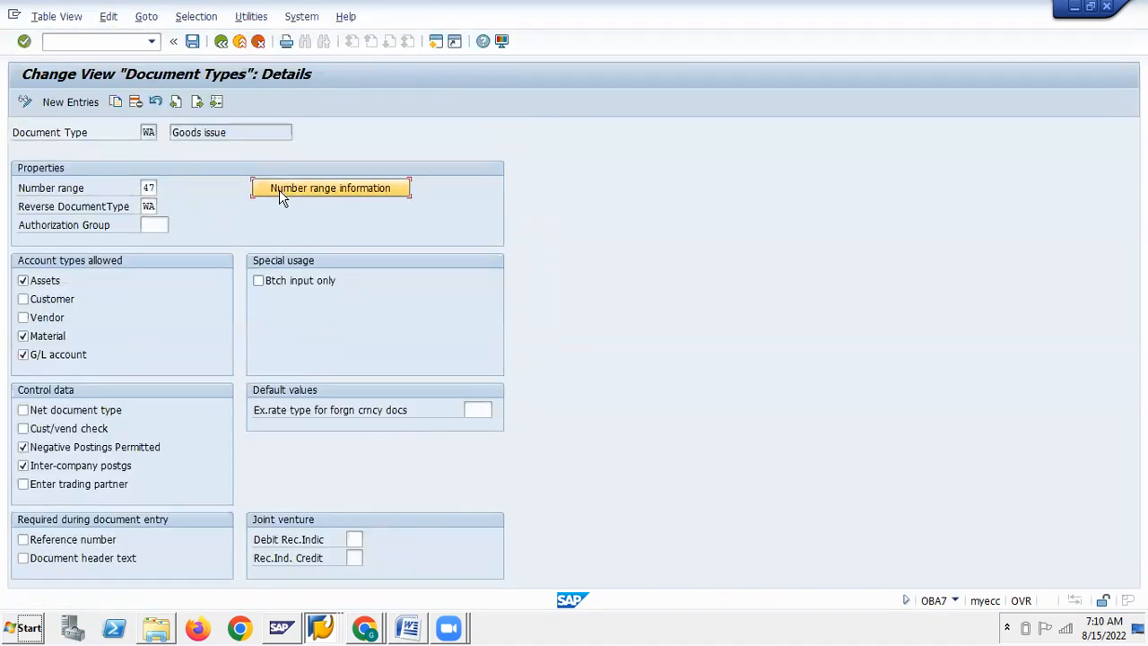
# Open company code GSIN's intervals for editing and try adding interval 47 for year 2022 with the range 500100 to 500199
pyautogui.click(279, 190)
pyautogui.write('GSIN')
pyautogui.click(164, 194)
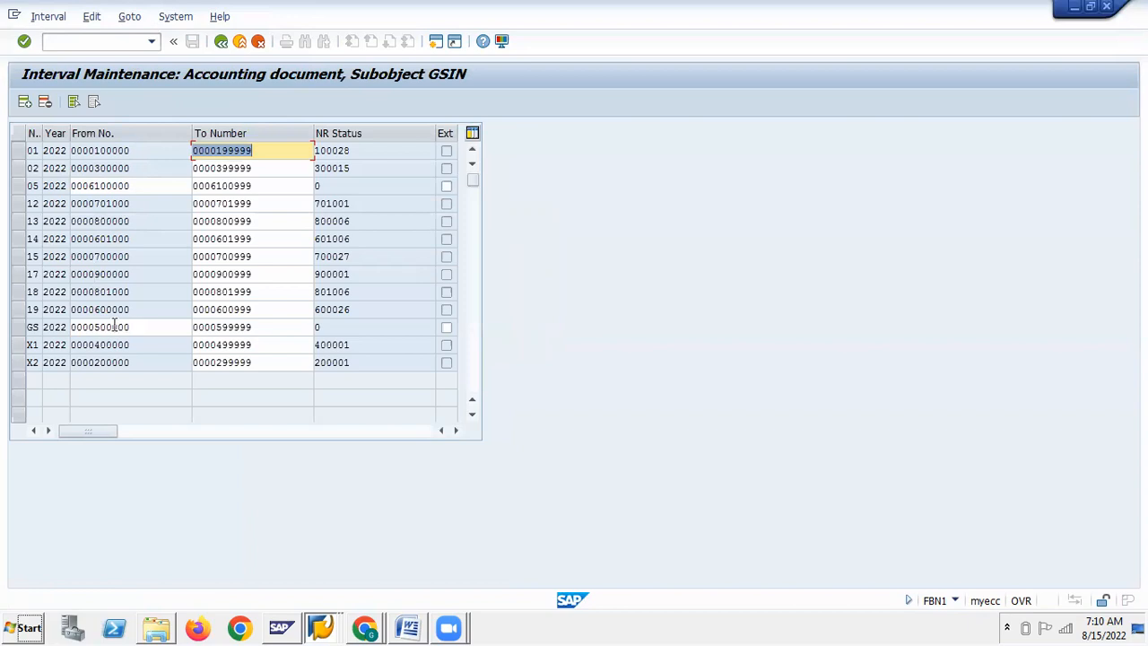
pyautogui.click(24, 102)
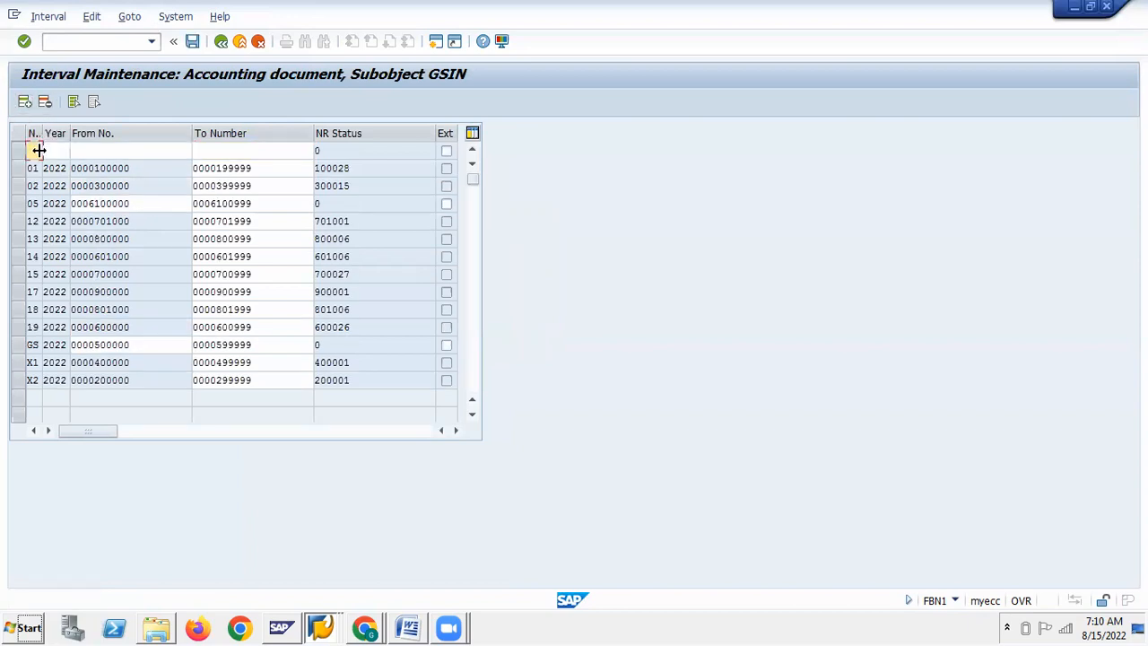
pyautogui.write('47')
pyautogui.click(55, 150)
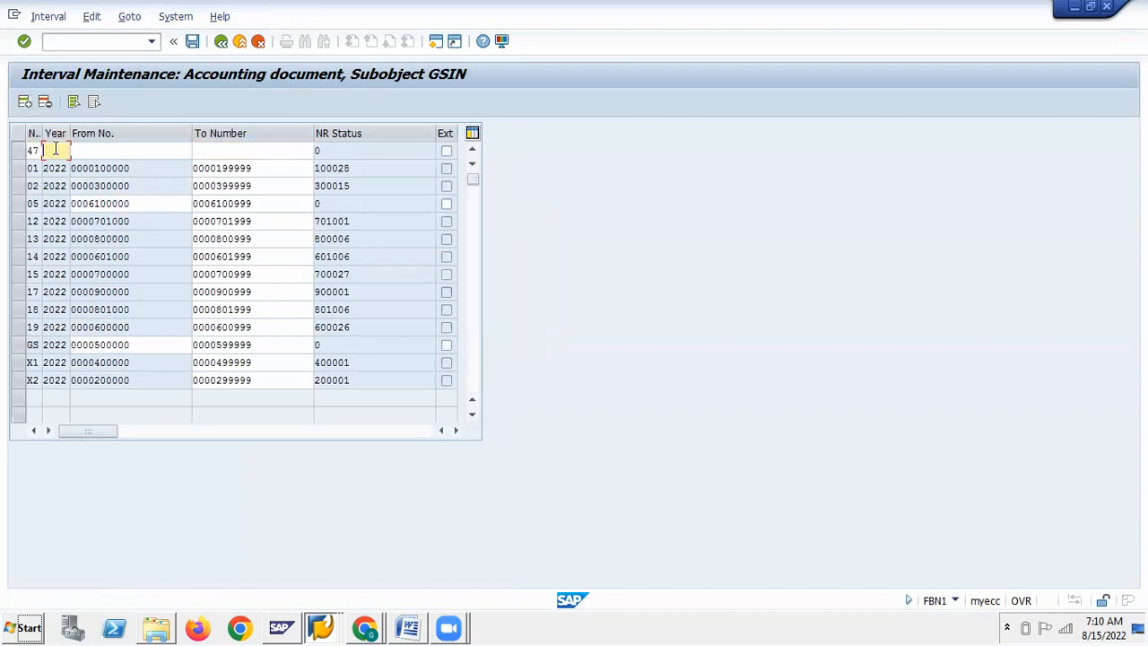
pyautogui.click(49, 162)
pyautogui.click(93, 149)
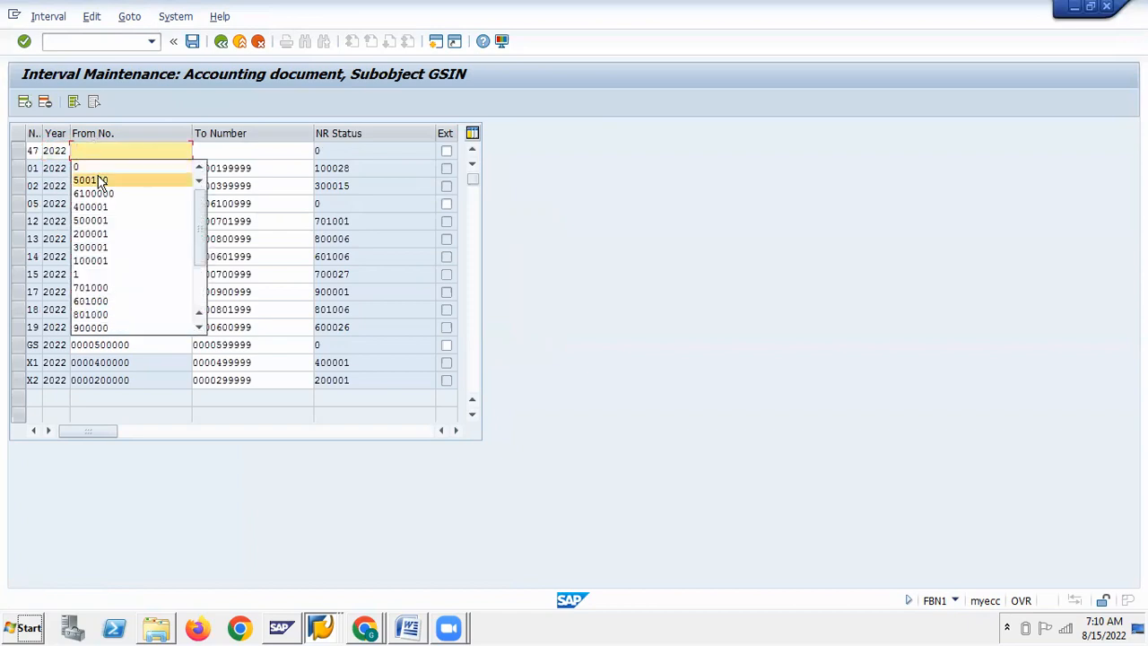
pyautogui.click(101, 181)
pyautogui.click(233, 150)
pyautogui.click(227, 179)
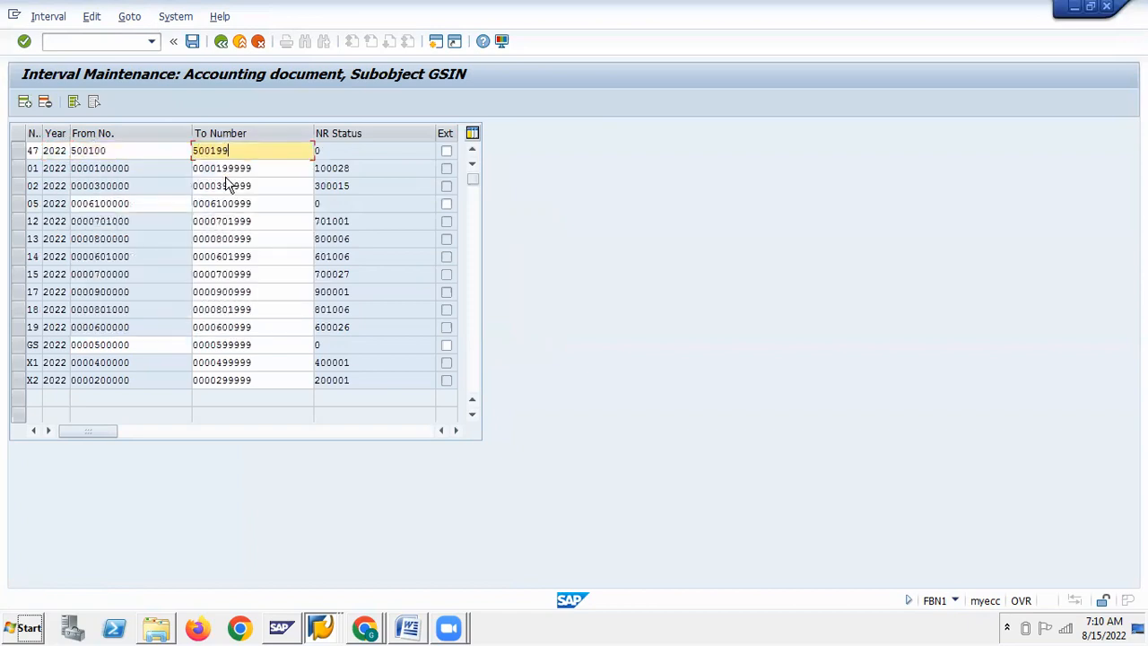
pyautogui.click(222, 344)
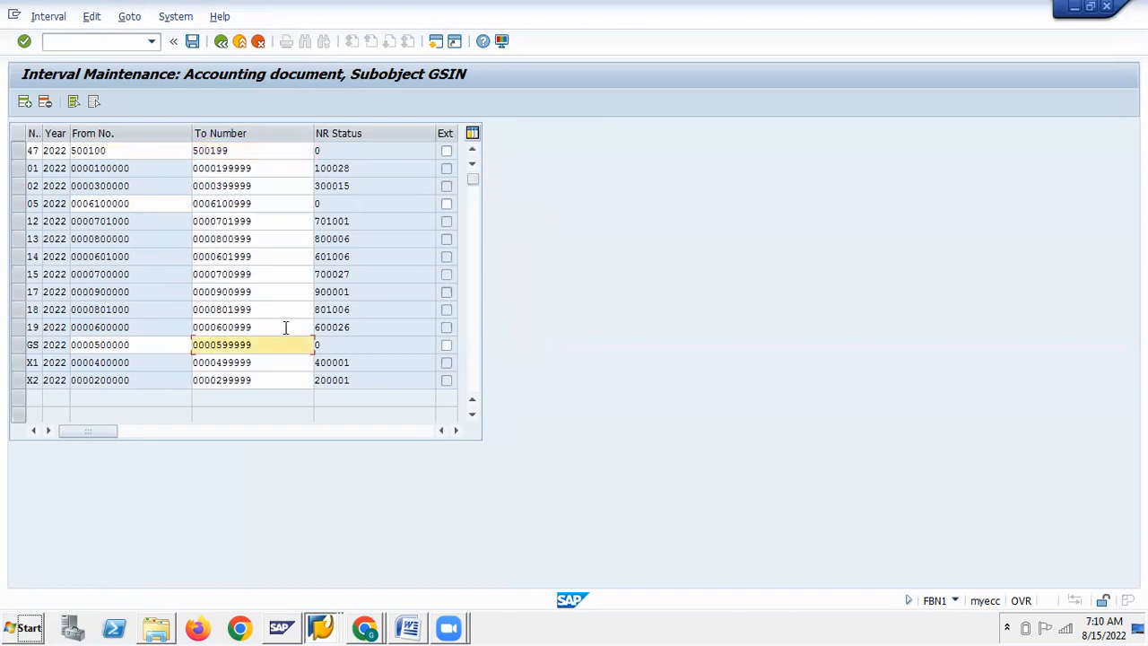
pyautogui.press('Delete')
pyautogui.press('Delete')
pyautogui.press('Delete')
pyautogui.write('00')
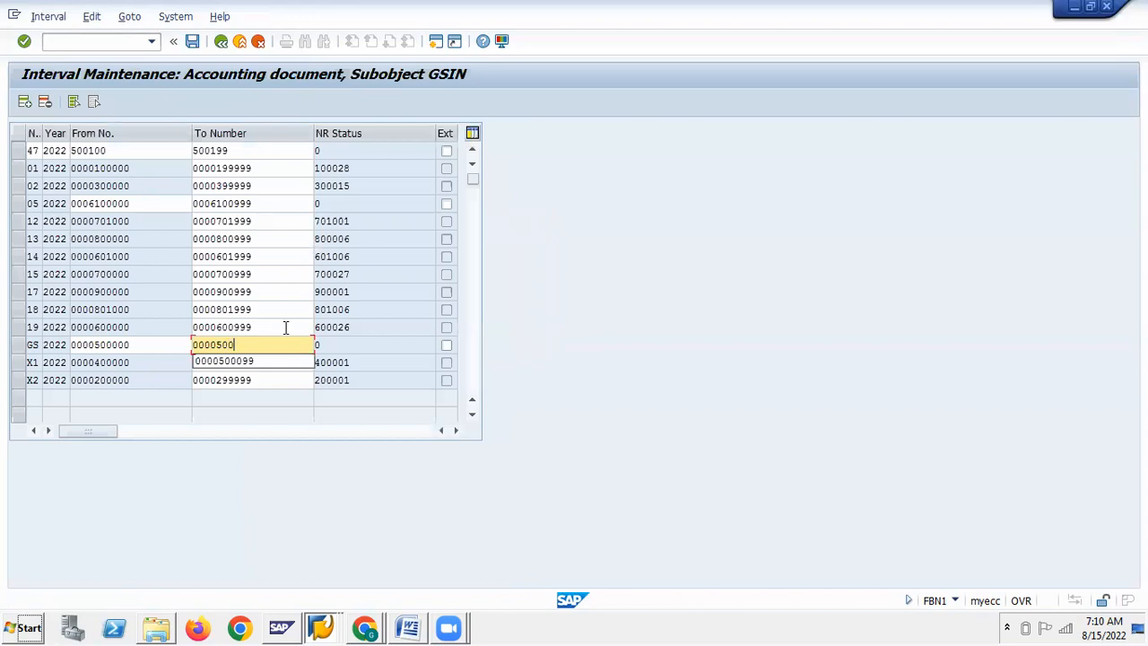
pyautogui.press('Down')
pyautogui.press('Return')
pyautogui.press('Return')
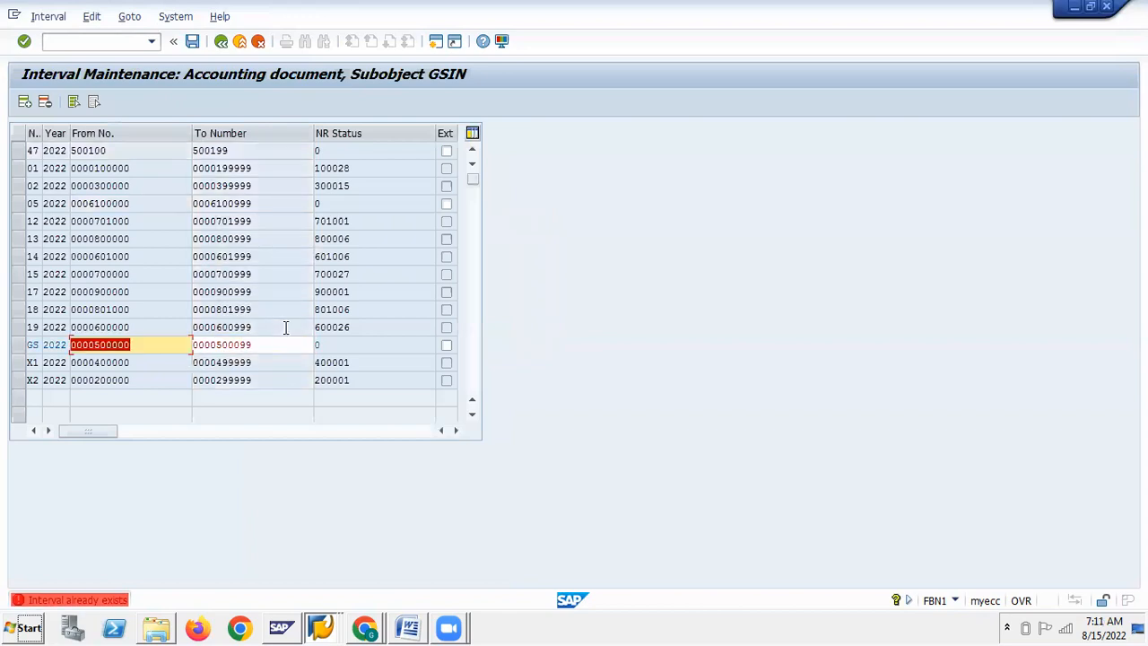
pyautogui.press('Return')
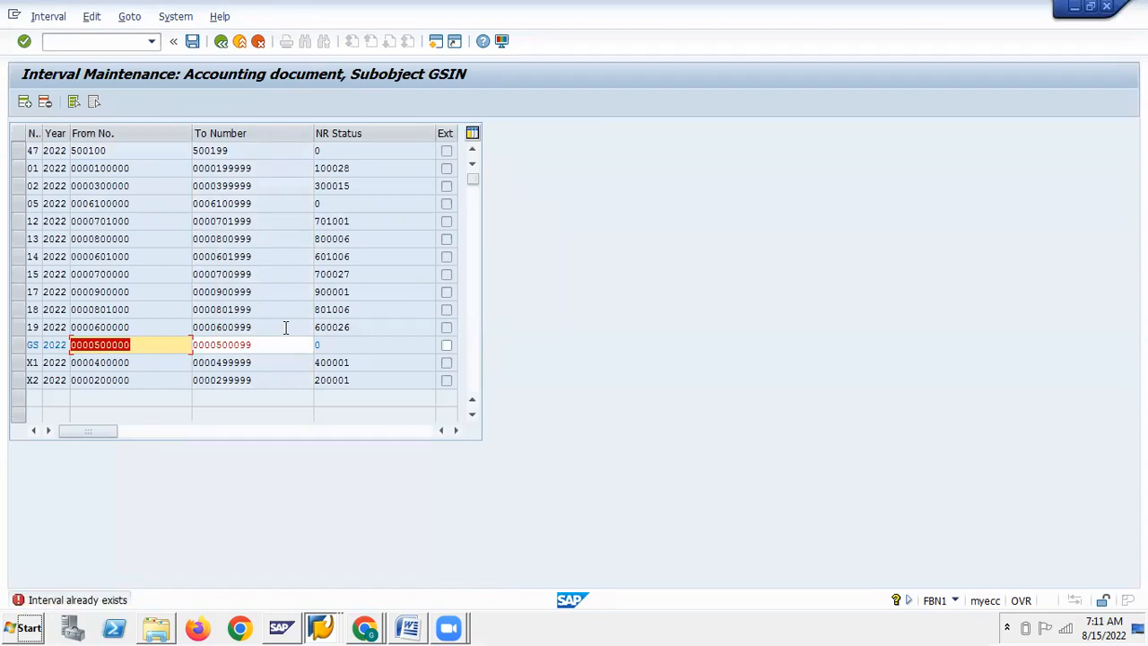
pyautogui.click(222, 42)
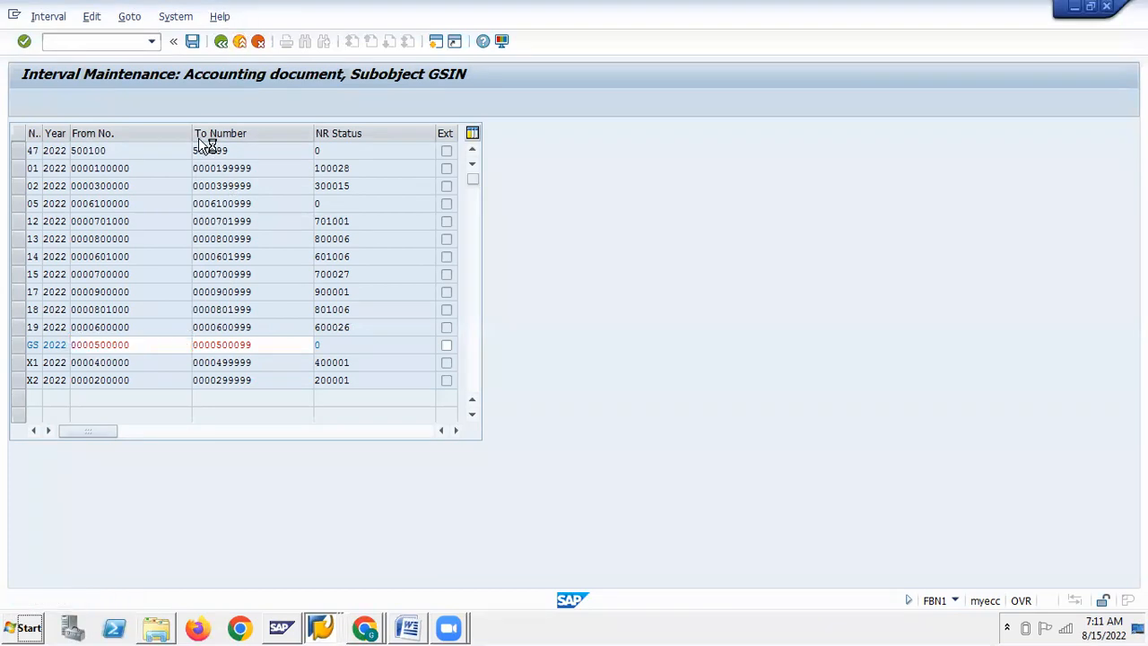
pyautogui.click(315, 325)
# Reopen the number range intervals of company code GSIN for editing from the document type details
pyautogui.click(267, 188)
pyautogui.click(144, 132)
pyautogui.click(149, 159)
pyautogui.hotkey('ctrl', 'a')
pyautogui.press('BackSpace')
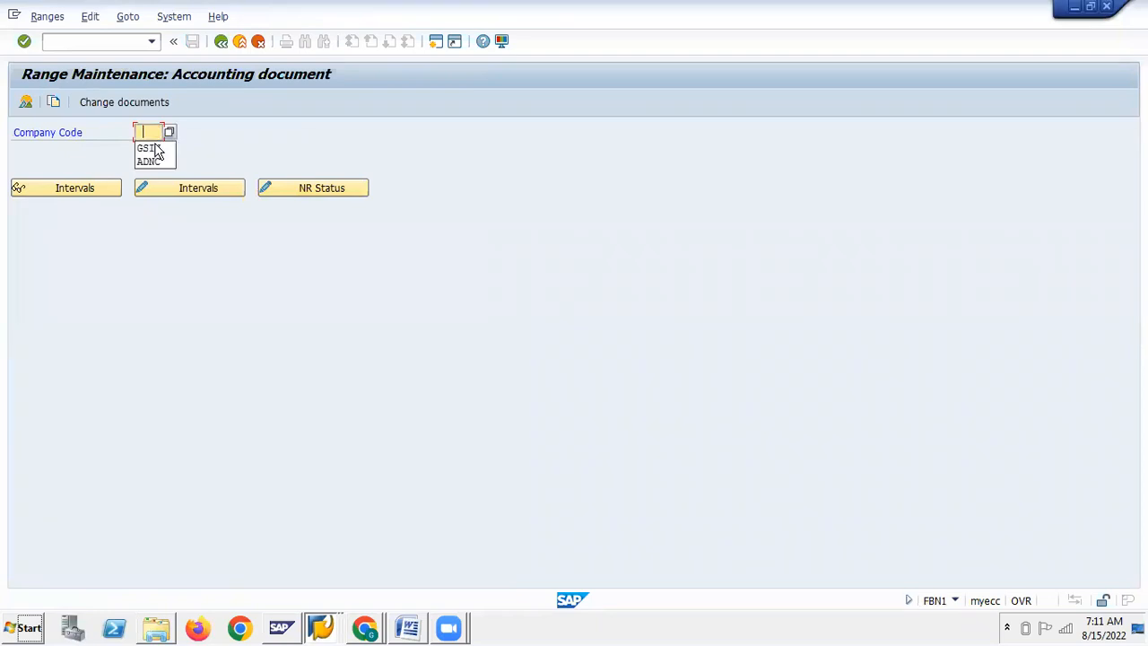
pyautogui.click(150, 149)
pyautogui.click(184, 188)
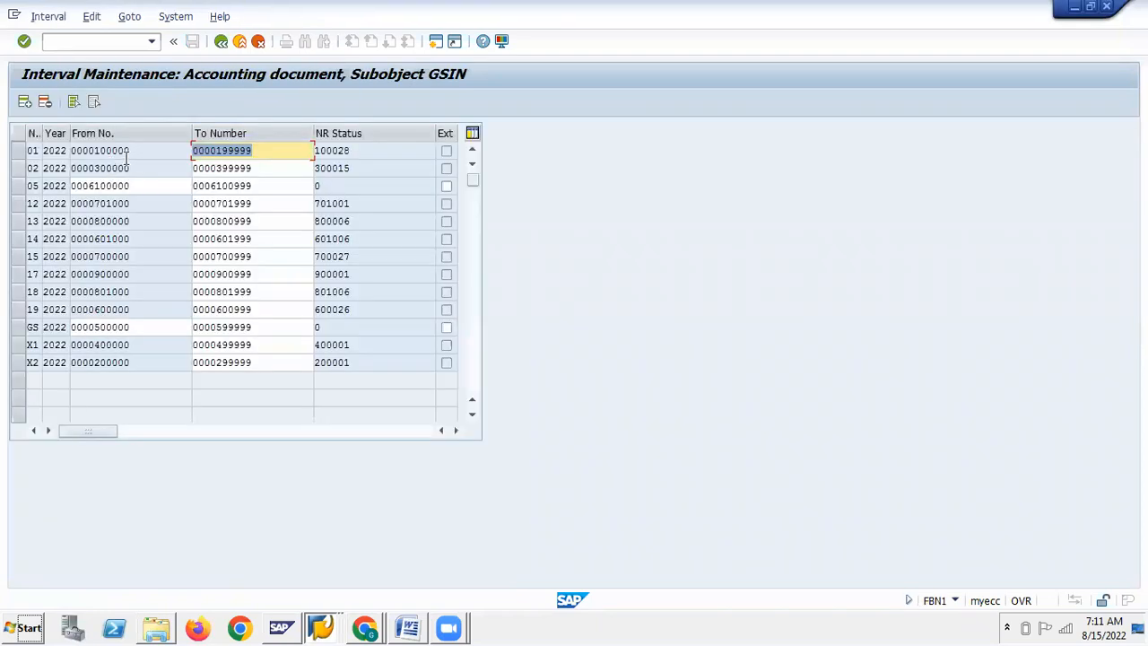
# Insert interval 47 for year 2022 with 810000 as its From number
pyautogui.click(24, 102)
pyautogui.click(31, 151)
pyautogui.write('47')
pyautogui.click(54, 151)
pyautogui.write('2022')
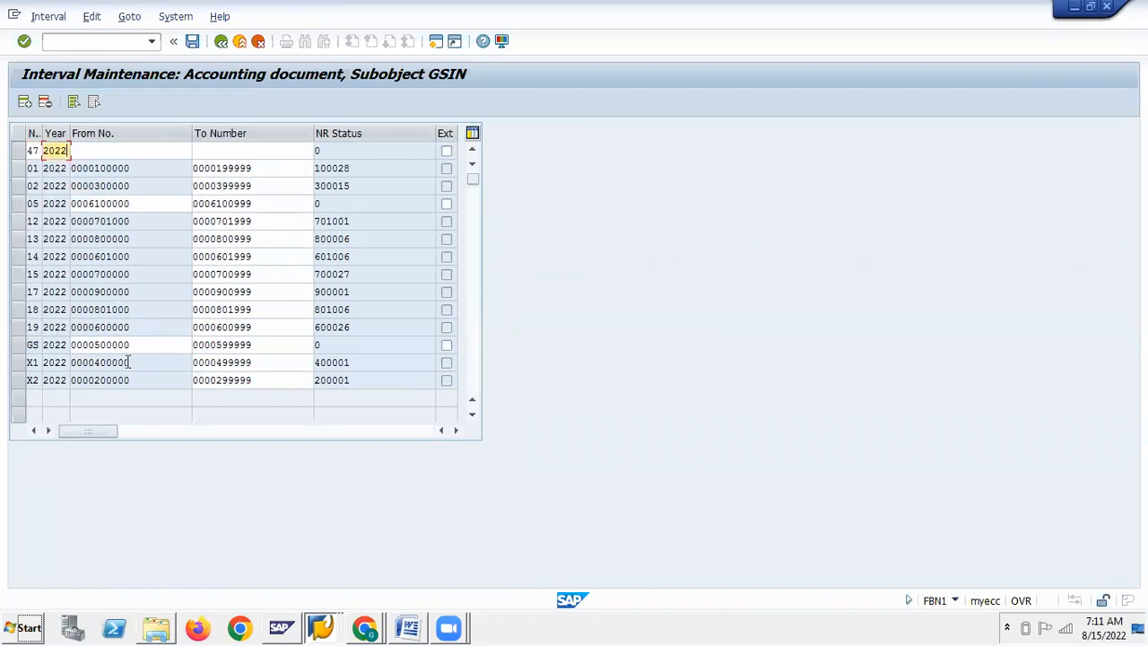
pyautogui.moveTo(98, 309); pyautogui.dragTo(131, 309)
pyautogui.hotkey('ctrl', 'c')
pyautogui.click(130, 310)
pyautogui.click(83, 151)
pyautogui.hotkey('ctrl', 'v')
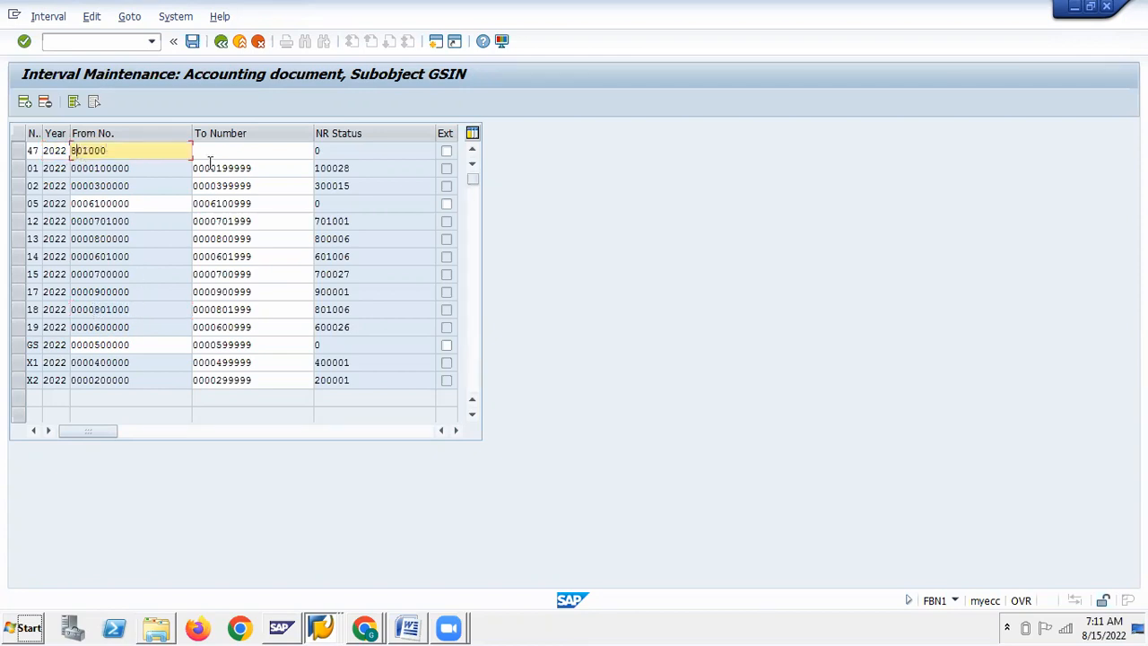
pyautogui.press('Delete')
# Set interval 47's To Number to 819999, confirm the entry and save the intervals
pyautogui.moveTo(72, 150); pyautogui.dragTo(127, 150)
pyautogui.hotkey('ctrl', 'c')
pyautogui.click(207, 148)
pyautogui.hotkey('ctrl', 'v')
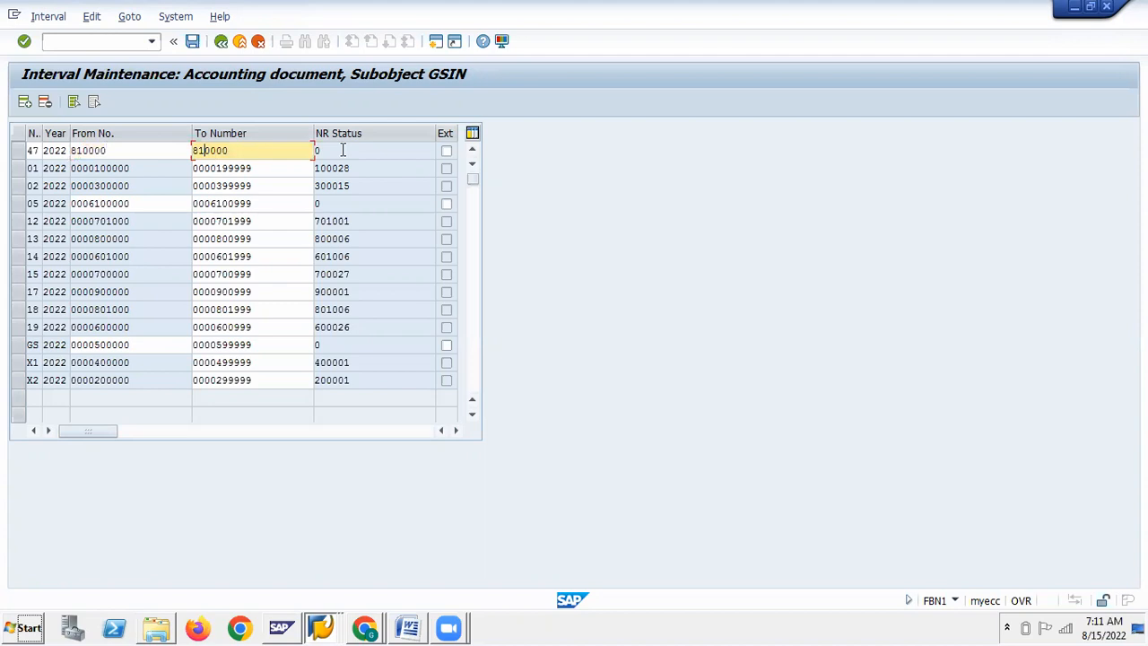
pyautogui.hotkey('shift', 'End')
pyautogui.write('9999')
pyautogui.press('Return')
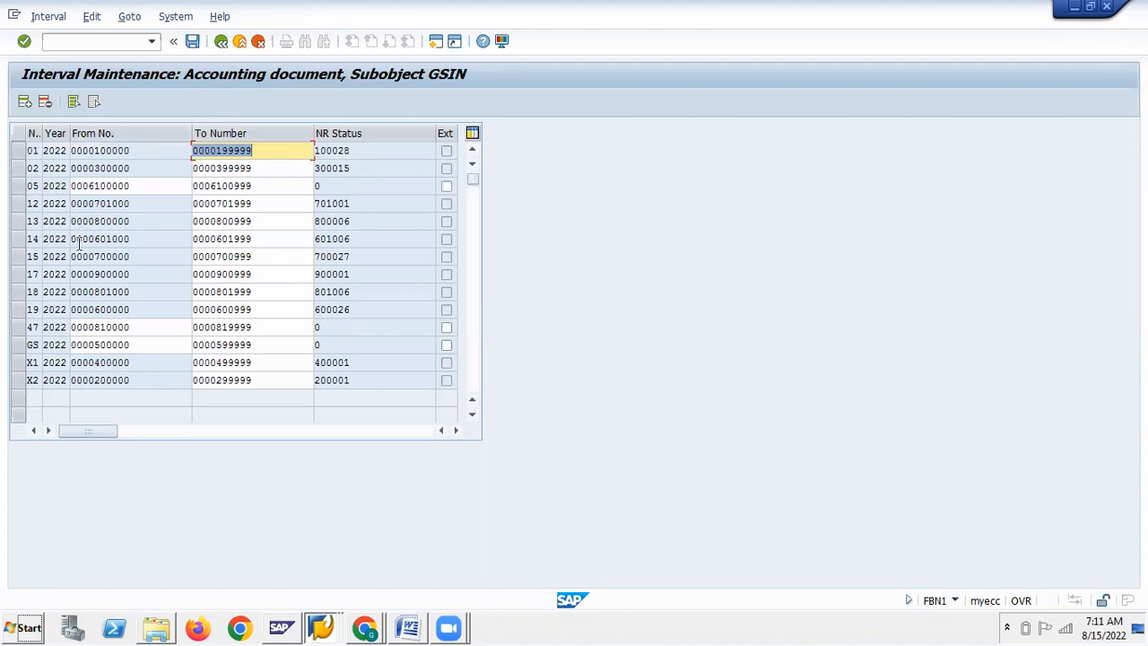
pyautogui.click(192, 41)
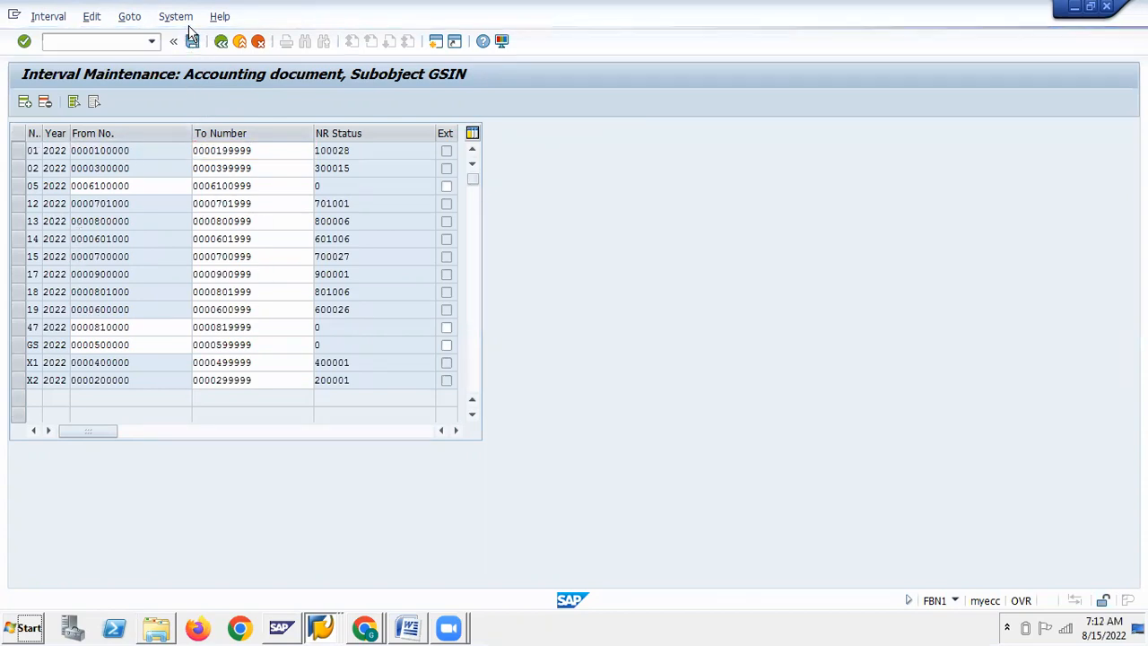
pyautogui.click(468, 504)
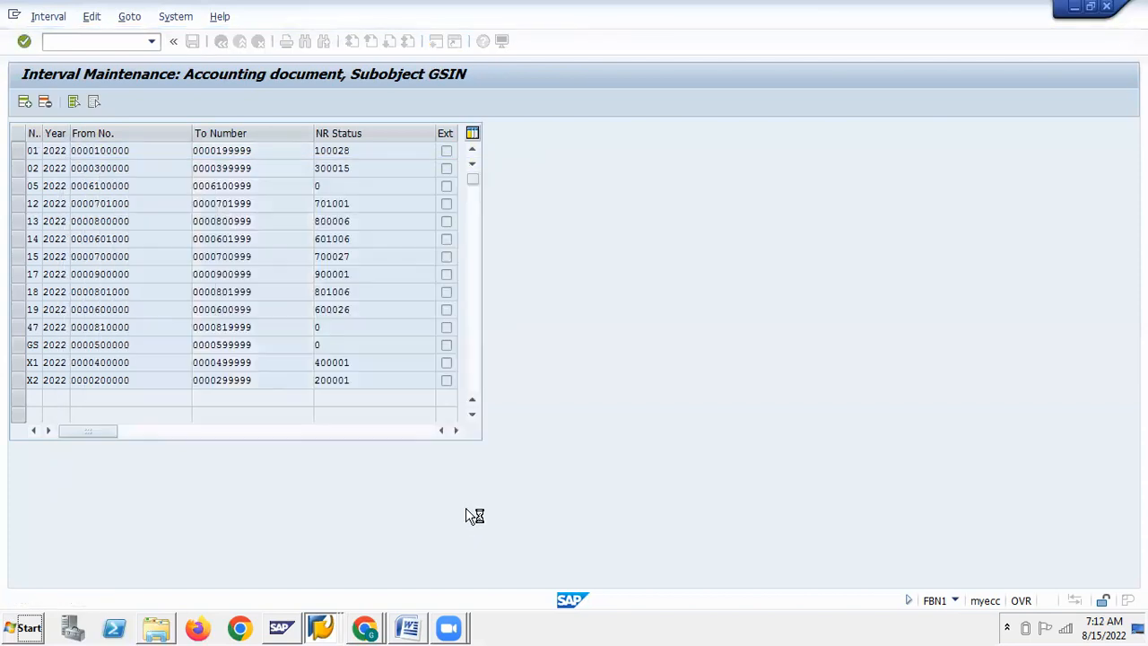
# Delete interval GS and save the change while returning to document type WA's details
pyautogui.click(19, 328)
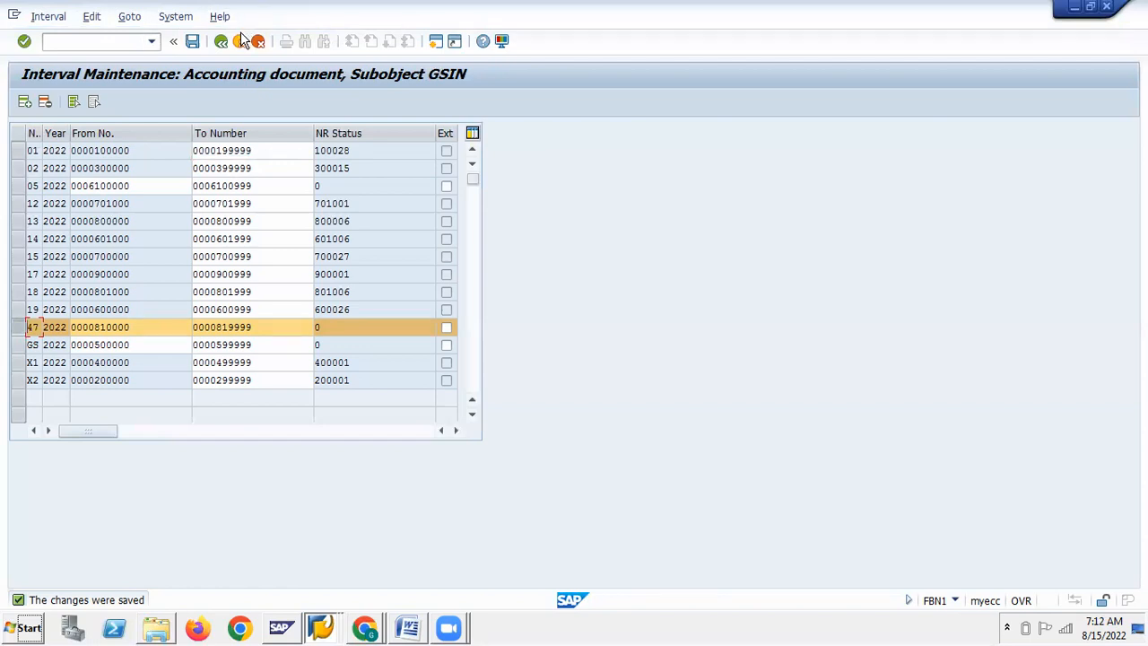
pyautogui.click(21, 328)
pyautogui.click(20, 345)
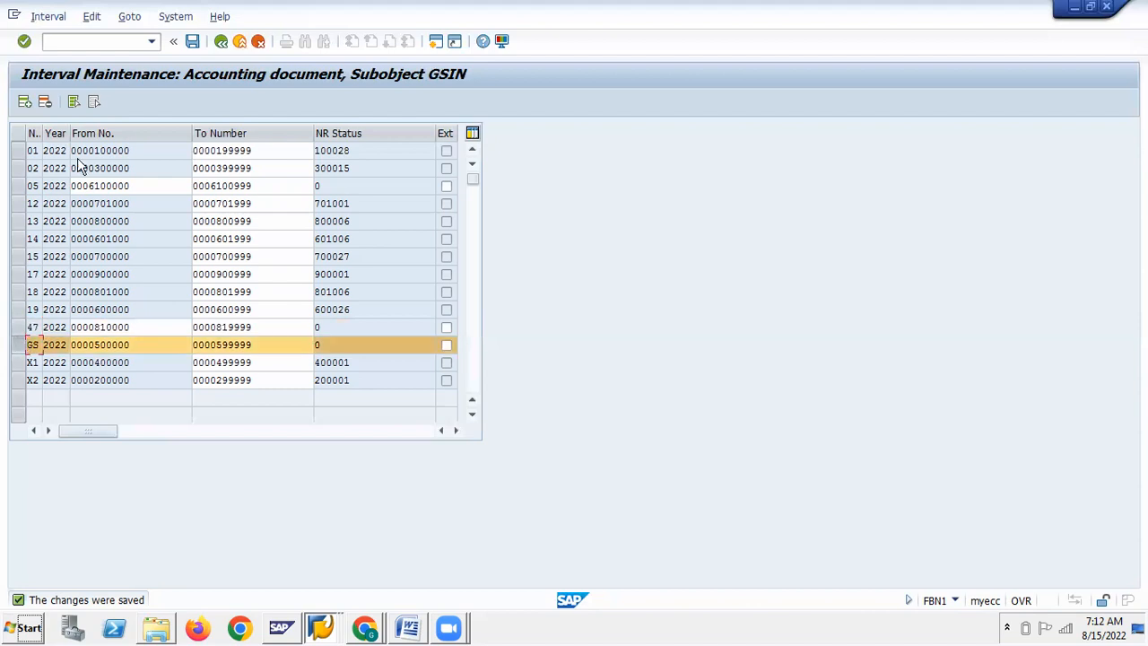
pyautogui.click(50, 104)
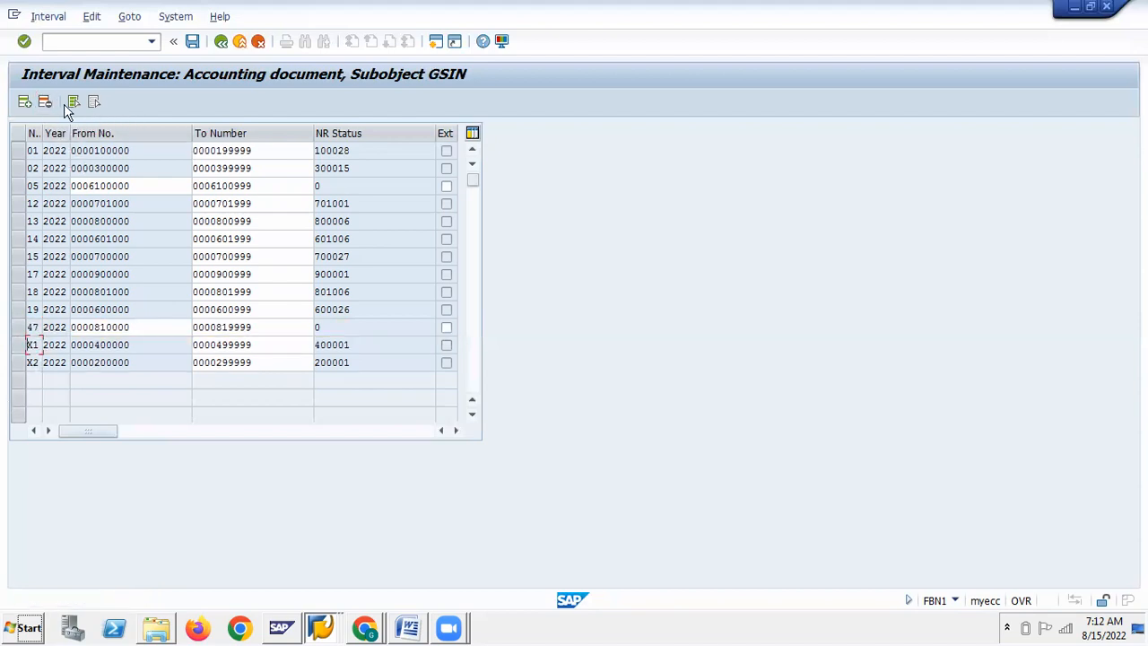
pyautogui.click(220, 47)
pyautogui.click(224, 322)
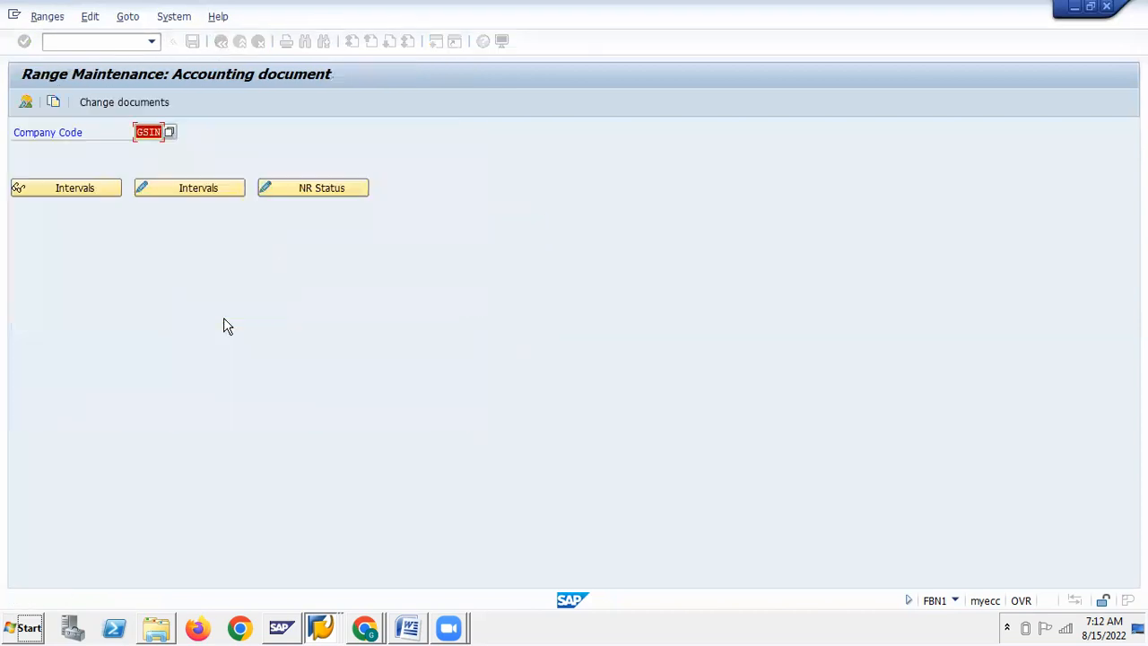
pyautogui.click(228, 48)
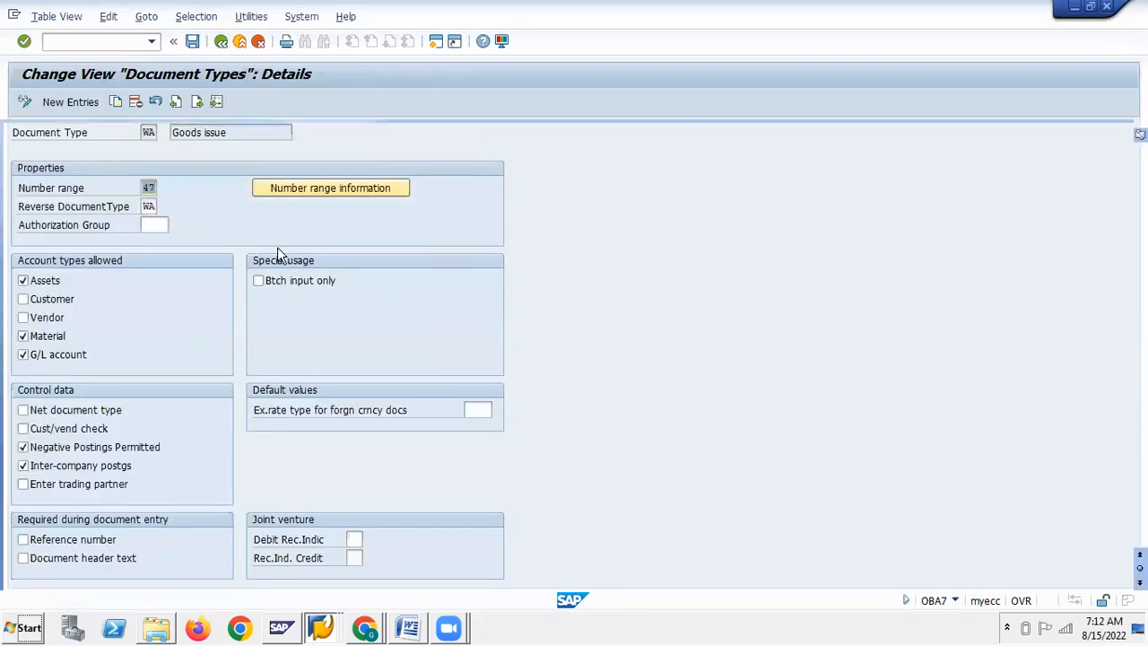
# Check document type WE and its serial number in the Word notes, and open WE's details from the document types overview
pyautogui.hotkey('alt', 'Tab')
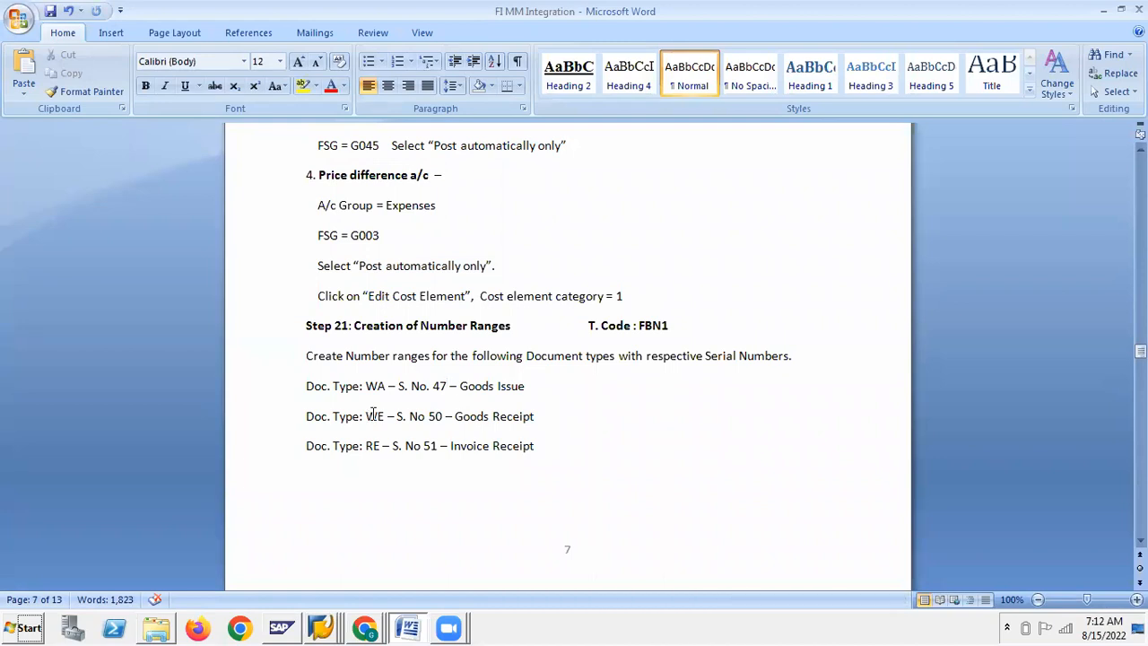
pyautogui.hotkey('alt', 'Tab')
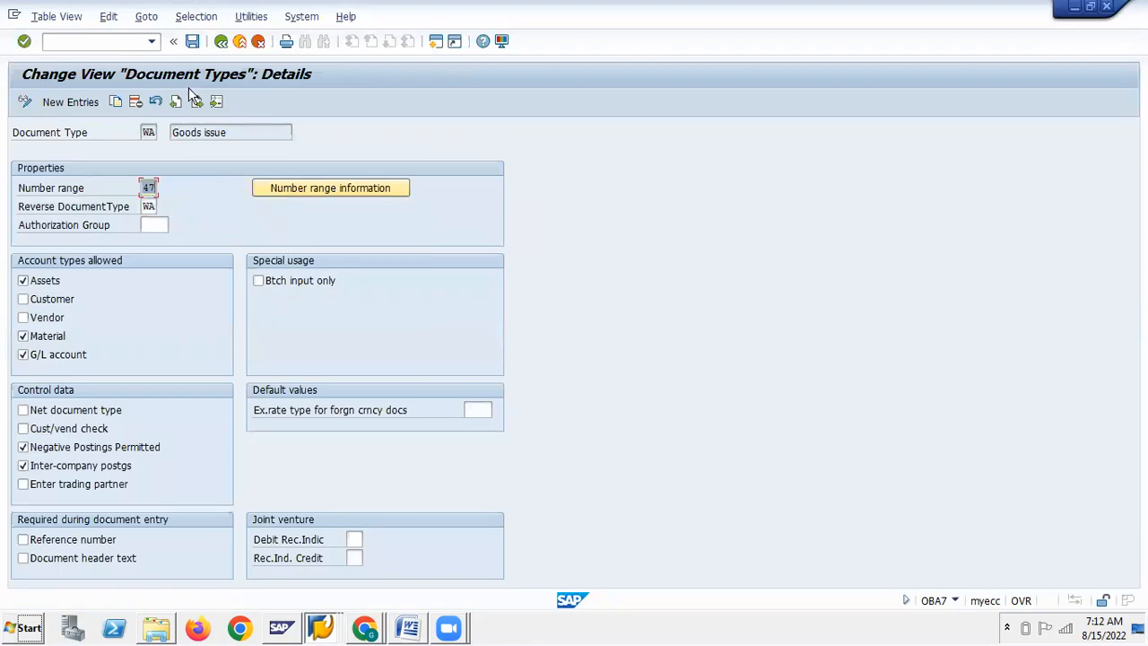
pyautogui.hotkey('alt', 'Tab')
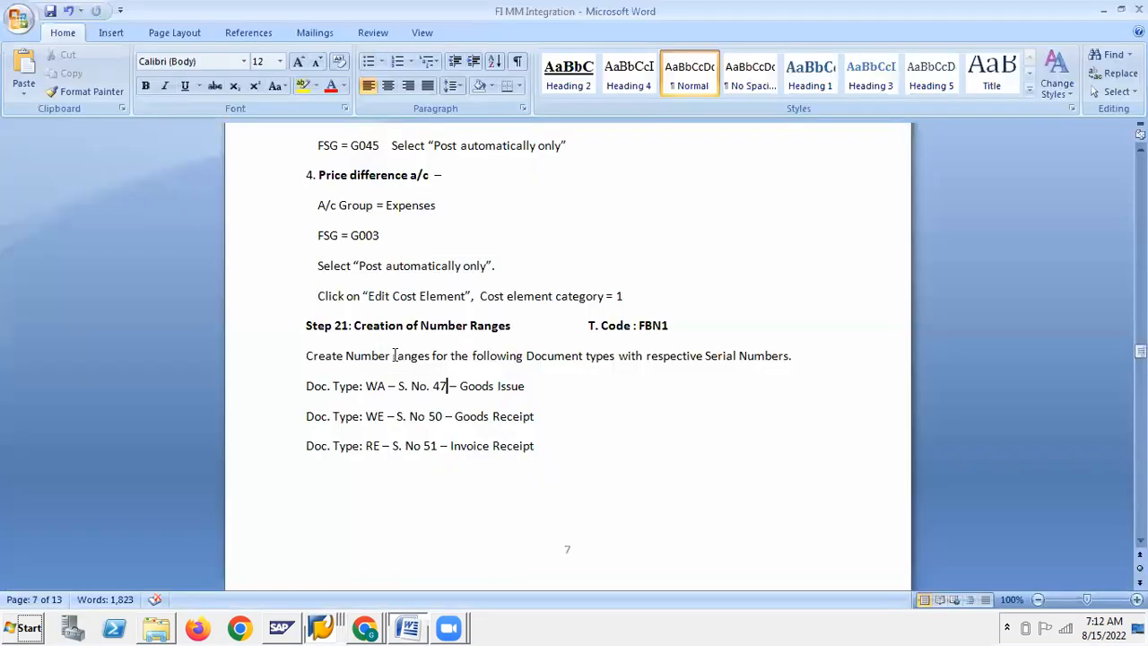
pyautogui.doubleClick(373, 417)
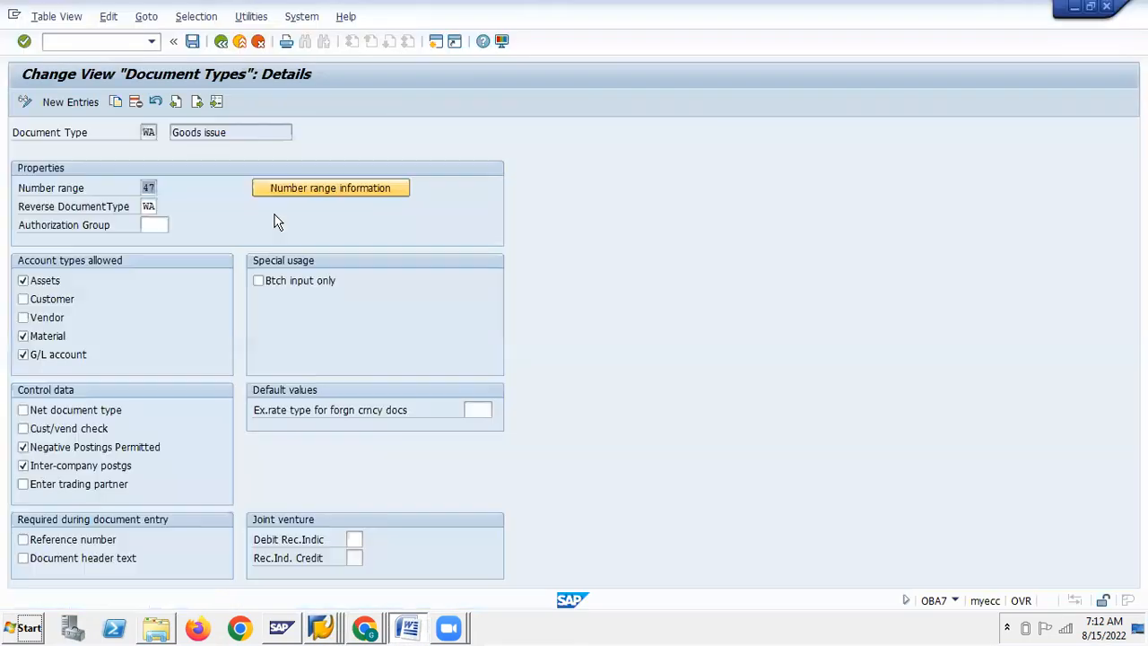
pyautogui.hotkey('alt', 'Tab')
pyautogui.click(221, 41)
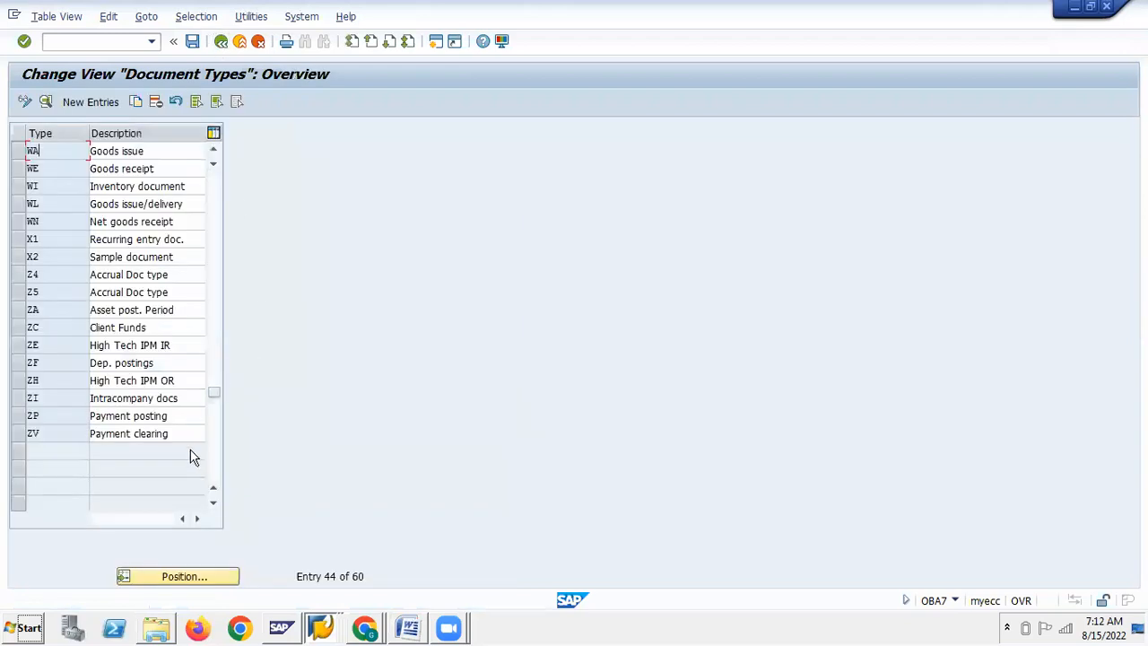
pyautogui.click(18, 168)
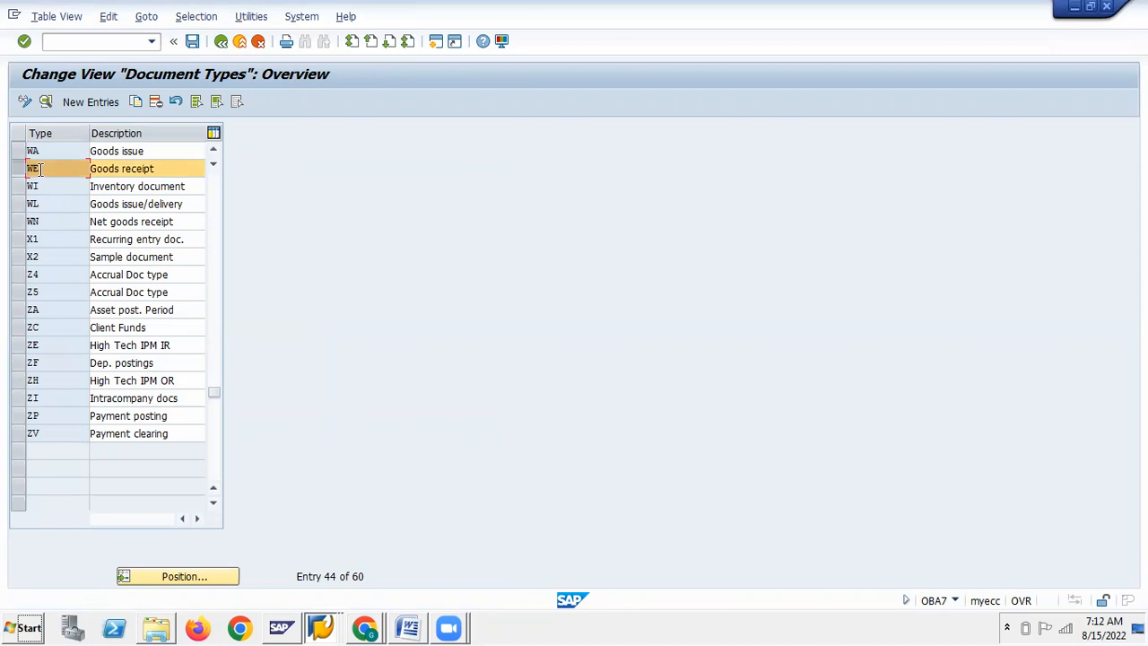
pyautogui.doubleClick(39, 170)
pyautogui.hotkey('alt', 'Tab')
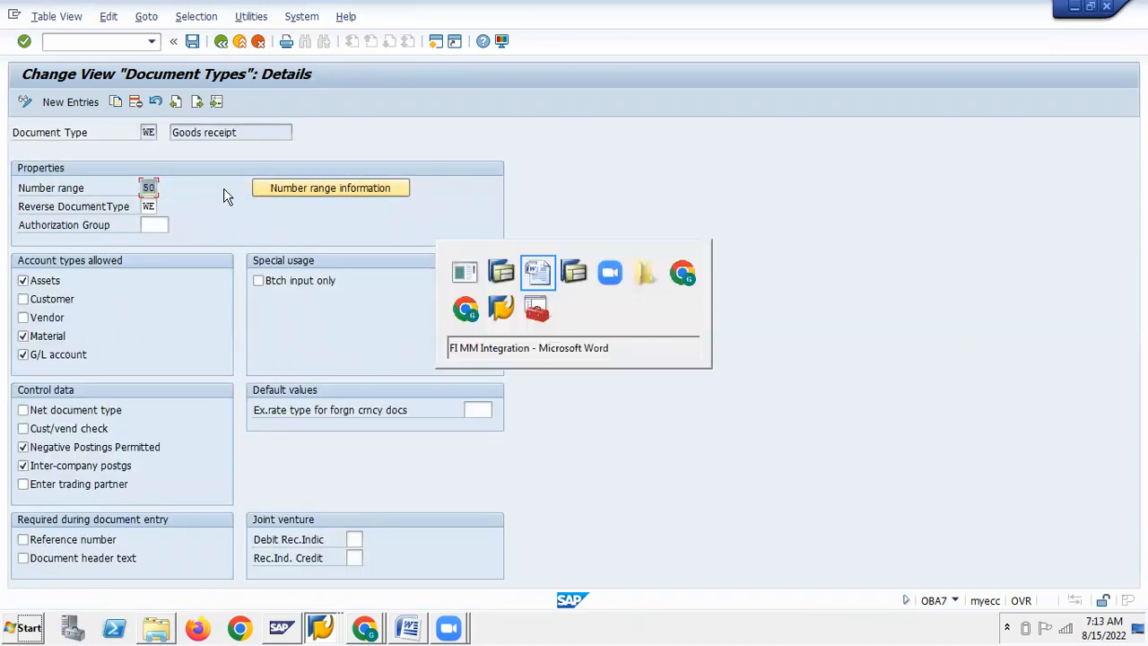
pyautogui.click(427, 417)
pyautogui.hotkey('alt', 'Tab')
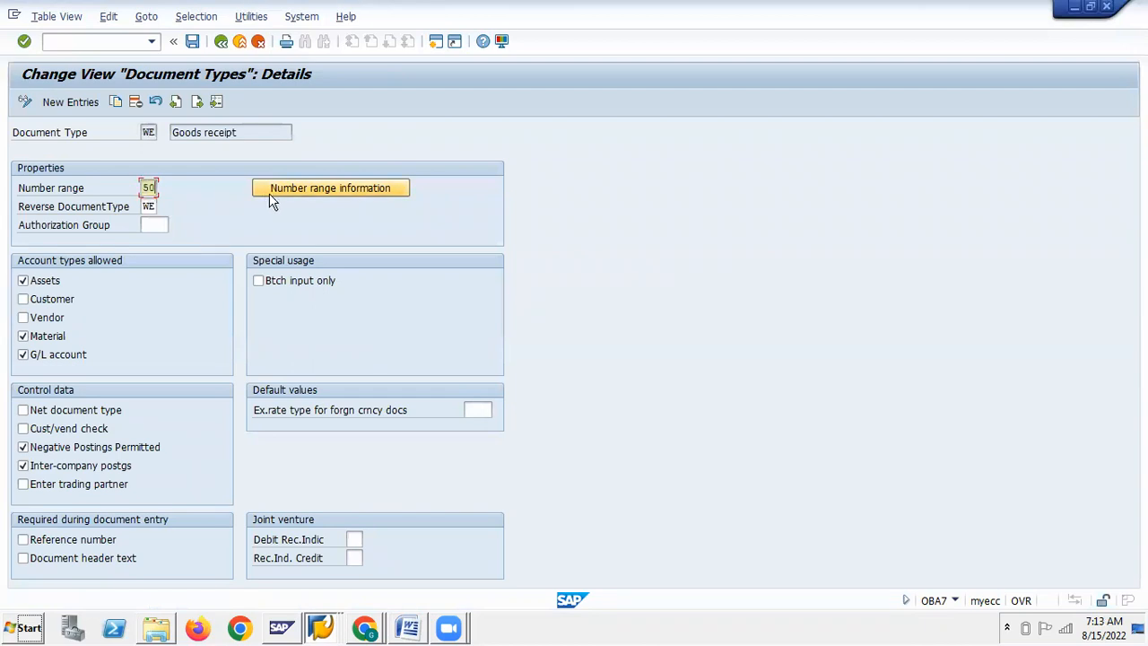
# From document type WE's number range information, open company code GSIN's accounting document intervals for editing
pyautogui.click(270, 192)
pyautogui.click(148, 133)
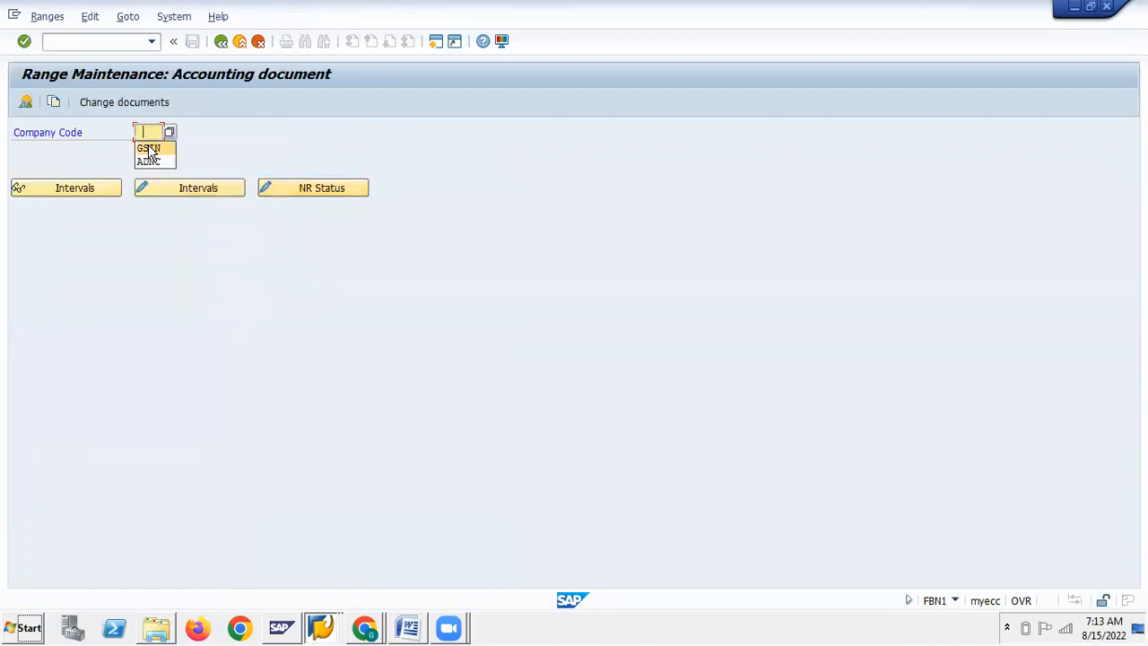
pyautogui.click(156, 186)
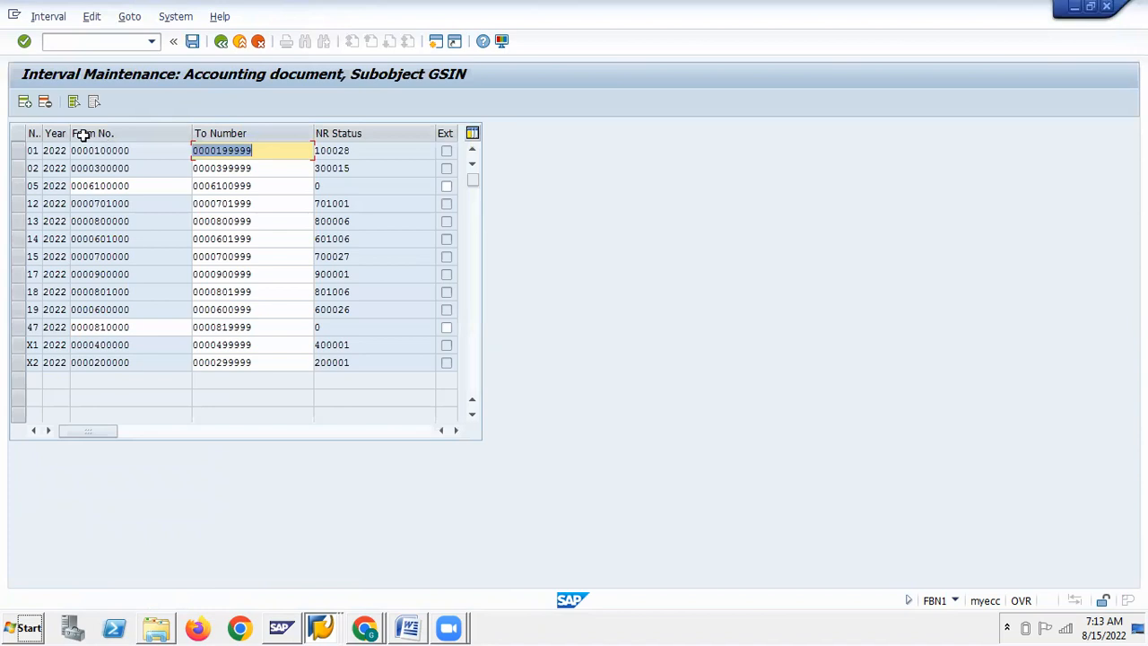
# Insert interval 50 for year 2022 with 500000 as its From number
pyautogui.click(25, 101)
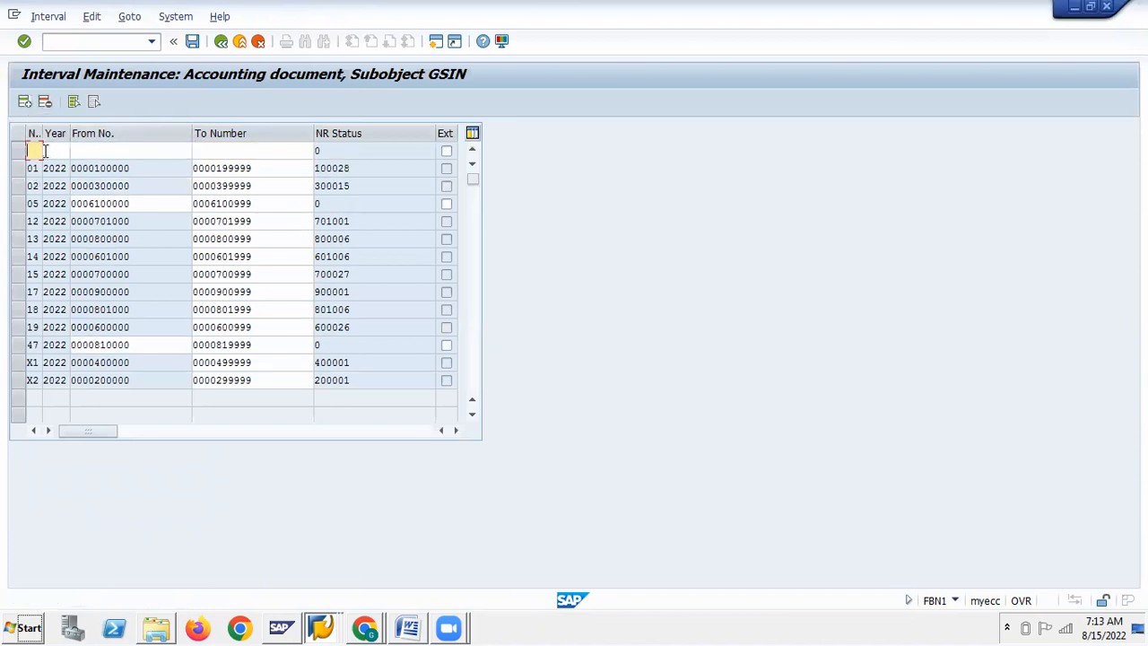
pyautogui.write('50')
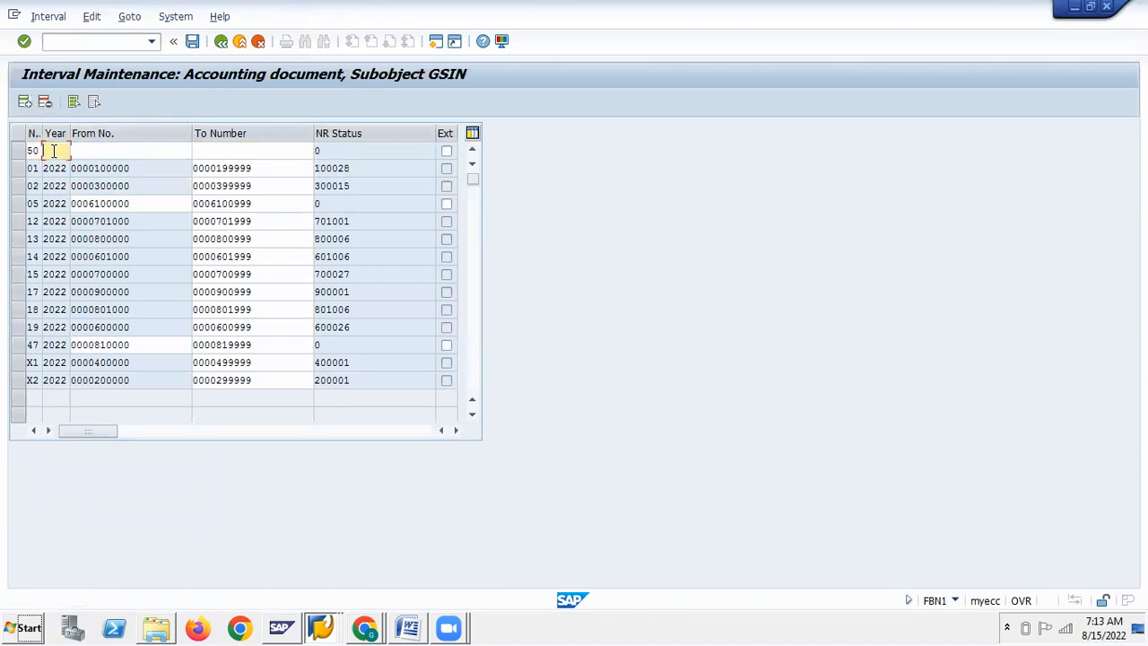
pyautogui.write('2022')
pyautogui.click(106, 154)
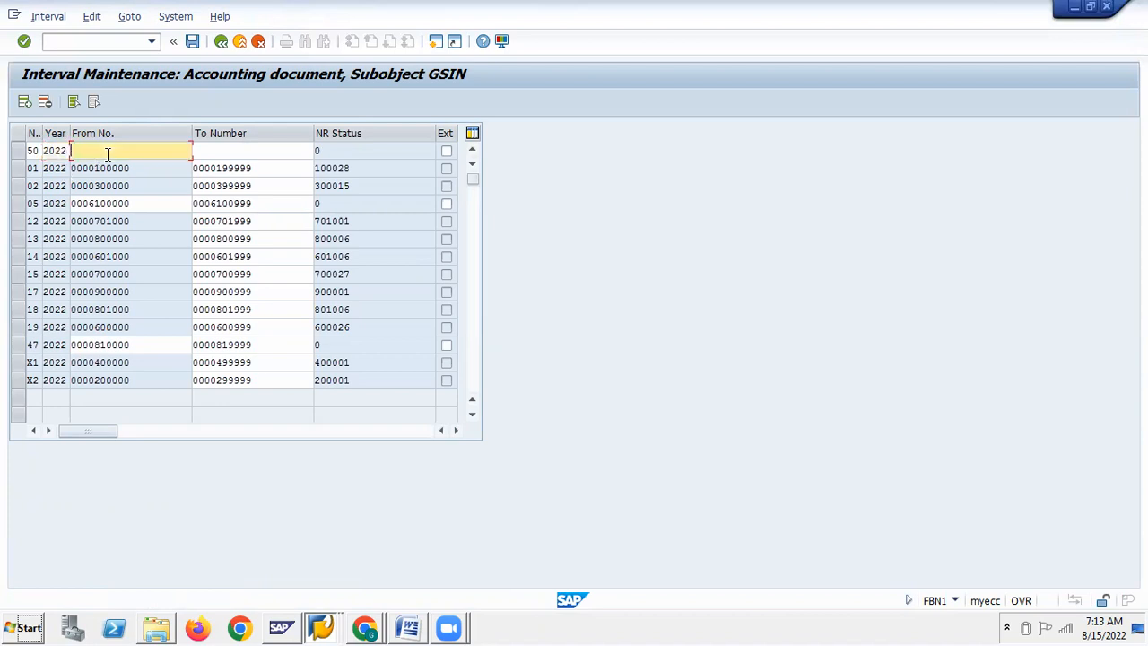
pyautogui.press('Down')
pyautogui.press('Down')
pyautogui.press('Return')
pyautogui.press('BackSpace')
pyautogui.write('0')
# Set interval 50's To Number to 500099, confirm the entry and save the intervals
pyautogui.click(239, 150)
pyautogui.write('500000')
pyautogui.press('BackSpace')
pyautogui.write('99')
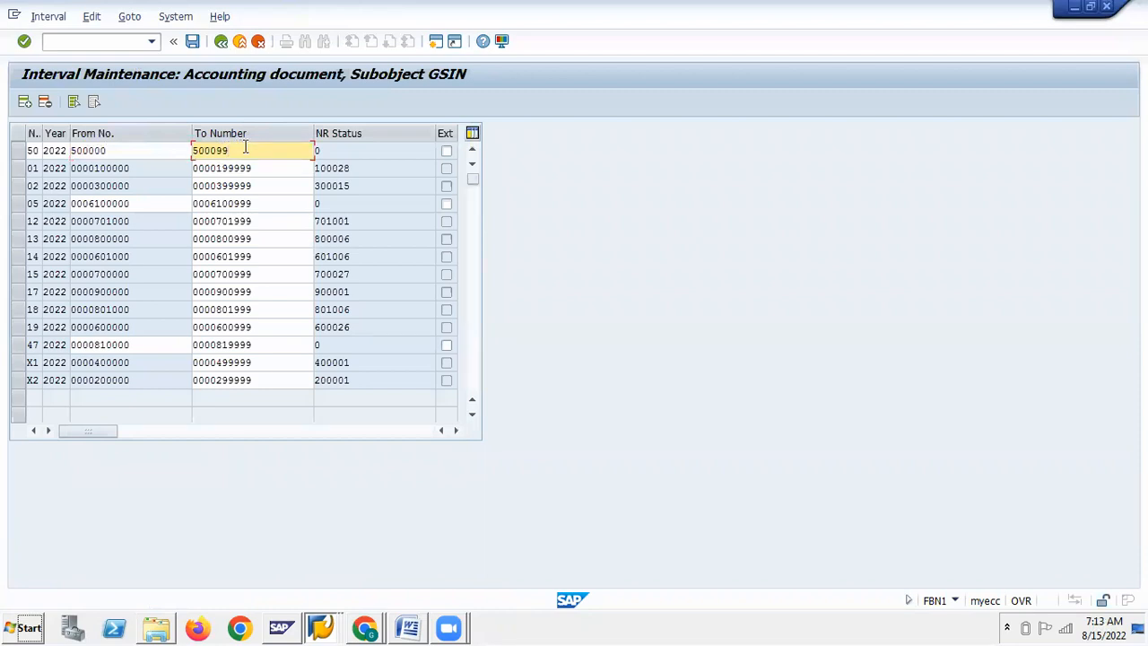
pyautogui.press('Return')
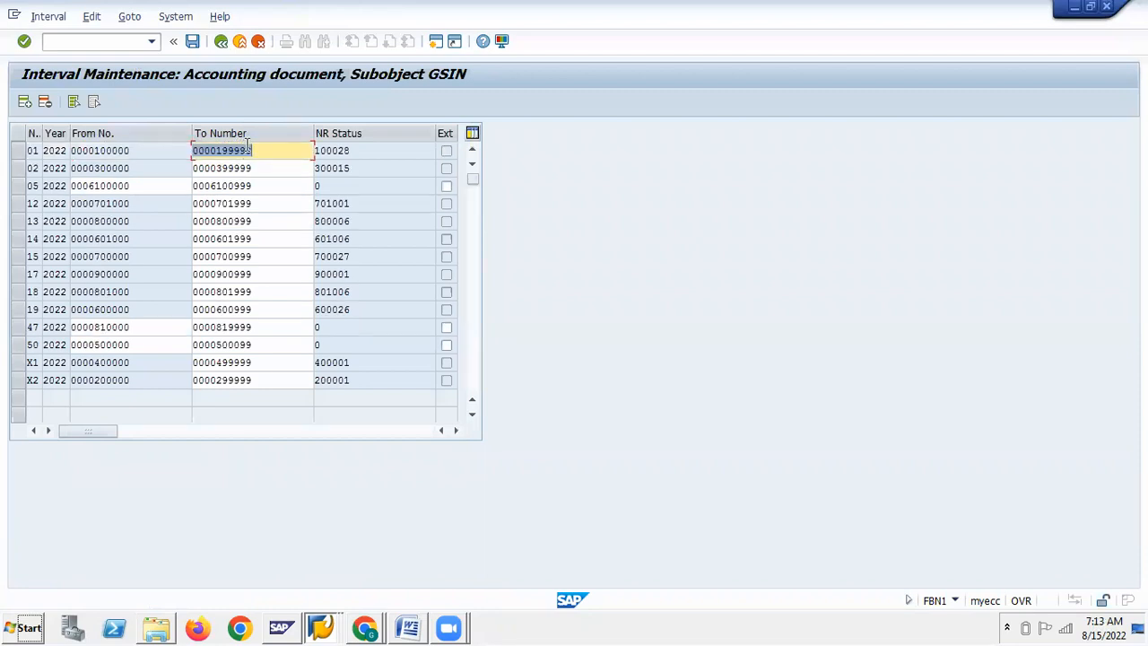
pyautogui.click(192, 41)
pyautogui.click(467, 503)
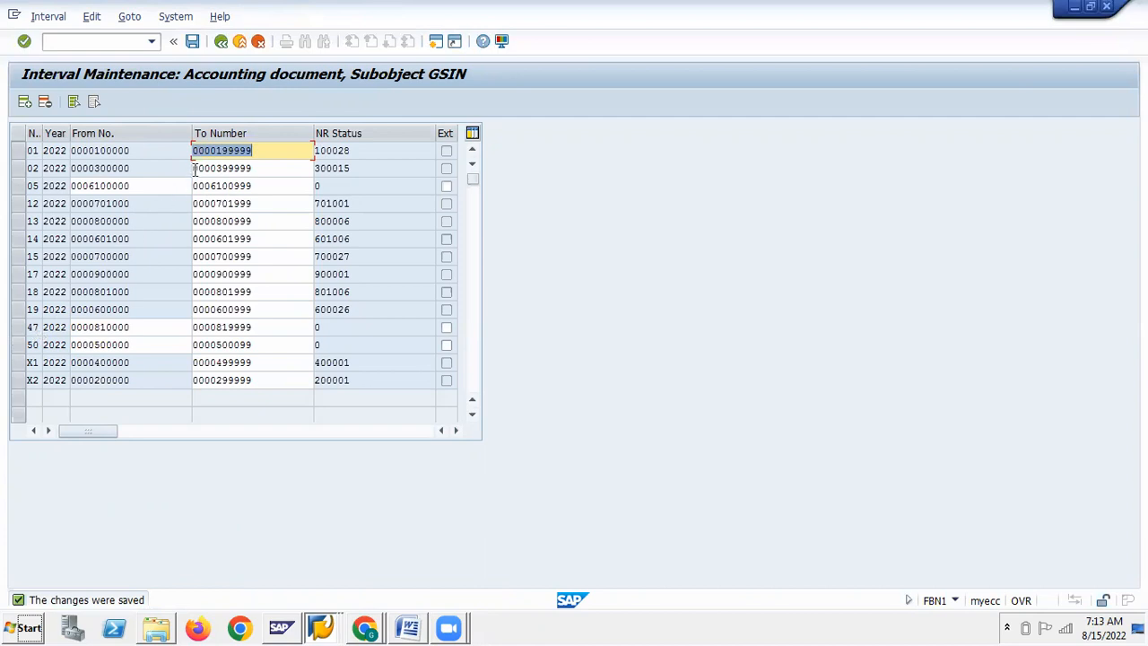
# Return to the document types overview and check in the Word notes which document type follows WE
pyautogui.click(221, 41)
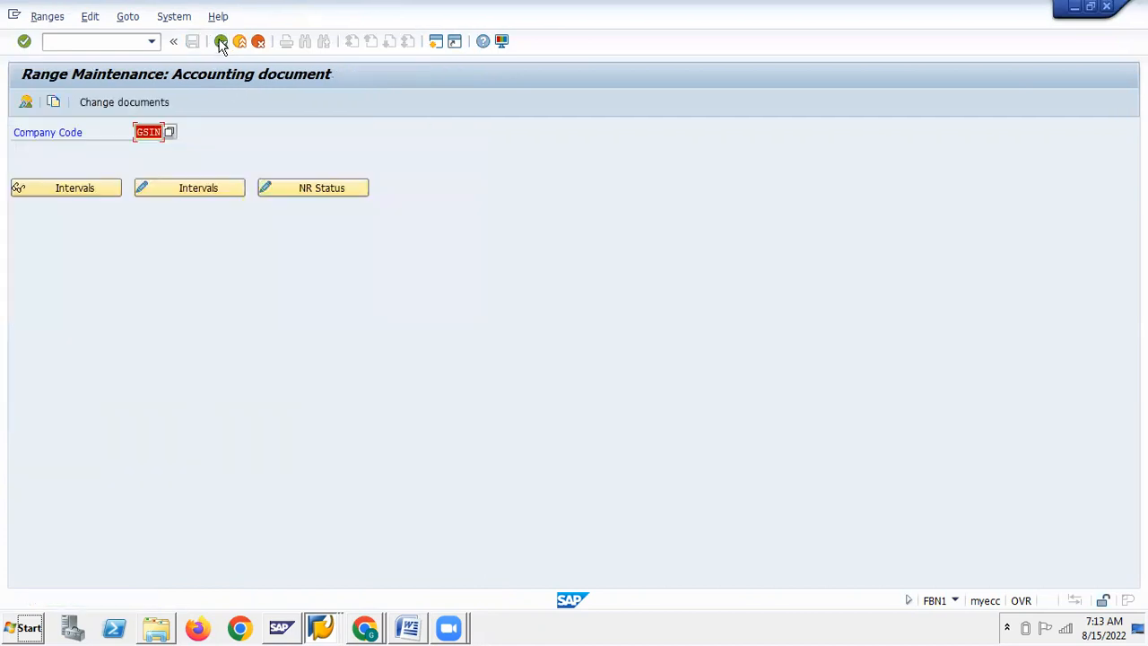
pyautogui.click(220, 41)
pyautogui.click(221, 41)
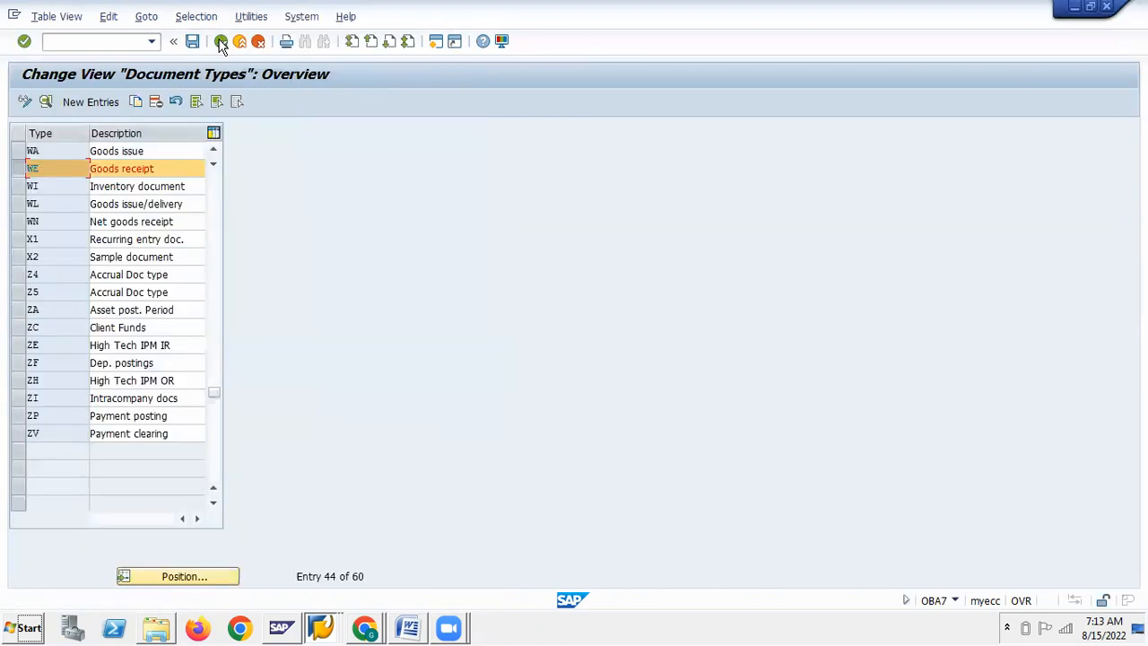
pyautogui.hotkey('alt', 'Tab')
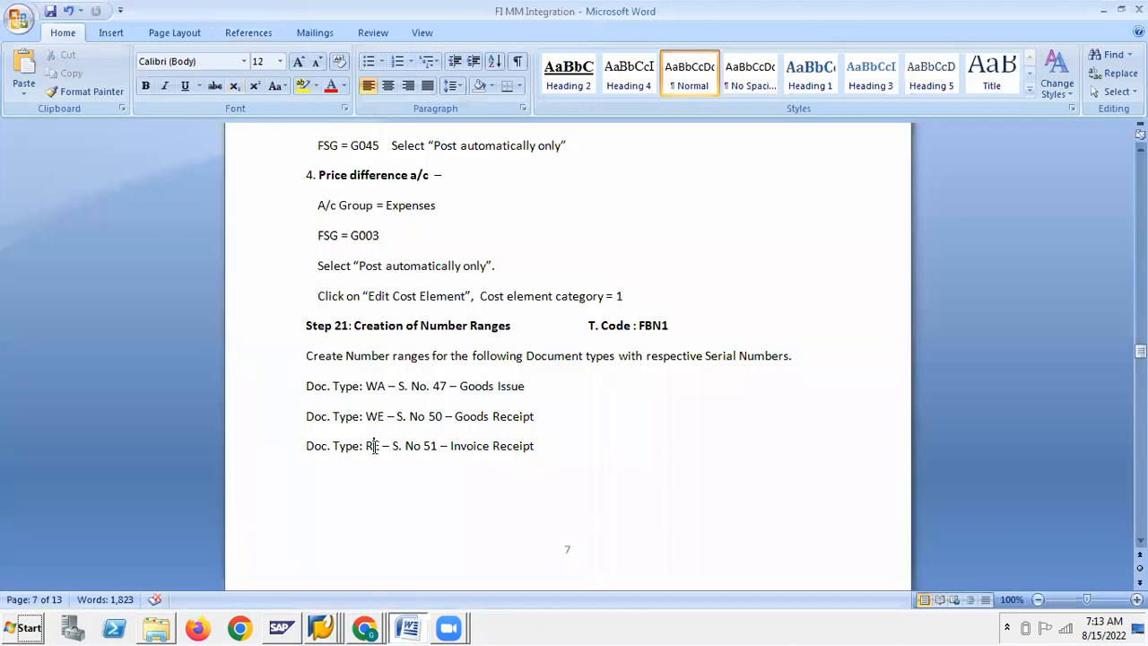
pyautogui.hotkey('alt', 'Tab')
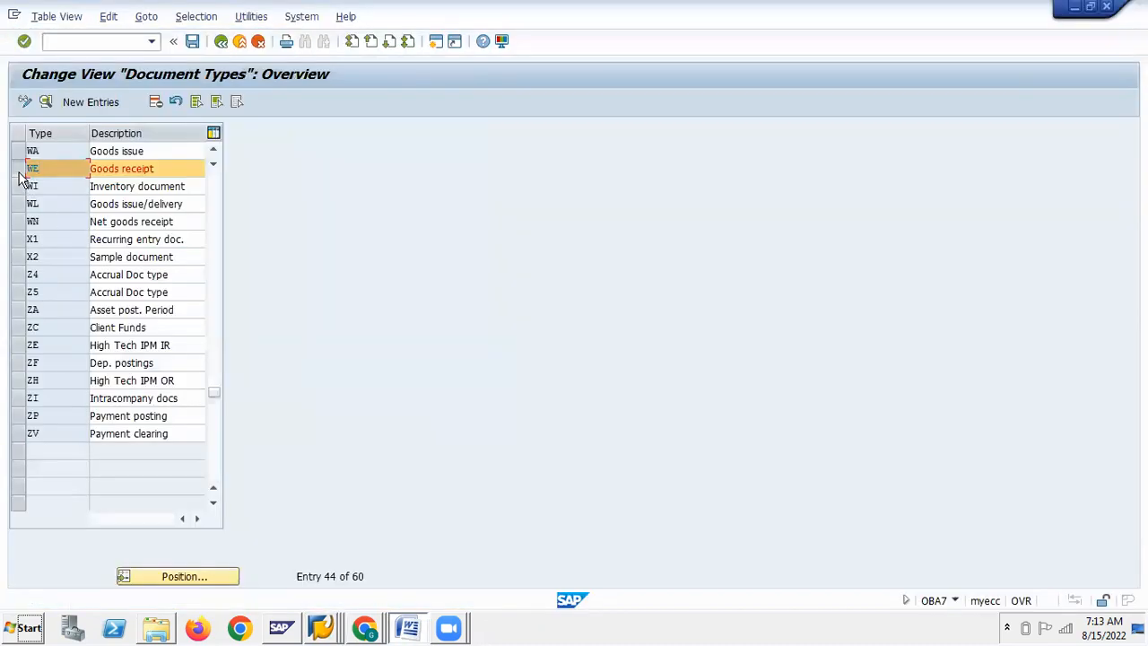
pyautogui.click(18, 170)
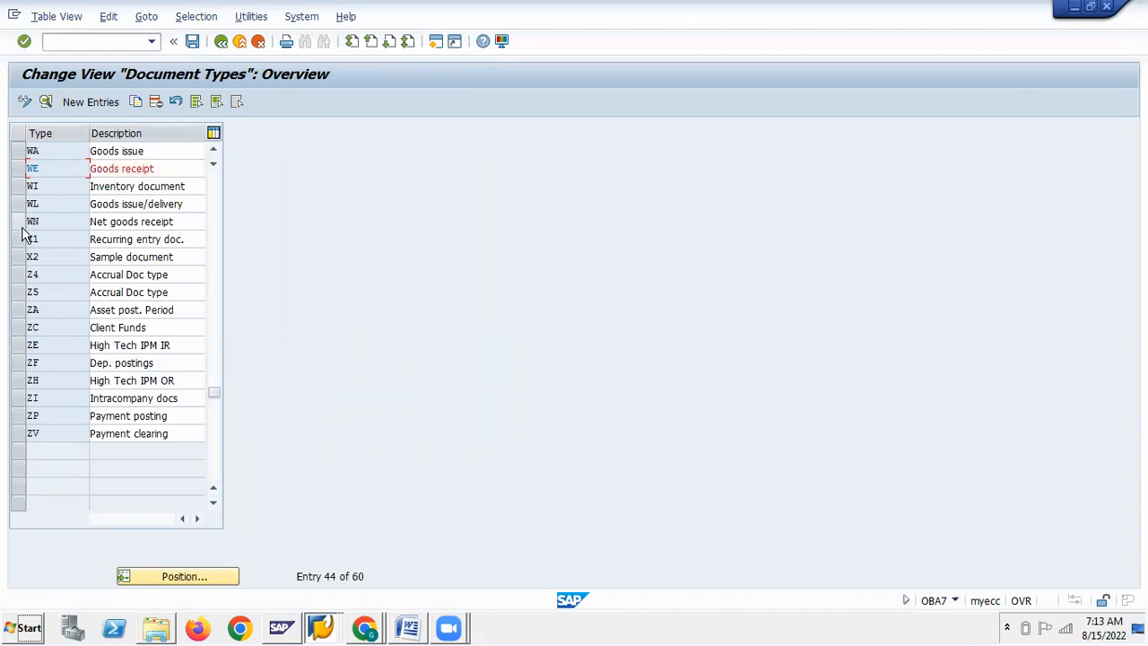
# Copy document type RE from the Word notes, position the document types overview on it and open its details
pyautogui.hotkey('alt', 'Tab')
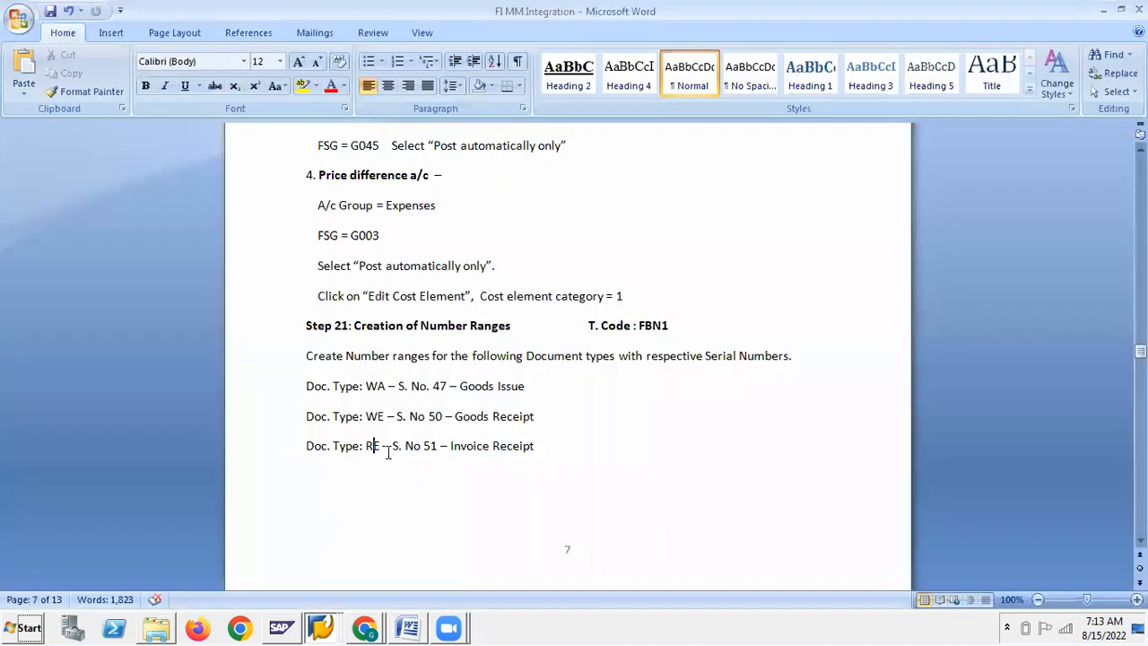
pyautogui.doubleClick(374, 447)
pyautogui.hotkey('ctrl', 'c')
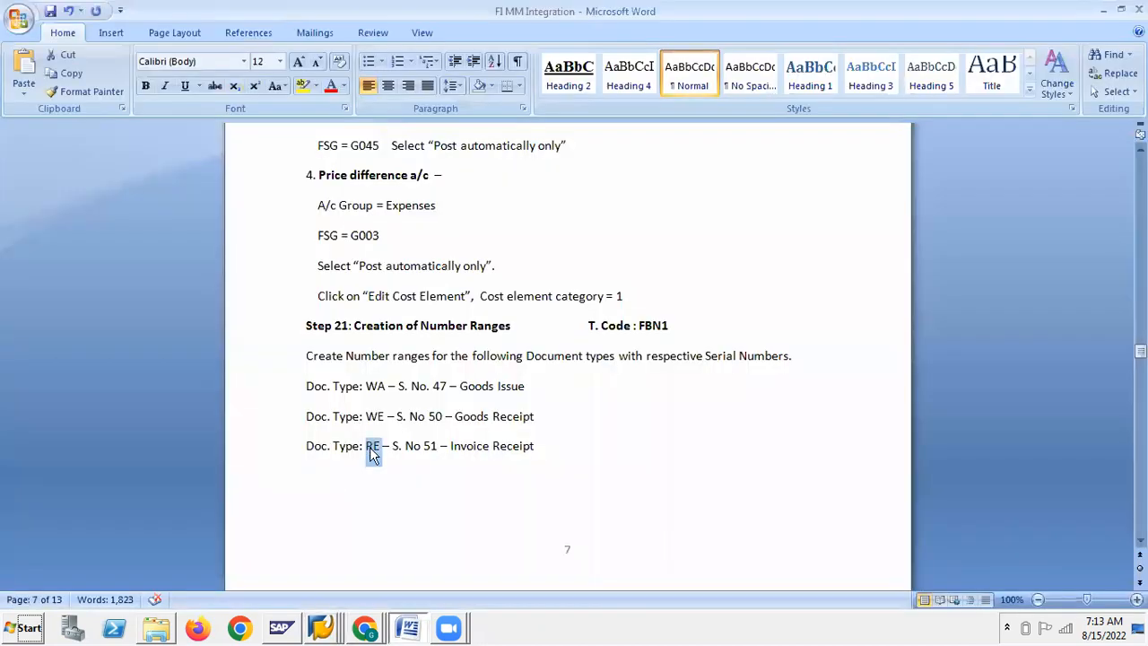
pyautogui.hotkey('alt', 'Tab')
pyautogui.click(220, 578)
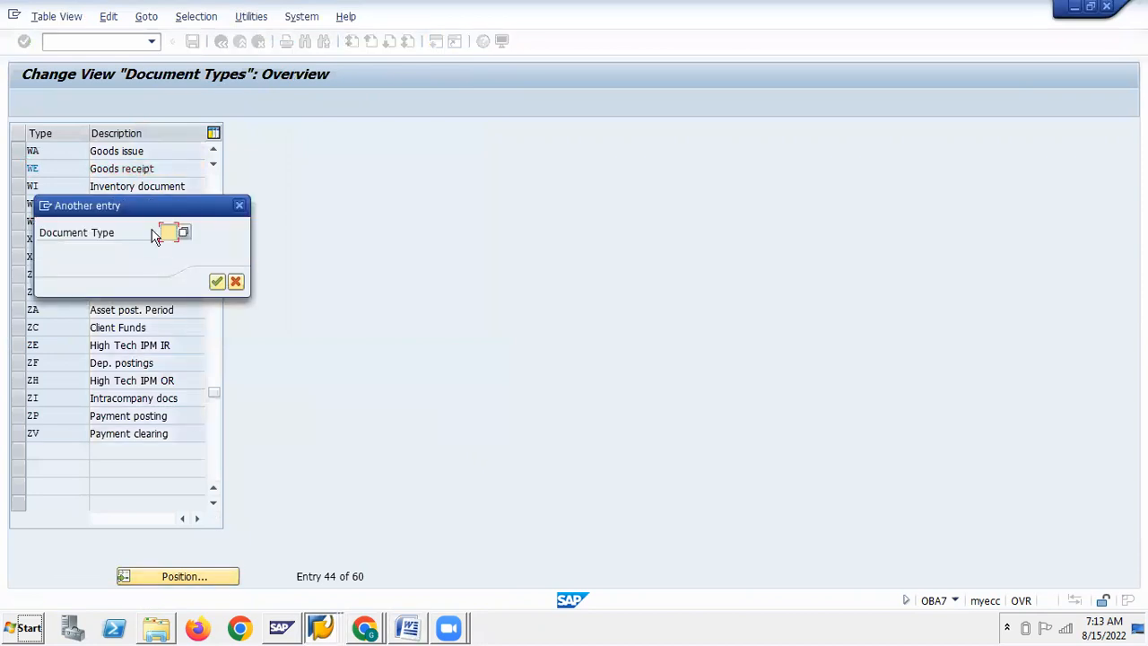
pyautogui.hotkey('ctrl', 'v')
pyautogui.click(220, 282)
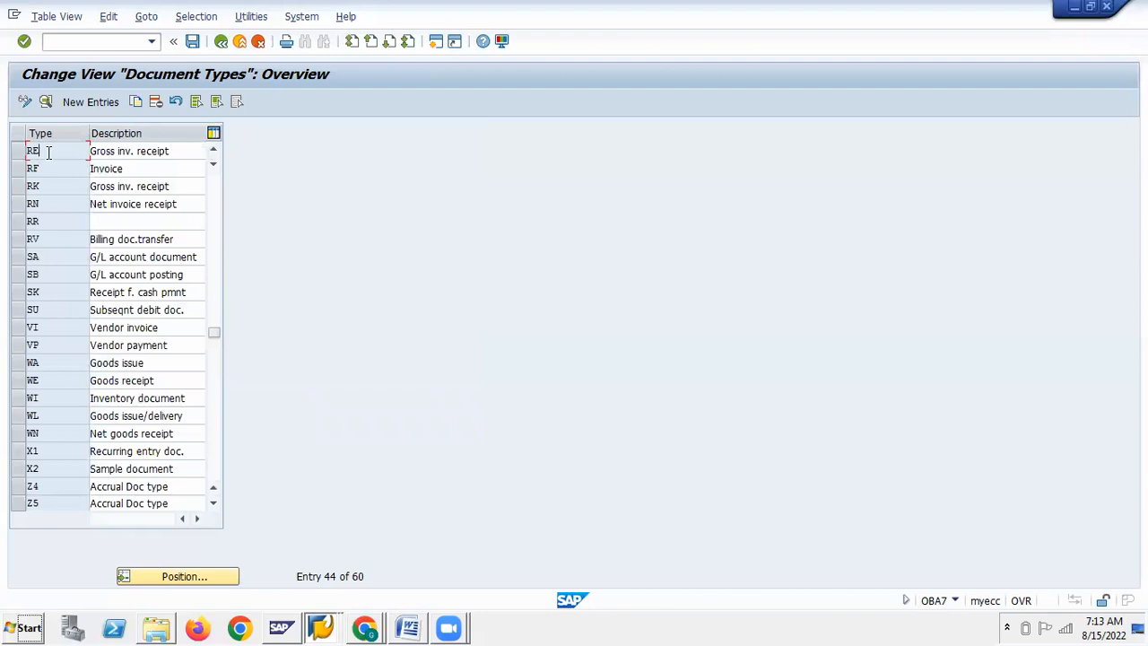
pyautogui.doubleClick(48, 152)
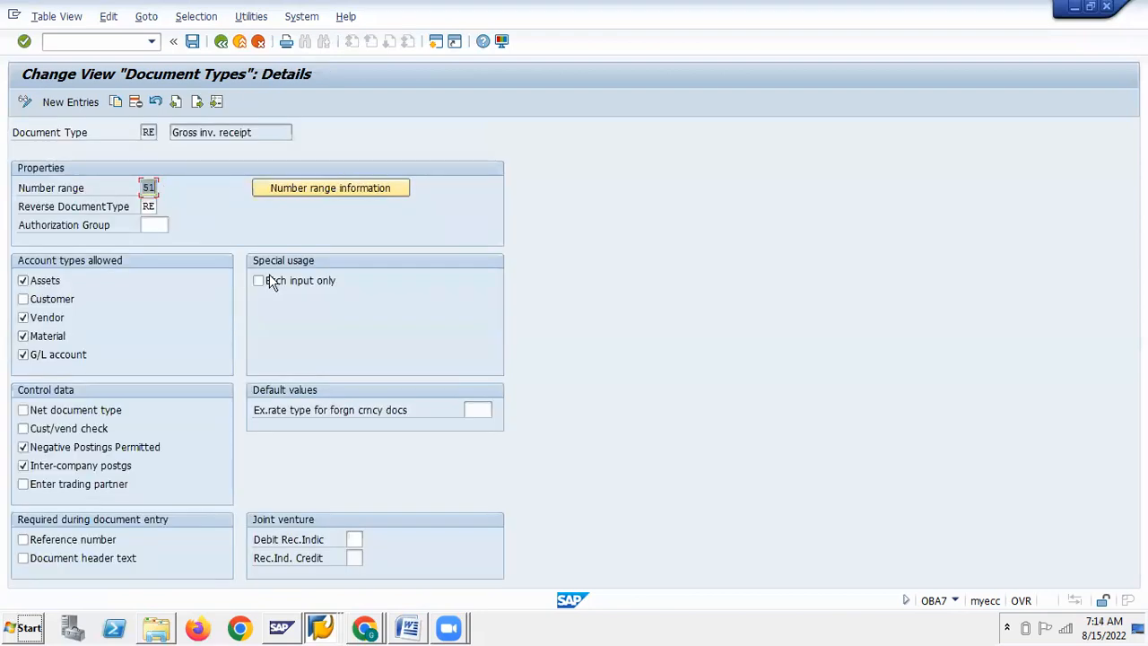
# Check RE's serial number in the Word notes, and open company code GSIN's intervals for editing from RE's details
pyautogui.hotkey('alt', 'Tab')
pyautogui.click(435, 450)
pyautogui.hotkey('alt', 'Tab')
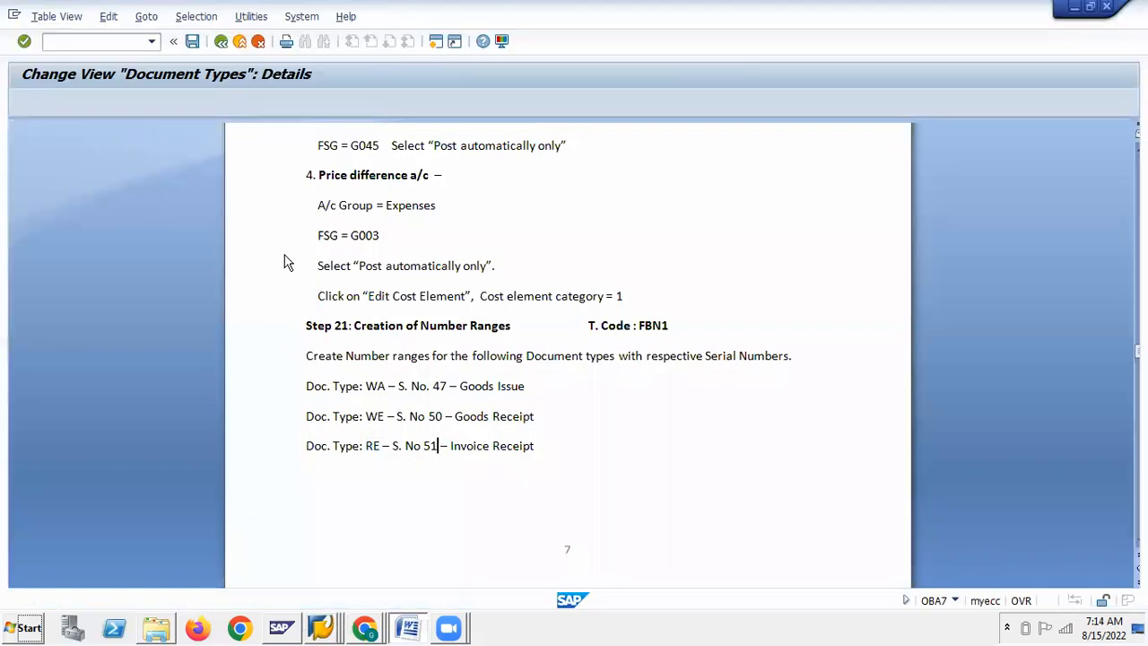
pyautogui.click(275, 189)
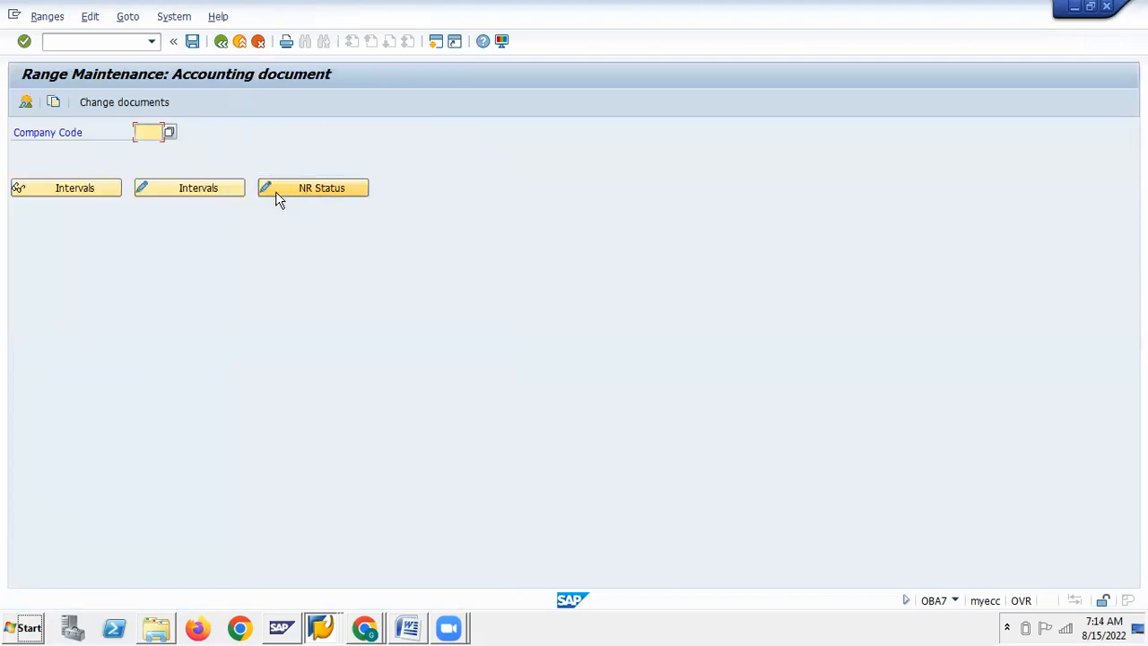
pyautogui.click(154, 148)
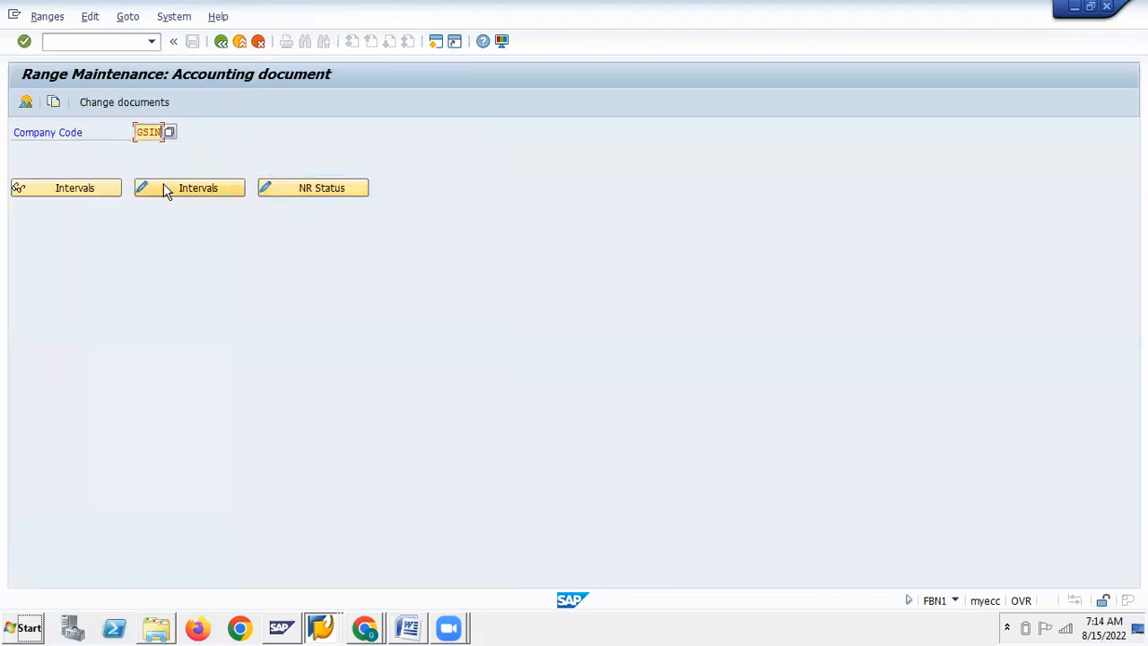
pyautogui.click(164, 191)
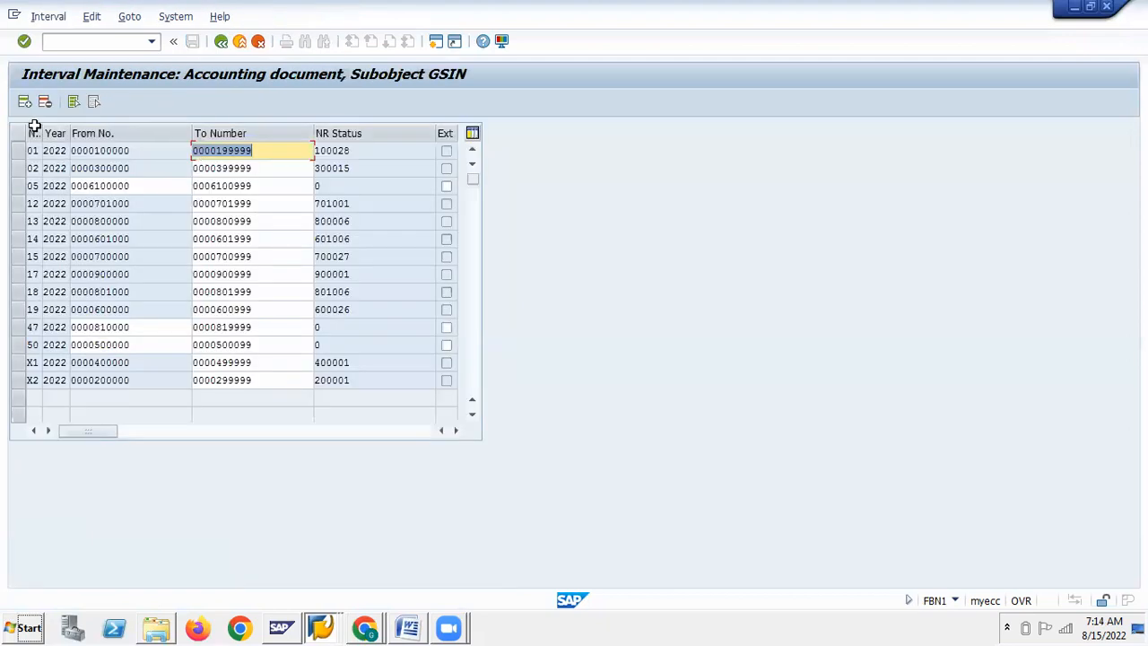
# Insert interval 51 for year 2022 with 500100 as its From number, based on interval 50's copied start number
pyautogui.click(25, 103)
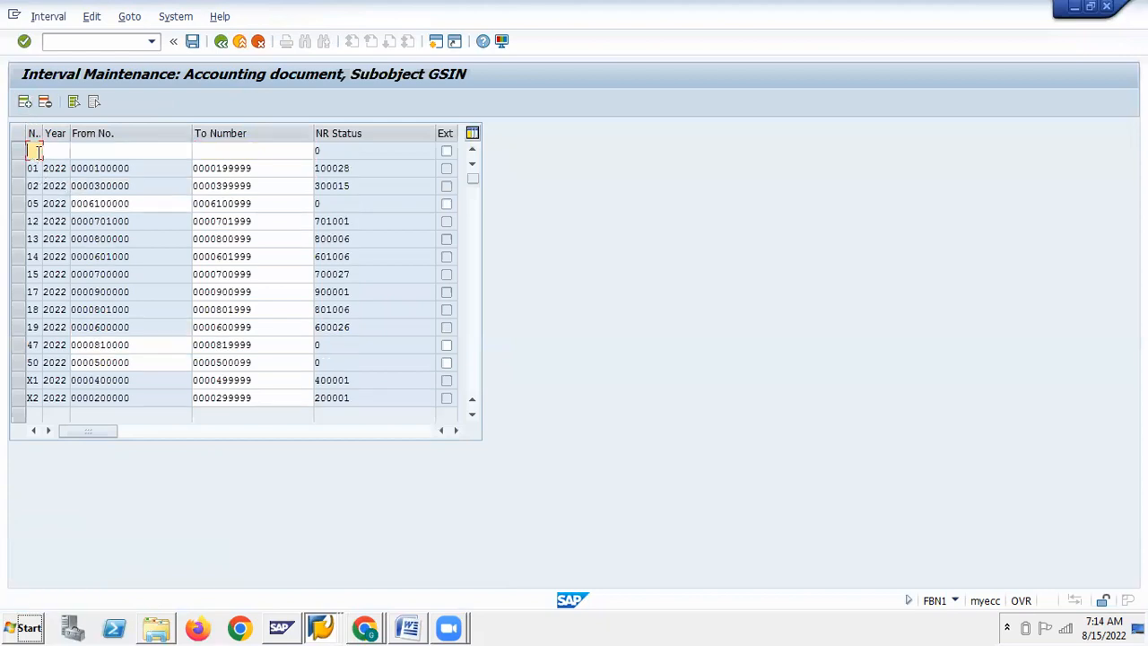
pyautogui.click(35, 151)
pyautogui.write('51')
pyautogui.click(56, 152)
pyautogui.click(57, 168)
pyautogui.click(102, 150)
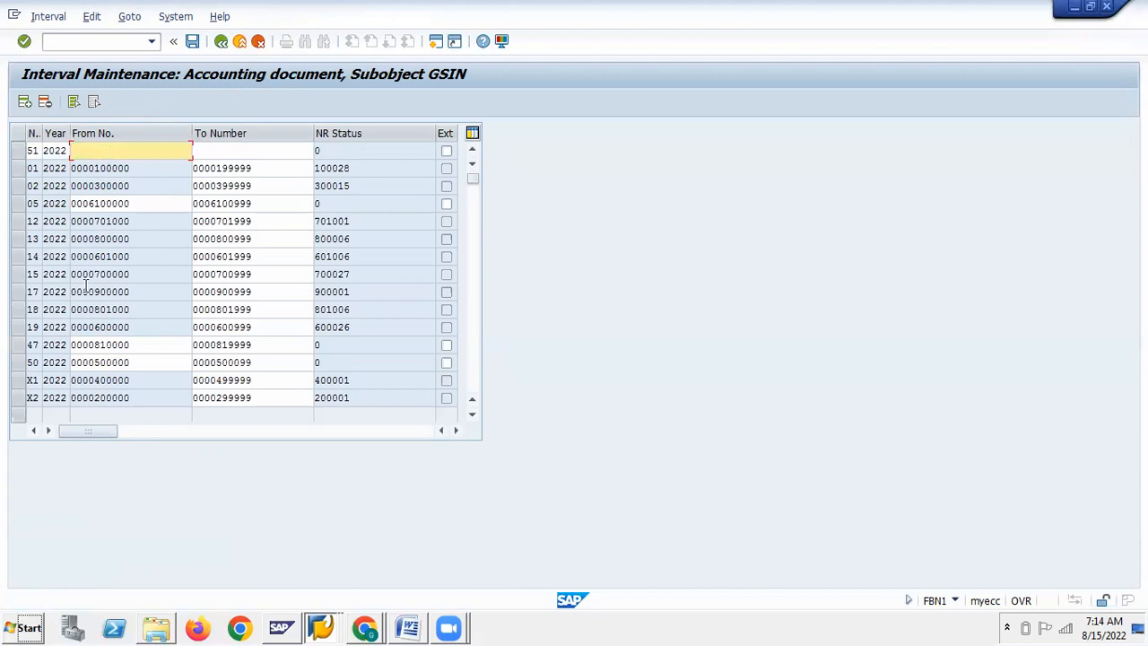
pyautogui.moveTo(136, 362); pyautogui.dragTo(93, 362)
pyautogui.hotkey('ctrl', 'c')
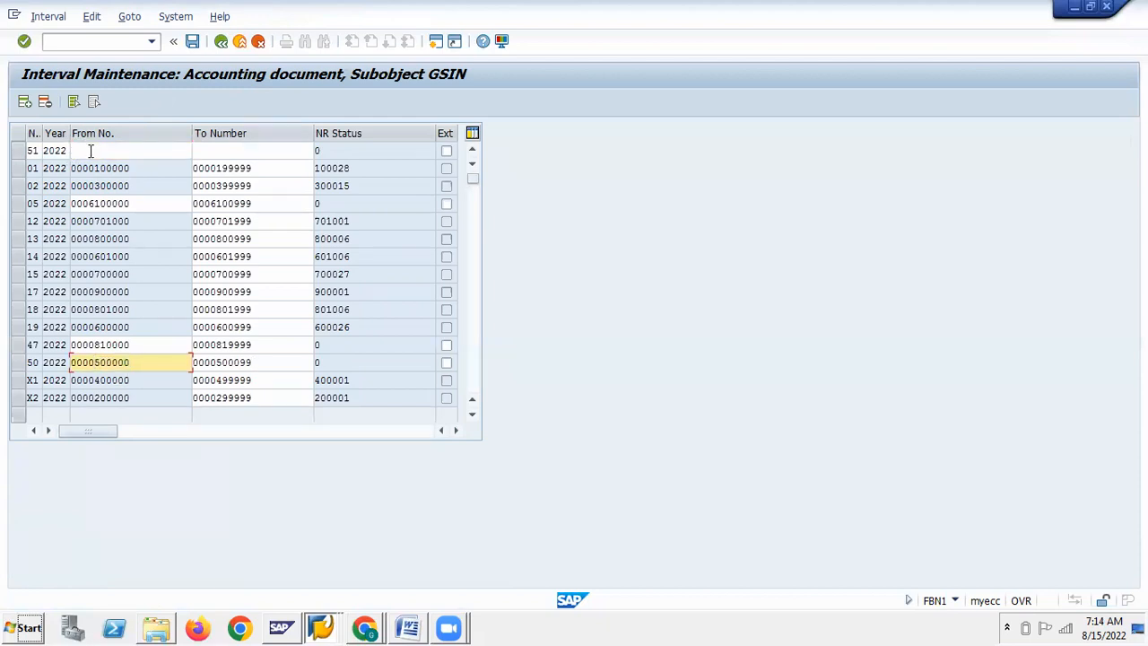
pyautogui.click(90, 150)
pyautogui.hotkey('ctrl', 'v')
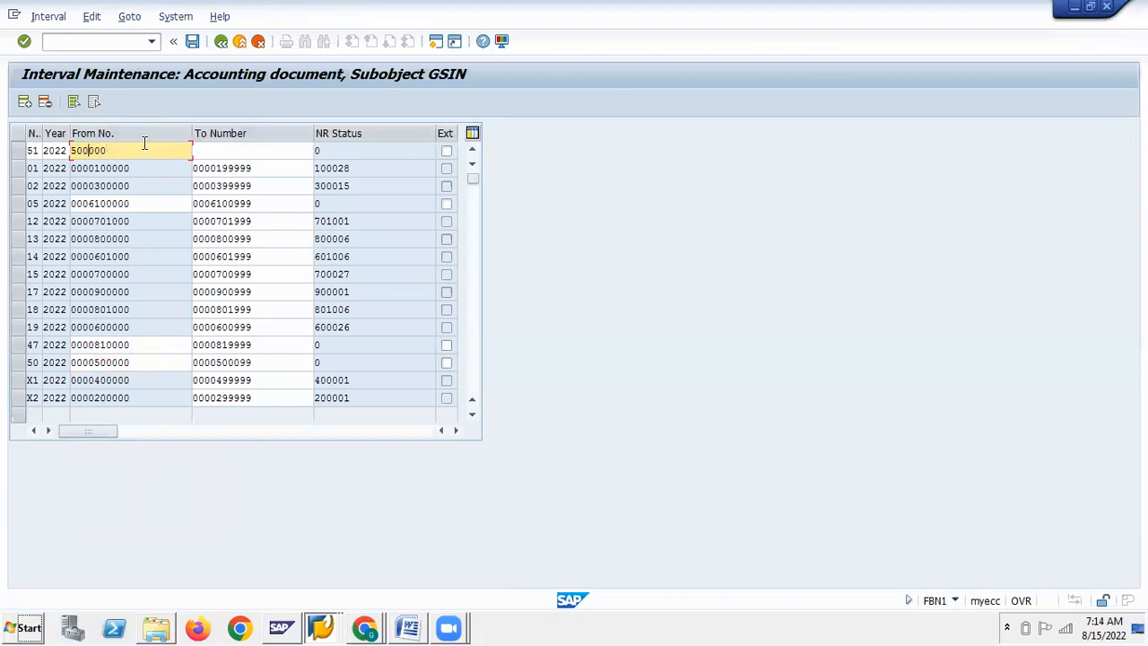
pyautogui.click(81, 153)
# Set interval 51's To Number to 500199, confirm the entry and save the intervals
pyautogui.click(218, 151)
pyautogui.hotkey('ctrl', 'v')
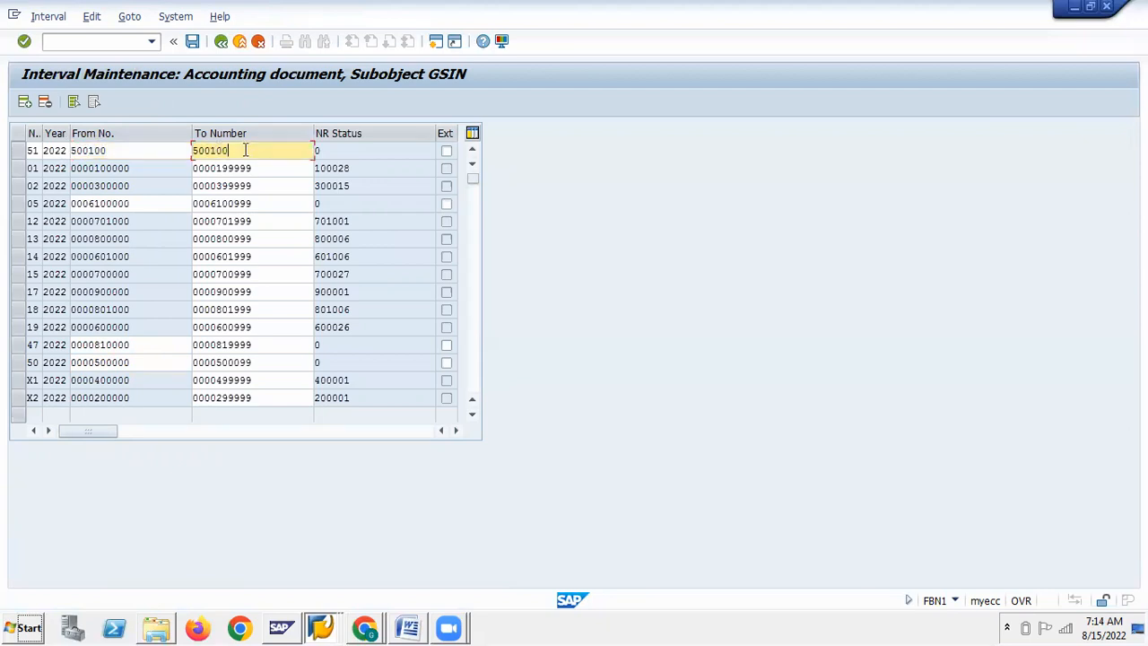
pyautogui.write('99')
pyautogui.press('Return')
pyautogui.click(192, 41)
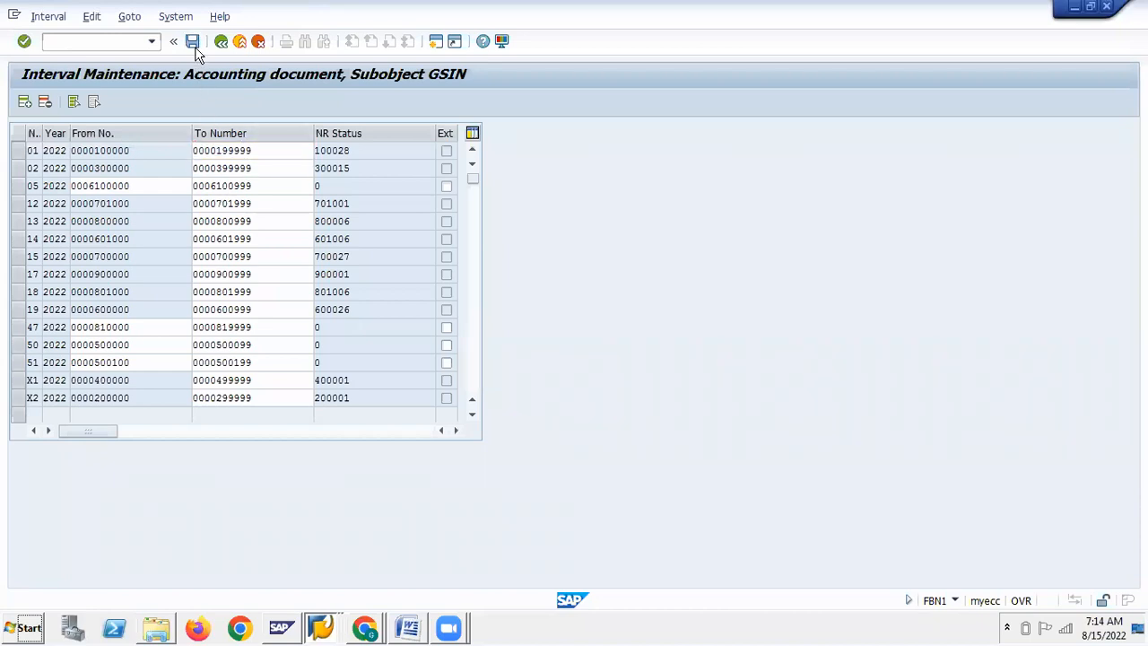
pyautogui.click(468, 504)
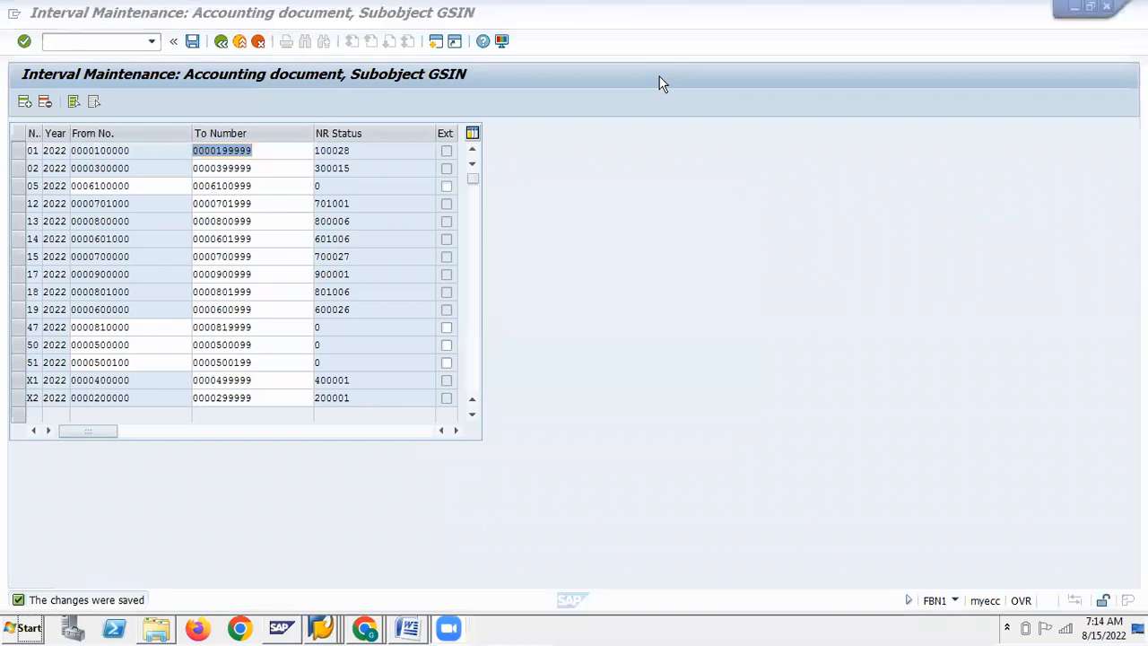
pyautogui.click(192, 41)
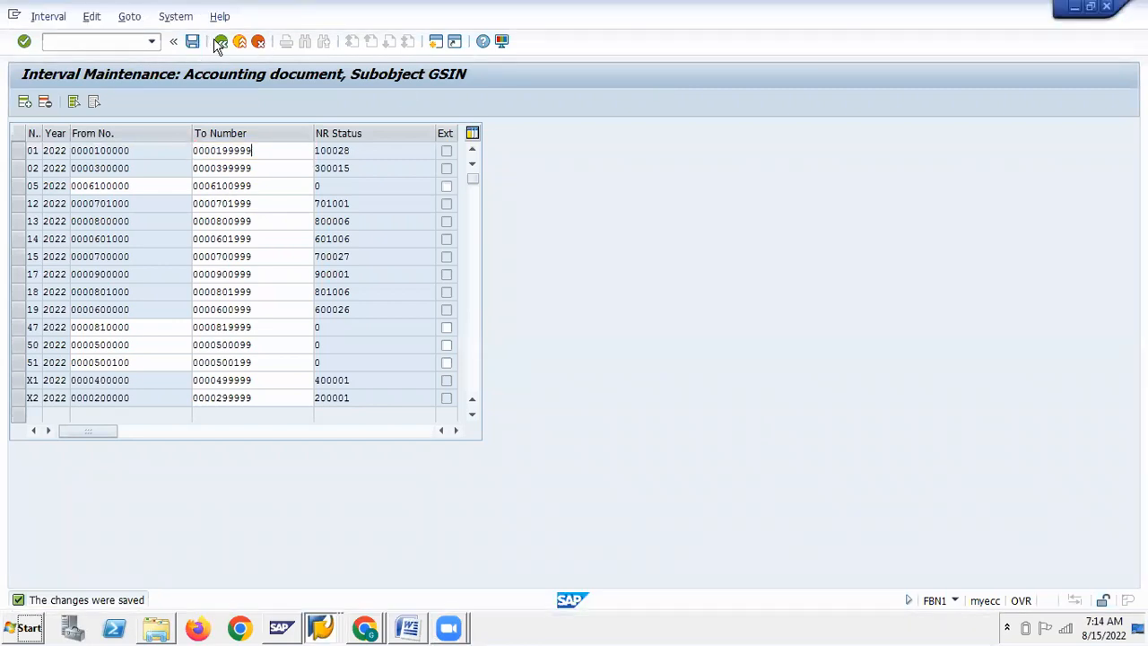
# Review Step 22 on accounts for automatic postings in the Word notes, and open the SAP FICO Introduction workbook from the FI folder
pyautogui.hotkey('alt', 'Tab')
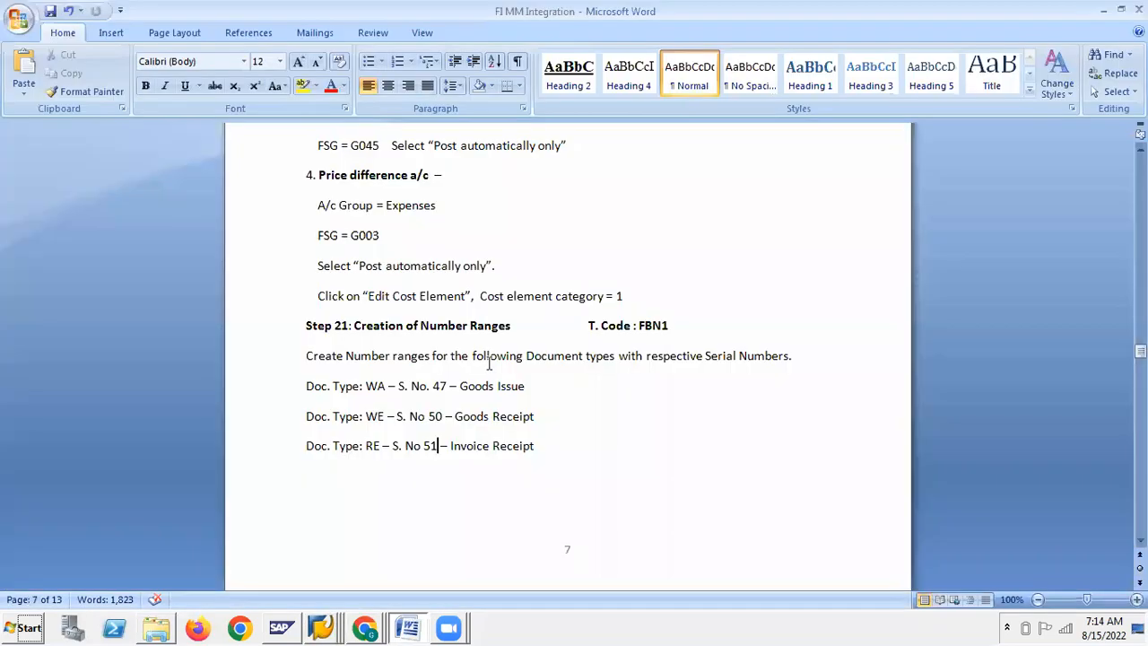
pyautogui.scroll(-7, 489, 363)
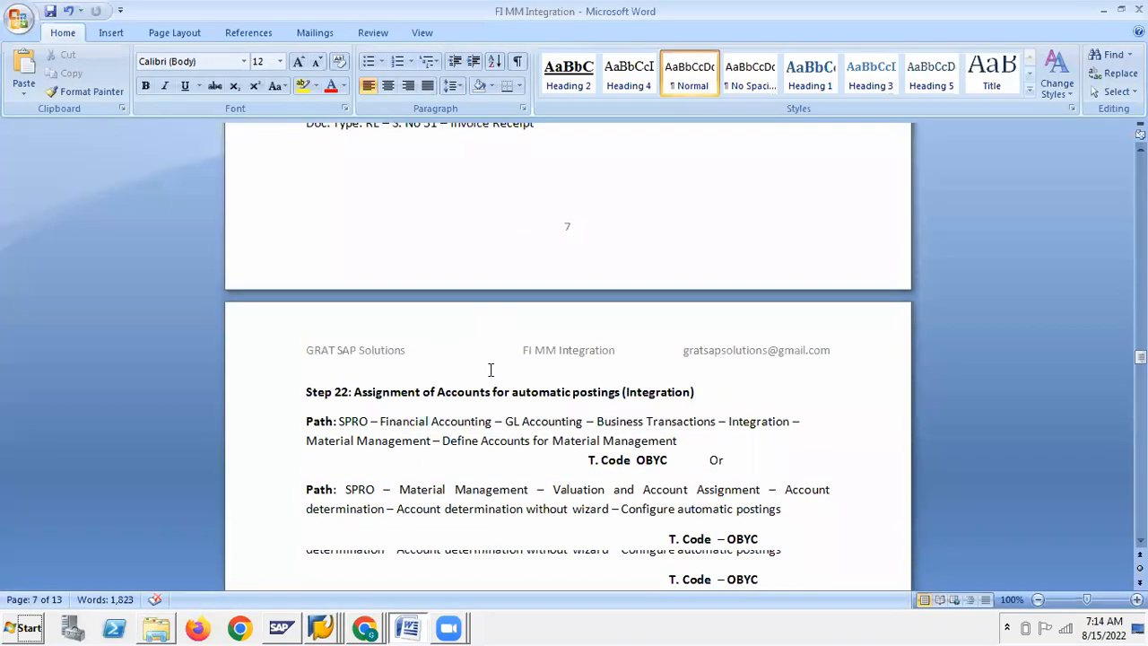
pyautogui.scroll(-4, 490, 369)
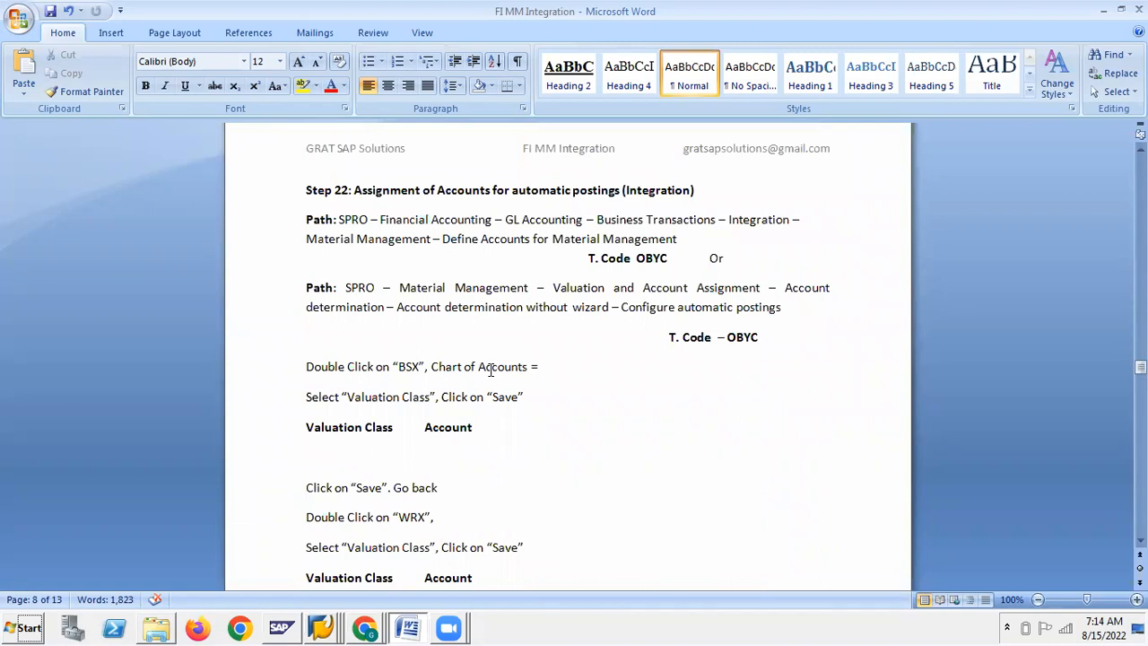
pyautogui.click(161, 626)
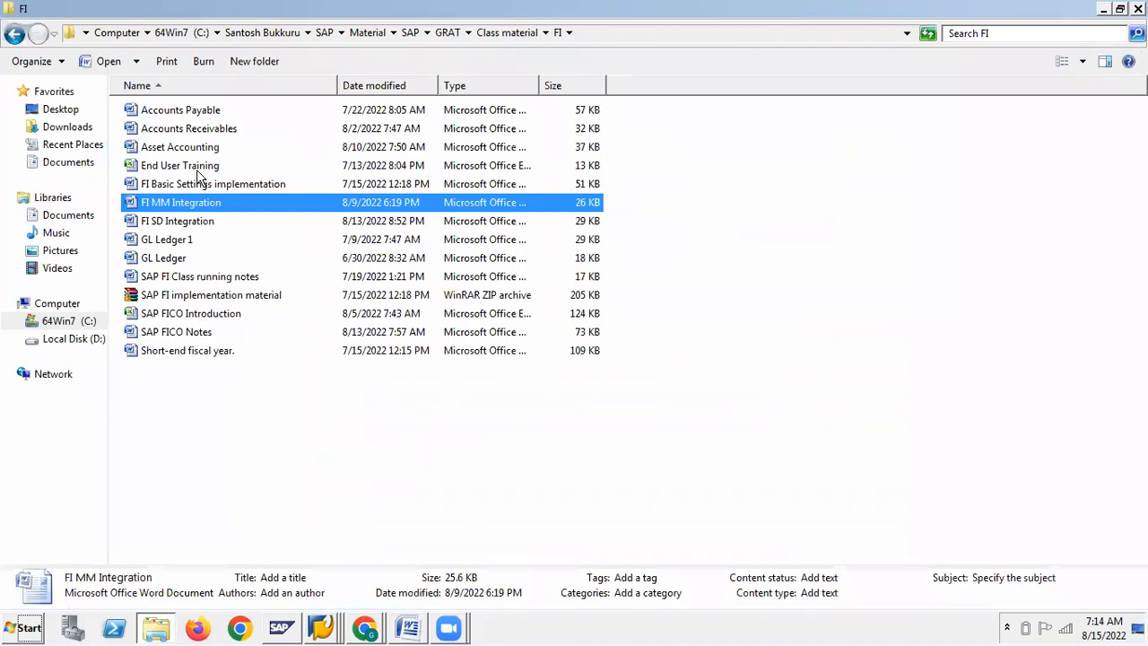
pyautogui.click(200, 316)
pyautogui.doubleClick(199, 315)
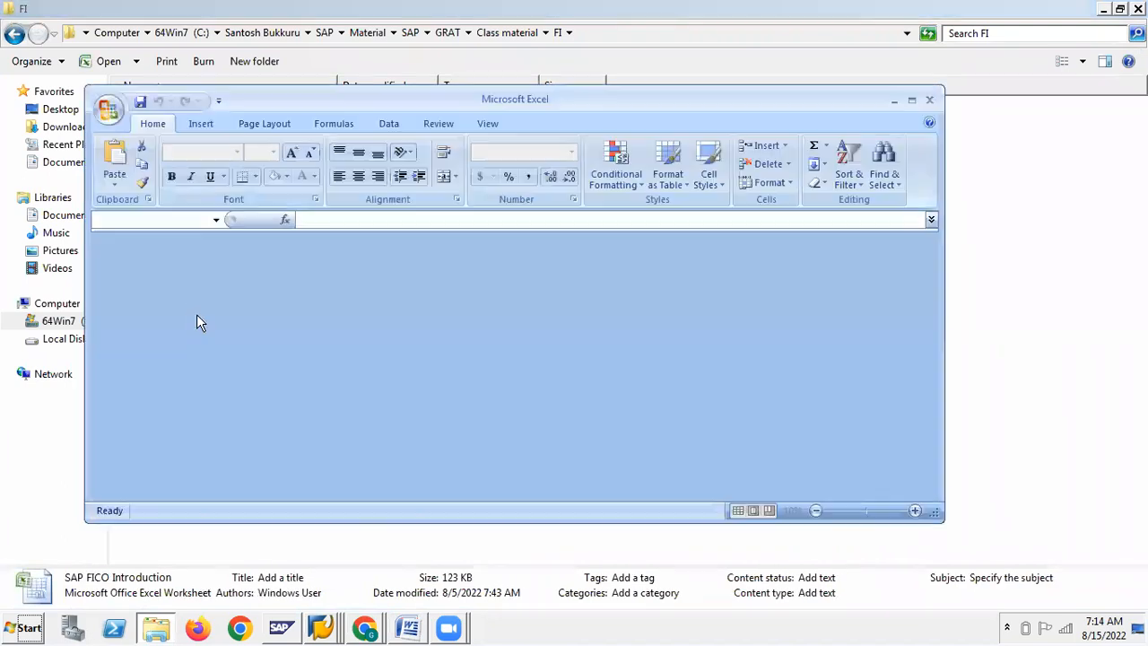
# Enter serial number 26 in cell A37, below the last question on the interview questions sheet of the SAP FICO Introduction workbook
pyautogui.click(912, 106)
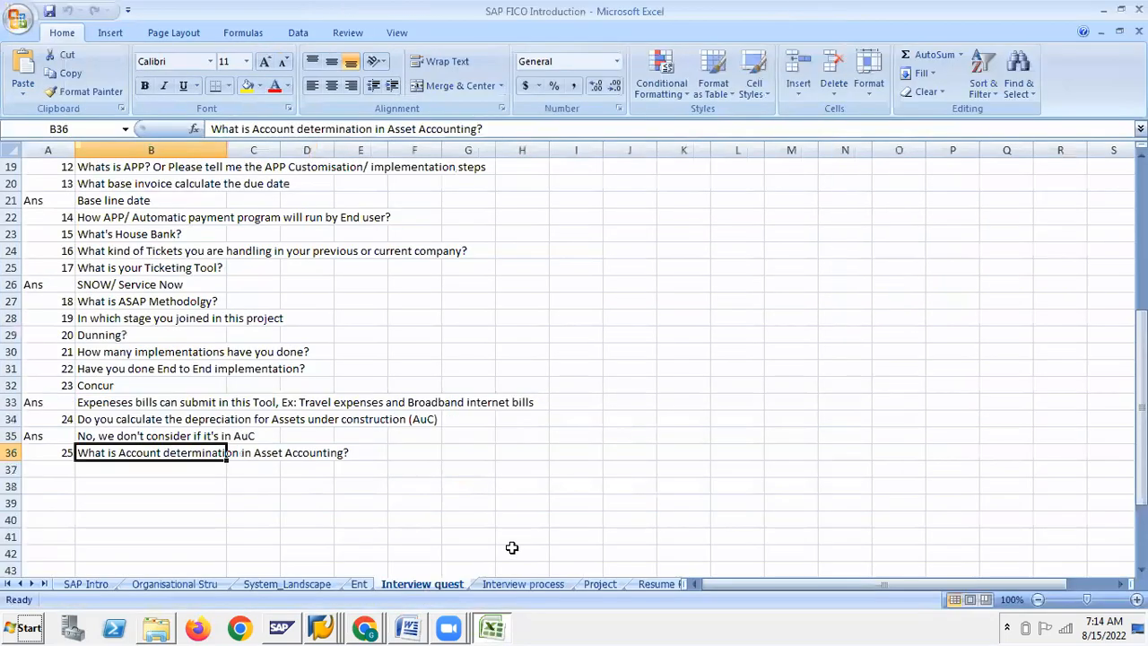
pyautogui.click(63, 473)
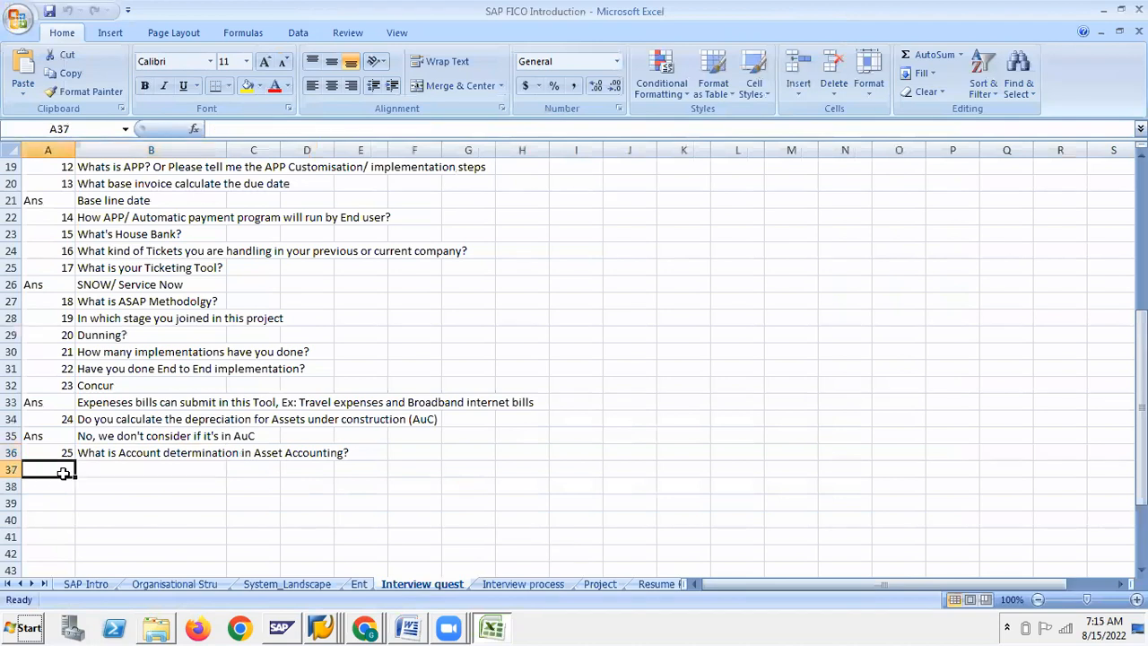
pyautogui.hotkey('alt', 'Tab')
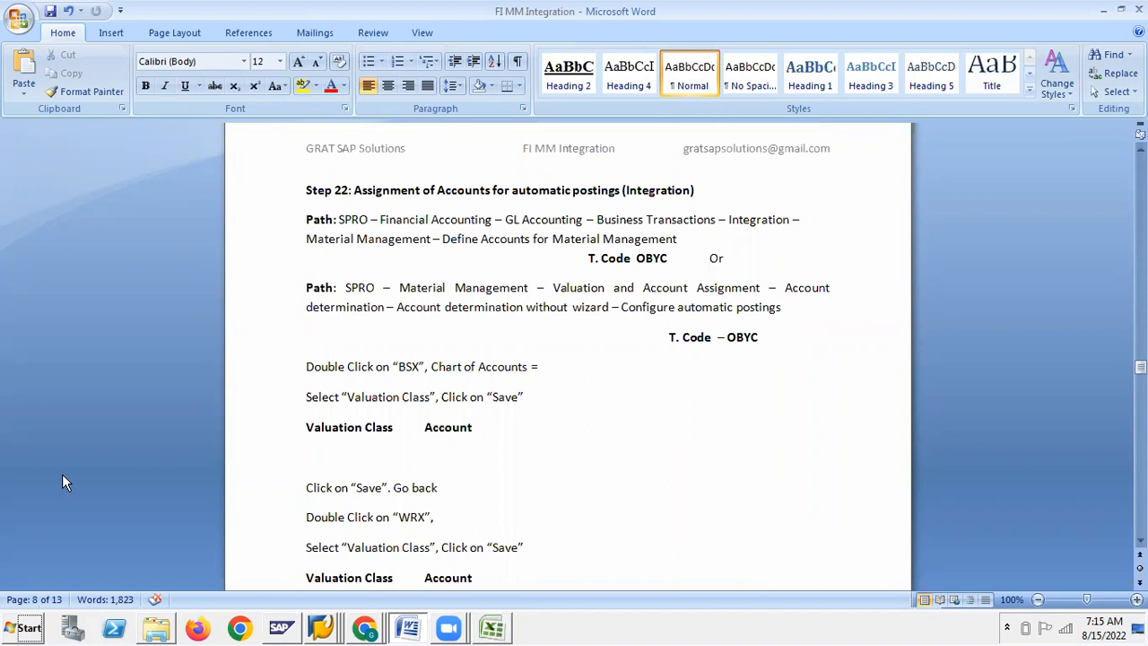
pyautogui.hotkey('alt', 'Tab')
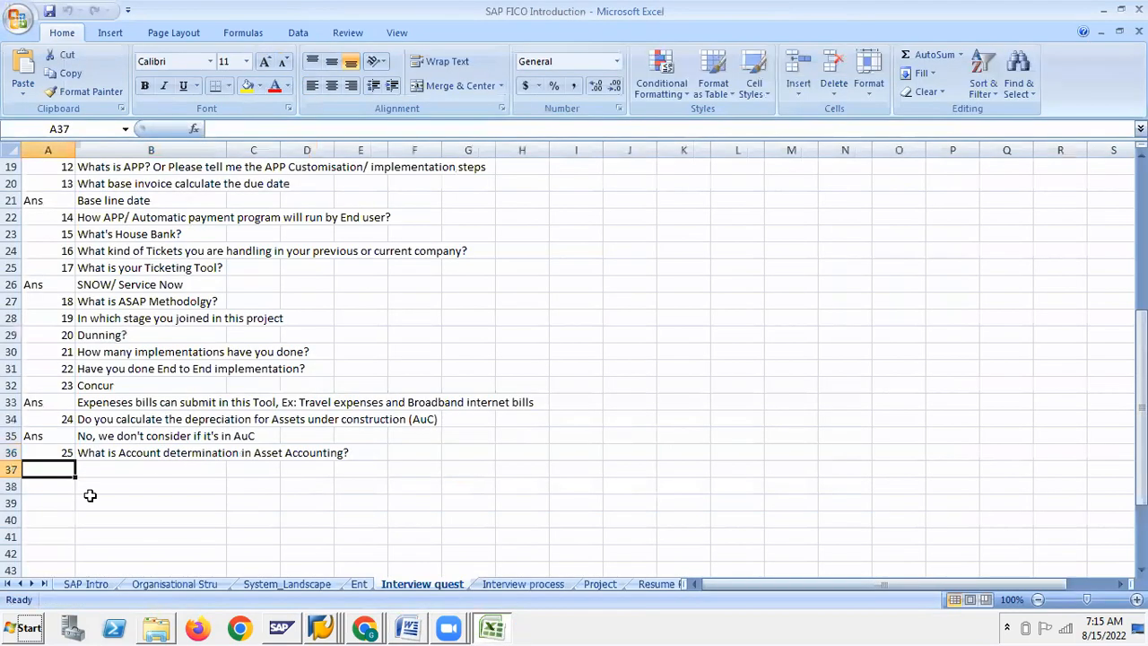
pyautogui.write('26')
pyautogui.press('Return')
pyautogui.write('.')
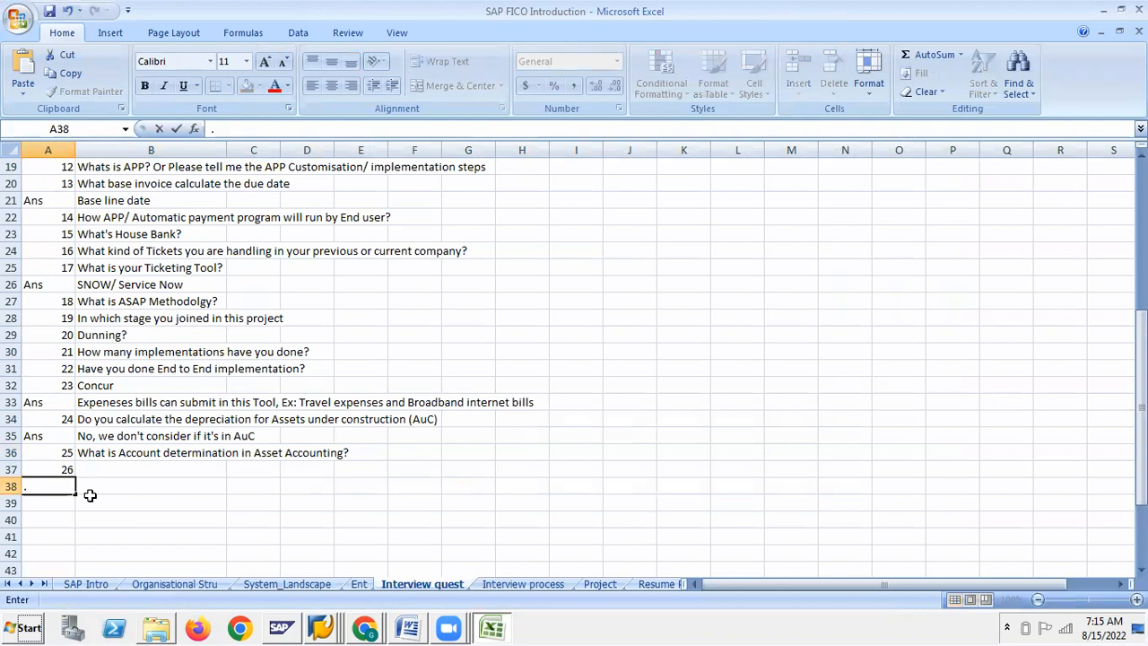
pyautogui.press('Escape')
# Copy the Step 22 title "Assignment of Accounts for automatic postings (Integration)" from the FI MM Integration notes into cell B37 as question 26
pyautogui.press('Up')
pyautogui.press('Right')
pyautogui.hotkey('alt', 'Tab')
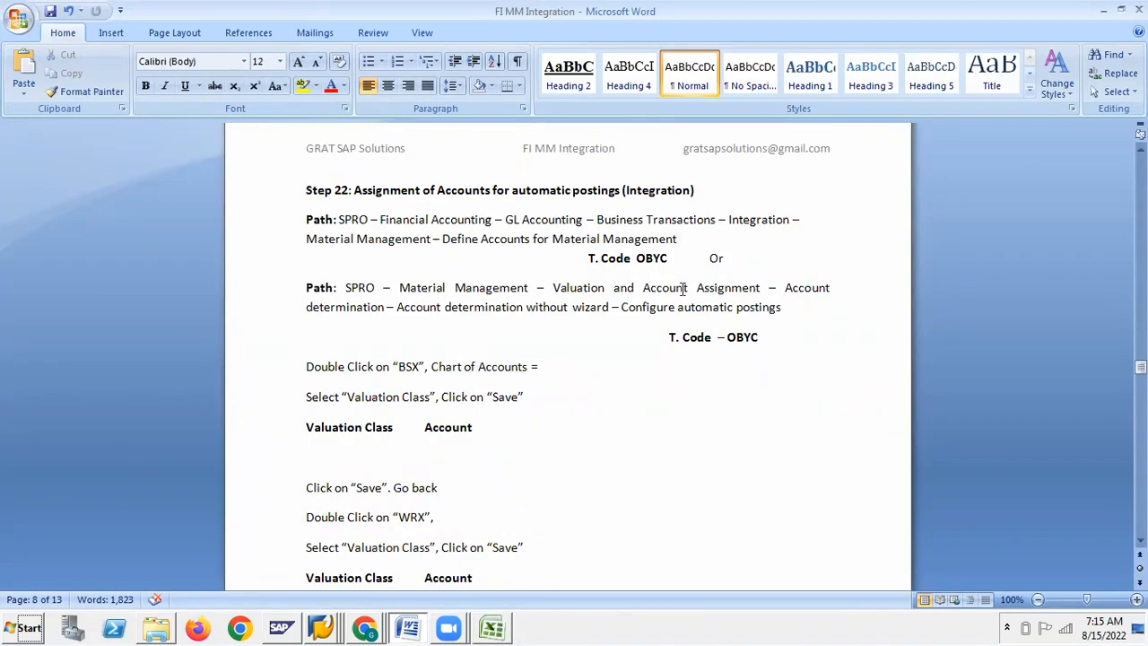
pyautogui.moveTo(355, 190); pyautogui.dragTo(696, 195)
pyautogui.hotkey('ctrl', 'c')
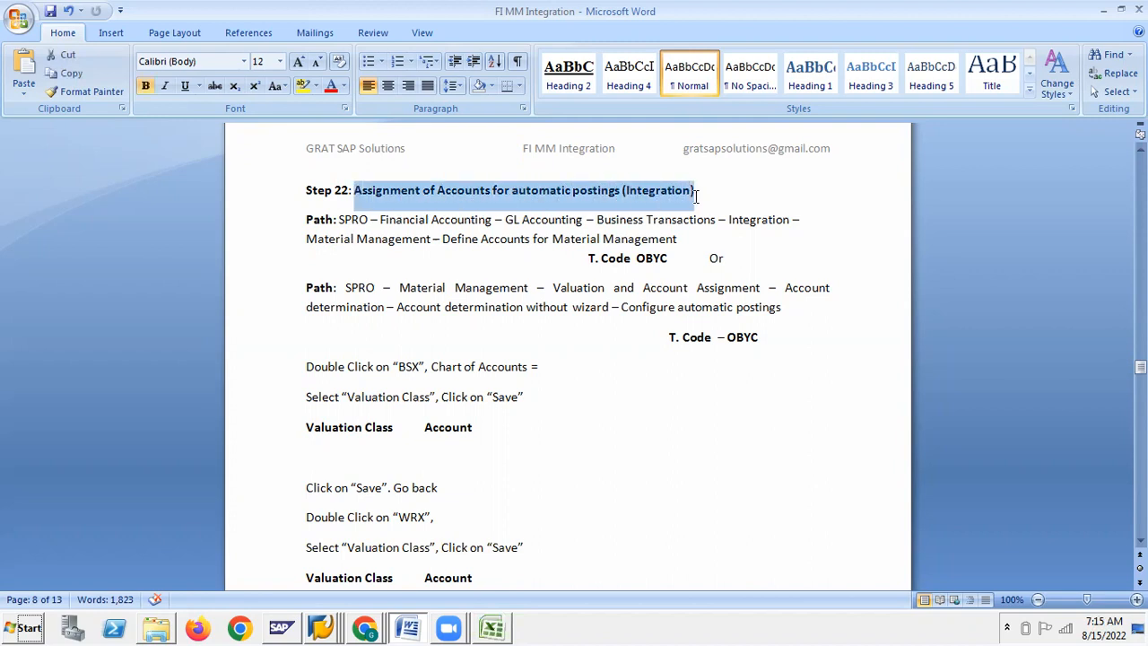
pyautogui.hotkey('alt', 'Tab')
pyautogui.click(225, 132)
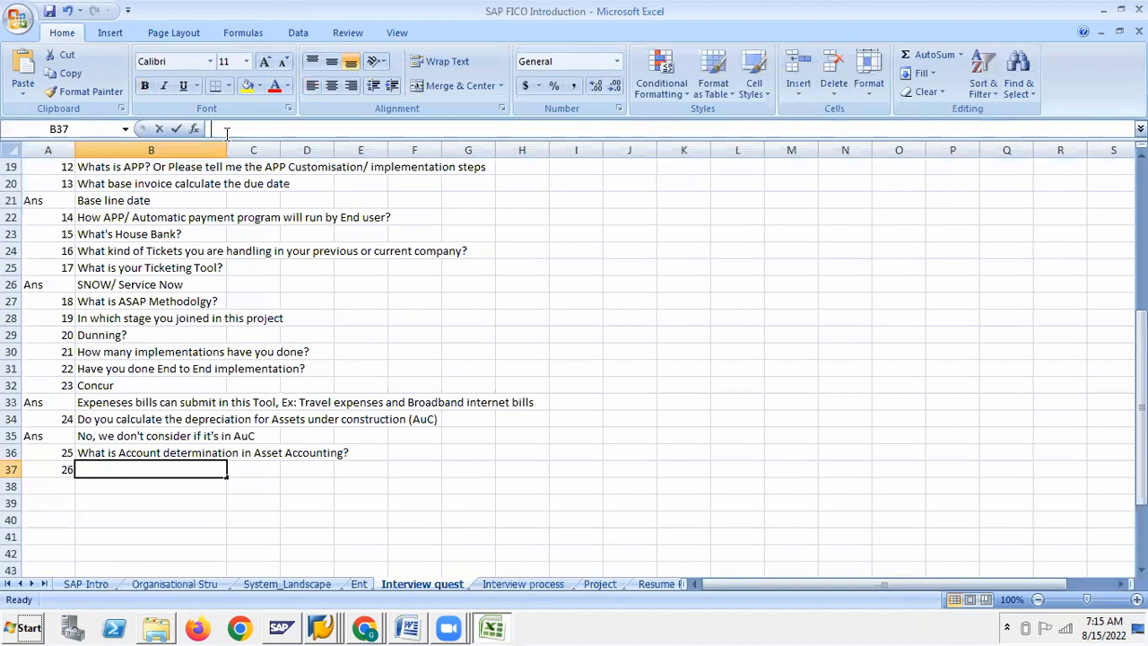
pyautogui.hotkey('ctrl', 'v')
pyautogui.press('Return')
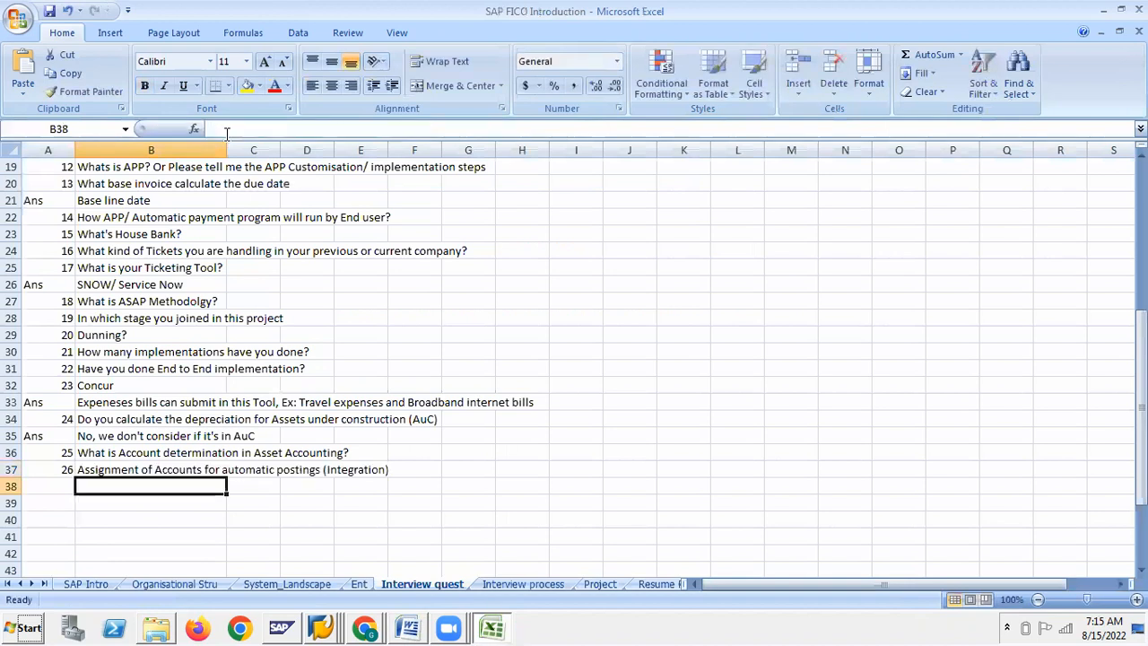
pyautogui.press('Up')
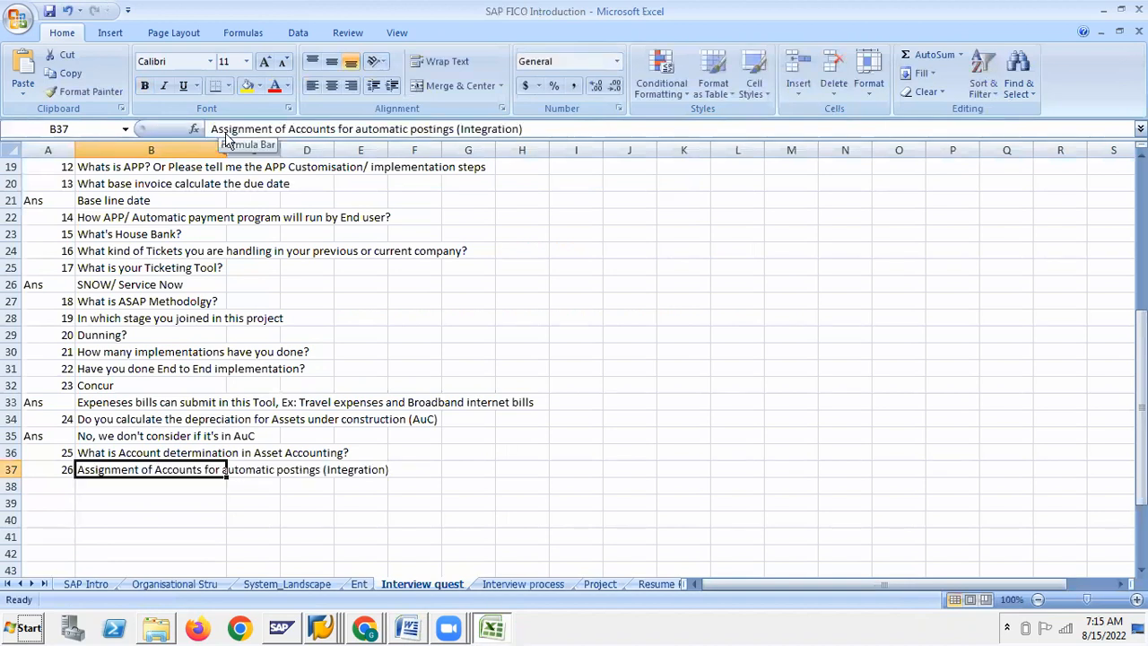
# Copy transaction code OBYC from the Word notes and run it in SAP to open the automatic posting procedures
pyautogui.hotkey('alt', 'Tab')
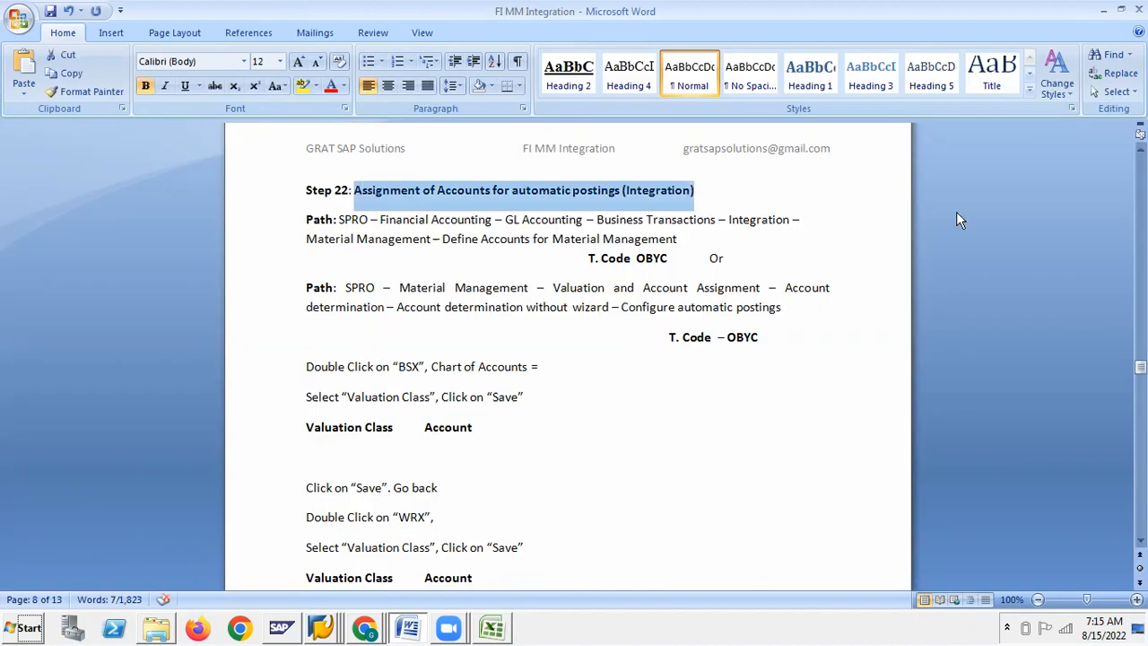
pyautogui.doubleClick(647, 258)
pyautogui.hotkey('ctrl', 'c')
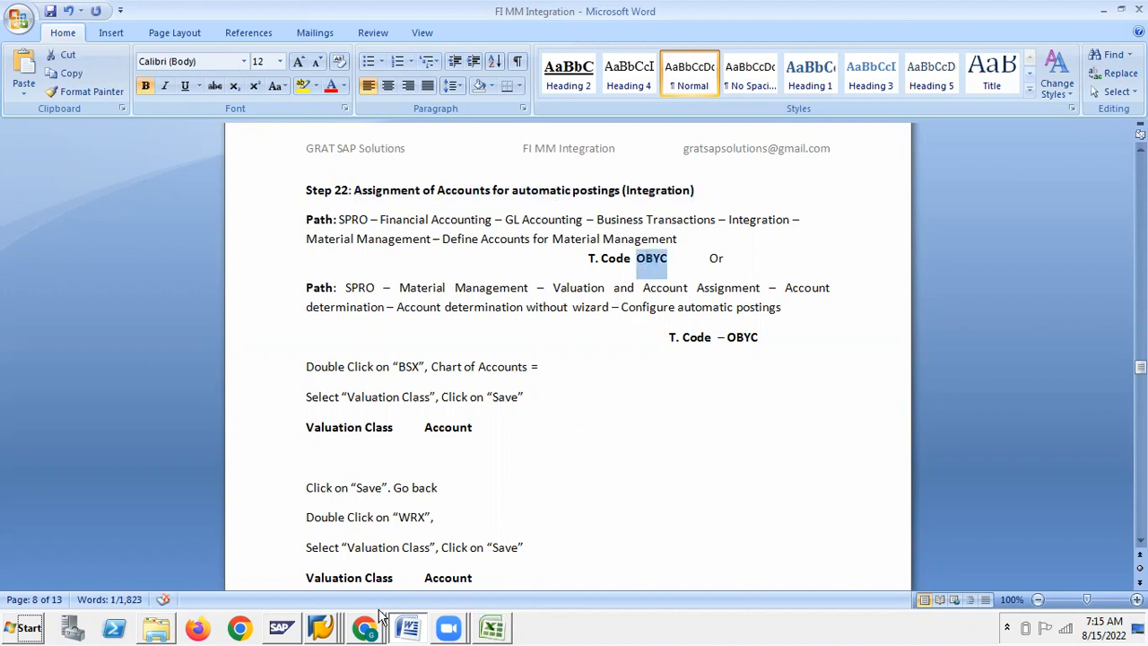
pyautogui.rightClick(305, 616)
pyautogui.click(237, 591)
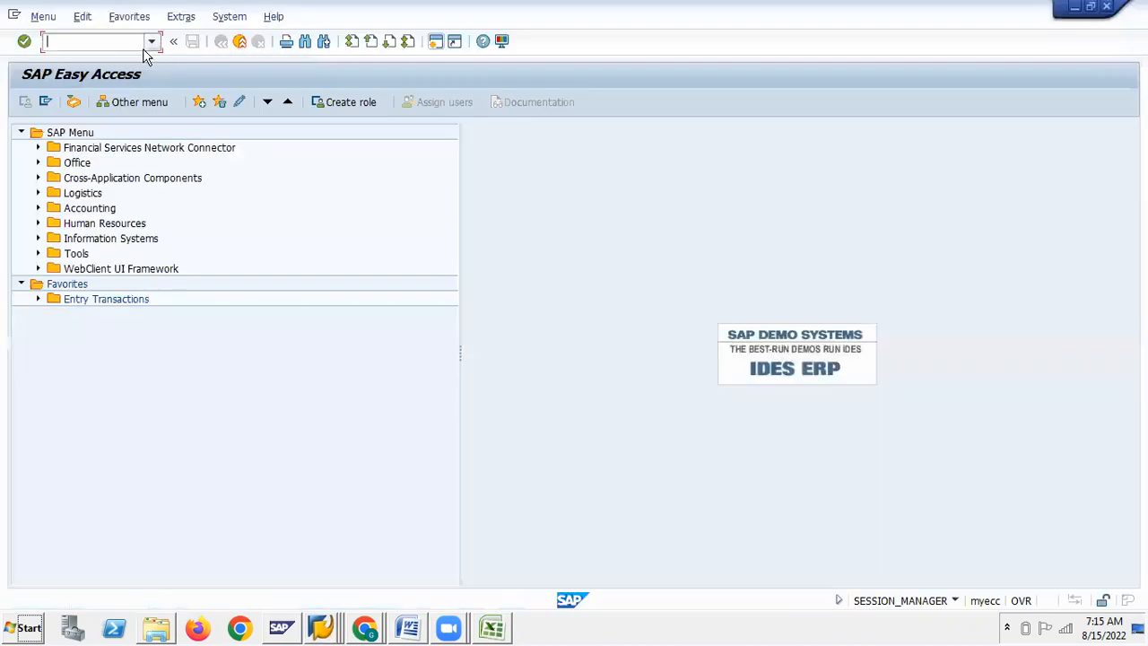
pyautogui.hotkey('ctrl', 'v')
pyautogui.click(24, 41)
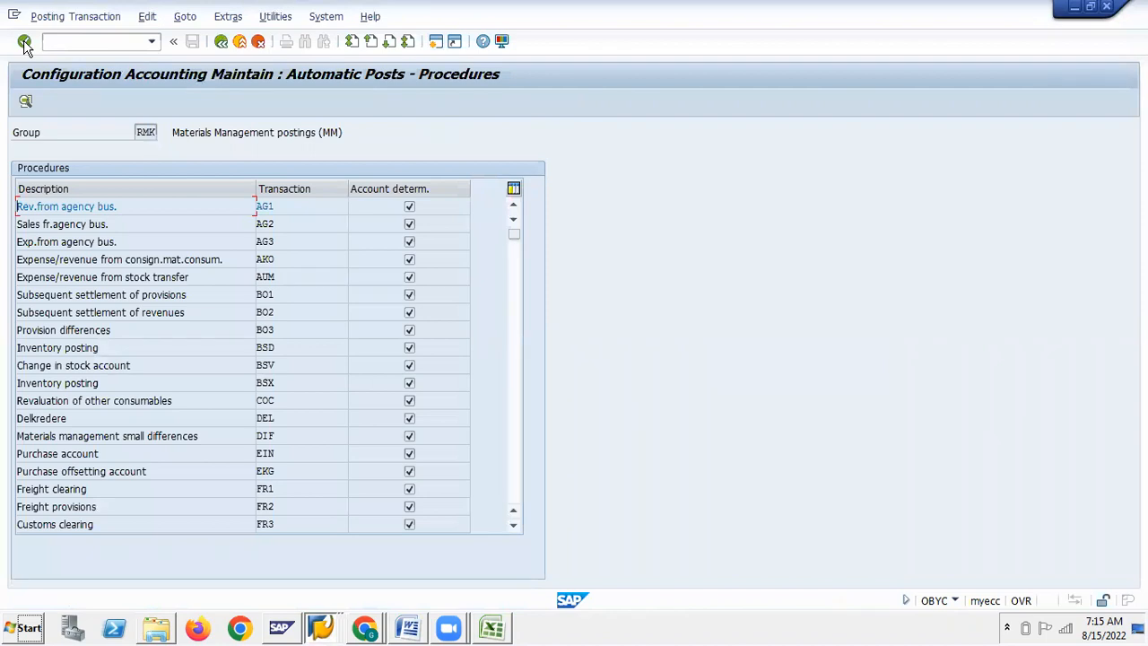
# Review the Step 22 instructions in the Word notes, and open the SAP FICO Notes document from the FI folder
pyautogui.hotkey('alt', 'Tab')
pyautogui.scroll(-2, 729, 328)
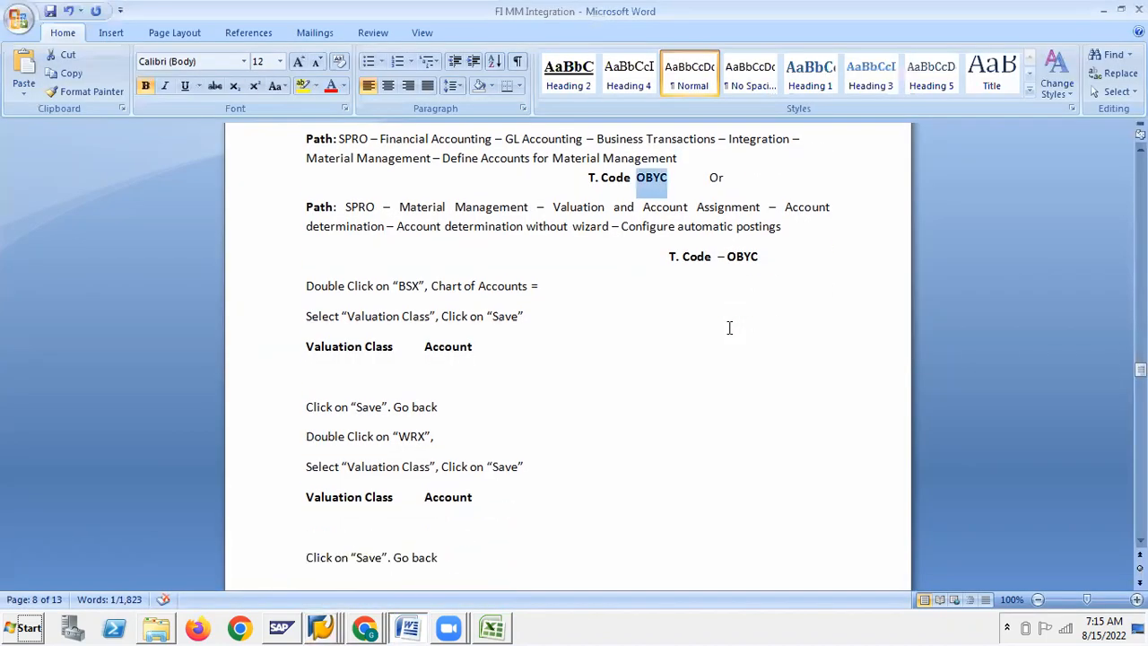
pyautogui.scroll(2, 801, 271)
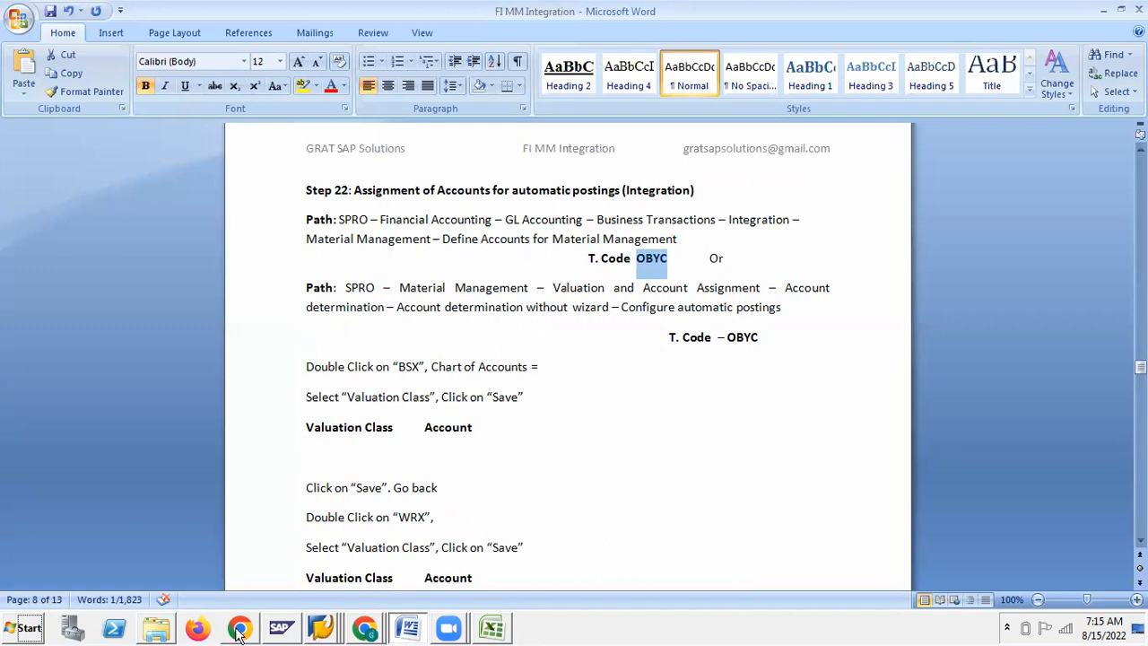
pyautogui.click(158, 631)
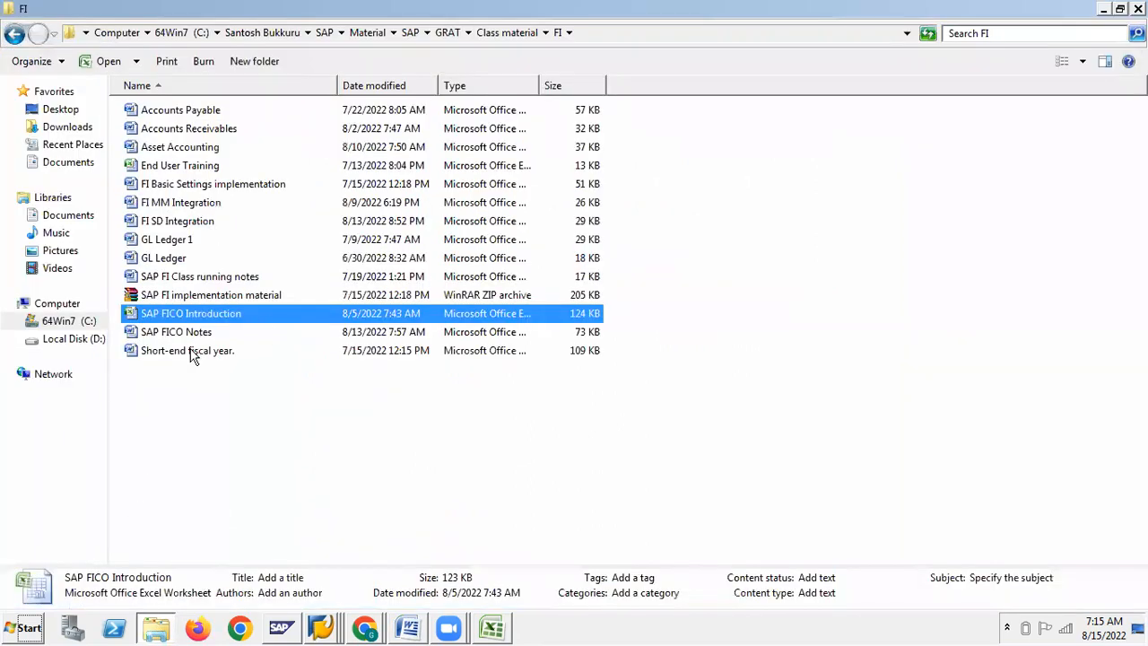
pyautogui.doubleClick(188, 332)
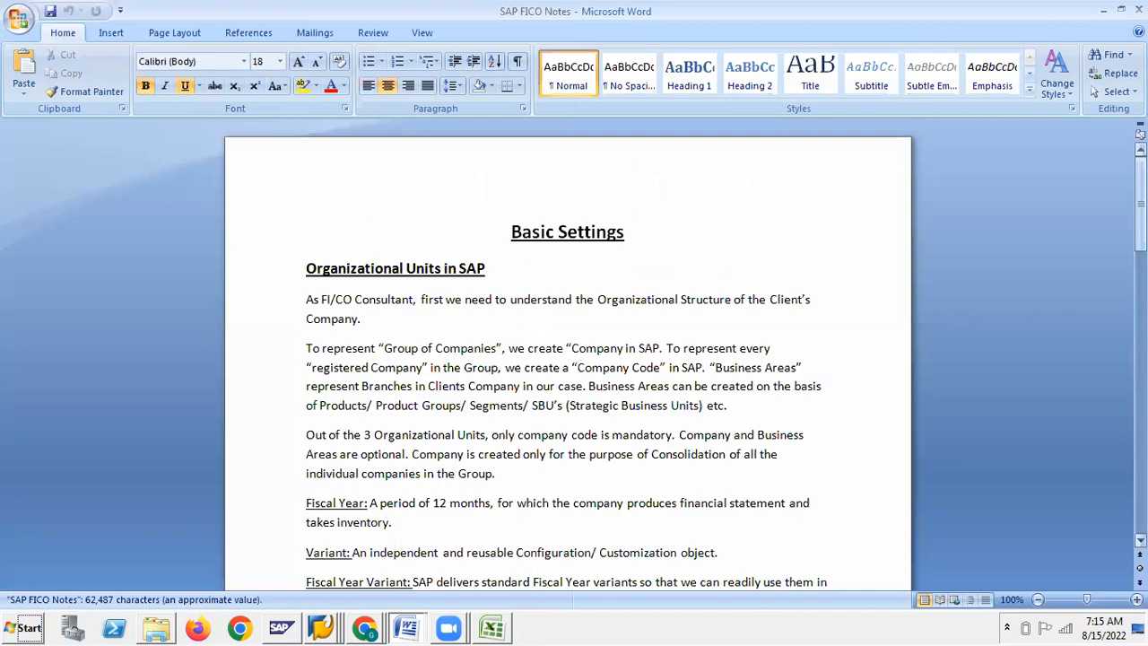
# Find the Automatic Postings section in SAP FICO Notes and check the account determination object listed for FI-MM Integration
pyautogui.moveTo(1140, 193); pyautogui.dragTo(1140, 482)
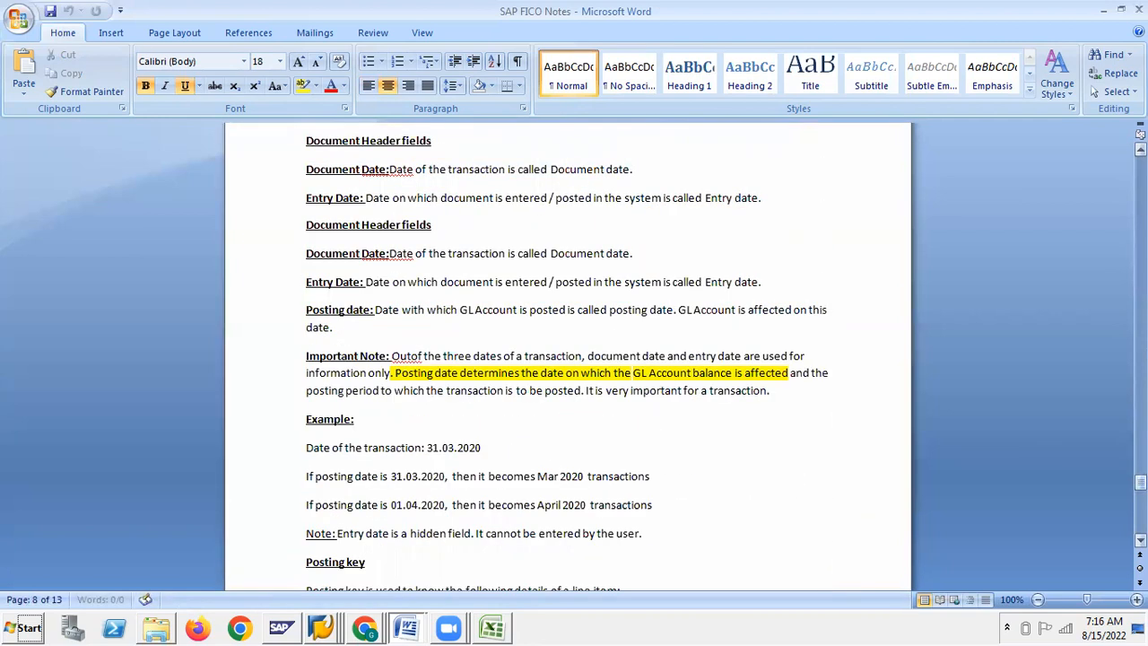
pyautogui.scroll(-15, 574, 359)
pyautogui.scroll(-16, 574, 359)
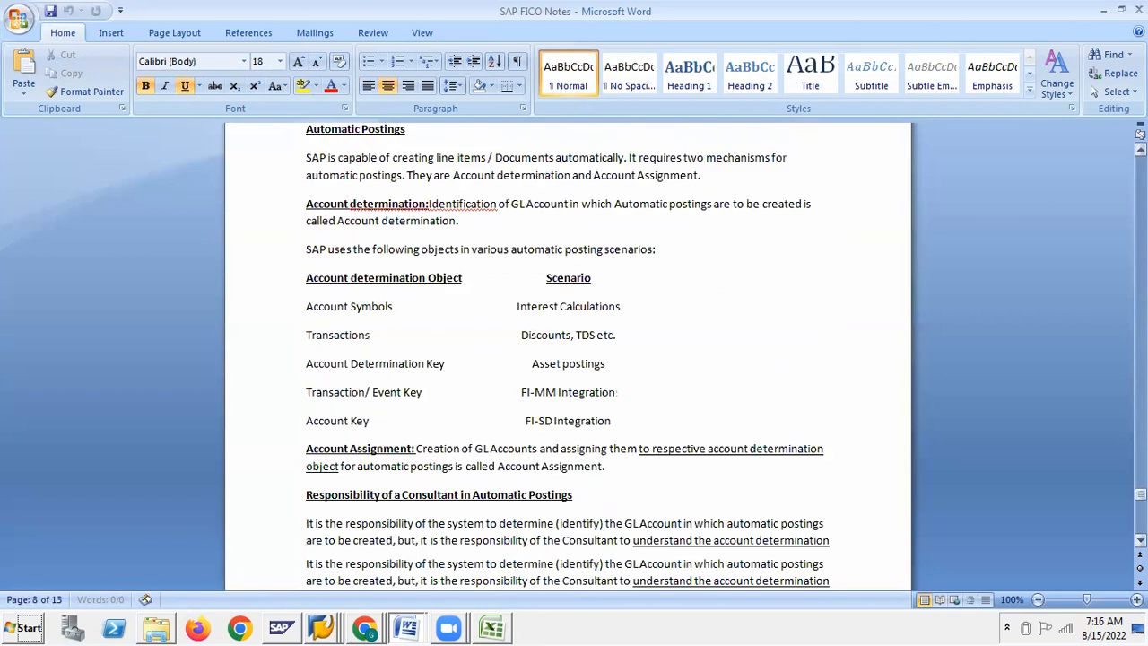
pyautogui.scroll(-1, 336, 256)
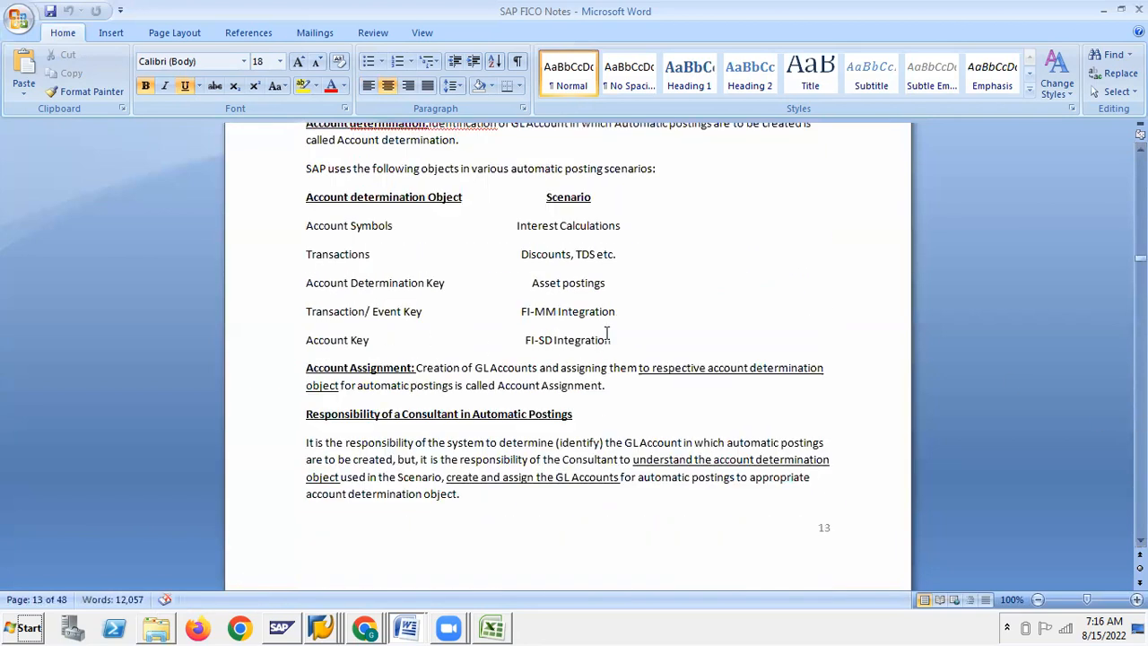
pyautogui.click(332, 198)
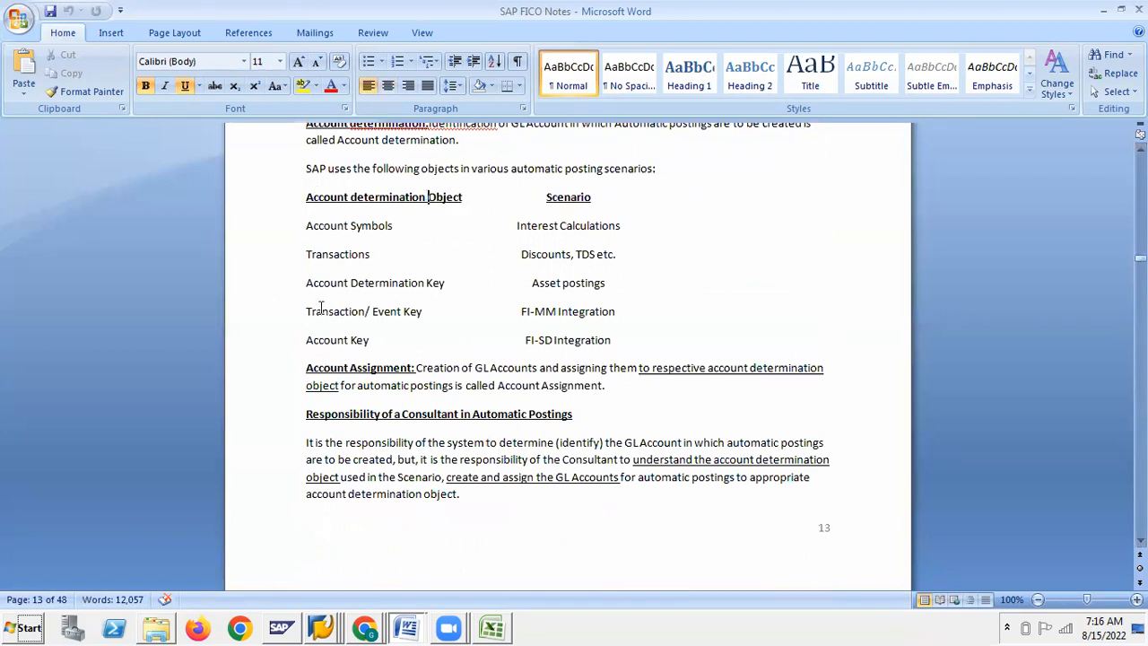
pyautogui.click(579, 311)
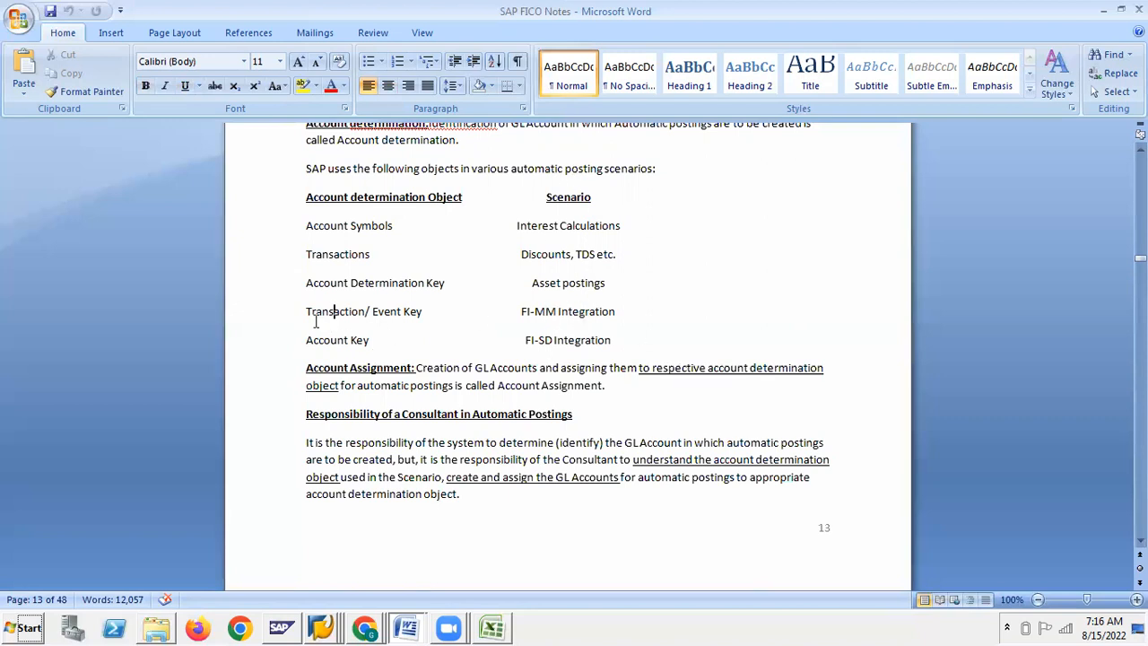
# Examine which account determination object belongs to each scenario in the Automatic Postings table, including asset postings, FI-MM and FI-SD Integration
pyautogui.scroll(-18, 316, 323)
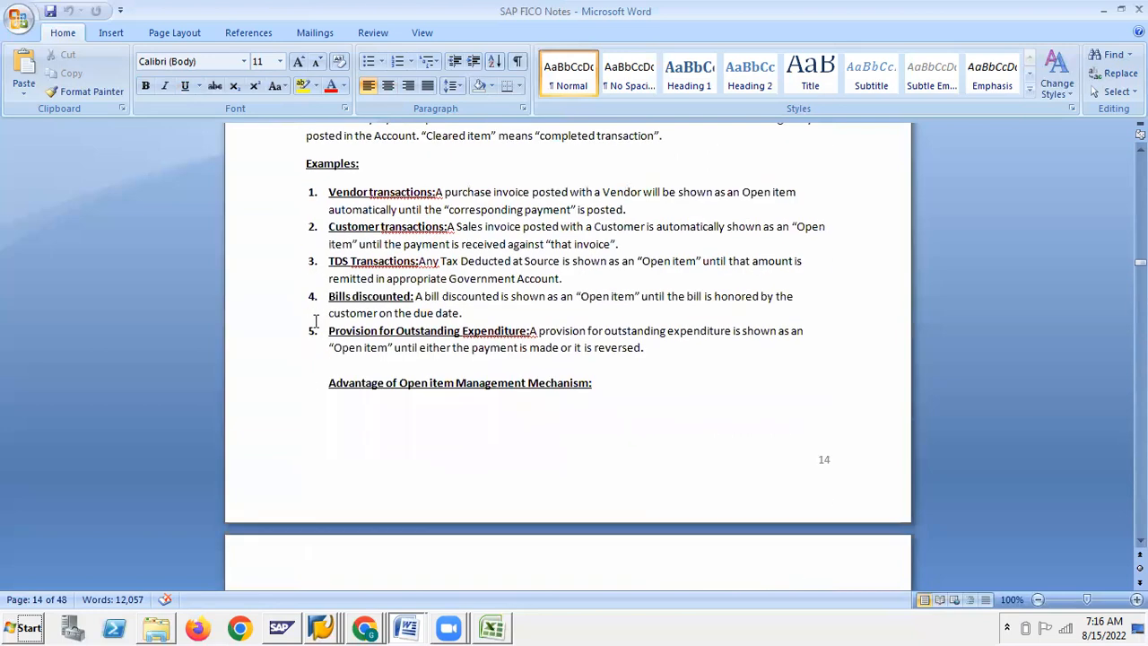
pyautogui.moveTo(1139, 262)
pyautogui.mouseDown()
pyautogui.moveTo(1139, 317)
pyautogui.moveTo(1140, 280)
pyautogui.mouseUp()
pyautogui.scroll(20, 1098, 306)
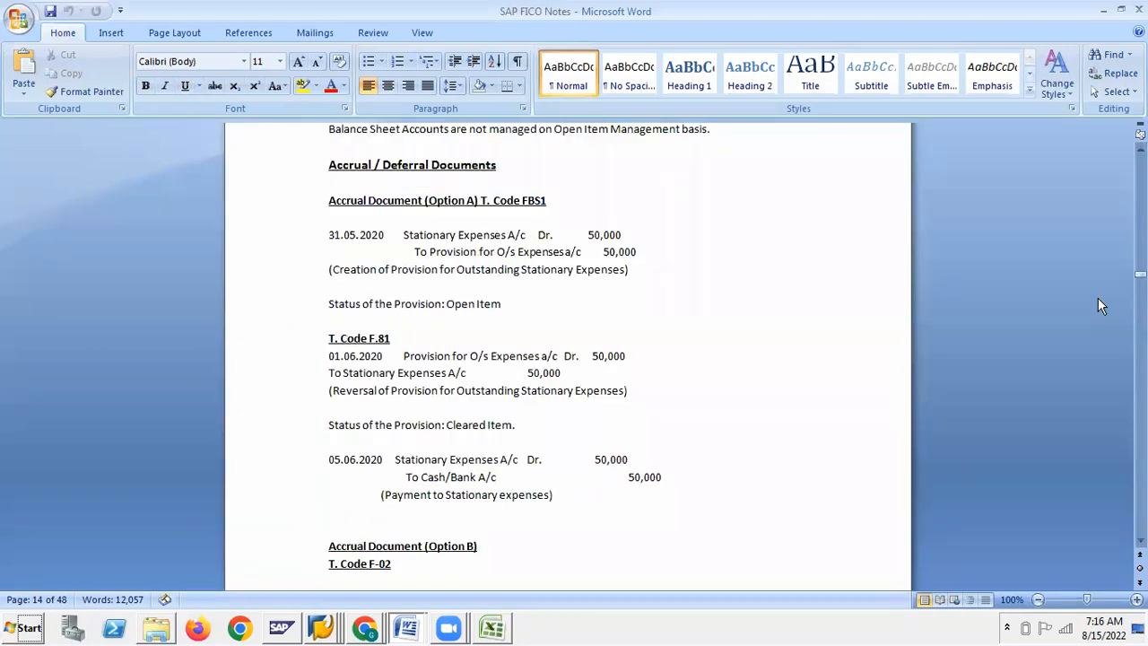
pyautogui.scroll(9, 1098, 306)
pyautogui.scroll(-2, 1098, 306)
pyautogui.scroll(3, 1098, 306)
pyautogui.scroll(17, 1098, 298)
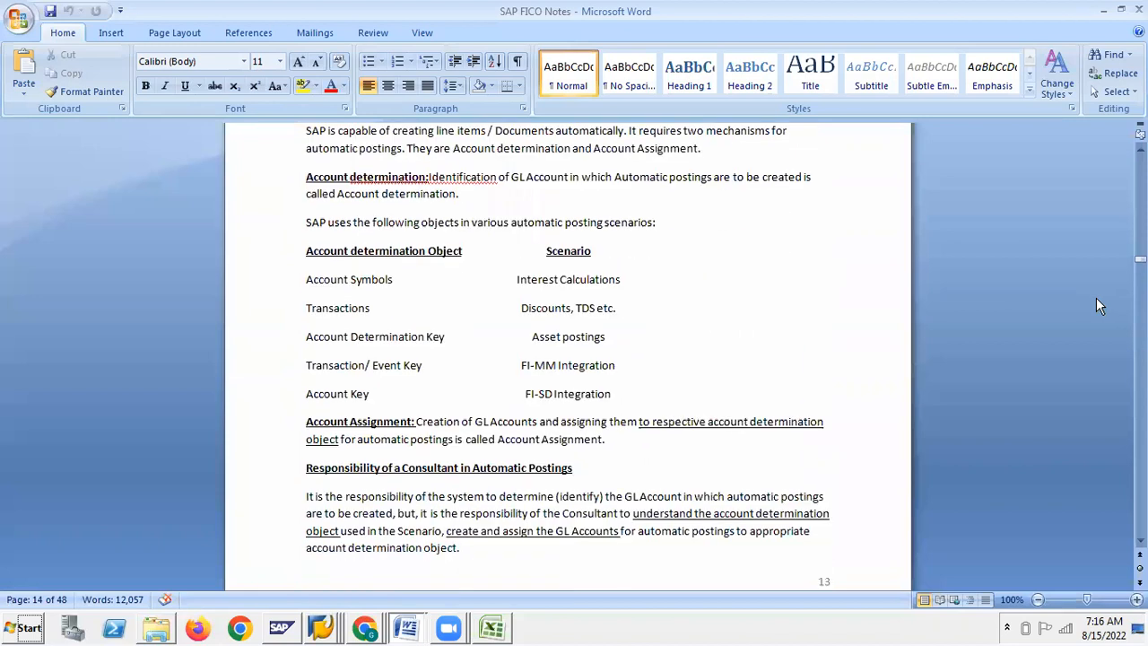
pyautogui.click(377, 255)
pyautogui.click(589, 309)
pyautogui.click(583, 339)
pyautogui.tripleClick(628, 336)
pyautogui.click(609, 343)
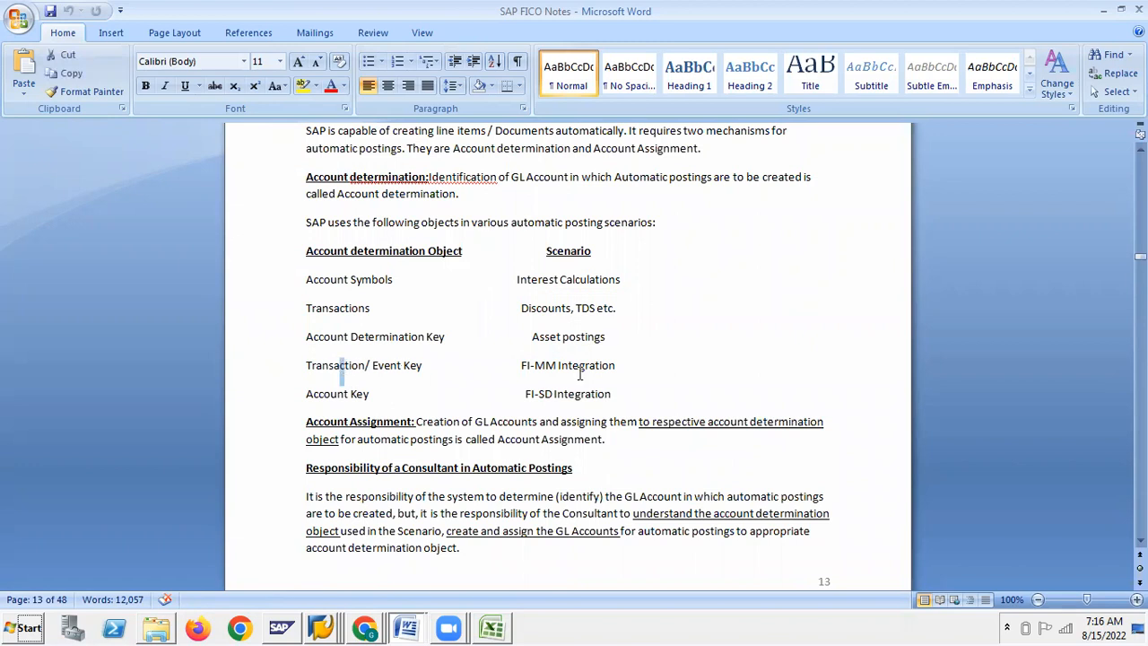
pyautogui.doubleClick(628, 365)
pyautogui.click(532, 397)
pyautogui.click(554, 393)
# Look through the later chapters of SAP FICO Notes for the "Transaction/event keys used in FI-MM Integration" section
pyautogui.moveTo(1140, 255); pyautogui.dragTo(1140, 403)
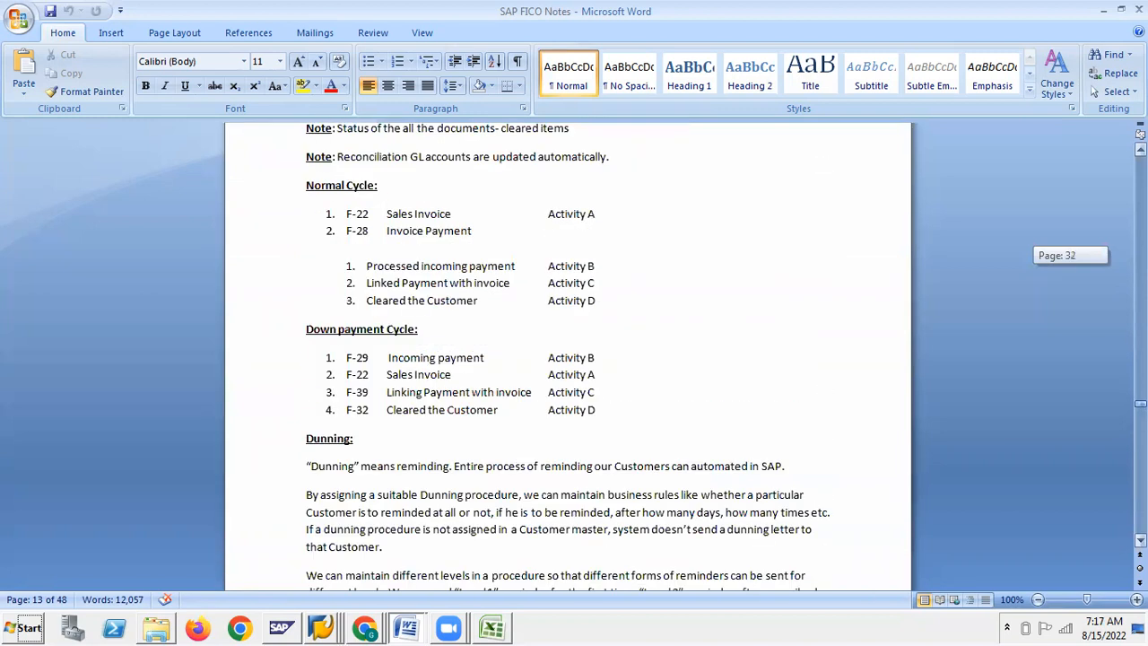
pyautogui.scroll(20, 843, 432)
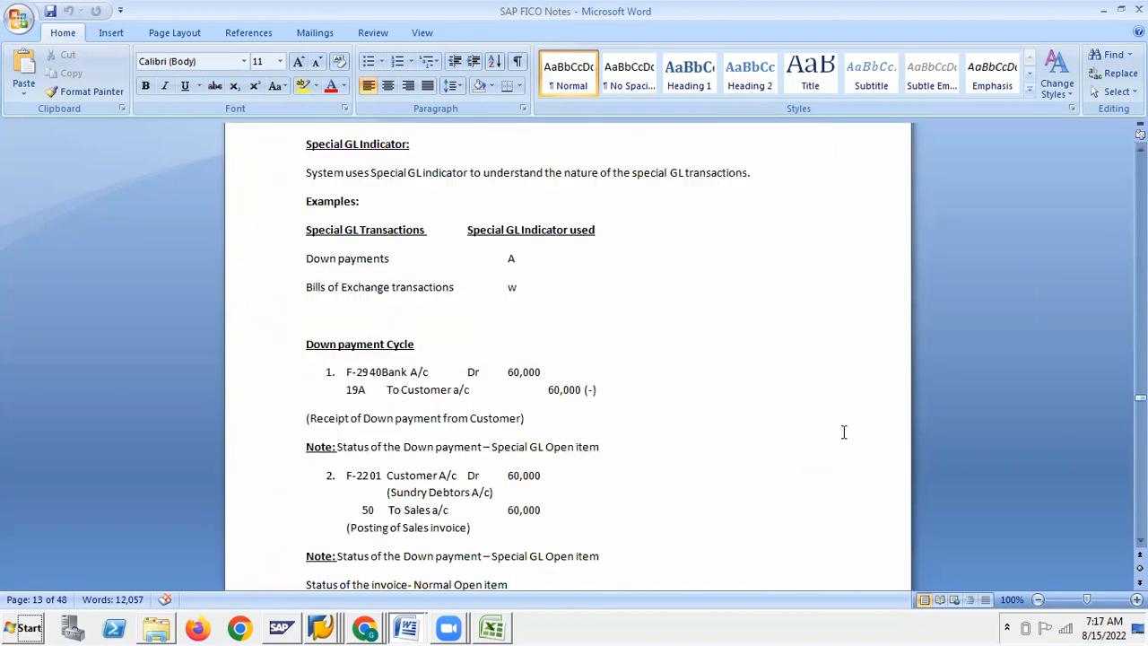
pyautogui.scroll(2, 564, 400)
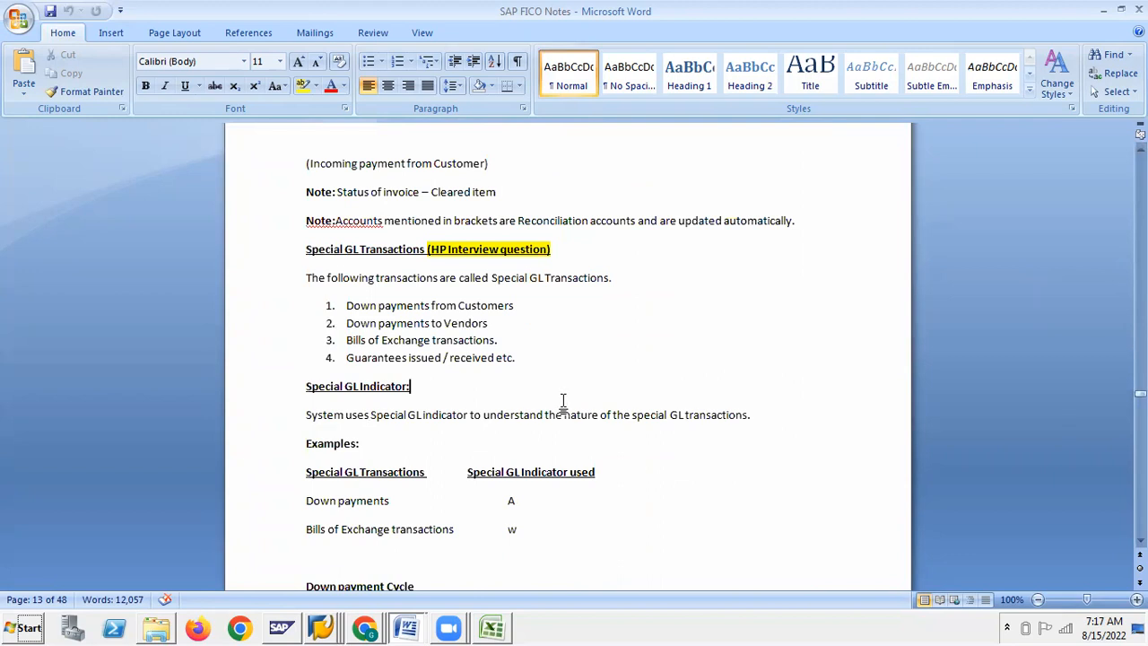
pyautogui.press('pagedown')
pyautogui.press('pagedown')
pyautogui.press('pagedown')
pyautogui.press('pagedown')
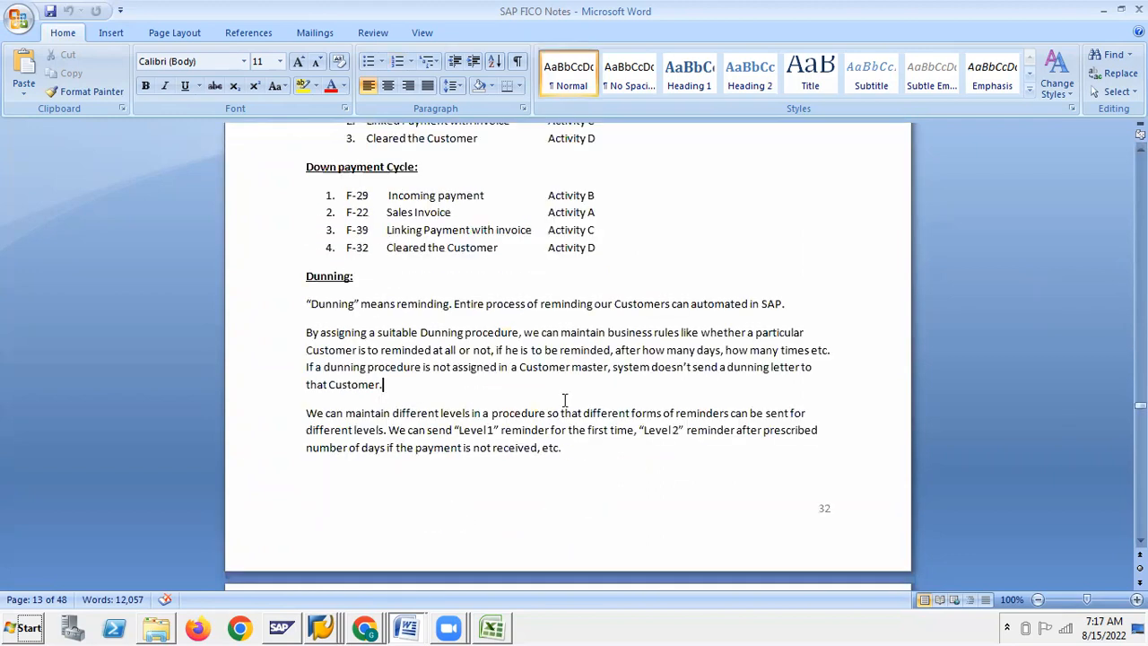
pyautogui.press('pagedown')
pyautogui.press('pagedown')
pyautogui.press('pagedown')
pyautogui.press('pagedown')
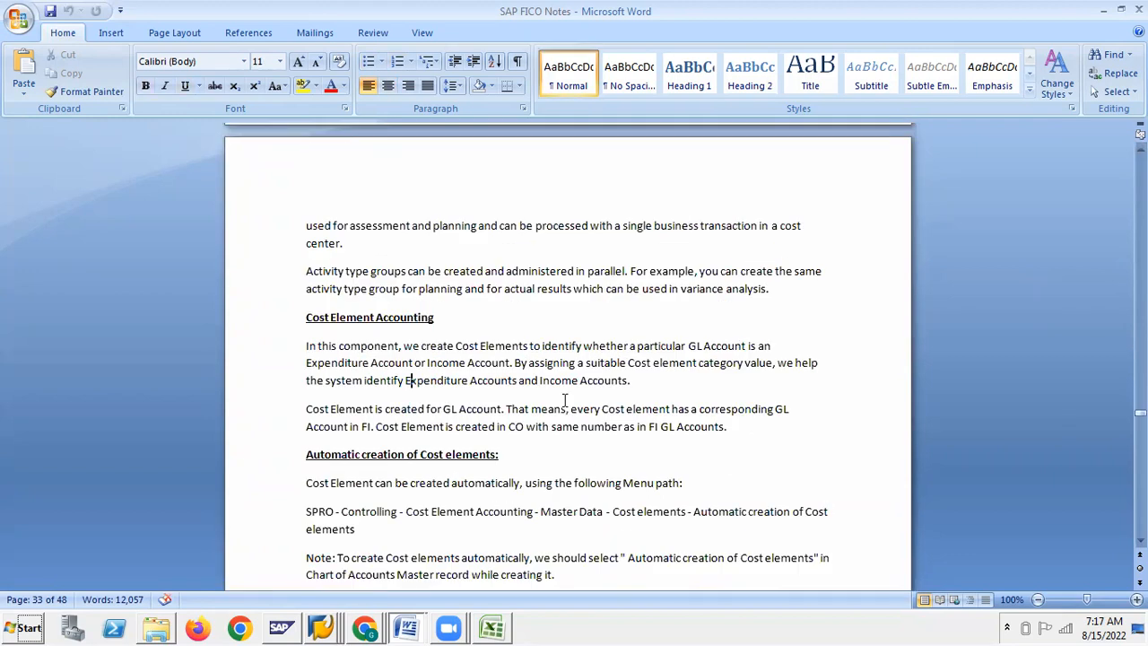
pyautogui.press('pagedown')
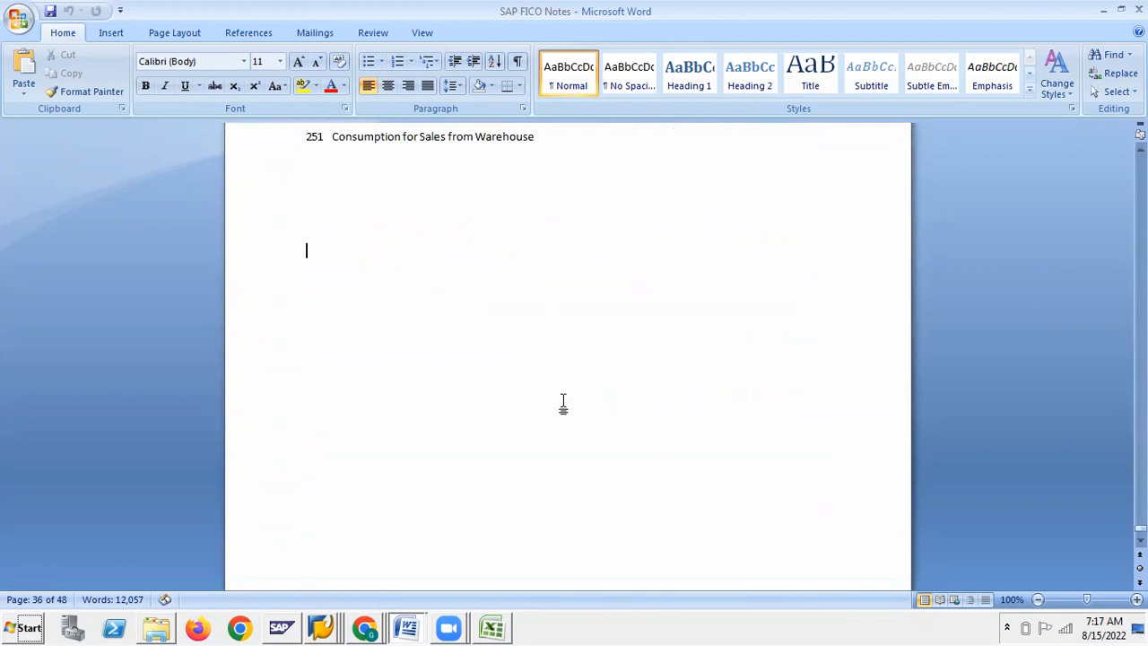
pyautogui.press('pageup')
pyautogui.press('pageup')
pyautogui.press('pageup')
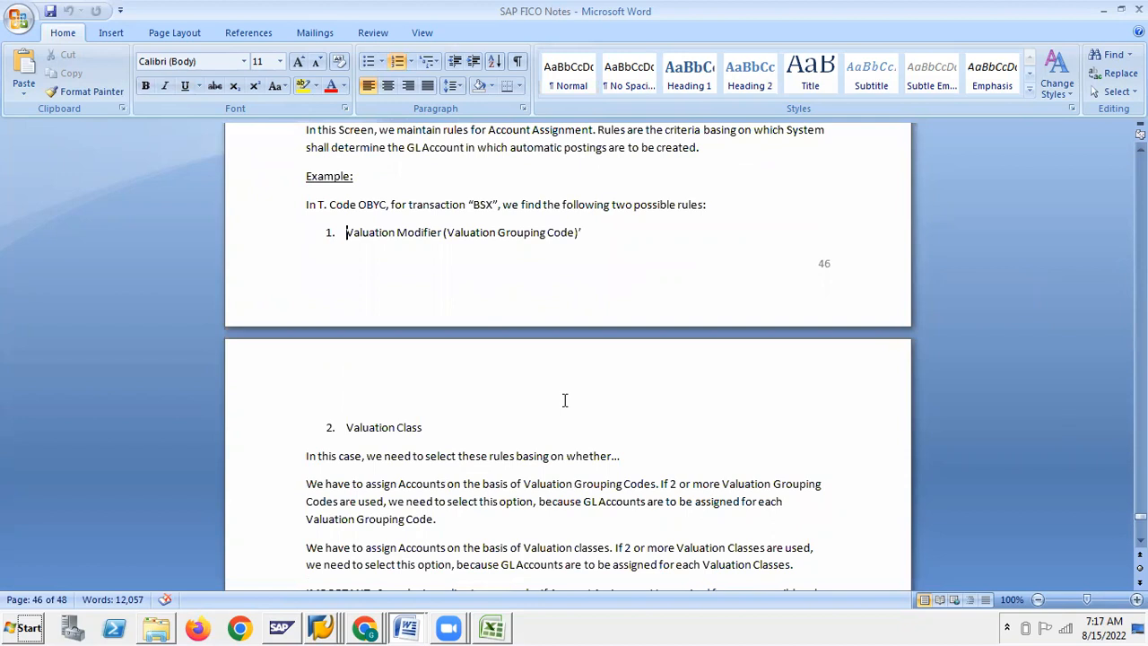
pyautogui.scroll(6, 565, 400)
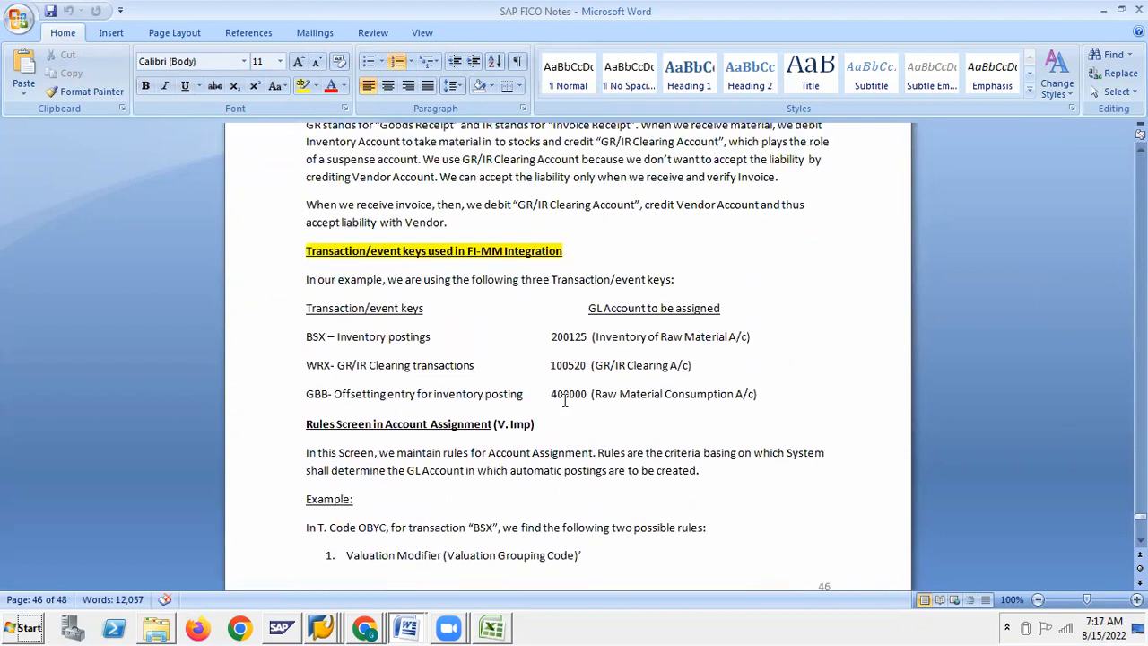
# Read the GR/IR Clearing Account explanation and the transaction/event keys with their assigned G/L accounts in SAP FICO Notes
pyautogui.scroll(2, 565, 401)
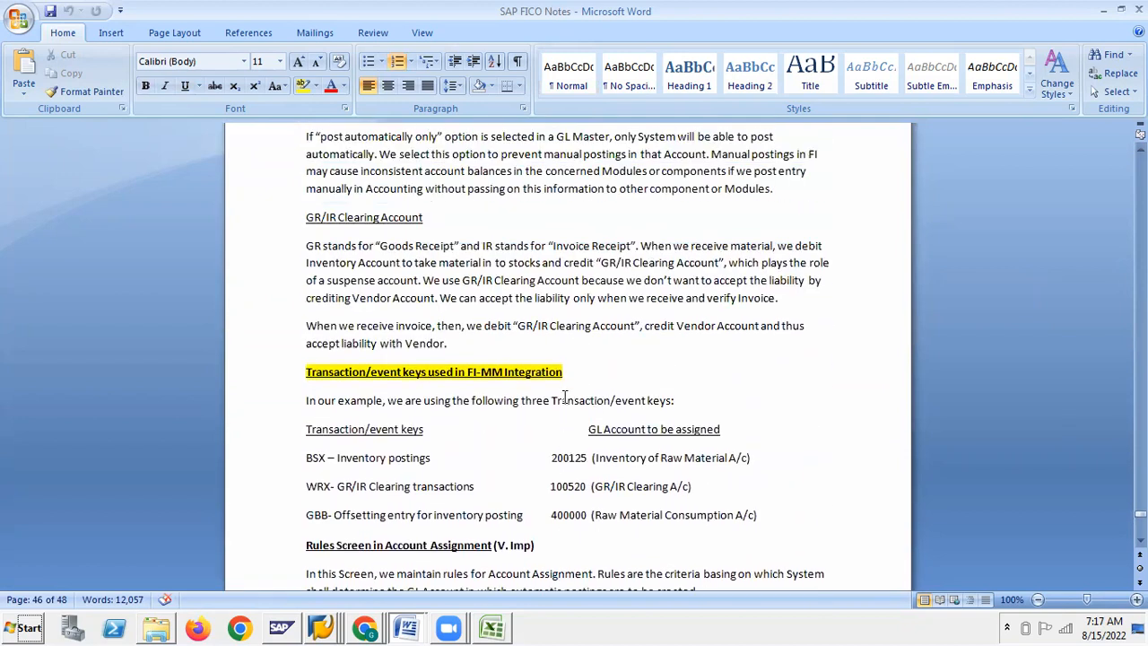
pyautogui.scroll(2, 565, 400)
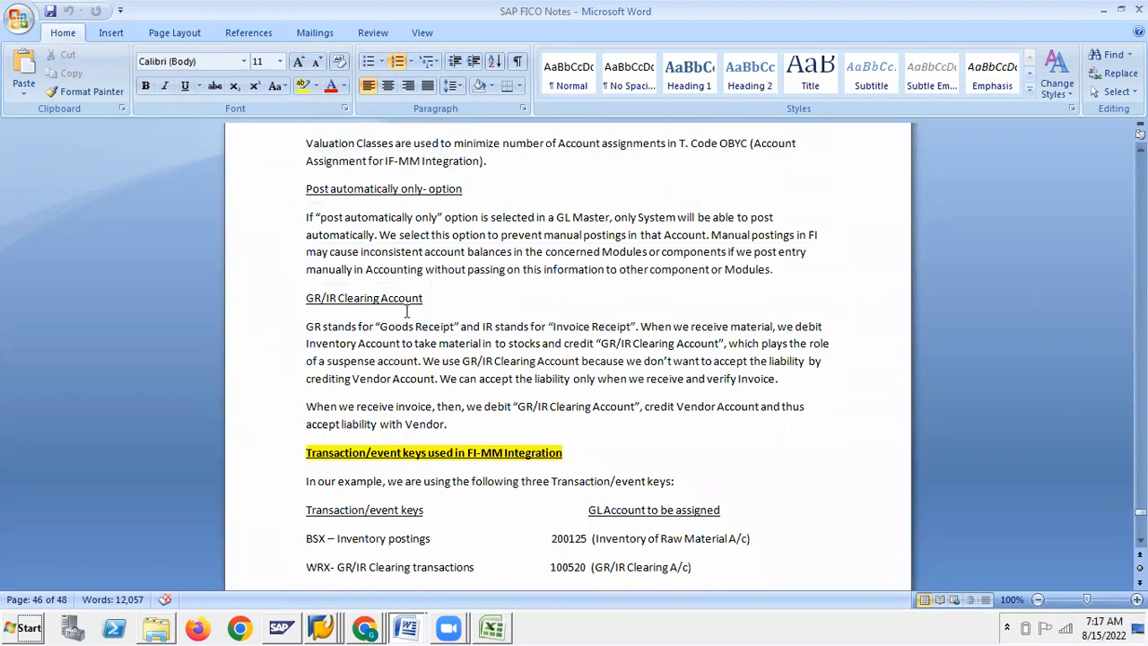
pyautogui.scroll(2, 406, 311)
pyautogui.scroll(-4, 405, 311)
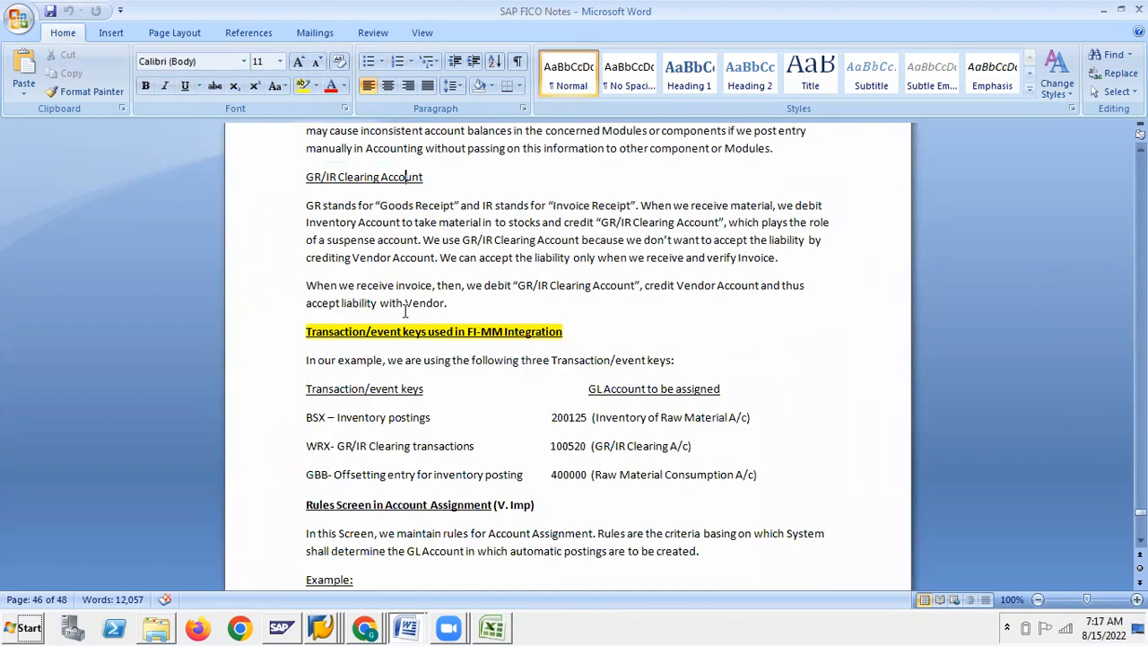
pyautogui.scroll(-2, 390, 360)
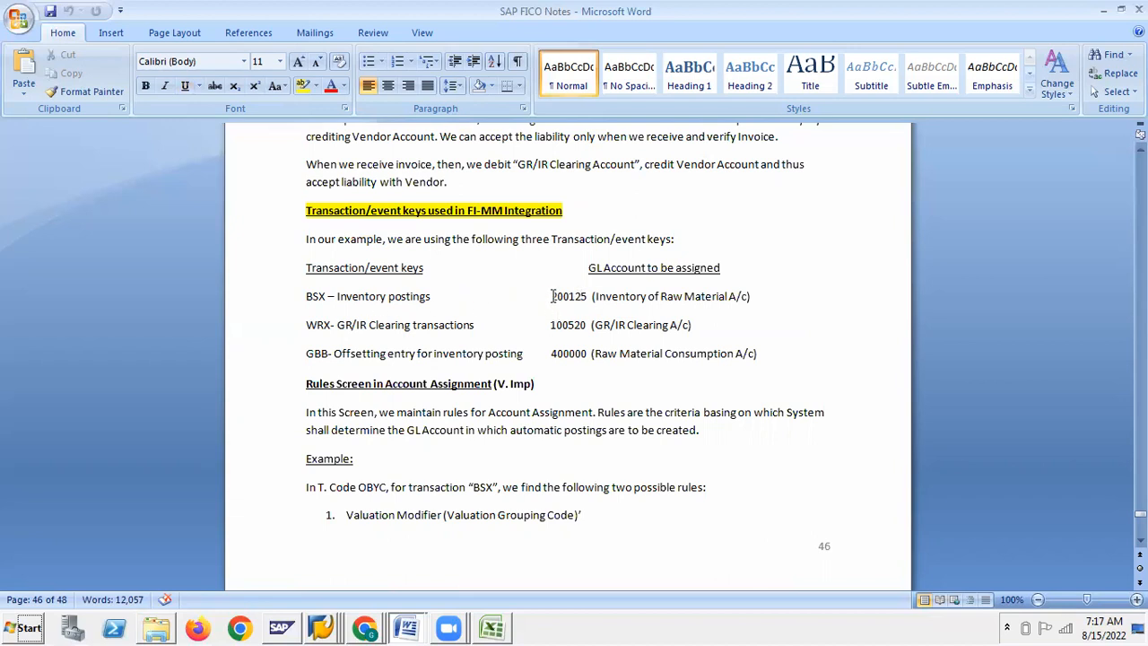
# Switch to SAP and start centrally editing G/L accounts (FS00) in a new session, keeping the OBYC session open
pyautogui.moveTo(323, 628)
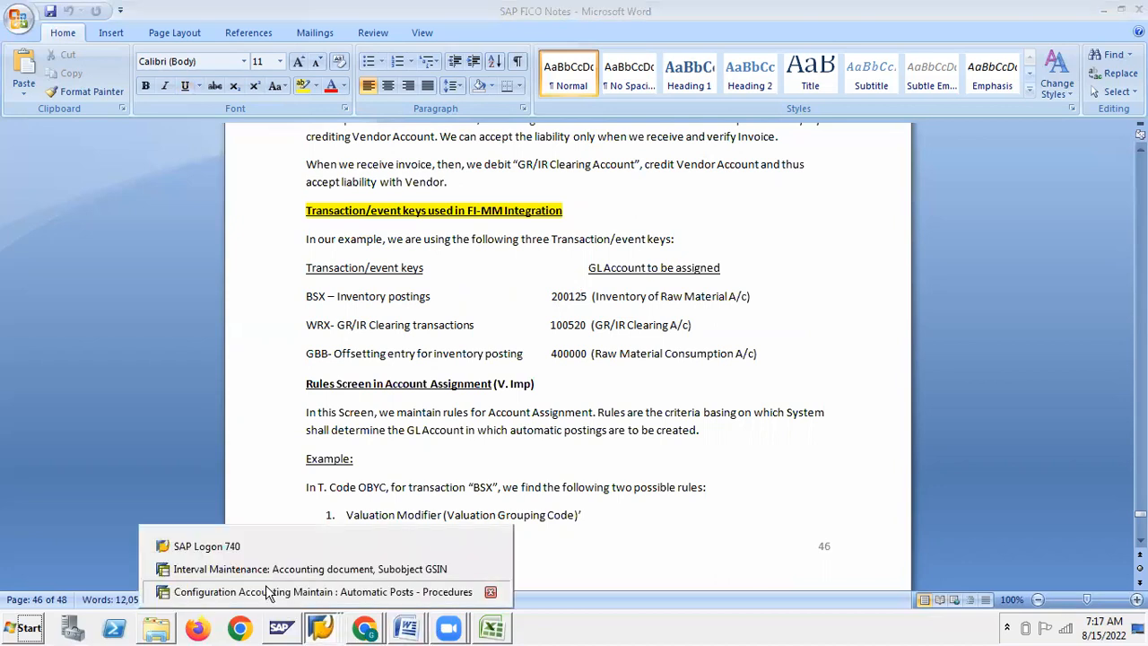
pyautogui.click(269, 592)
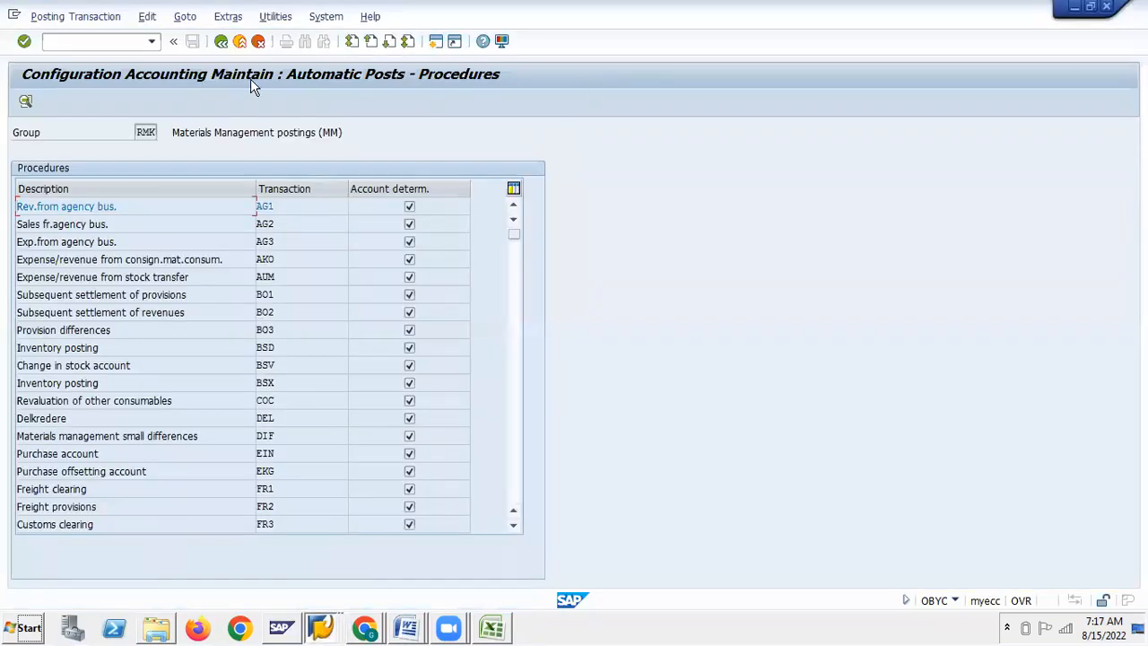
pyautogui.press('F3')
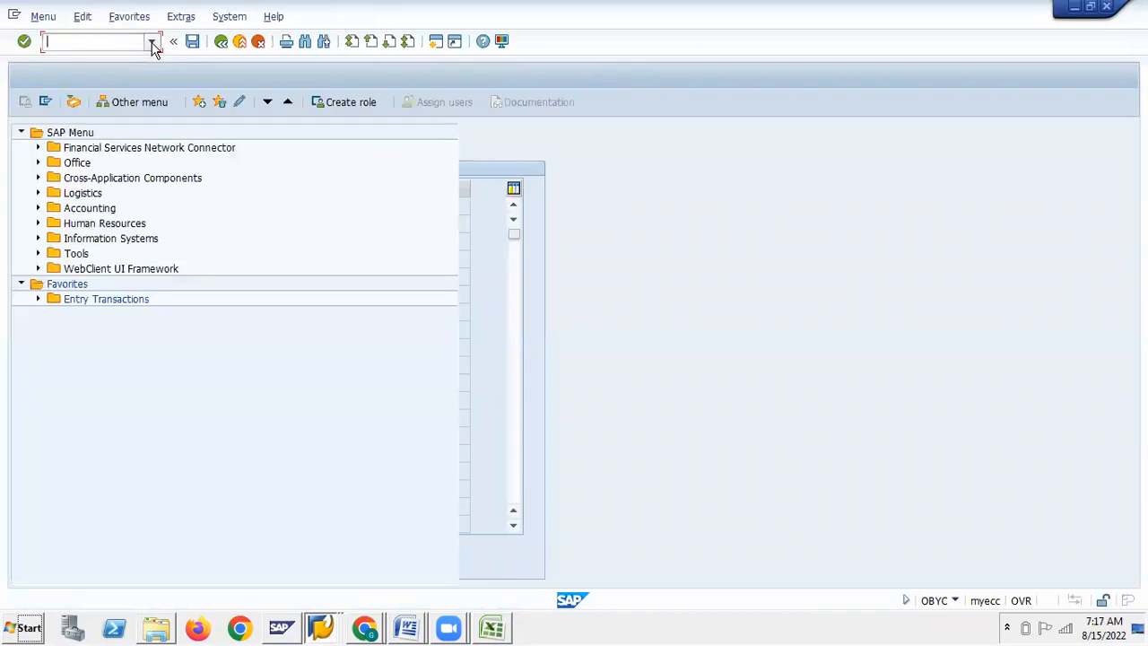
pyautogui.click(152, 42)
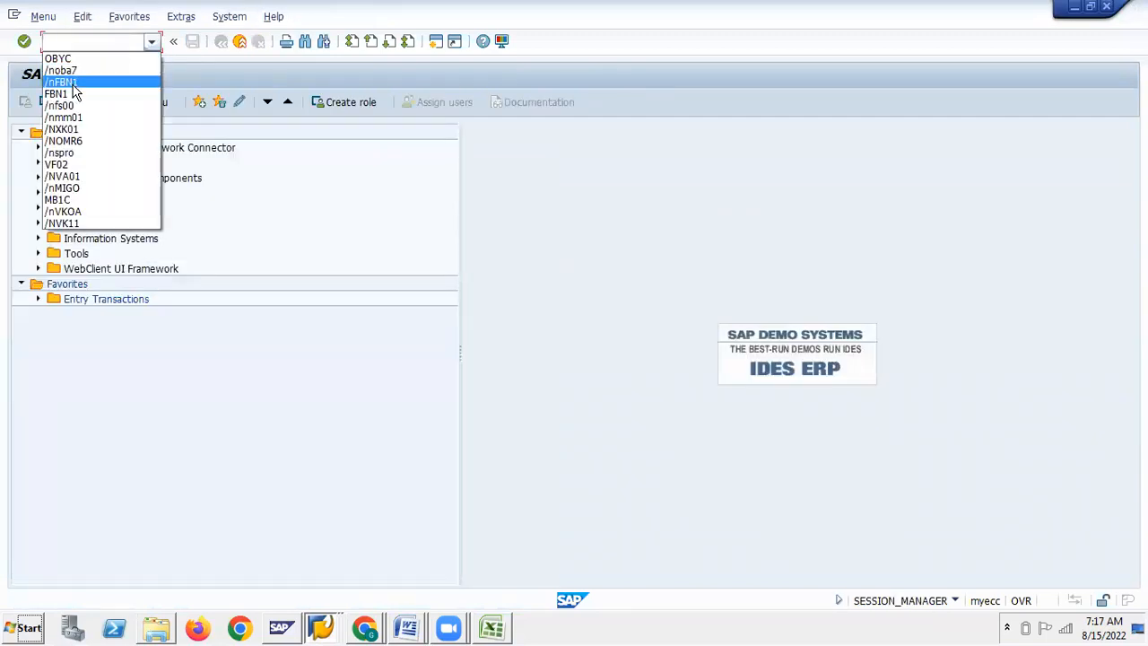
pyautogui.click(60, 105)
pyautogui.click(24, 42)
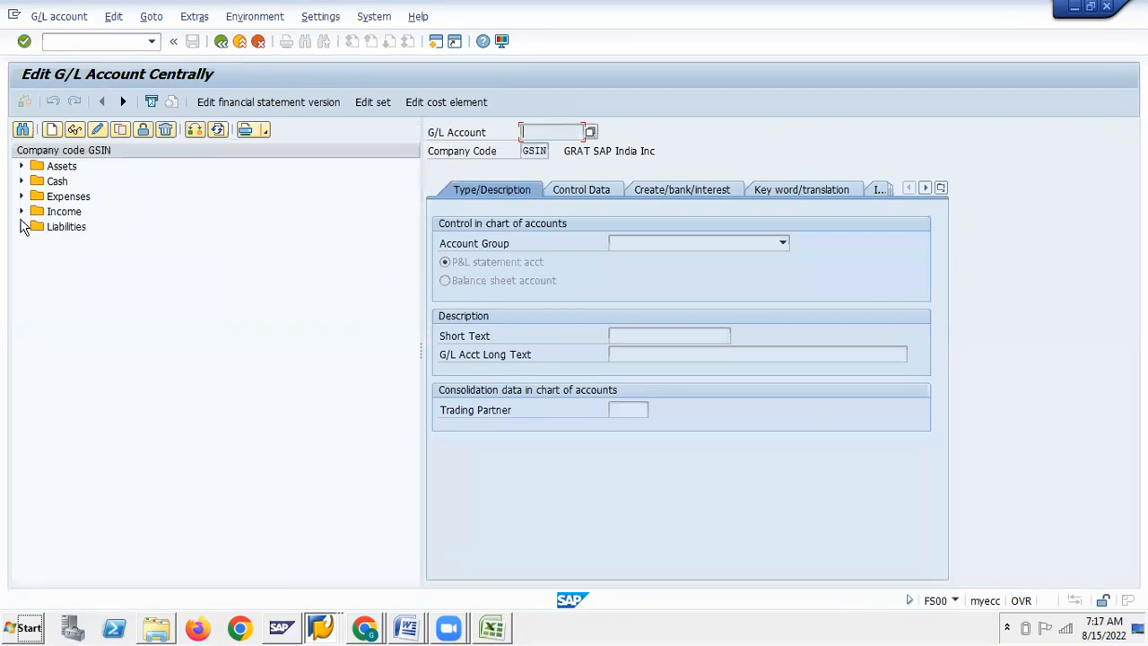
# Compare the G/L account definitions in the FI MM Integration document with the event keys section of SAP FICO Notes
pyautogui.hotkey('alt', 'Tab')
pyautogui.hotkey('alt', 'Tab')
pyautogui.hotkey('alt', 'Tab')
pyautogui.hotkey('alt', 'Tab')
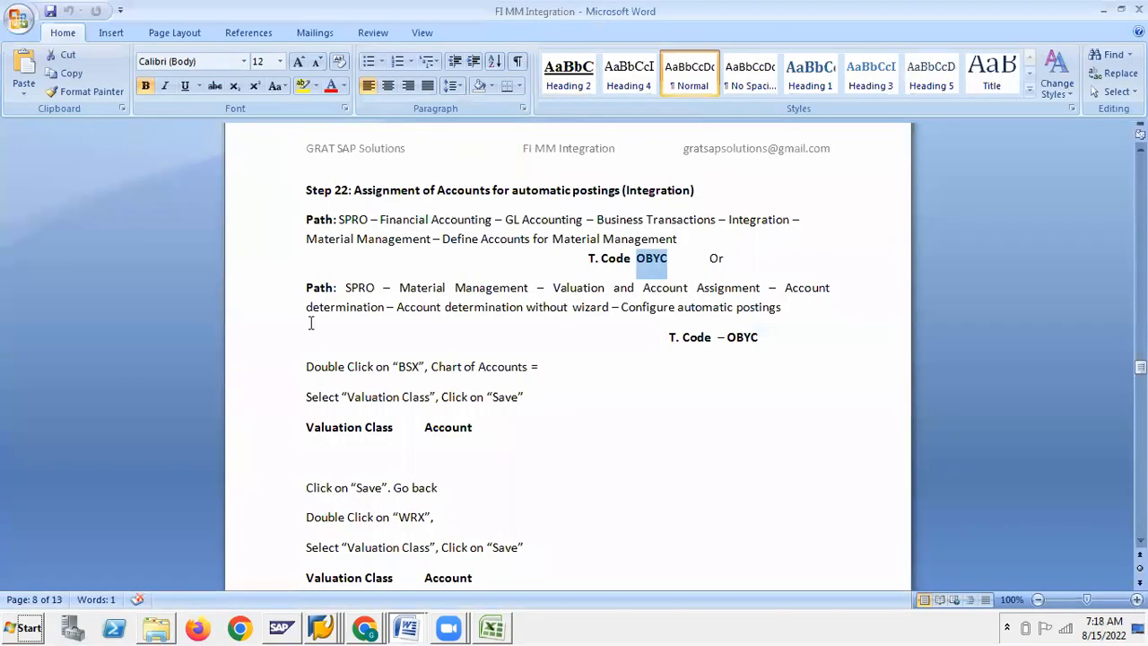
pyautogui.scroll(8, 328, 347)
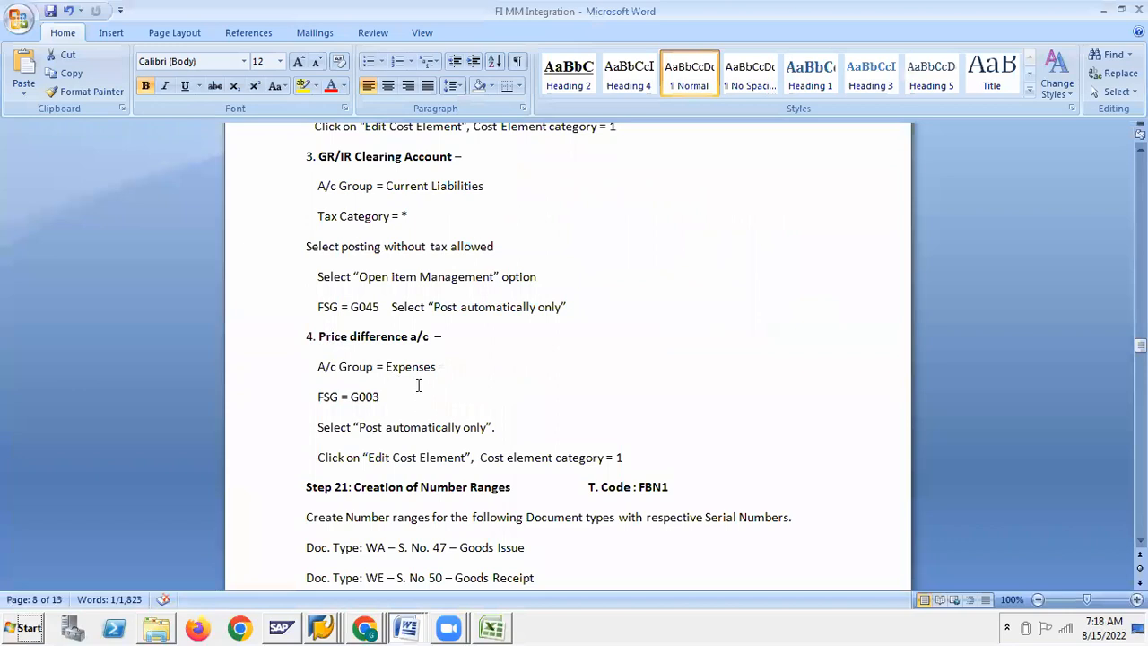
pyautogui.scroll(4, 395, 235)
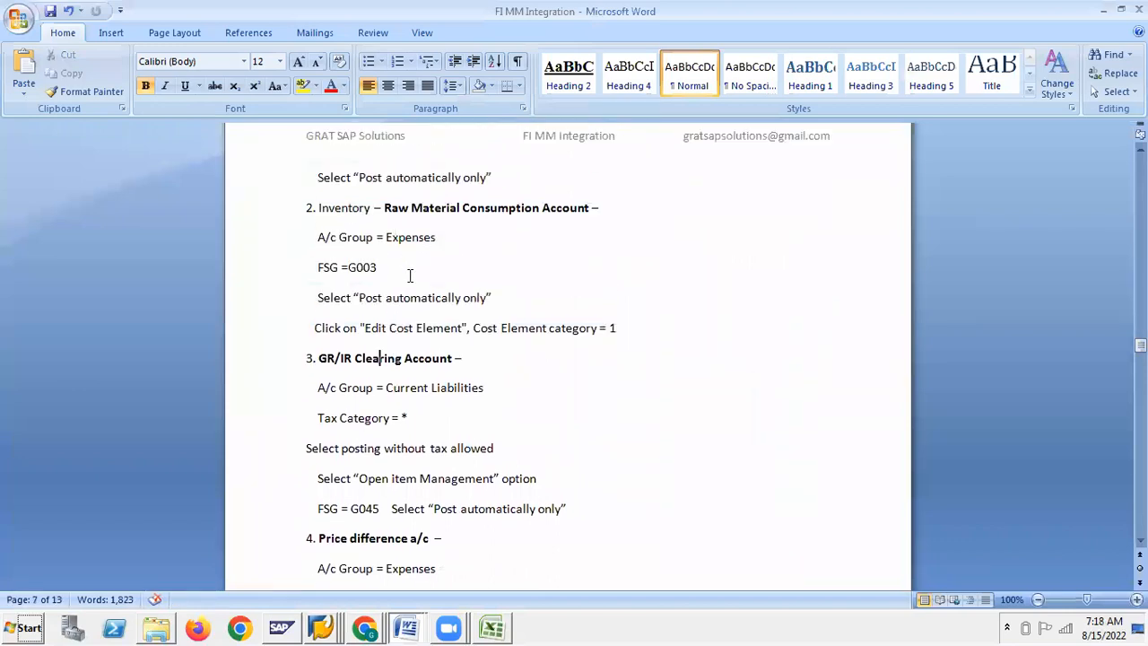
pyautogui.scroll(7, 446, 293)
pyautogui.hotkey('alt', 'Tab')
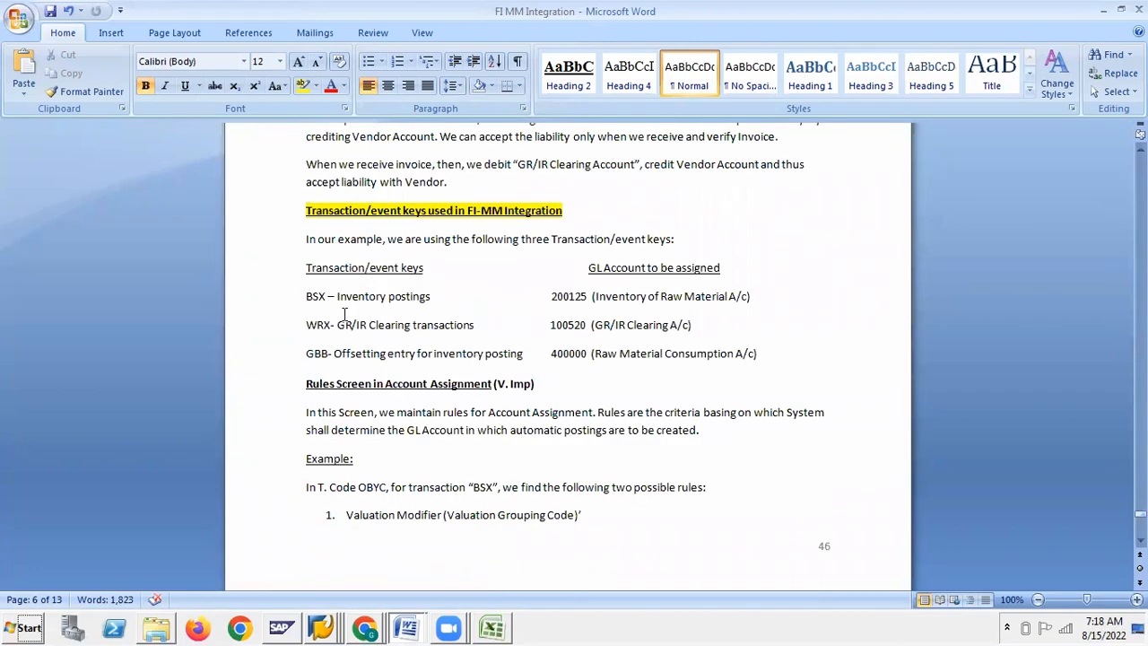
pyautogui.click(391, 299)
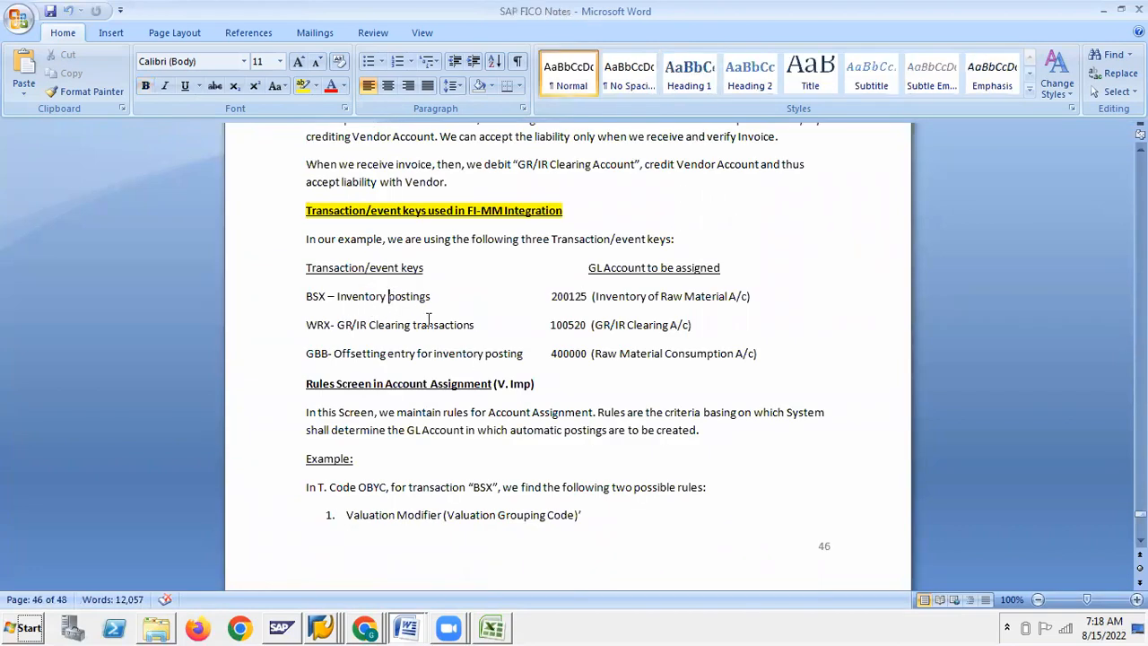
# Return to OBYC in SAP and open the BSX inventory posting procedure for chart of accounts GSIN, checking Step 22 in the notes
pyautogui.click(321, 630)
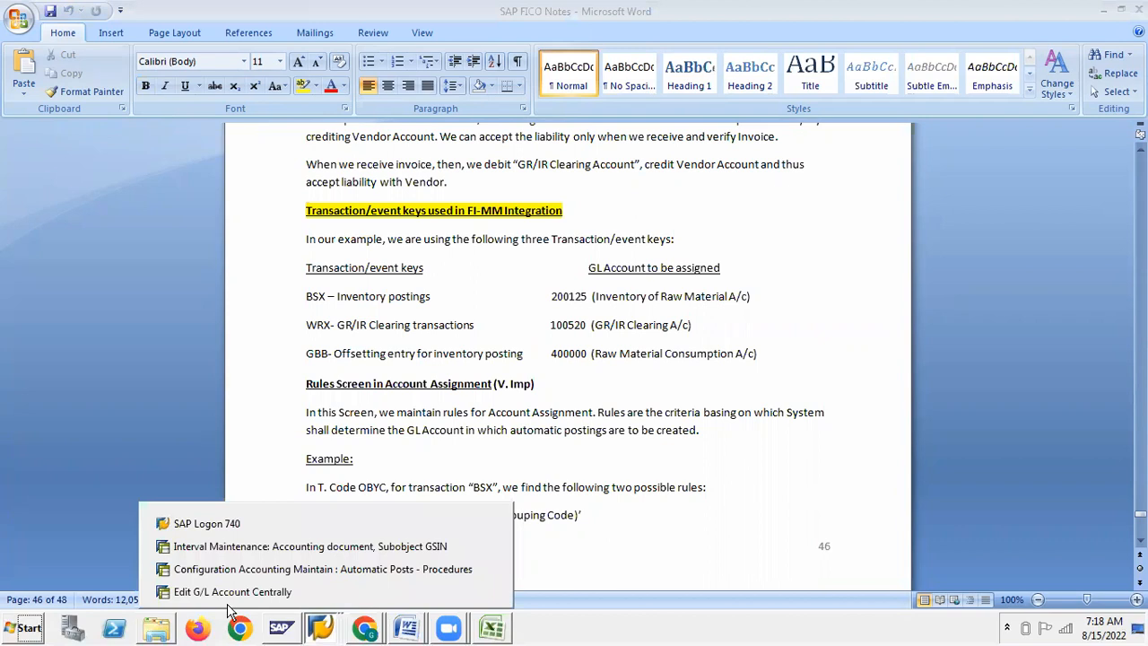
pyautogui.click(221, 569)
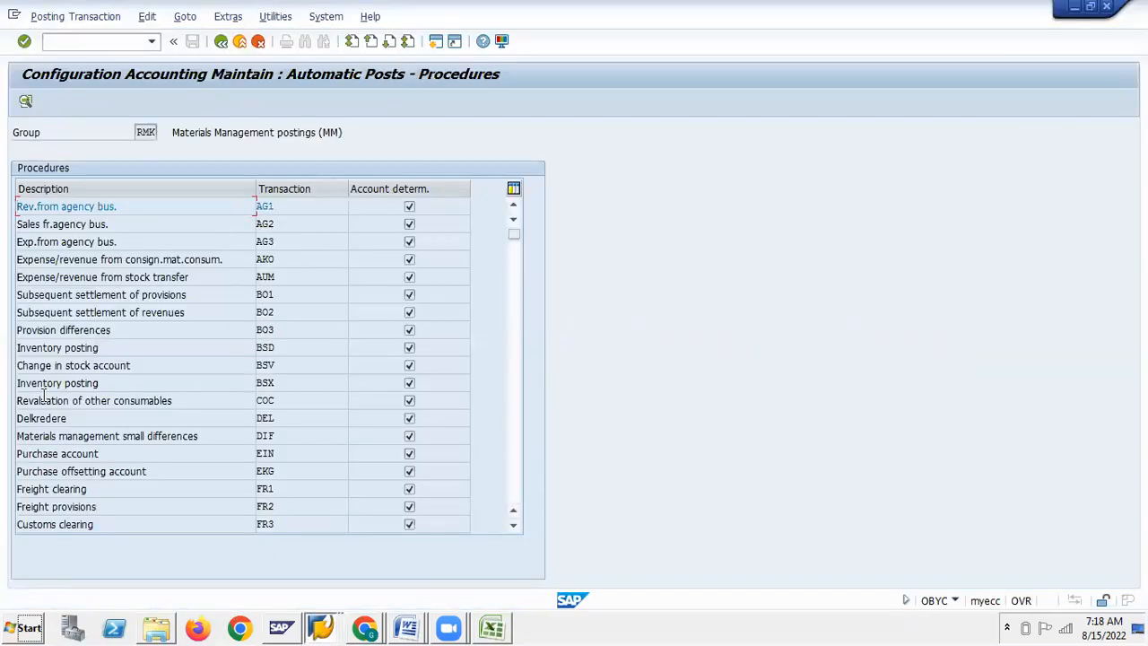
pyautogui.doubleClick(273, 383)
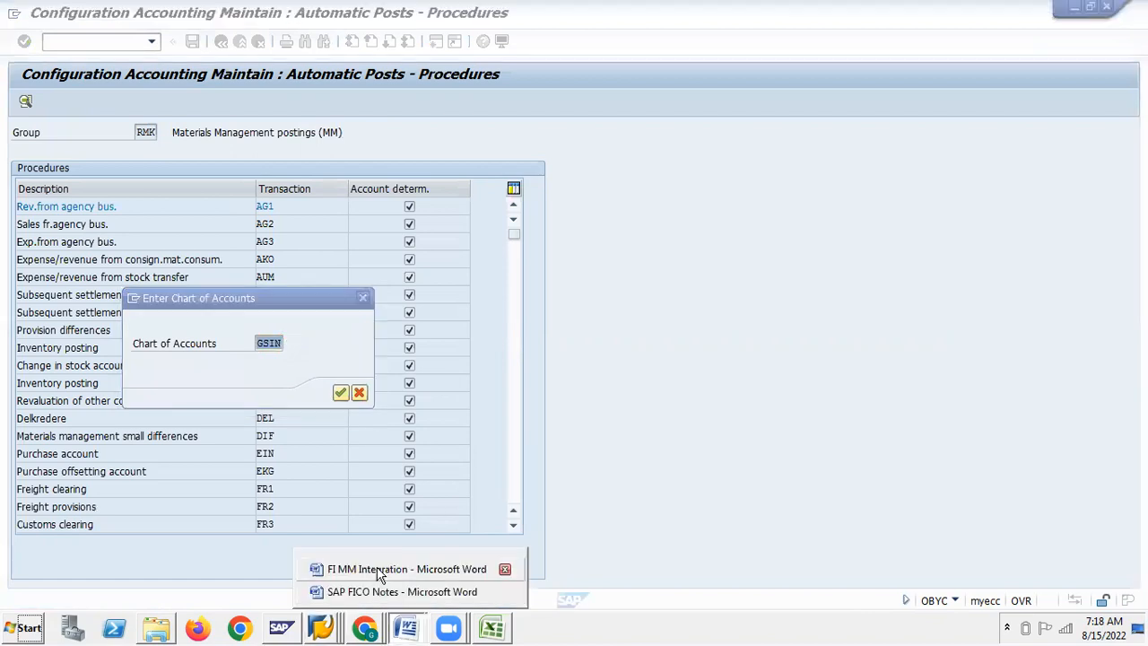
pyautogui.click(336, 568)
pyautogui.scroll(-20, 405, 433)
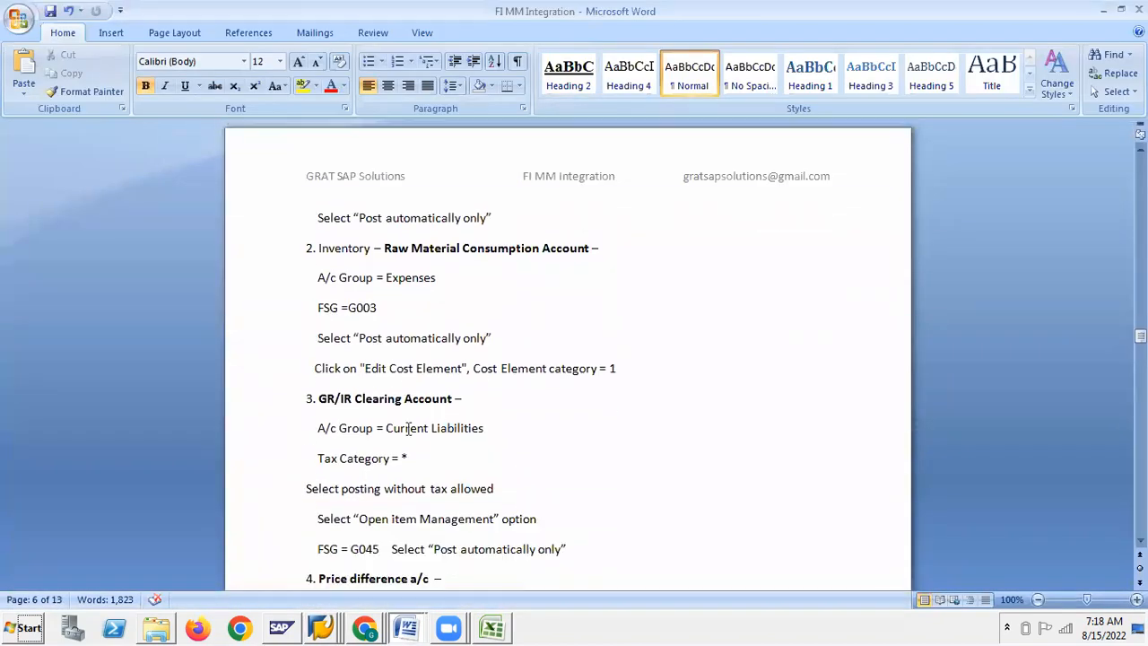
pyautogui.scroll(-3, 409, 433)
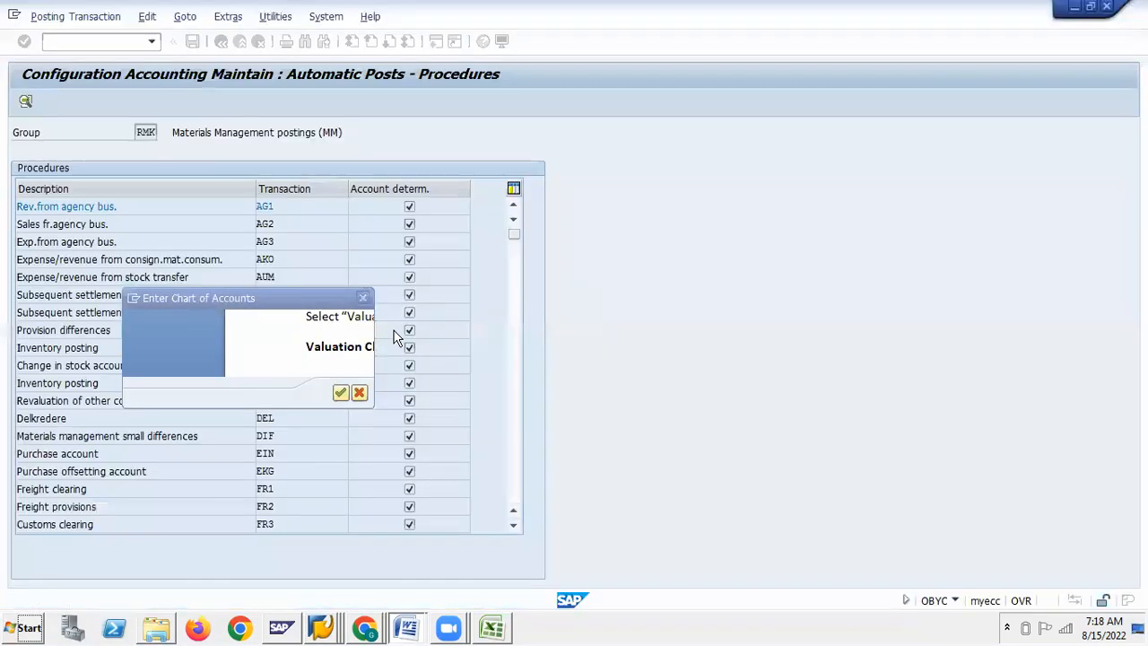
pyautogui.click(340, 394)
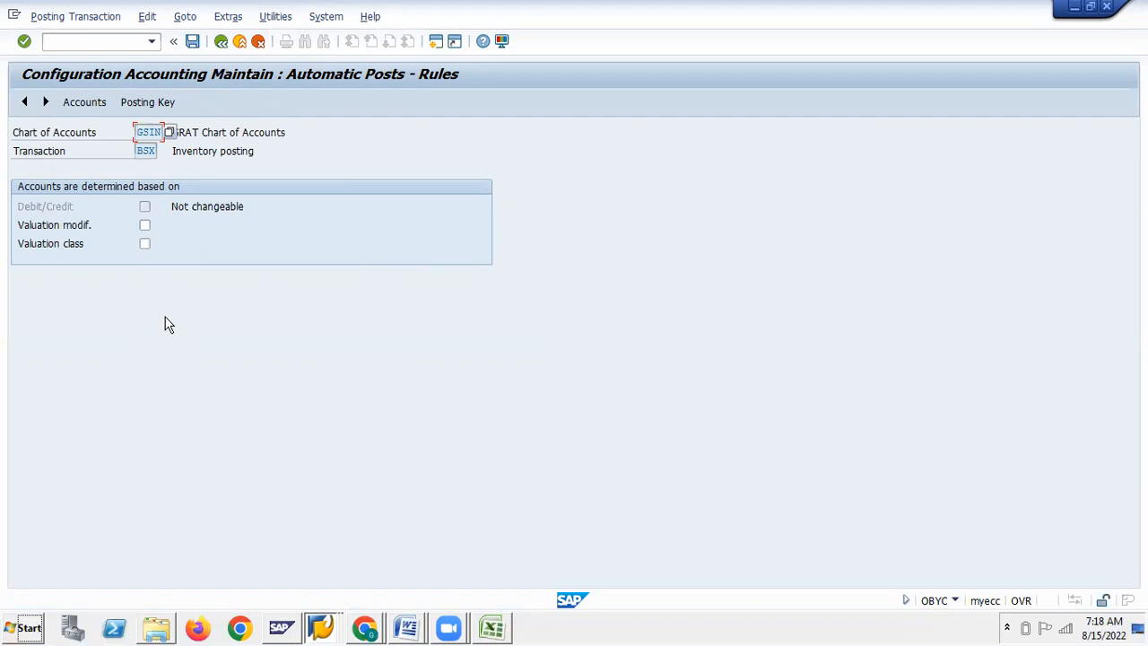
# Make account determination for BSX depend on the valuation class and save the rules, as the notes instruct
pyautogui.click(146, 245)
pyautogui.hotkey('alt', 'Tab')
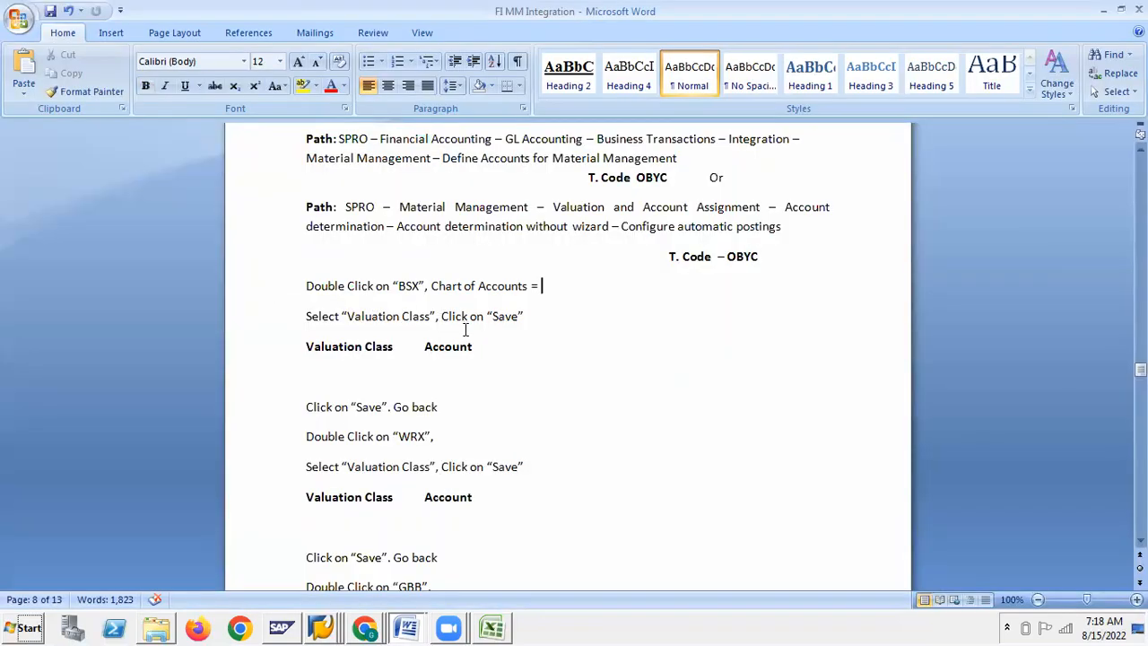
pyautogui.hotkey('alt', 'Tab')
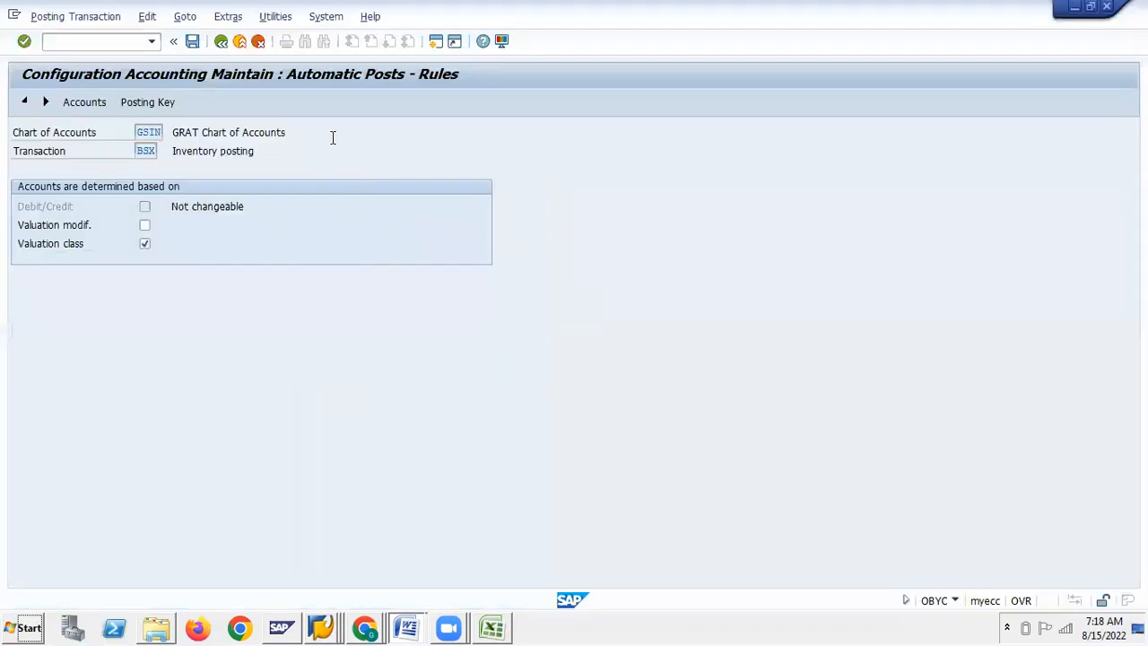
pyautogui.click(191, 45)
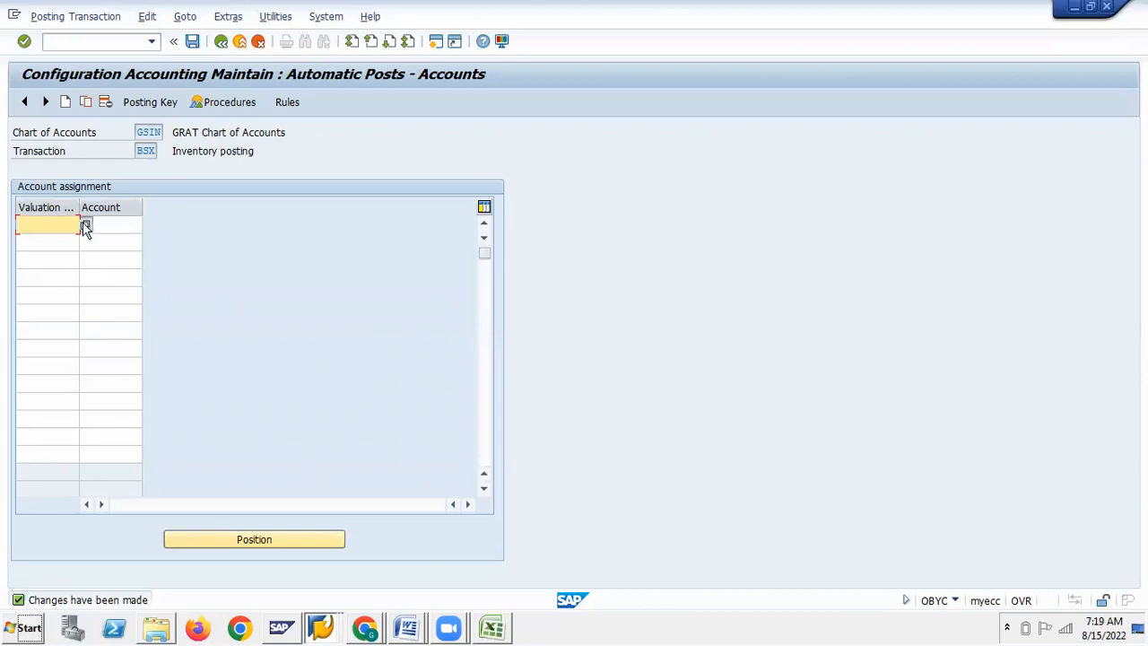
# Choose valuation class 3000 (Raw materials-Dom) for the first BSX account assignment line
pyautogui.click(85, 224)
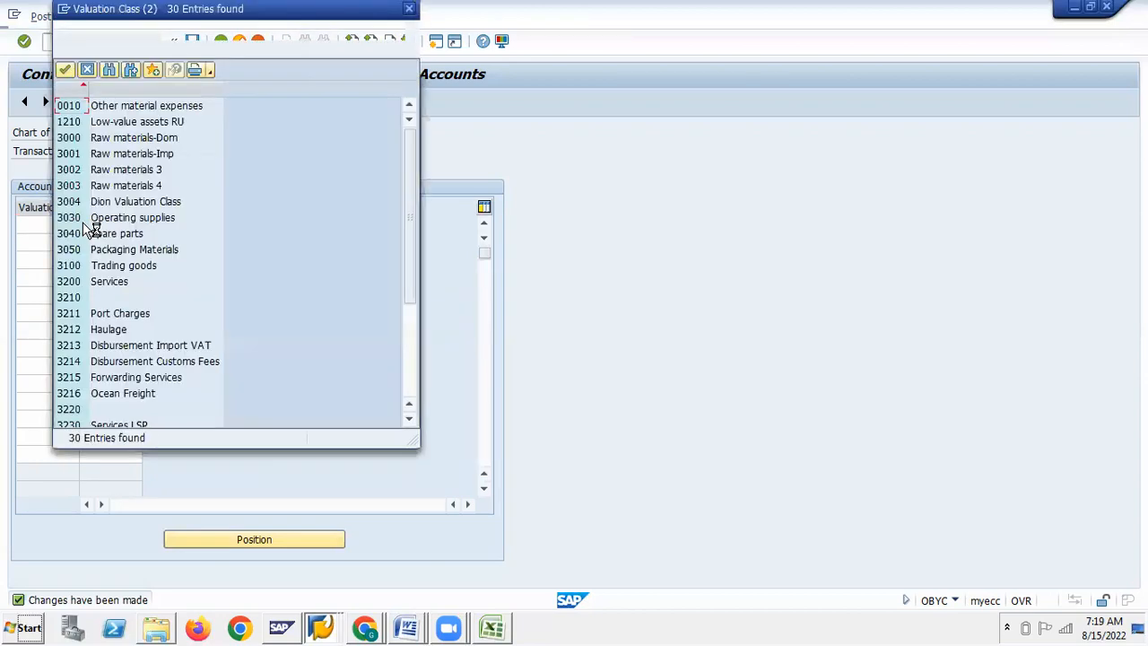
pyautogui.doubleClick(72, 143)
pyautogui.click(110, 224)
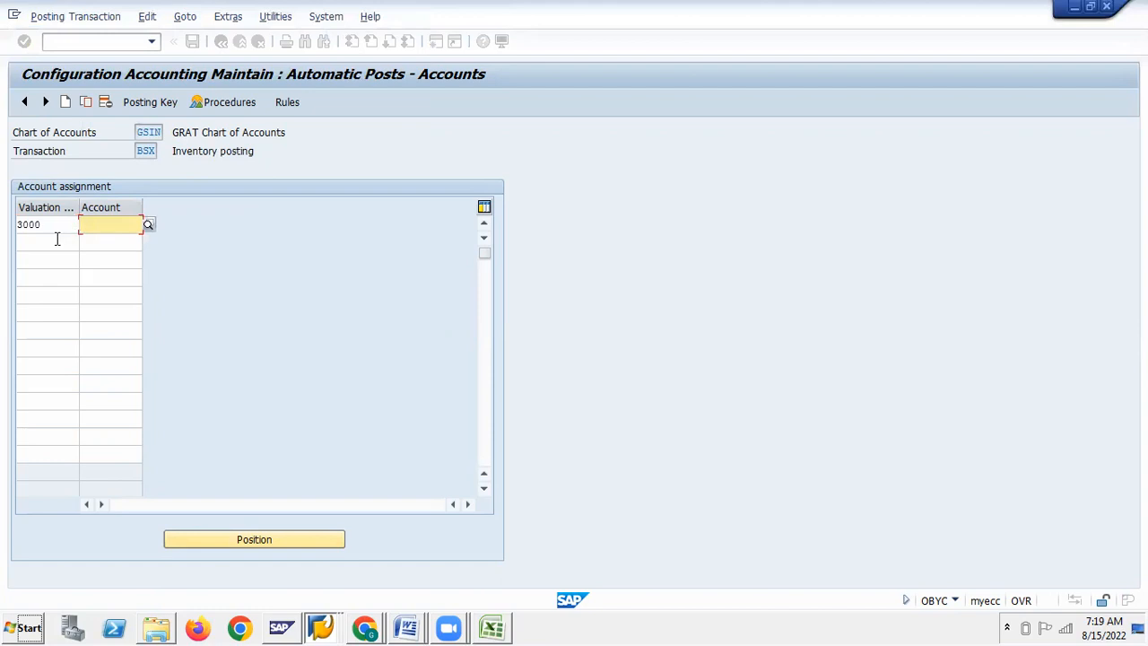
# Look up Inventory a/c among the Assets accounts in the FS00 session and assign account 200125 to valuation class 3000
pyautogui.hotkey('alt', 'Tab')
pyautogui.press('Tab')
pyautogui.press('Tab')
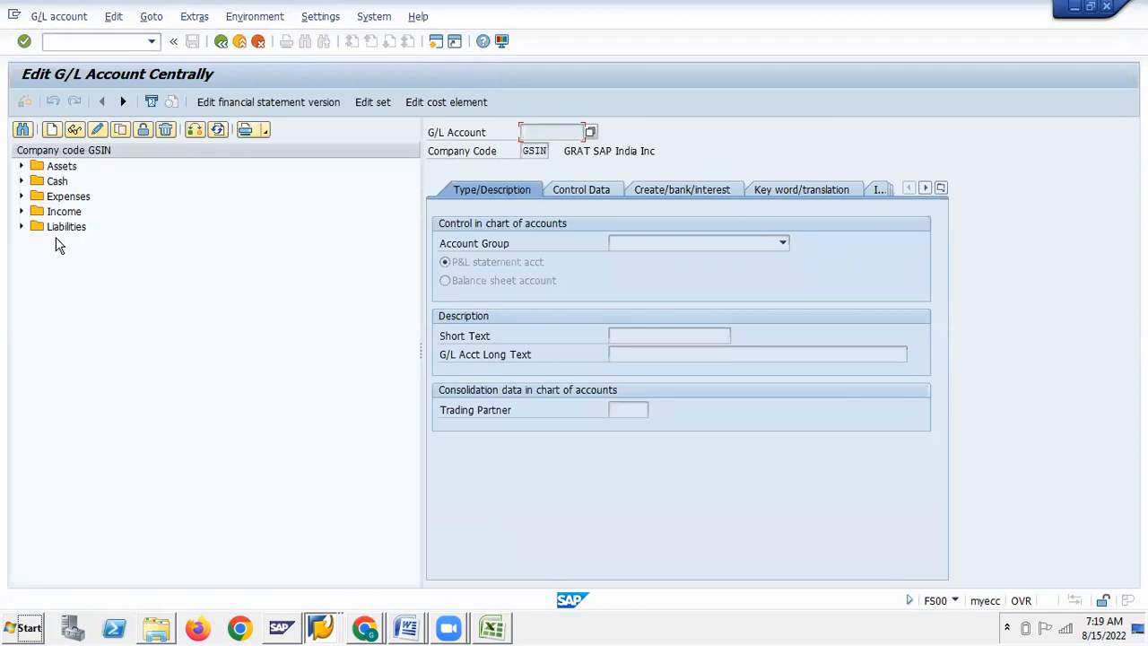
pyautogui.click(21, 166)
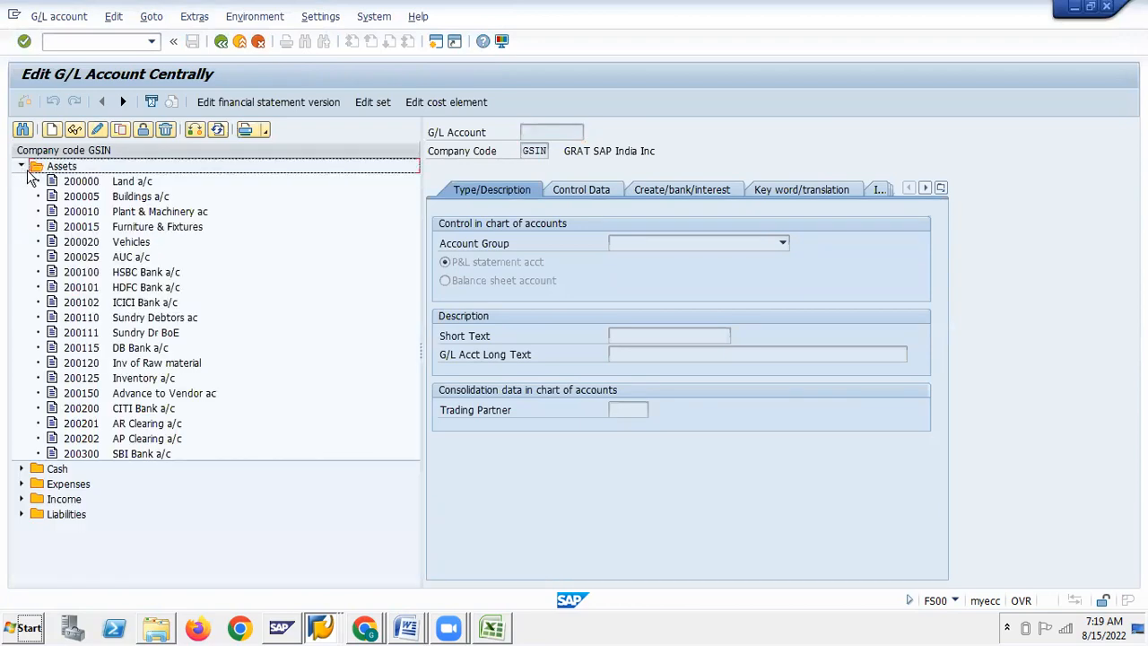
pyautogui.click(86, 379)
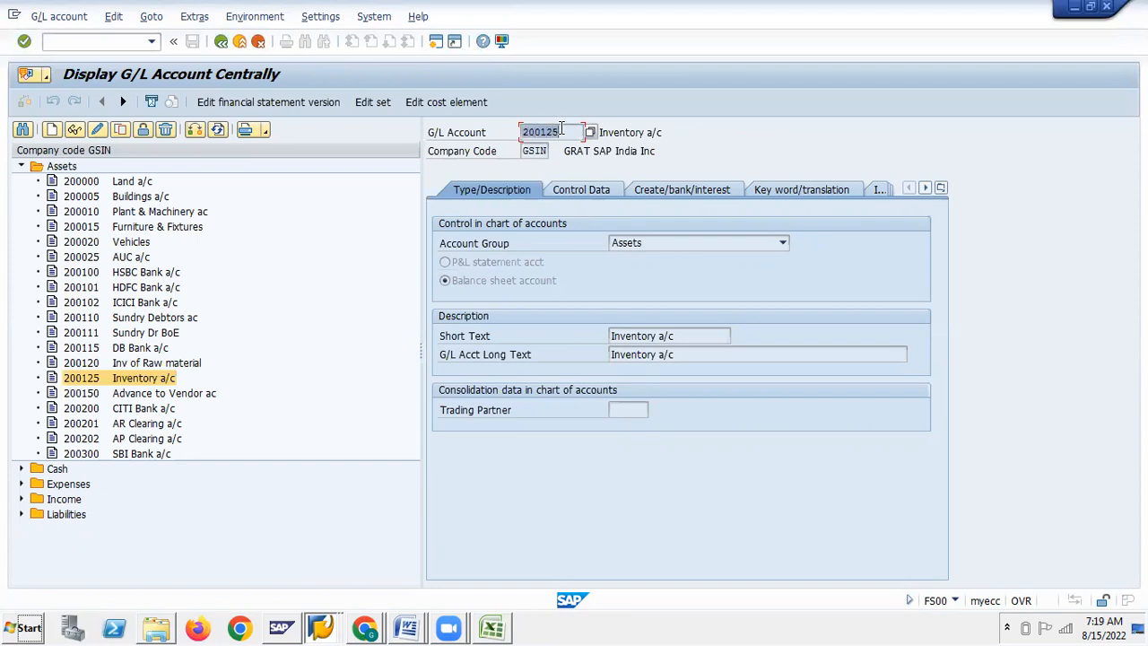
pyautogui.hotkey('alt', 'Tab')
pyautogui.write('200125')
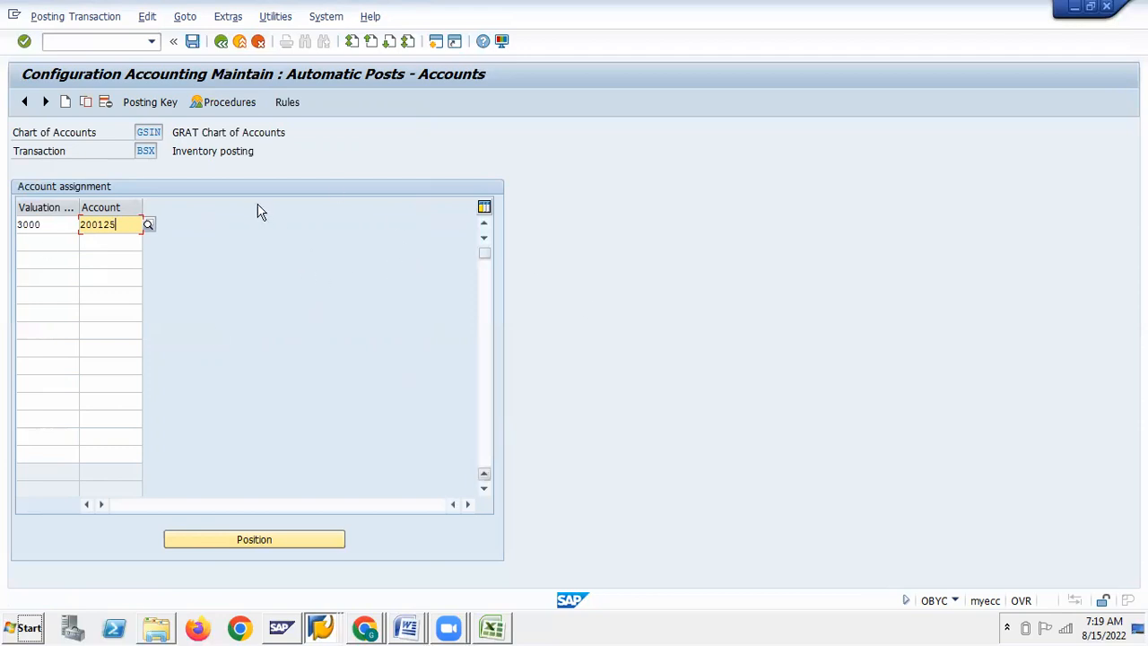
# Review the BSX assignment line and check the following WRX and GBB instructions in the FI MM Integration document
pyautogui.click(51, 225)
pyautogui.click(126, 225)
pyautogui.hotkey('alt', 'Tab')
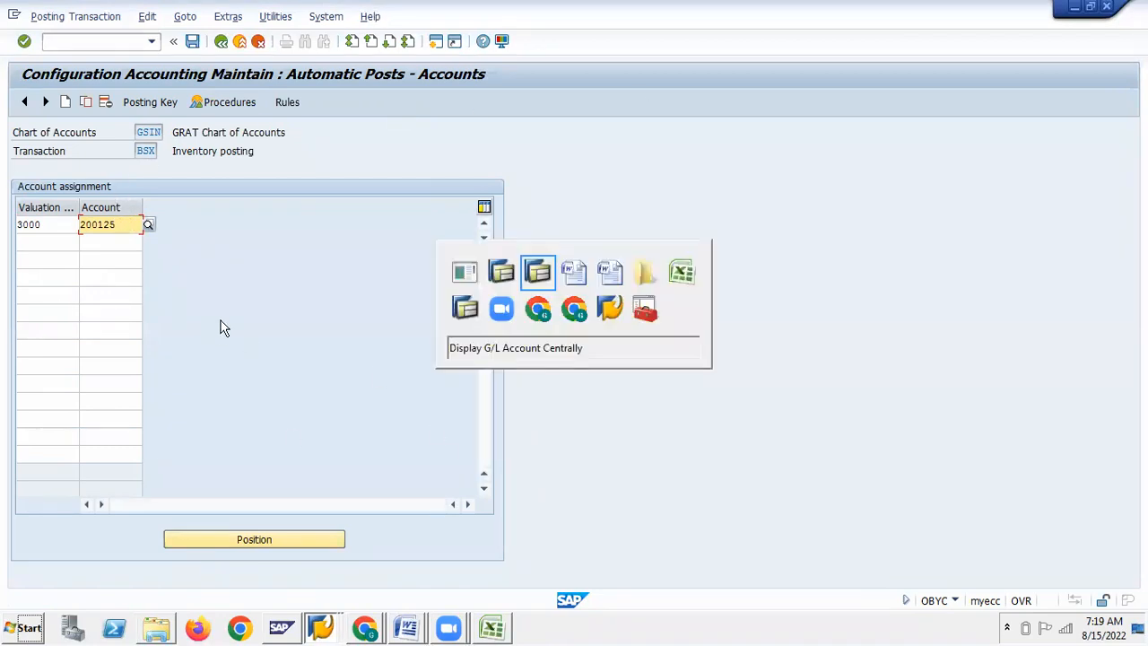
pyautogui.scroll(-5, 564, 441)
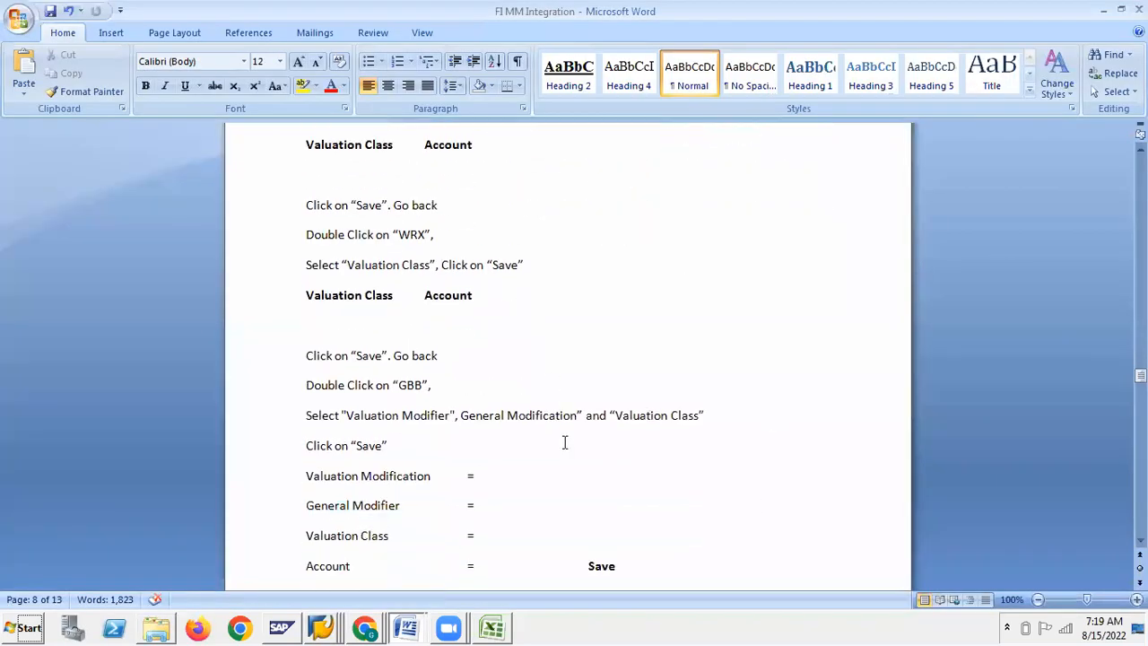
pyautogui.hotkey('alt', 'Tab')
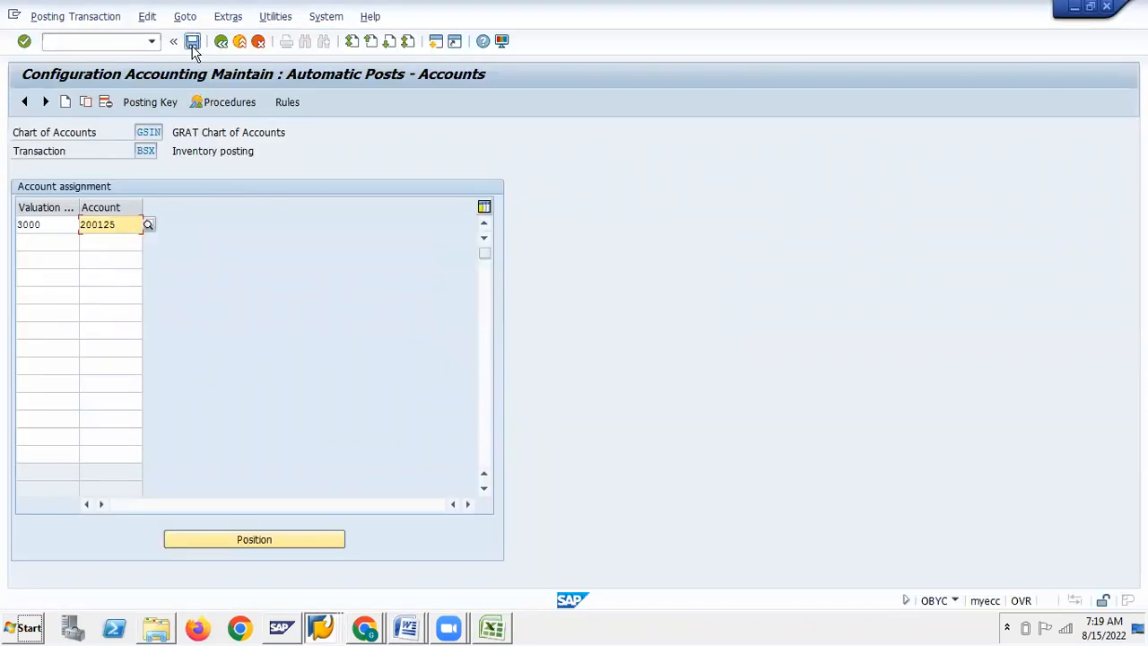
# Save the BSX account assignment in a new customizing request described as "Assignment of Accounts for automatic postings", copying that text from Step 22 of the integration document
pyautogui.click(192, 42)
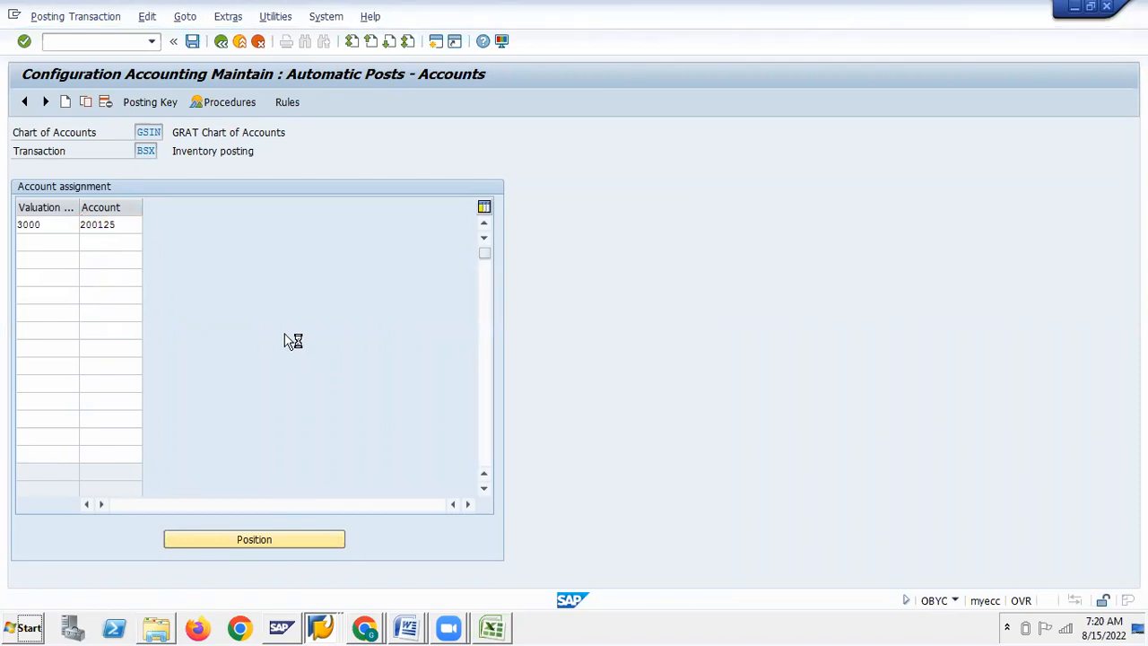
pyautogui.click(318, 282)
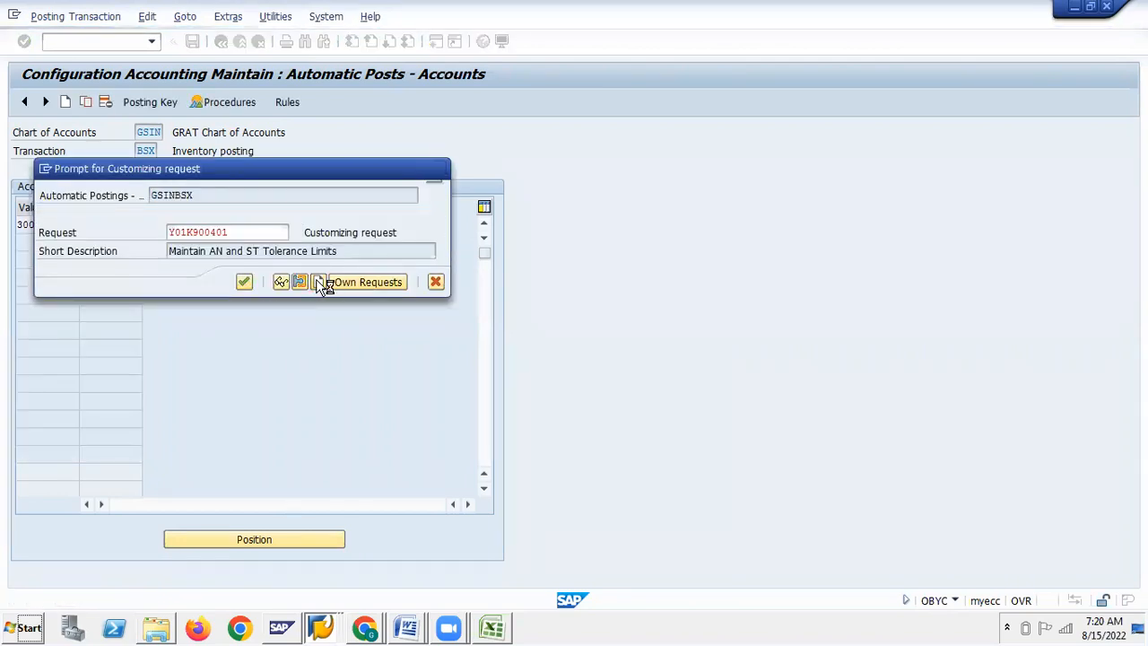
pyautogui.hotkey('alt', 'Tab')
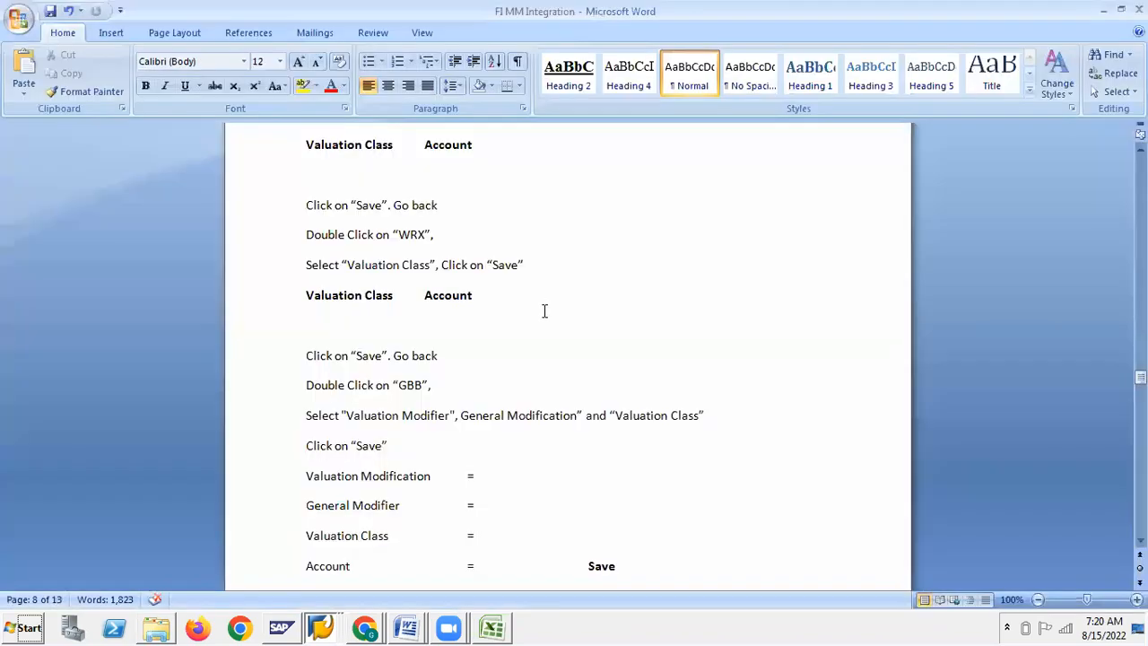
pyautogui.scroll(5, 544, 311)
pyautogui.moveTo(354, 150); pyautogui.dragTo(599, 148)
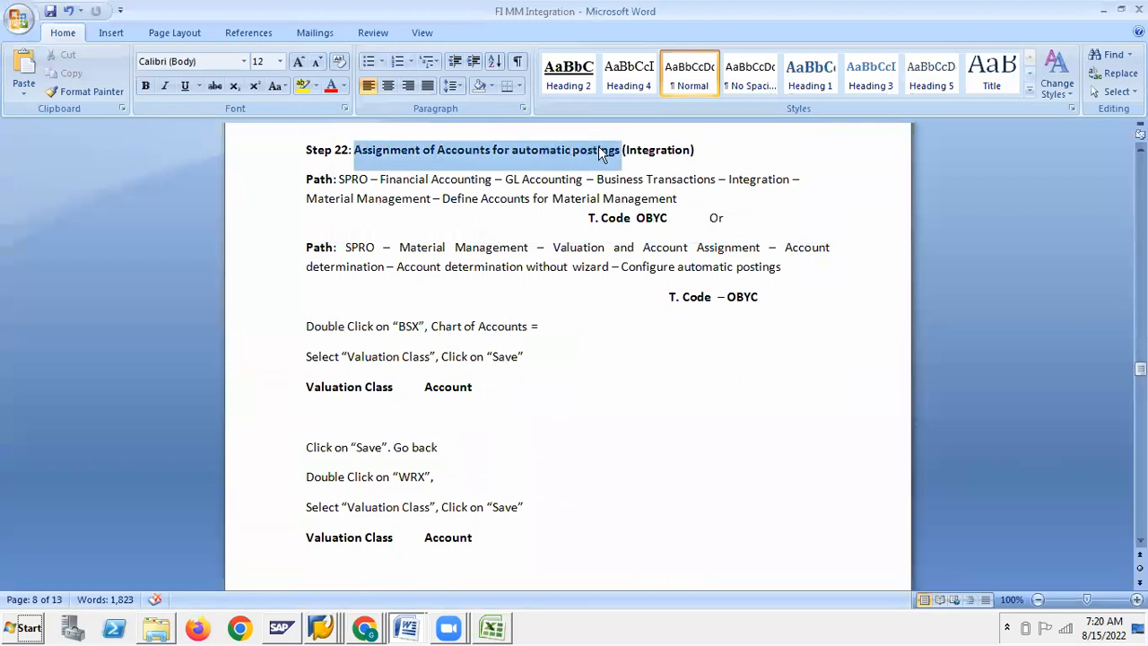
pyautogui.hotkey('ctrl', 'c')
pyautogui.hotkey('alt', 'Tab')
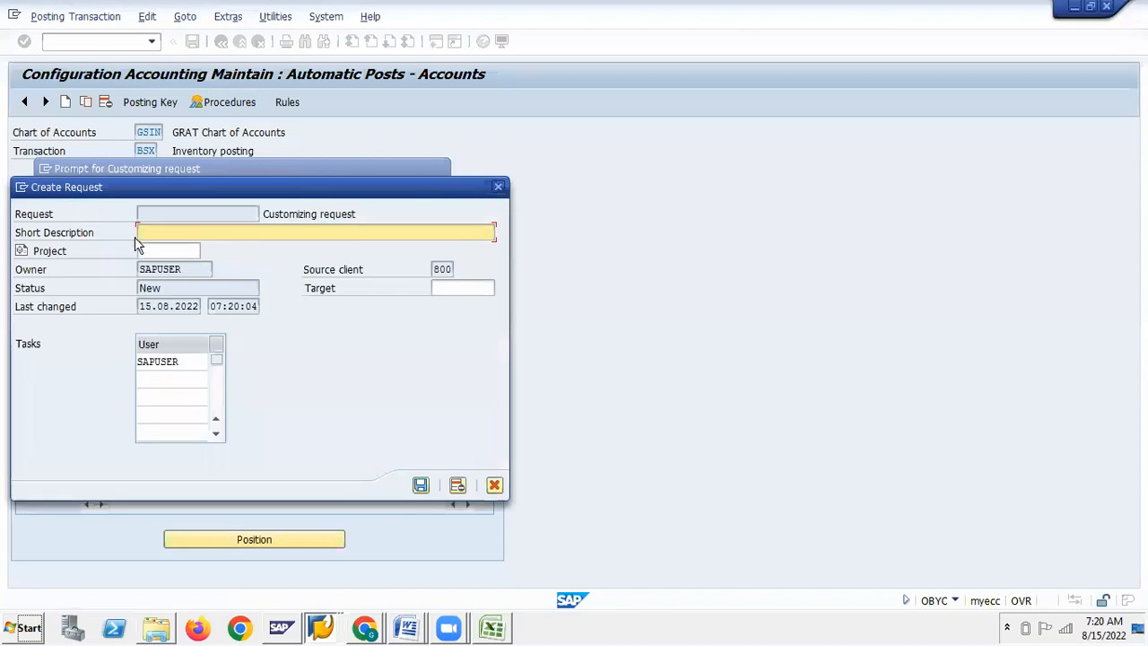
pyautogui.hotkey('ctrl', 'v')
pyautogui.click(420, 485)
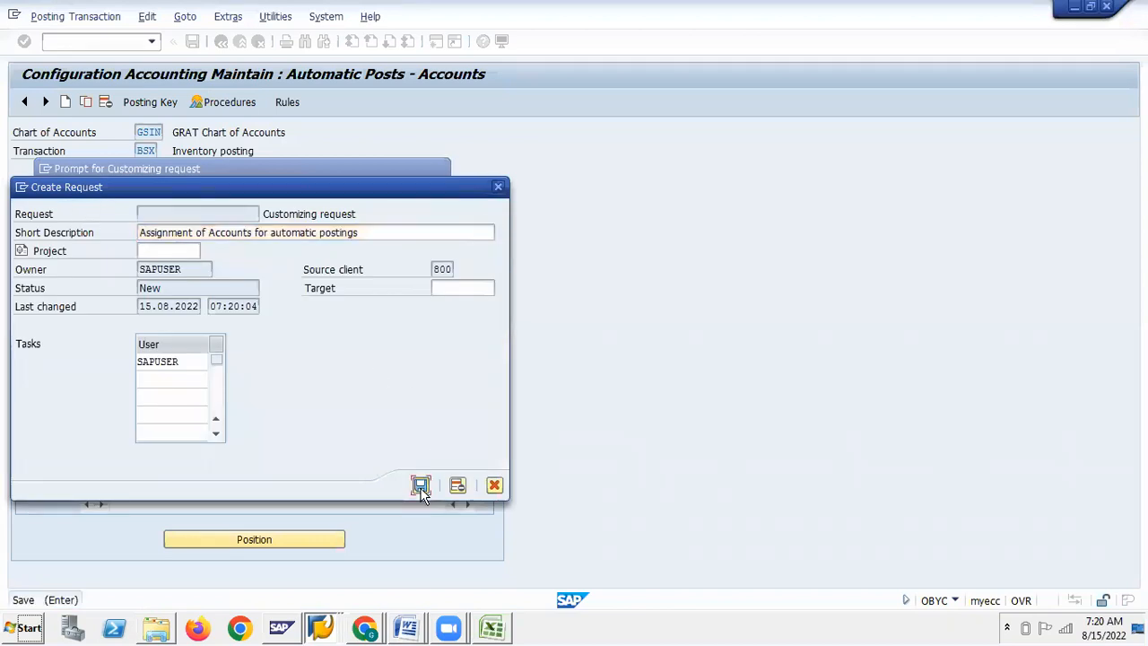
pyautogui.click(250, 281)
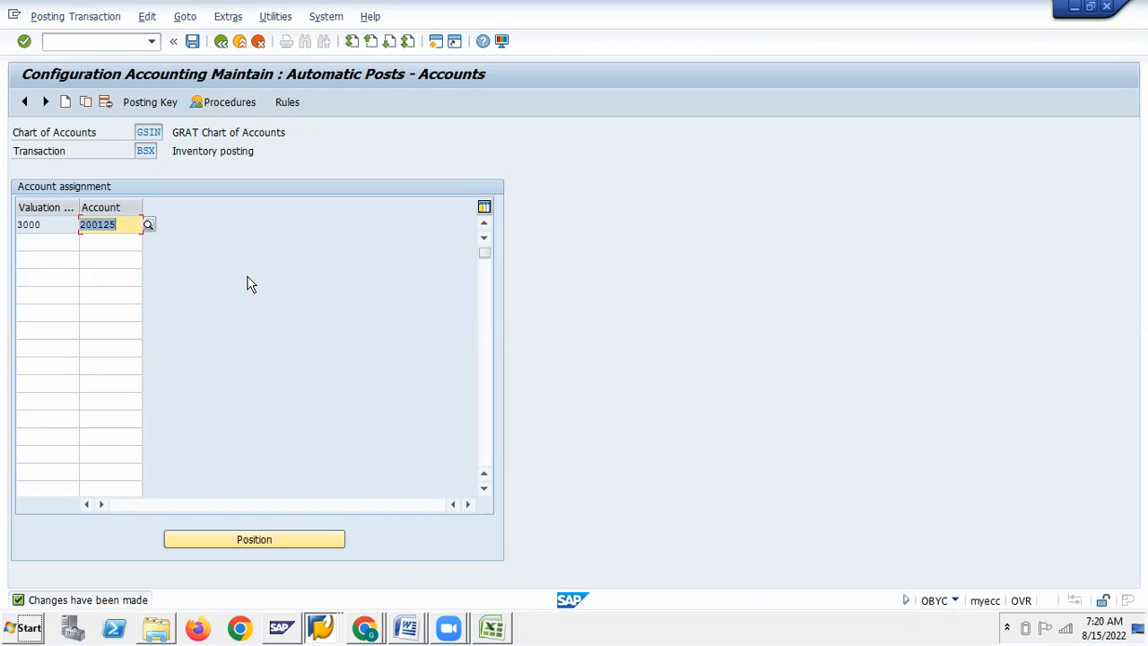
# Return to the procedures list, check the event keys in the SAP FICO Notes, and open the GR/IR clearing account procedure WRX
pyautogui.click(221, 41)
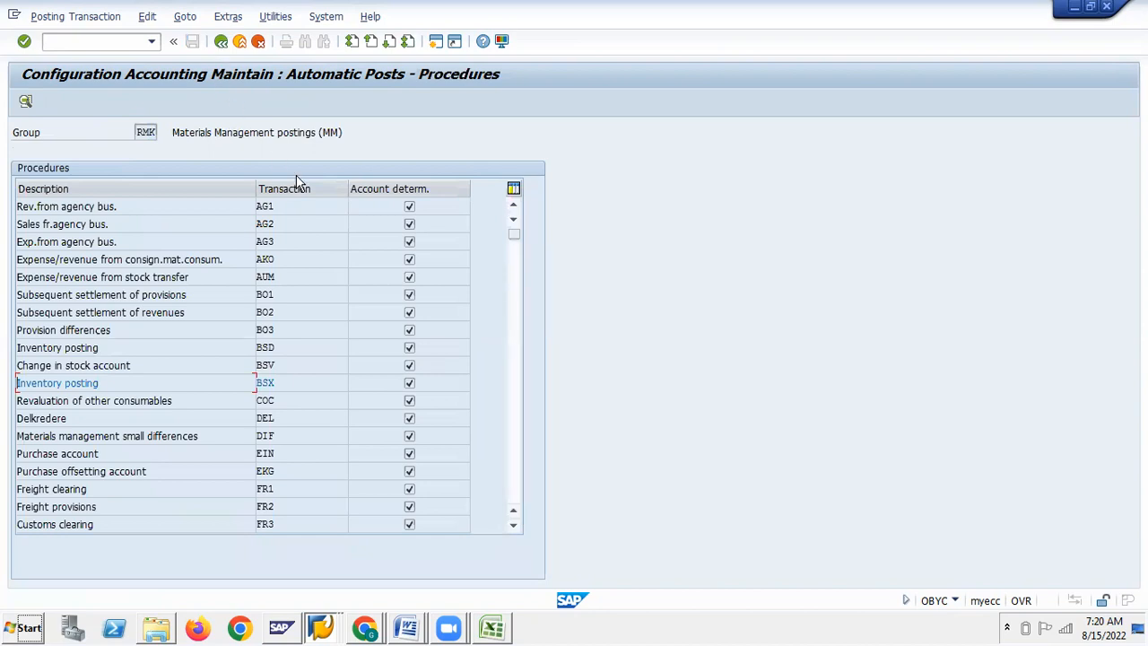
pyautogui.hotkey('alt', 'Tab')
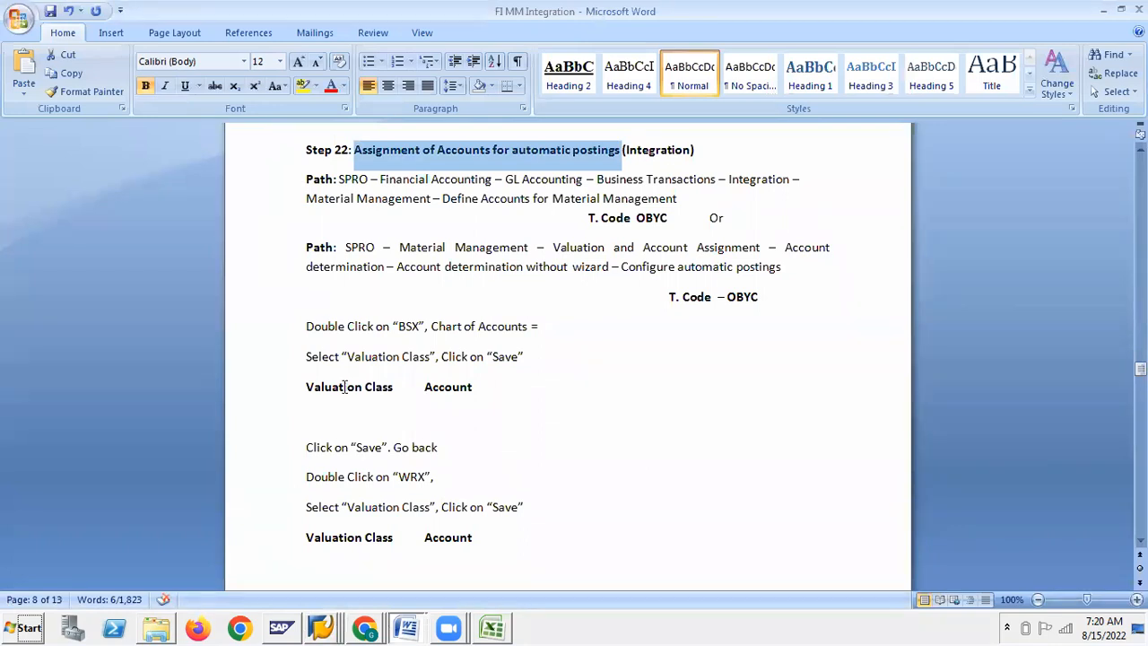
pyautogui.hotkey('alt', 'Tab')
pyautogui.press('Tab')
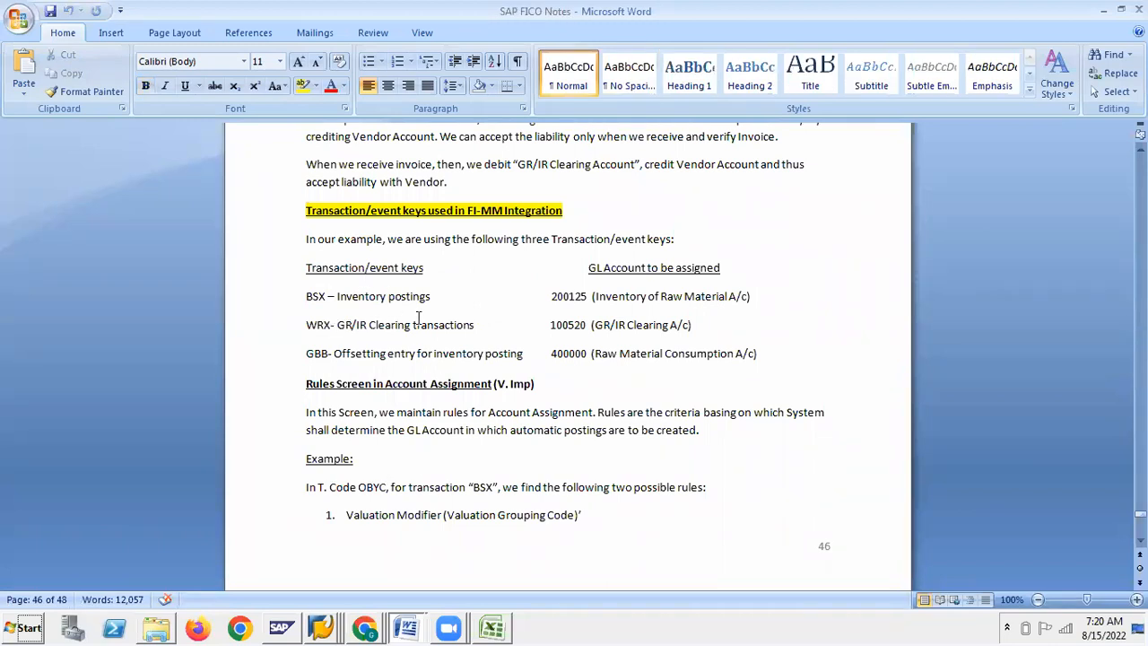
pyautogui.hotkey('alt', 'Tab')
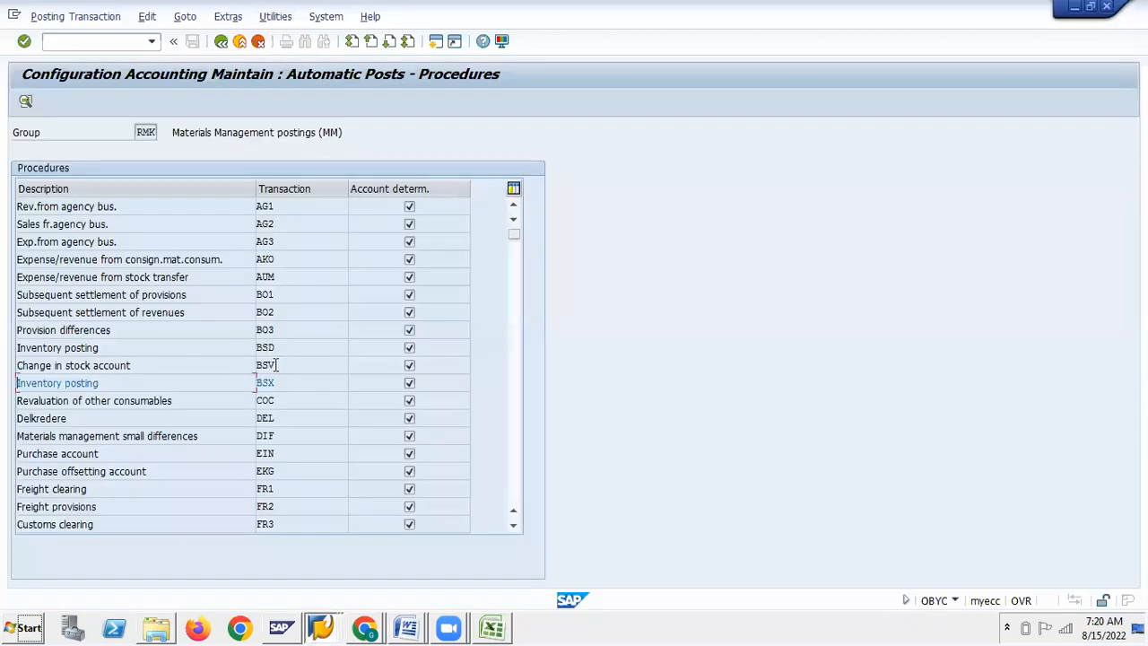
pyautogui.scroll(-6, 278, 365)
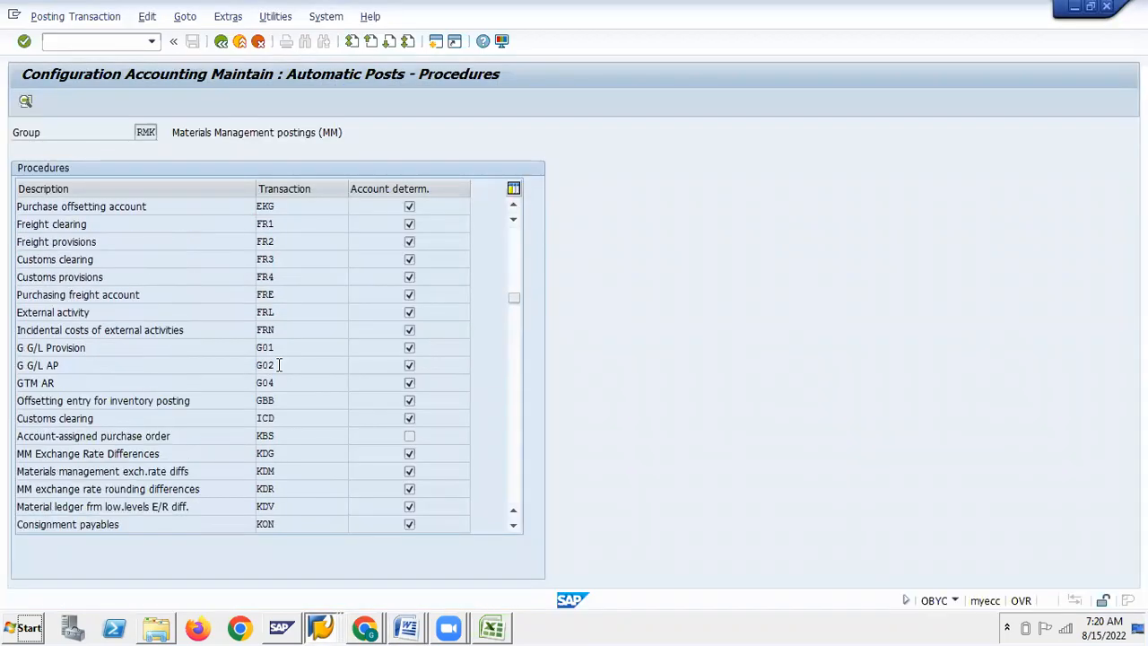
pyautogui.scroll(-9, 278, 365)
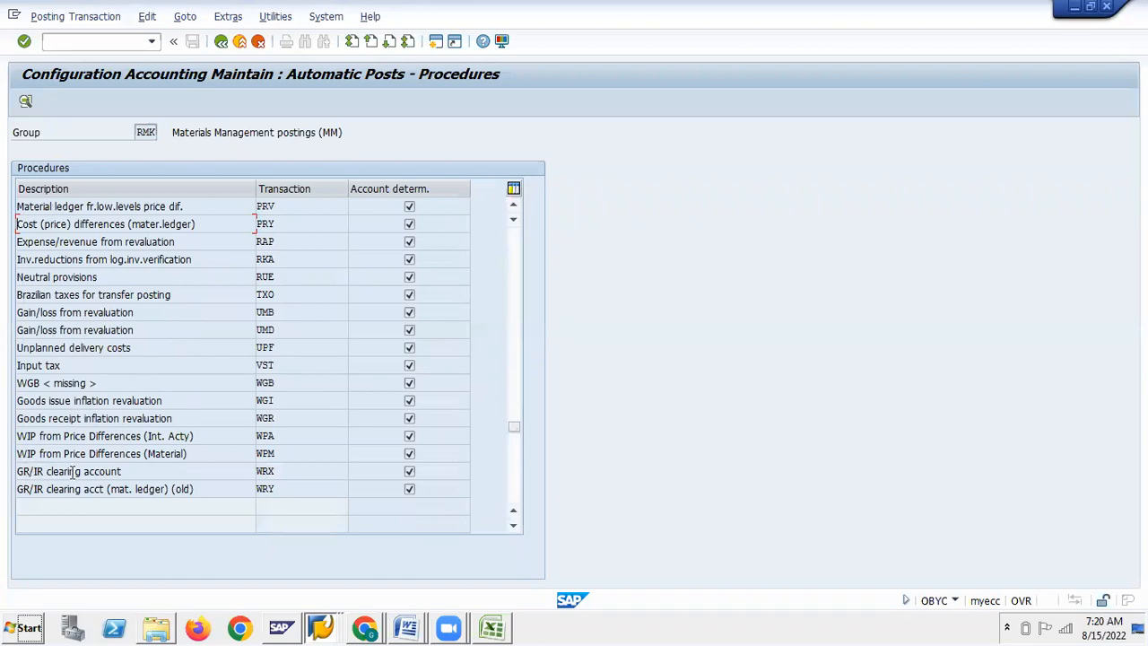
pyautogui.doubleClick(265, 471)
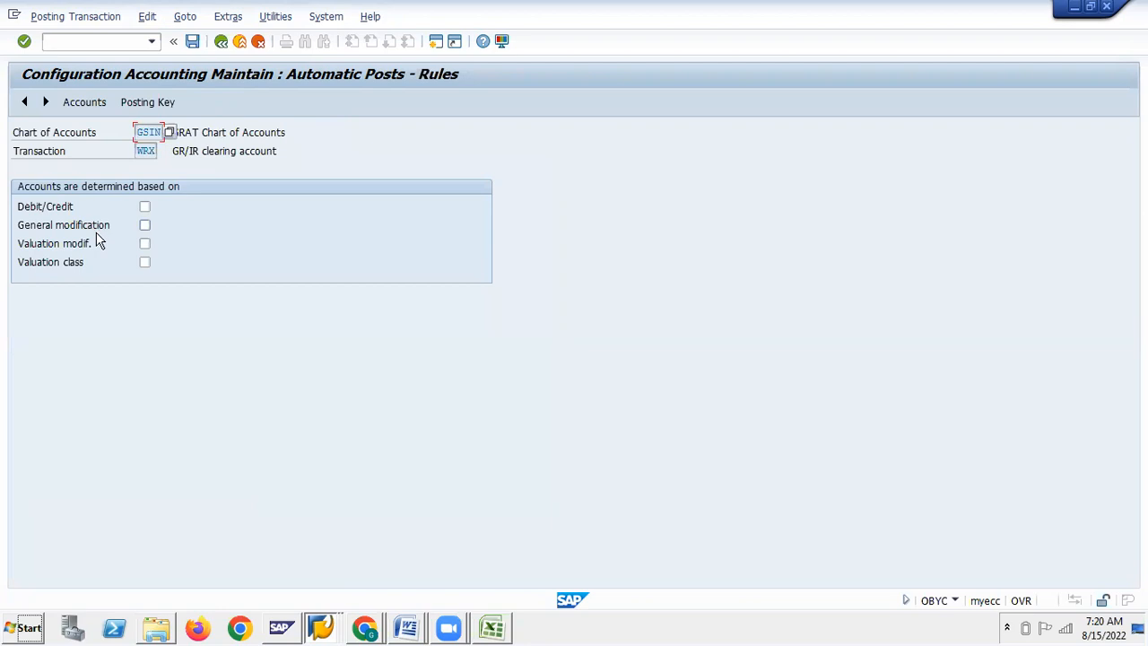
# Check the WRX account in the notes and display GR/IR Clearing Account 100520 from the Liabilities group in the FS00 session
pyautogui.hotkey('alt', 'Tab')
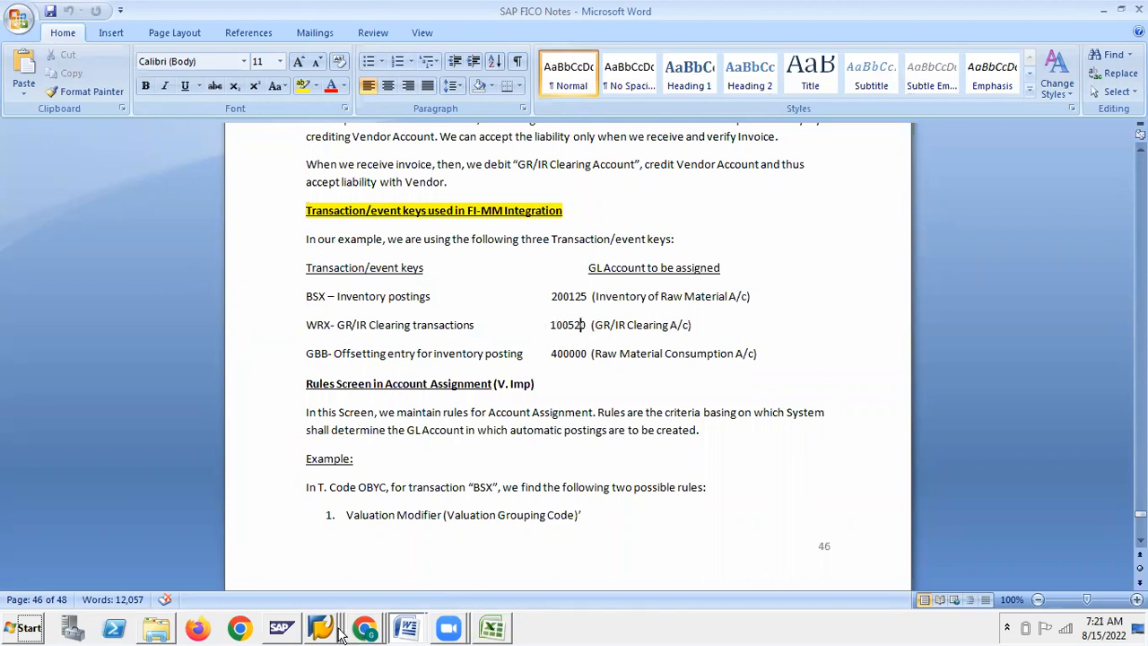
pyautogui.moveTo(323, 629)
pyautogui.click(252, 594)
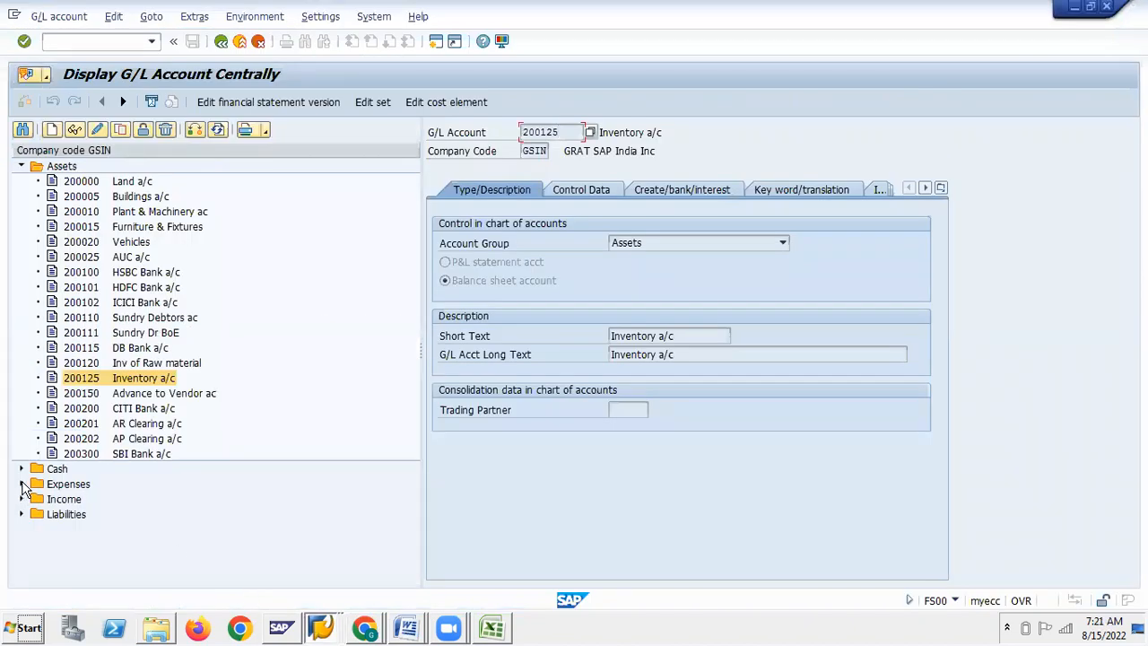
pyautogui.click(23, 484)
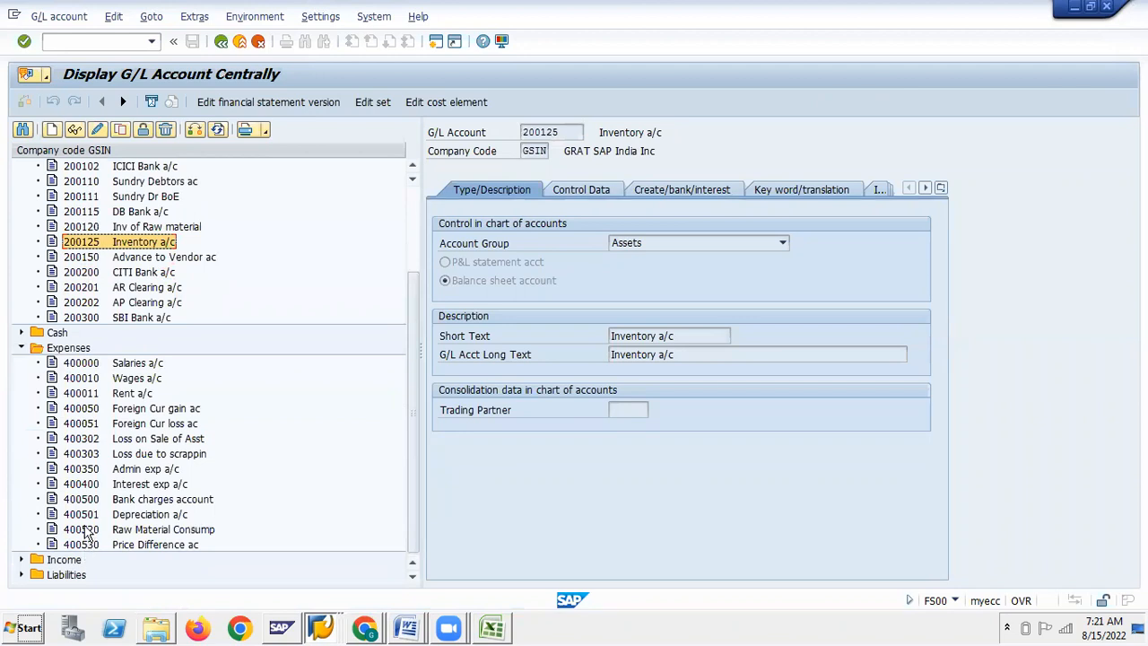
pyautogui.click(21, 574)
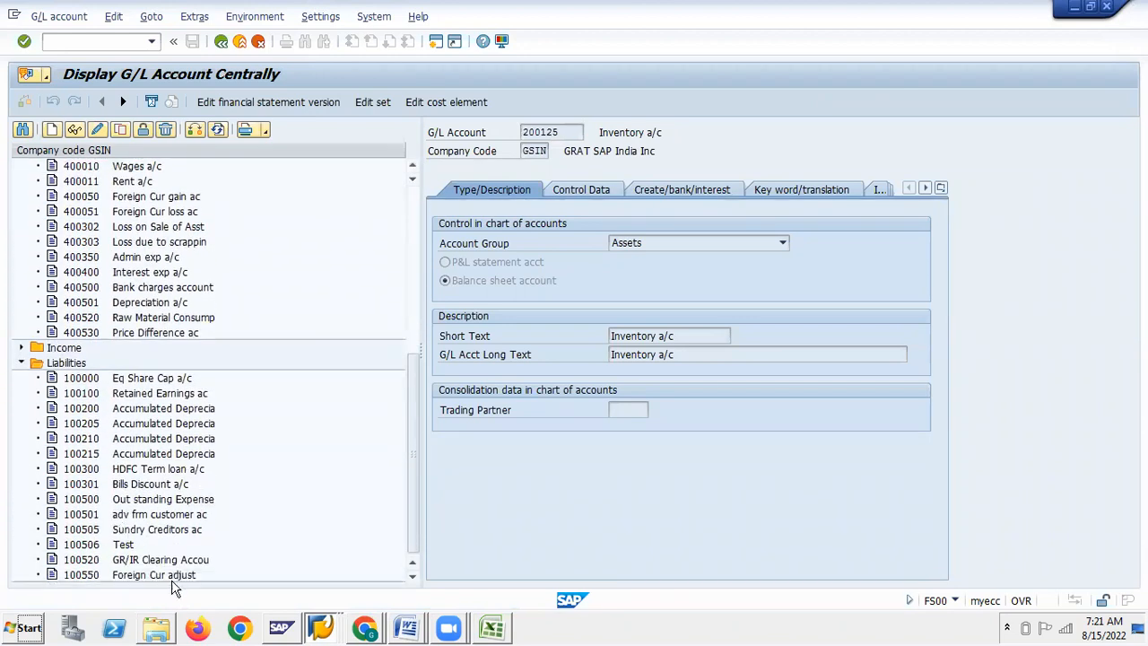
pyautogui.click(73, 561)
pyautogui.hotkey('alt', 'Tab')
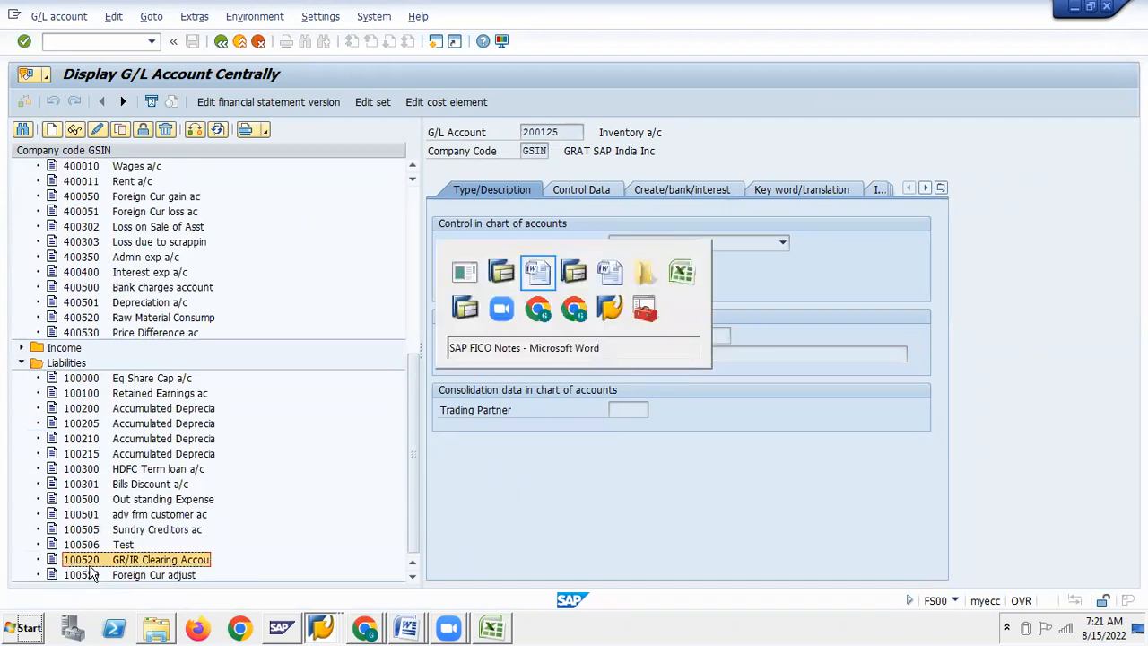
pyautogui.hotkey('alt', 'Tab')
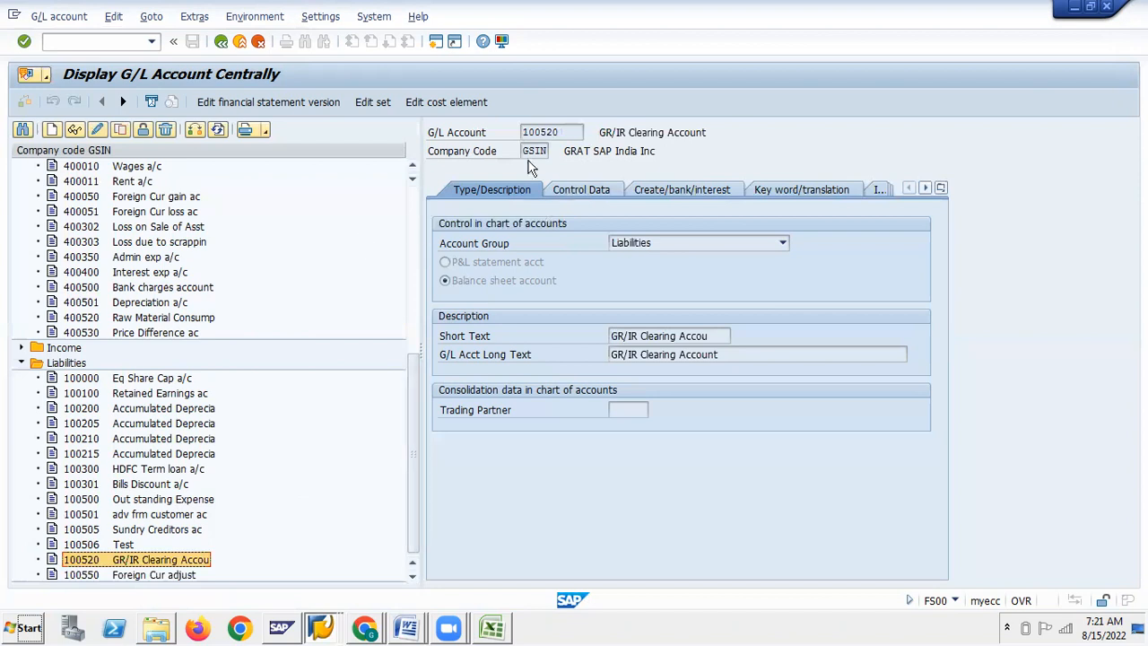
pyautogui.click(538, 131)
# Make account determination for WRX depend on the valuation class and save the rules, as the FI MM Integration document instructs
pyautogui.hotkey('alt', 'Tab')
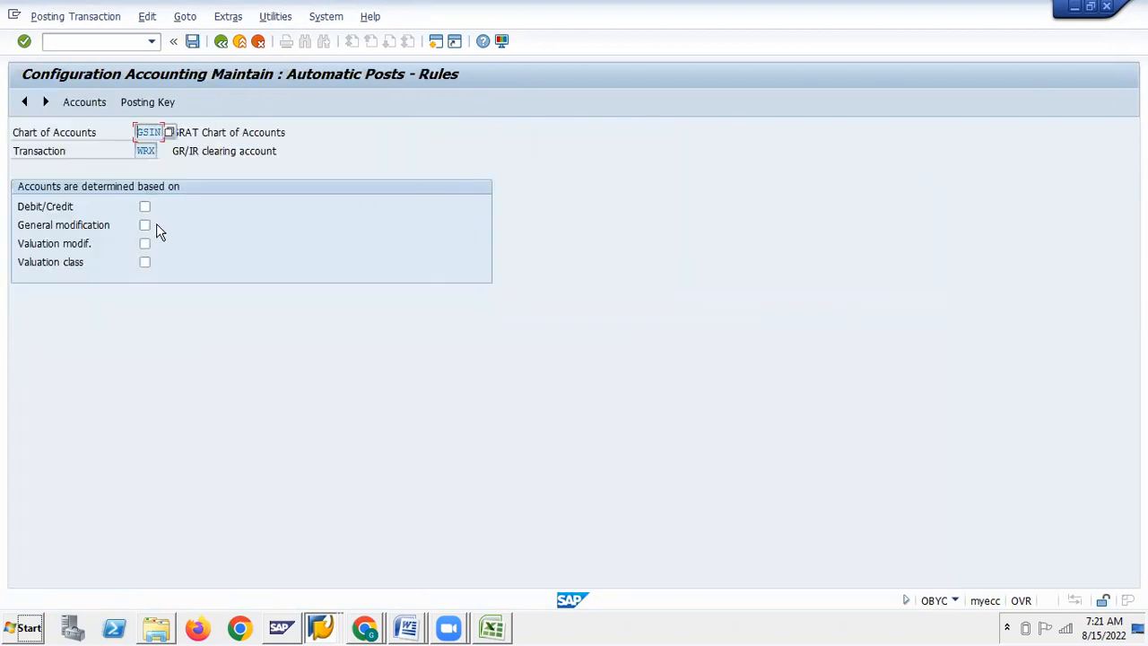
pyautogui.hotkey('alt', 'Tab')
pyautogui.hotkey('alt', 'Tab')
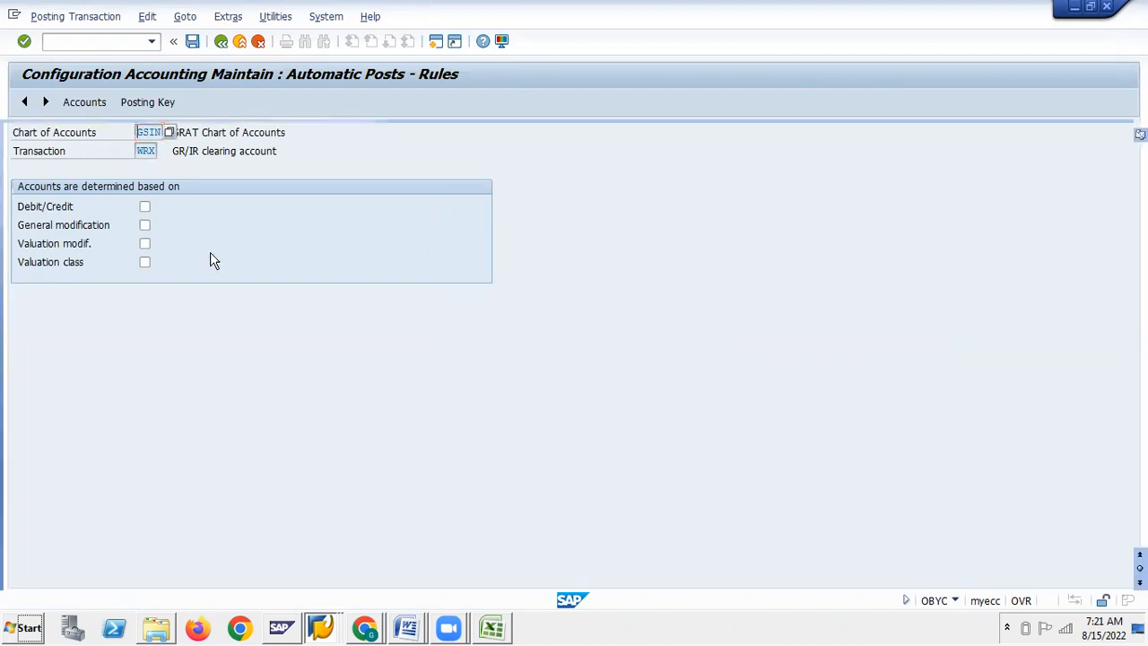
pyautogui.scroll(-1, 440, 384)
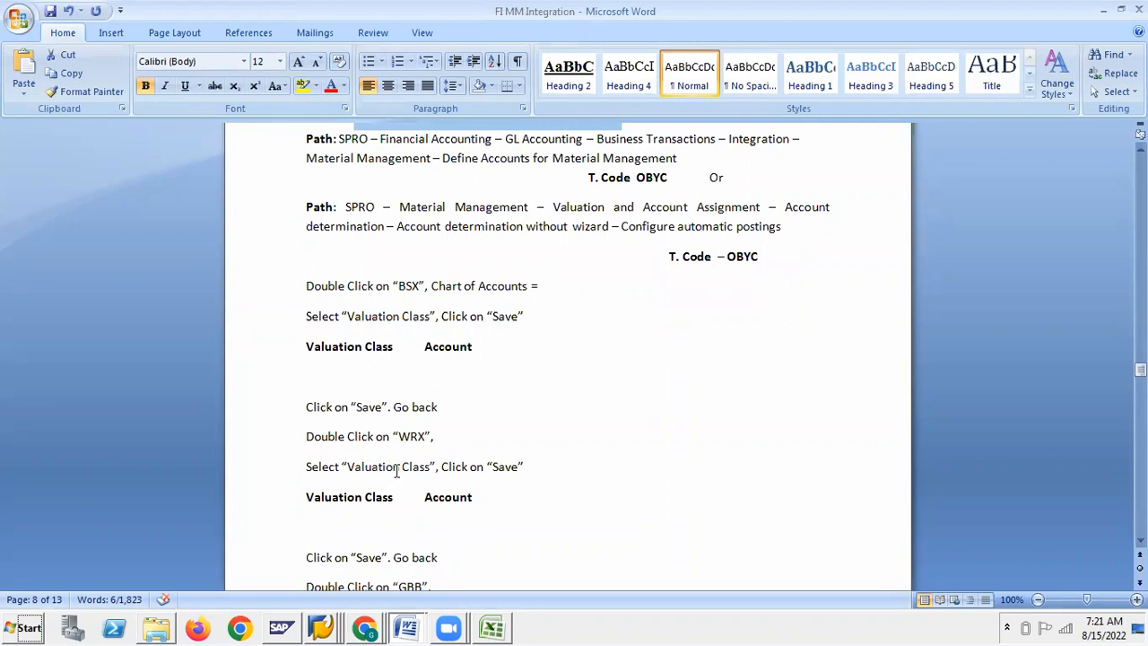
pyautogui.hotkey('alt', 'Tab')
pyautogui.click(144, 263)
pyautogui.click(192, 42)
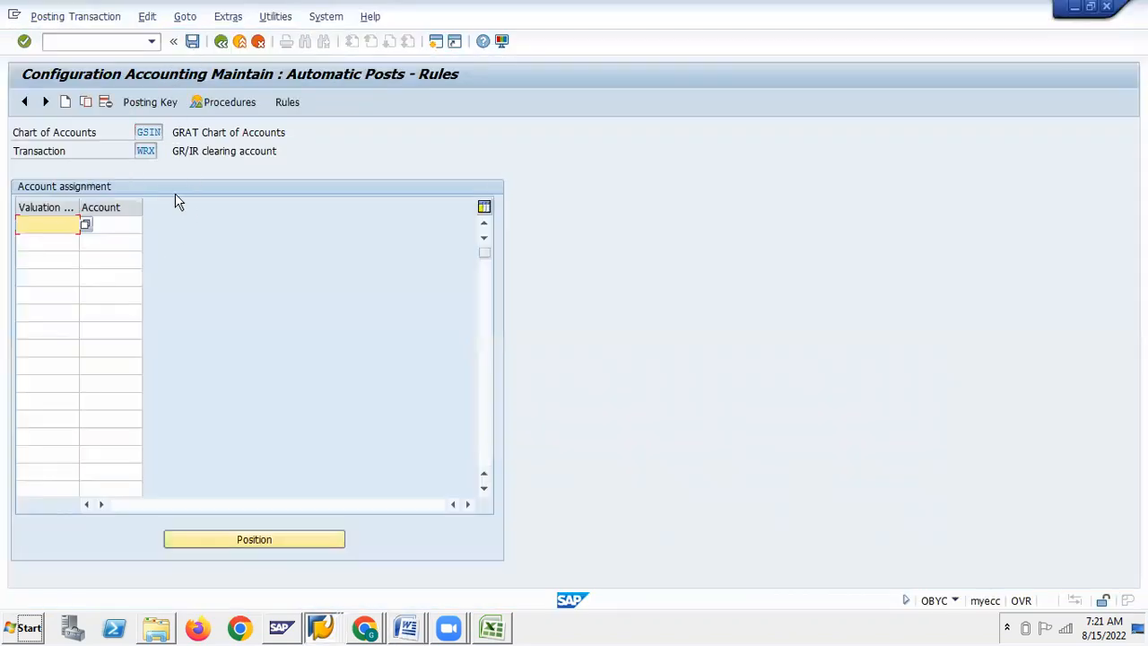
# List the available valuation classes for the first WRX account assignment line and look through them for the raw materials class
pyautogui.hotkey('alt', 'Tab')
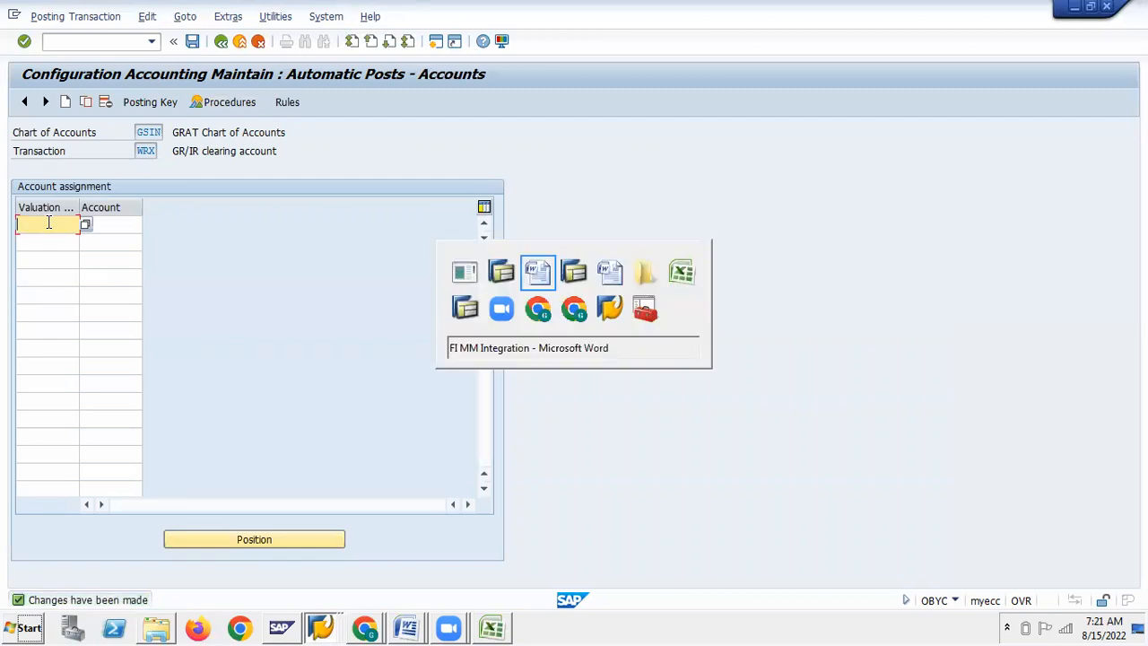
pyautogui.hotkey('alt', 'Tab')
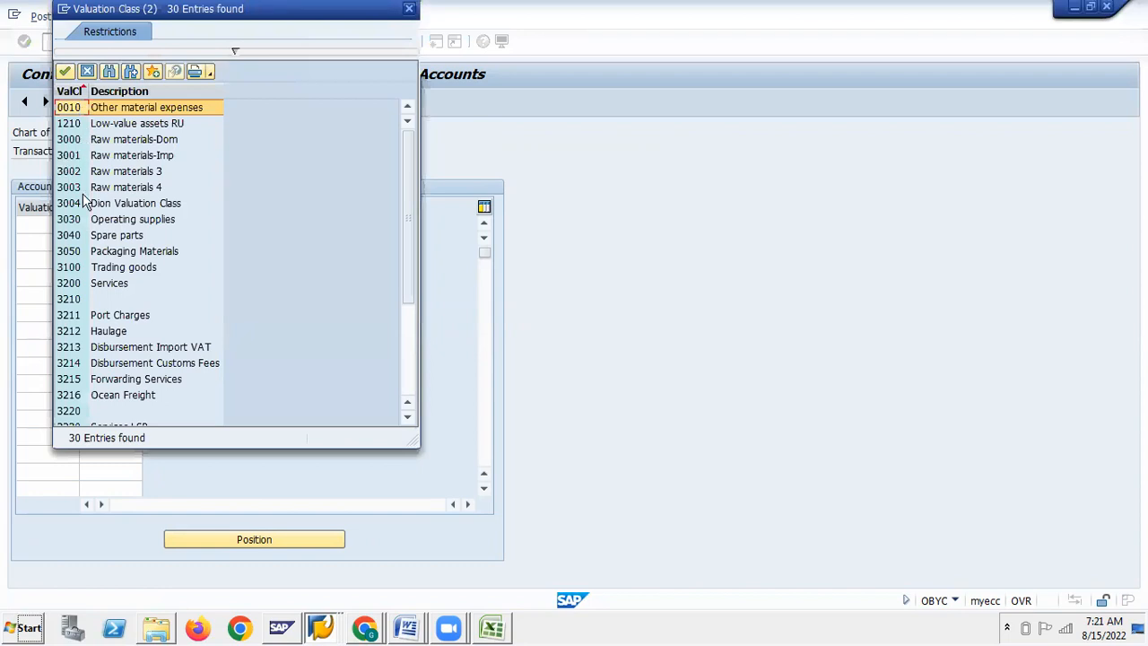
pyautogui.scroll(-4, 84, 203)
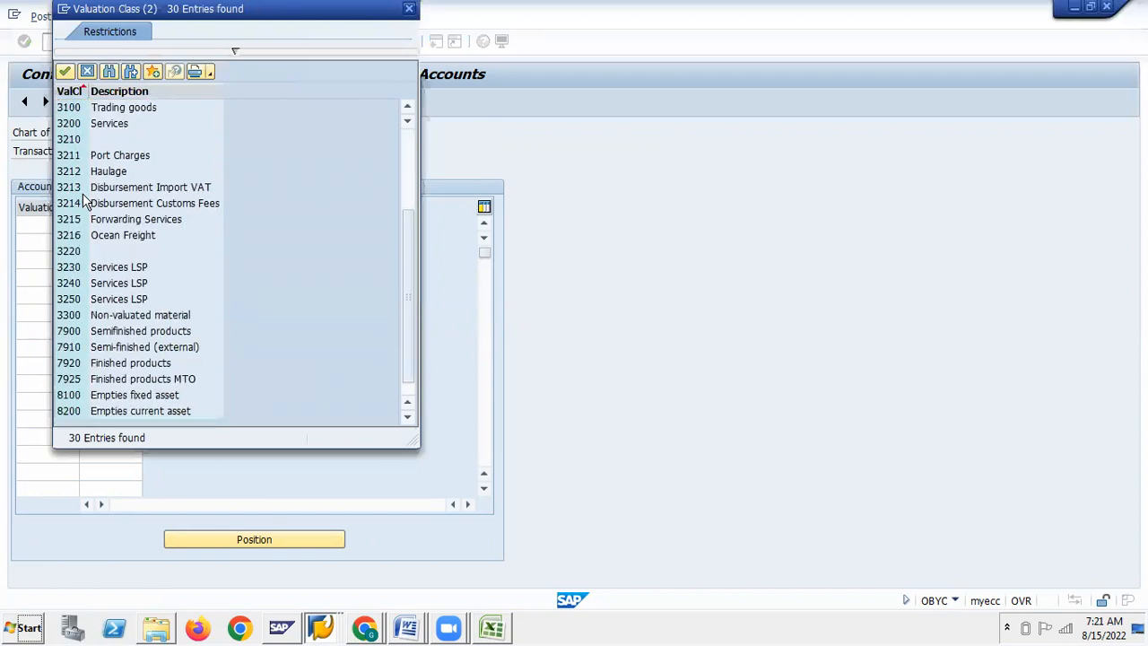
pyautogui.scroll(4, 84, 203)
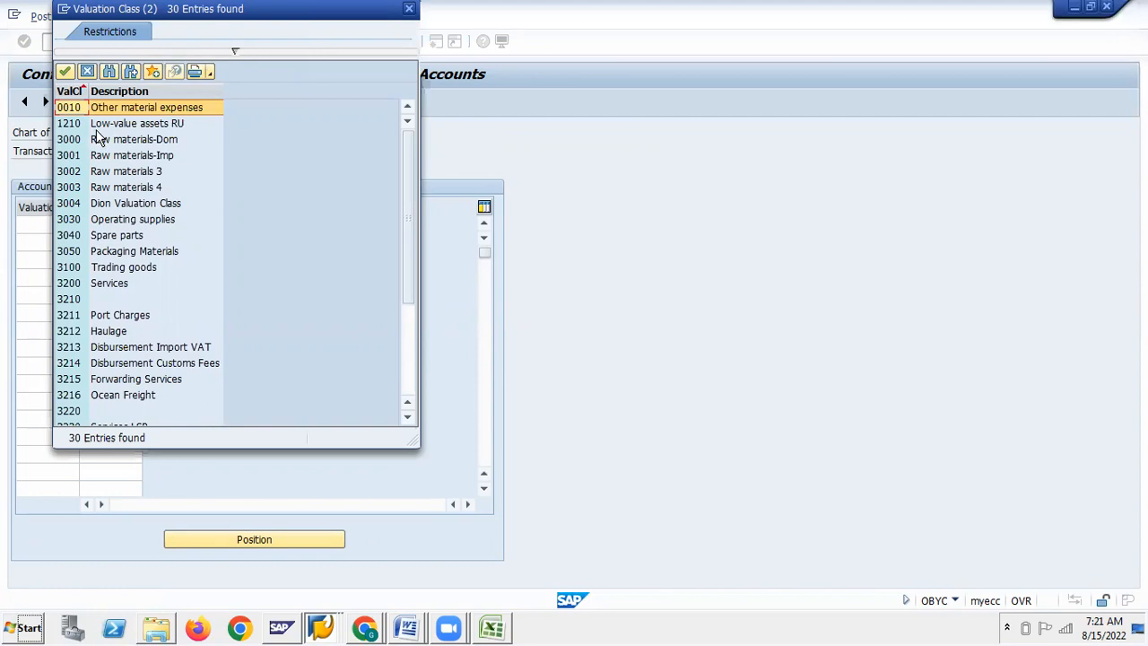
# Assign account 100520 to the GR/IR clearing transaction WRX without a valuation class and save it to the proposed customizing request
pyautogui.click(87, 72)
pyautogui.click(99, 224)
pyautogui.write('100520')
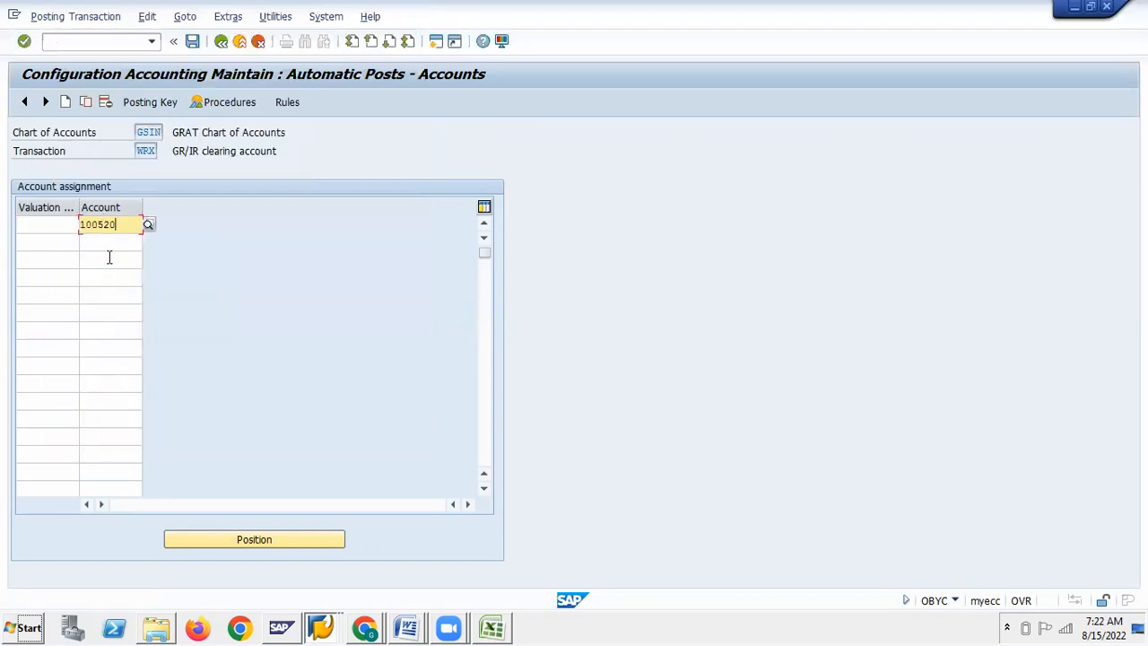
pyautogui.click(192, 42)
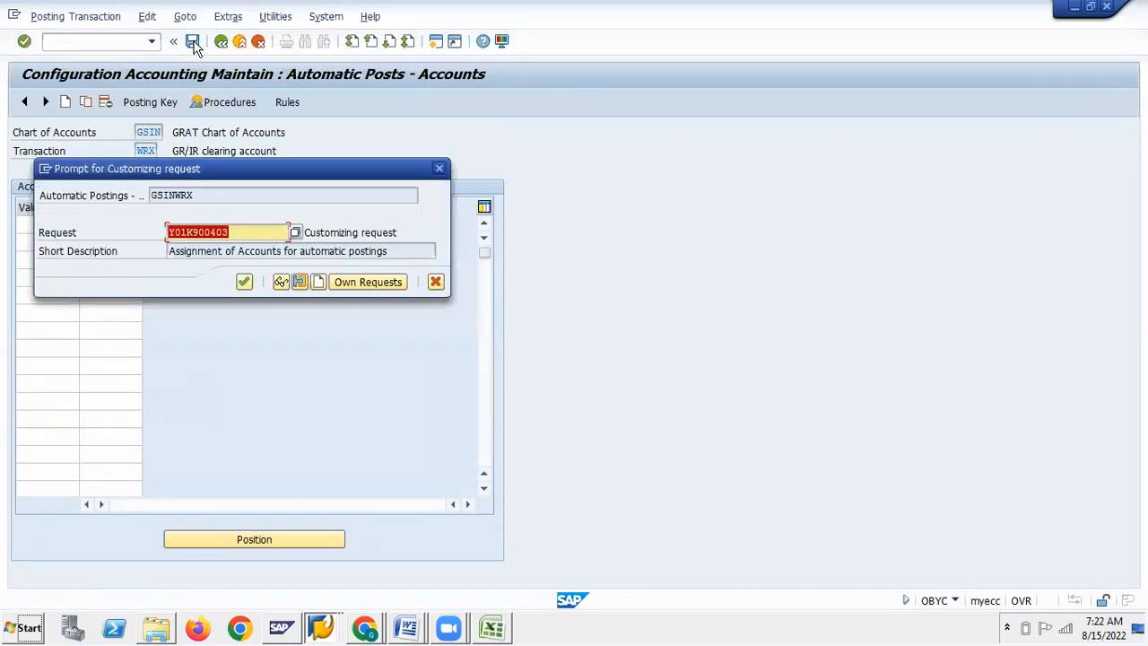
pyautogui.click(243, 283)
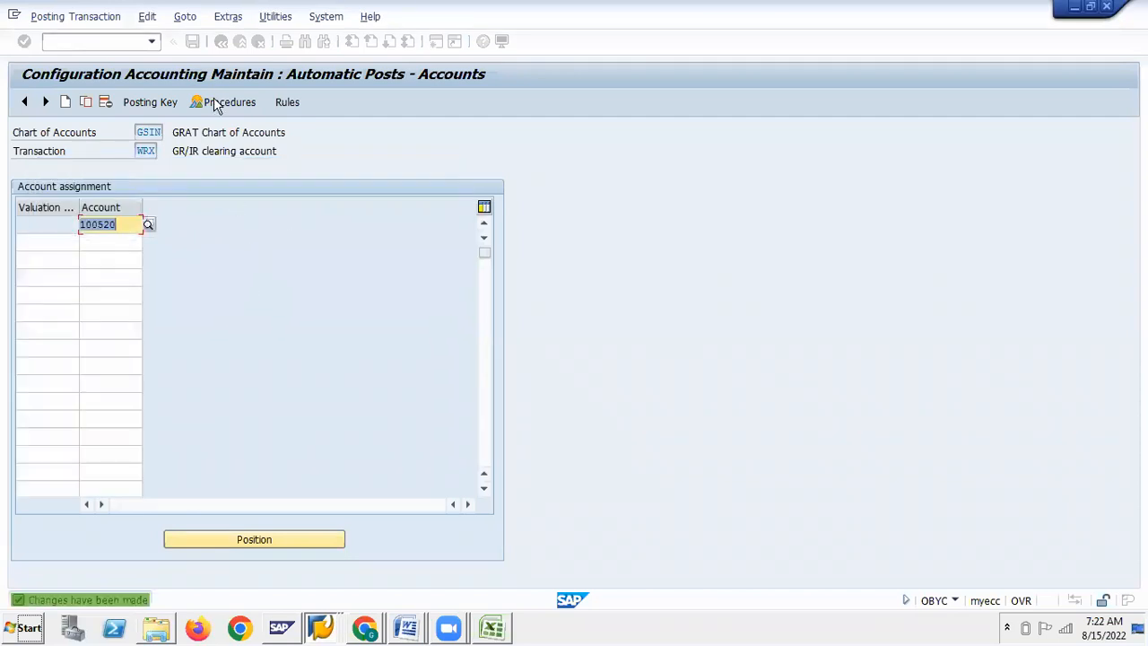
# Reopen the WRX account assignment from the procedures list to check the saved entry, and return to the list
pyautogui.click(222, 42)
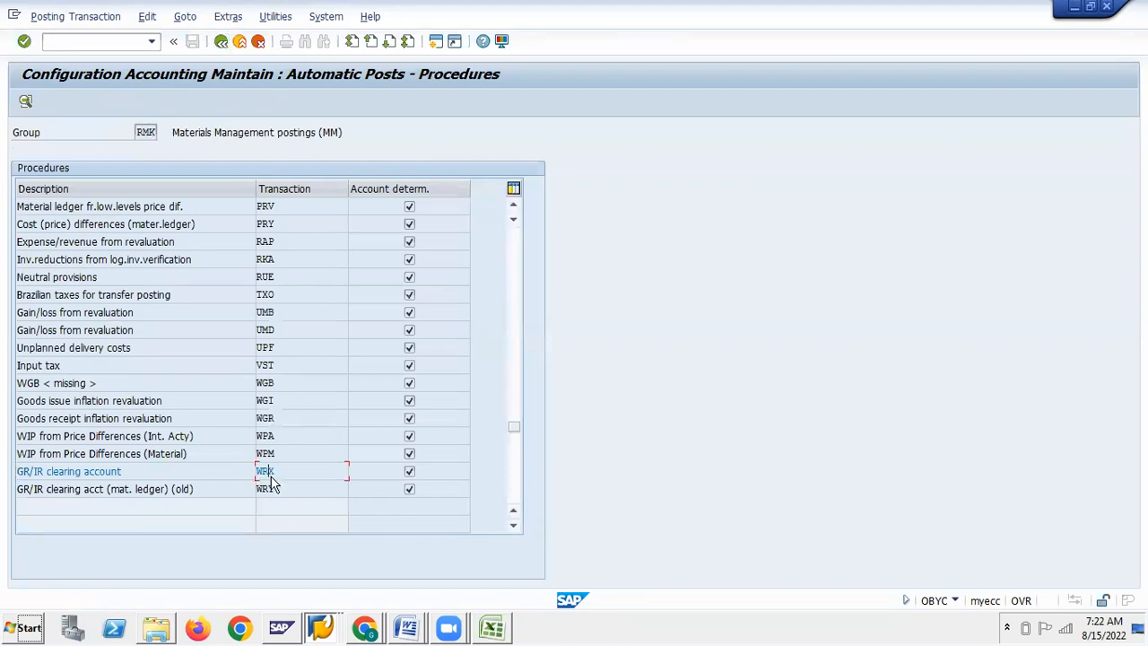
pyautogui.doubleClick(269, 473)
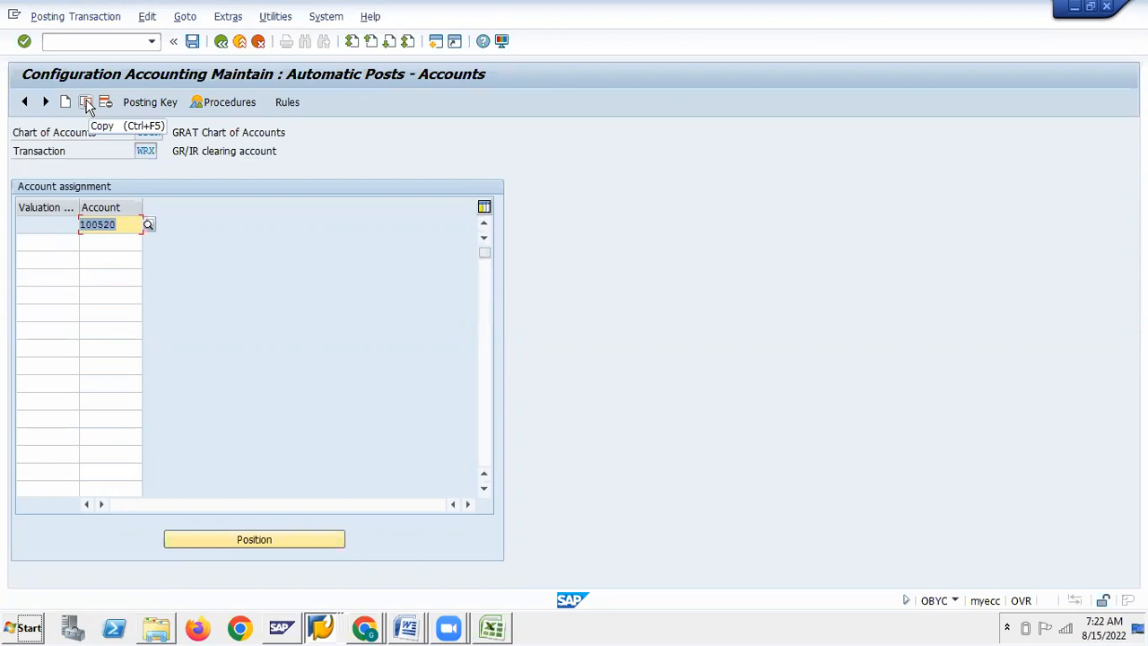
pyautogui.click(222, 42)
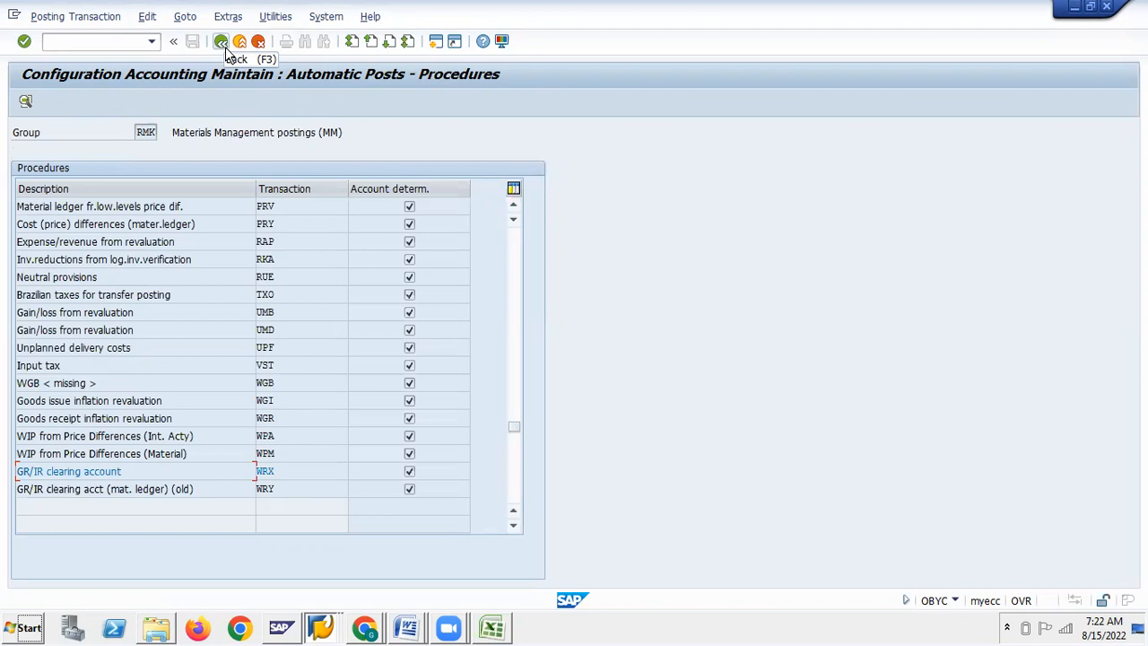
# Consult the FI MM Integration and SAP FICO Notes documents in Word for the GBB instructions and its G/L account
pyautogui.hotkey('alt', 'Tab')
pyautogui.hotkey('alt', 'Tab')
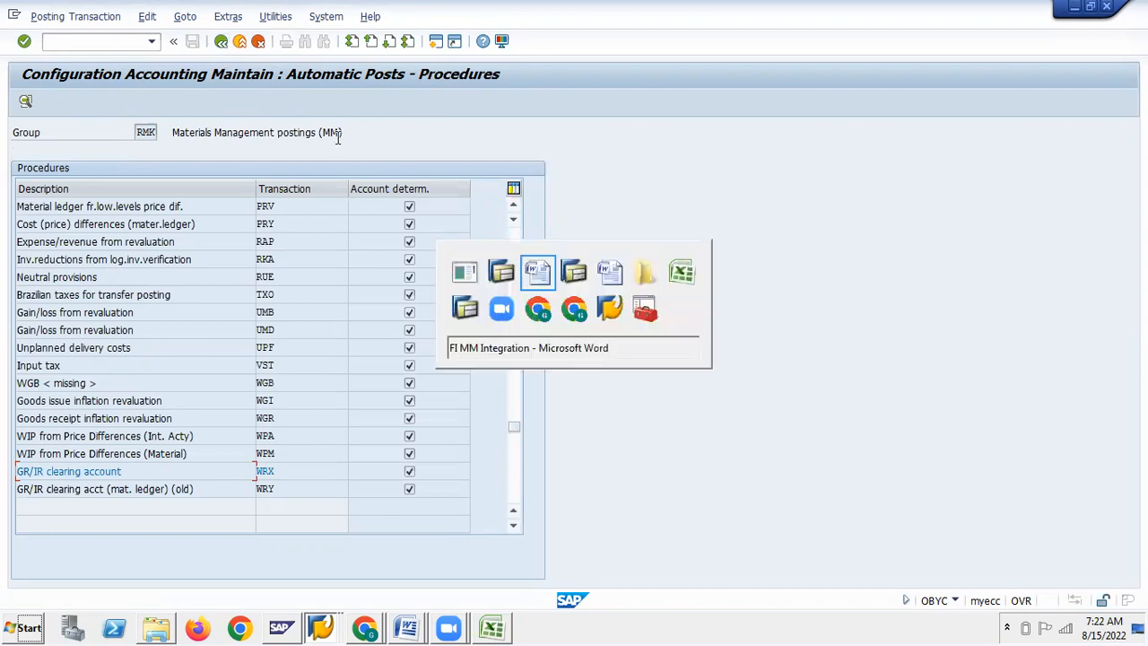
pyautogui.scroll(-5, 485, 335)
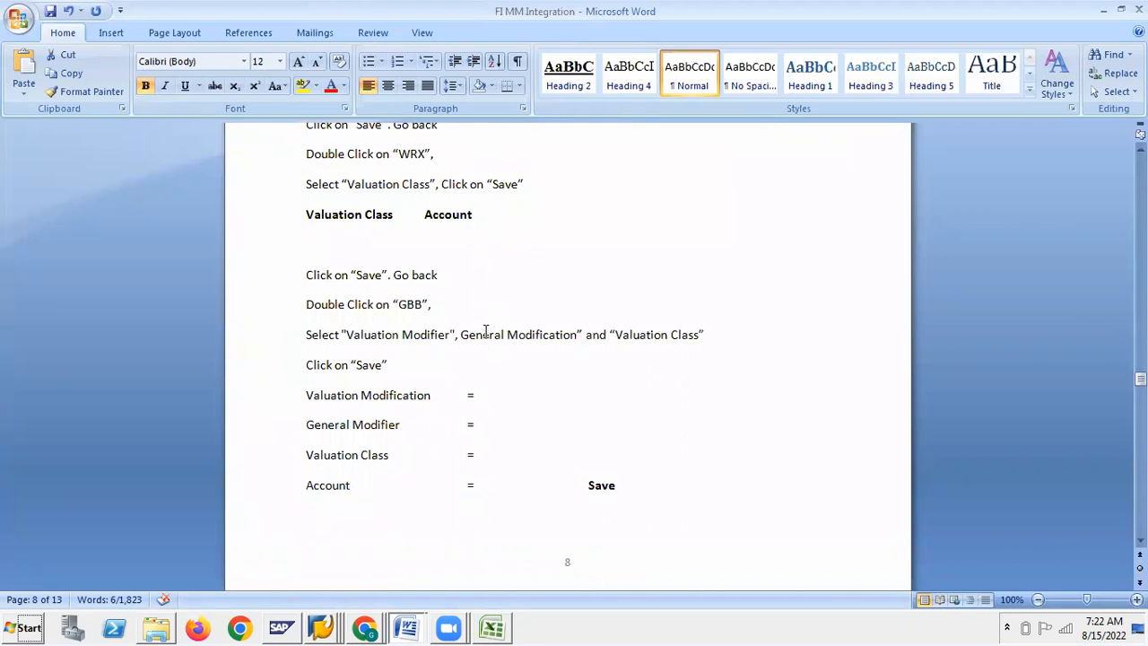
pyautogui.hotkey('alt', 'Tab')
pyautogui.hotkey('alt', 'Tab')
pyautogui.hotkey('alt', 'Tab')
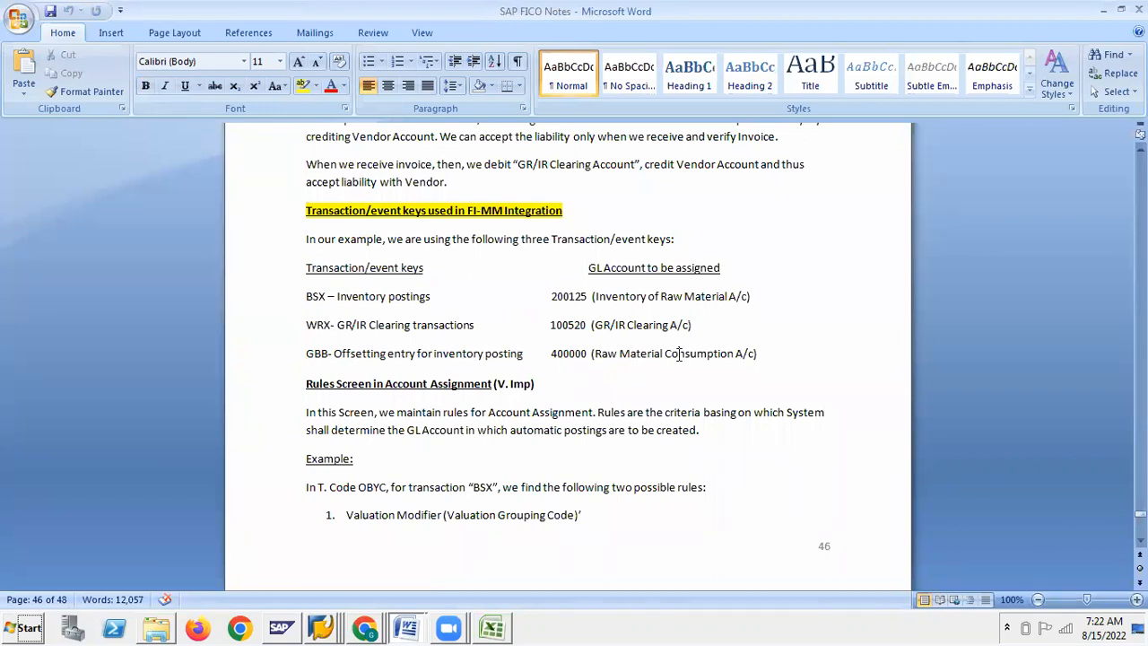
pyautogui.hotkey('alt', 'Tab')
pyautogui.hotkey('alt', 'Tab')
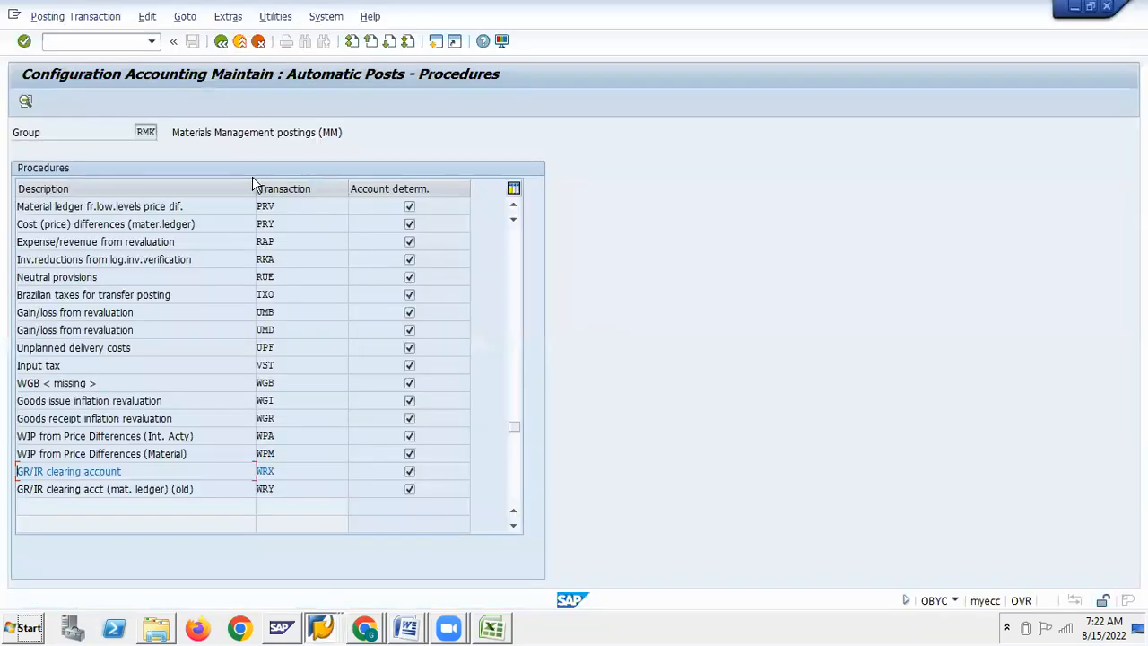
# Open the rules for transaction GBB, Offsetting entry for inventory posting, and check in the FI MM Integration notes which rules it needs
pyautogui.scroll(6, 332, 317)
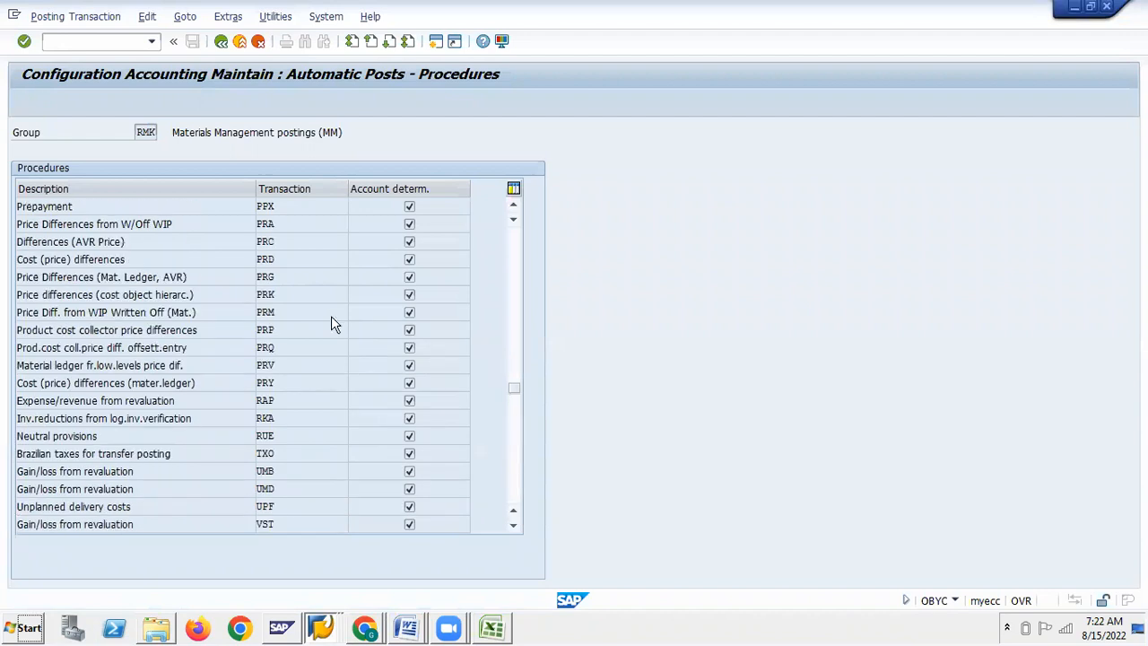
pyautogui.scroll(4, 331, 317)
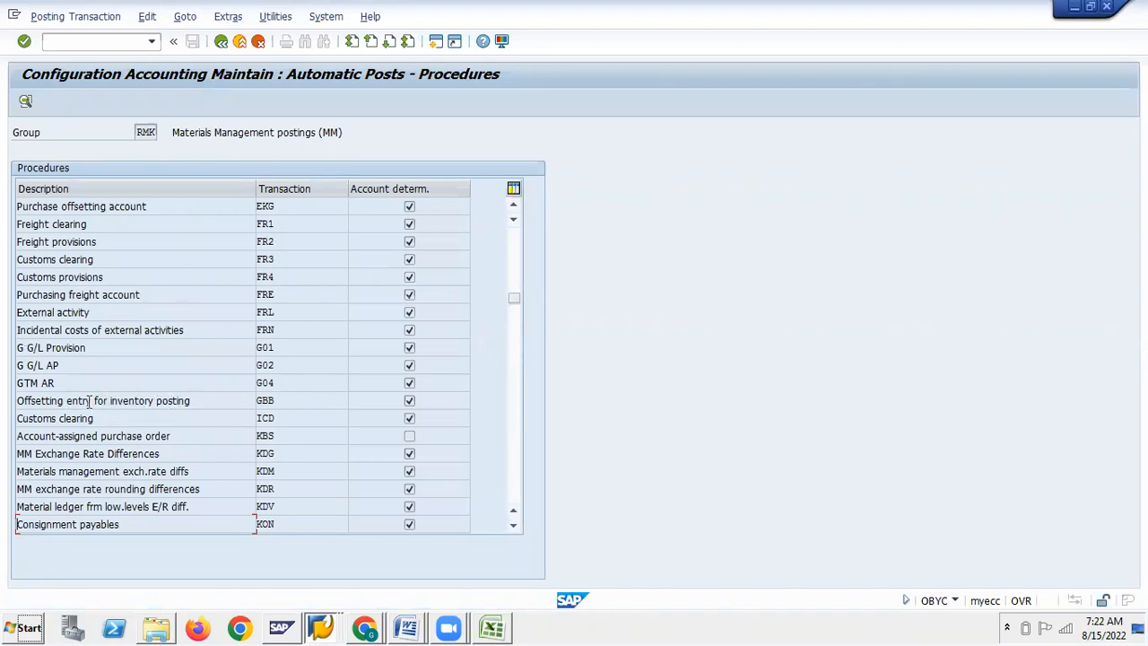
pyautogui.doubleClick(275, 399)
pyautogui.hotkey('alt', 'Tab')
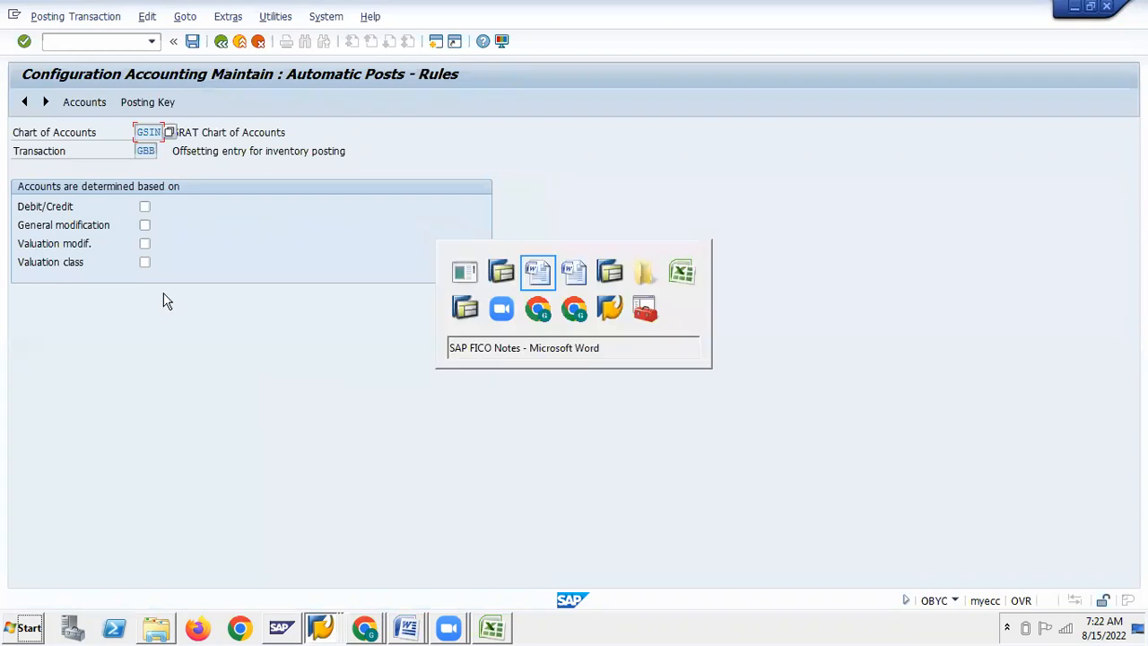
pyautogui.hotkey('alt', 'Tab')
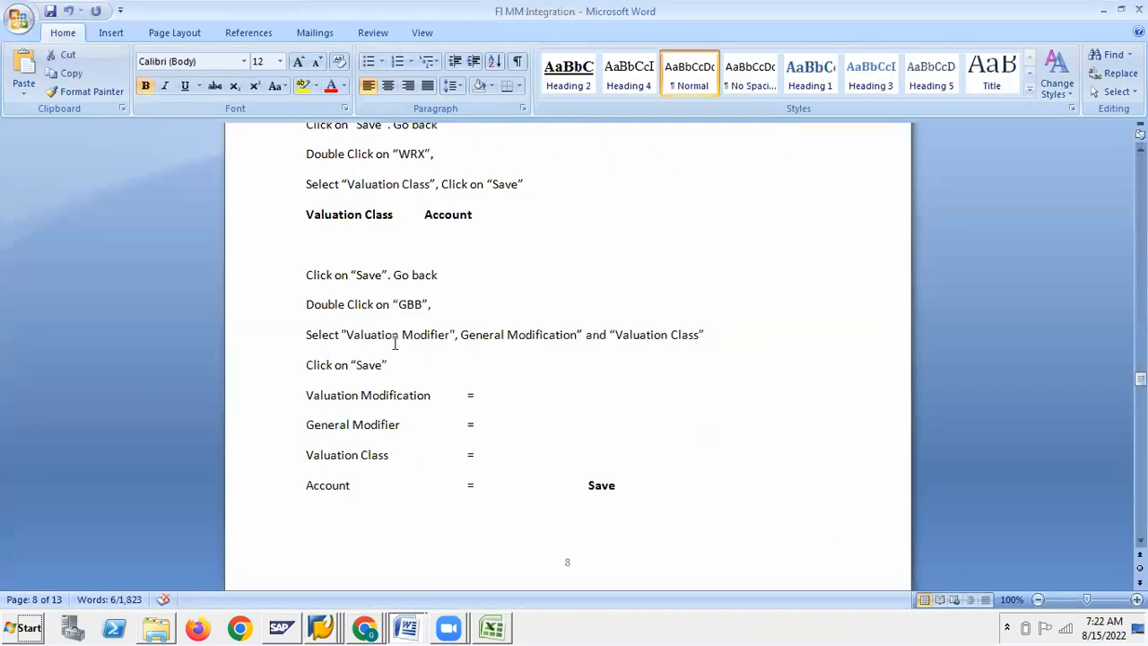
pyautogui.hotkey('alt', 'Tab')
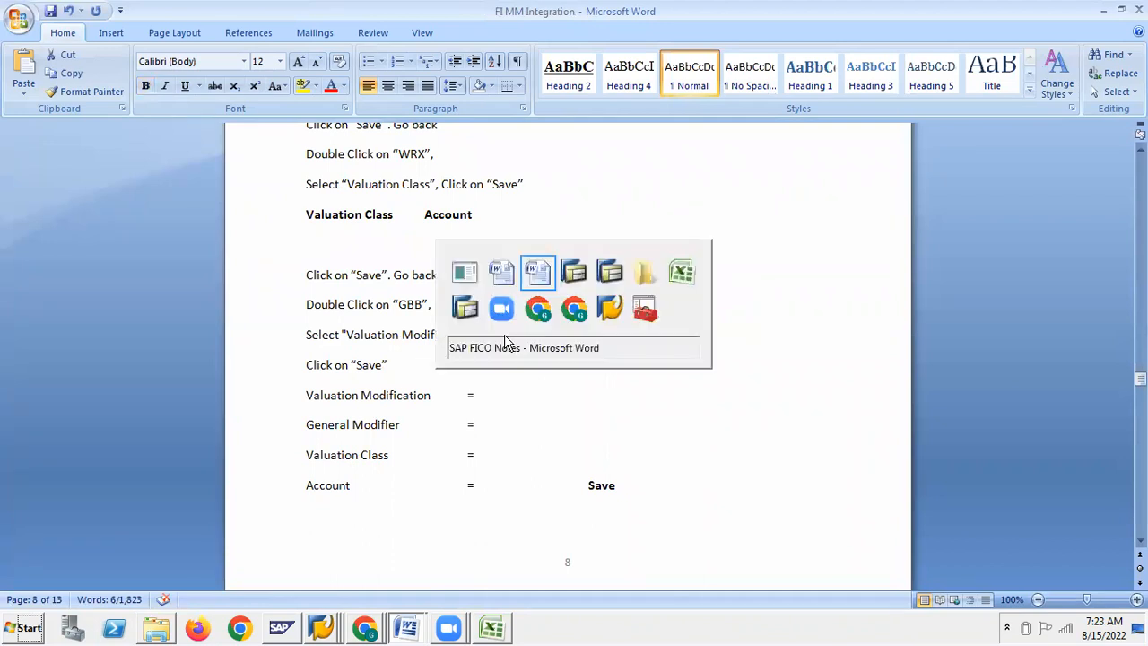
pyautogui.hotkey('alt', 'Tab')
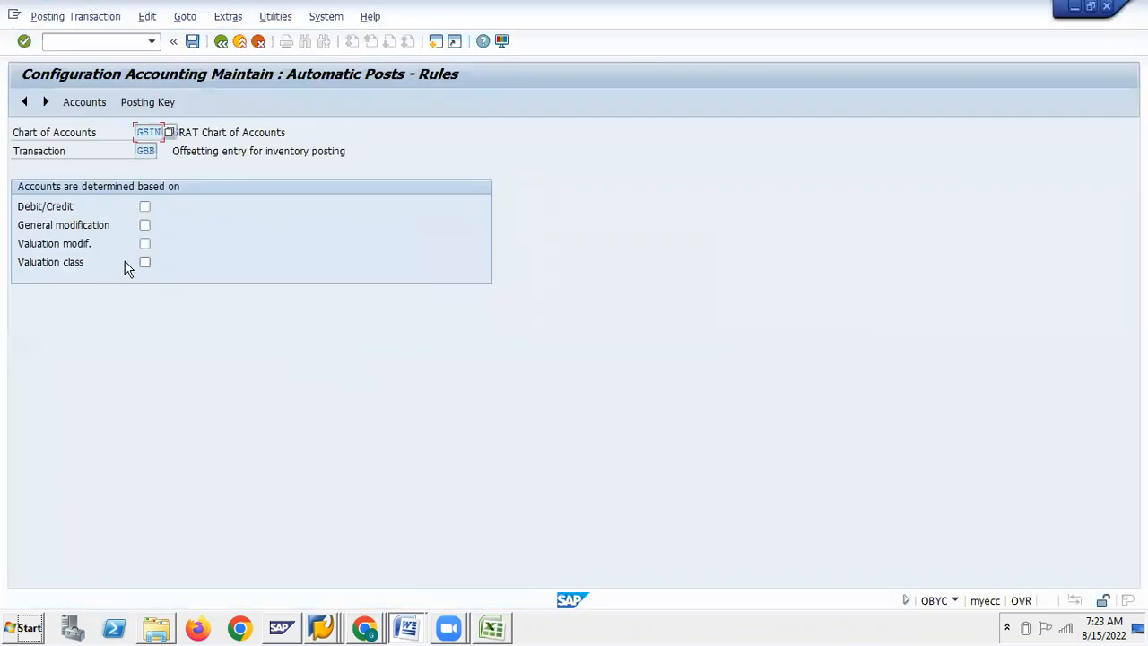
# Enable the General modification, Valuation modif. and Valuation class rules for GBB and save them
pyautogui.click(147, 244)
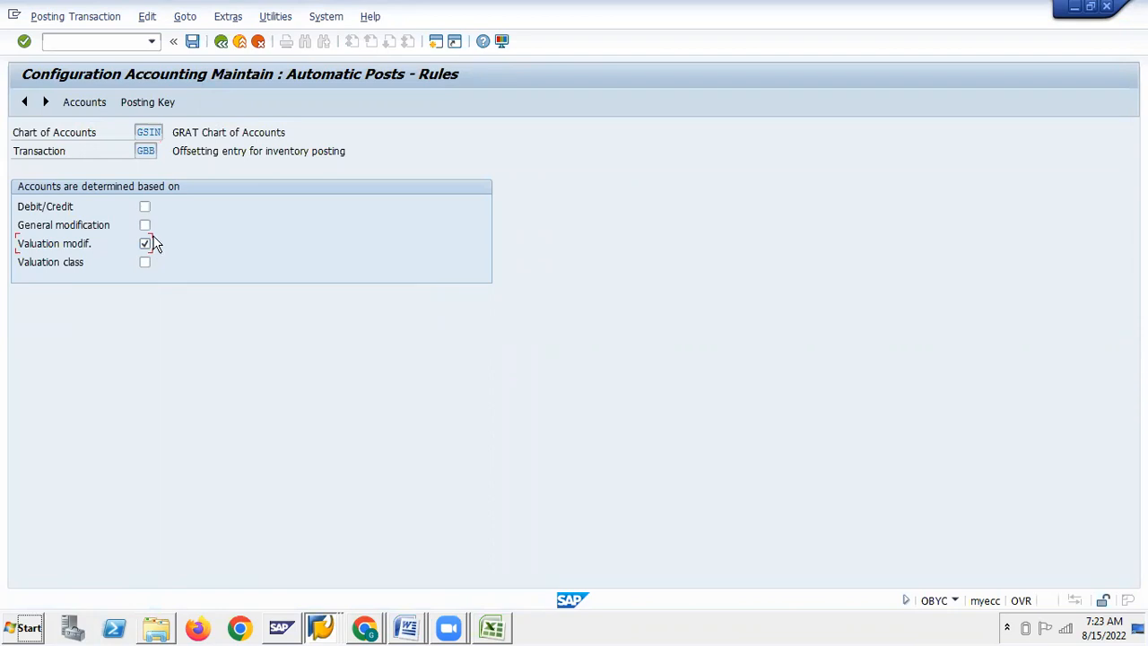
pyautogui.click(146, 226)
pyautogui.hotkey('alt', 'Tab')
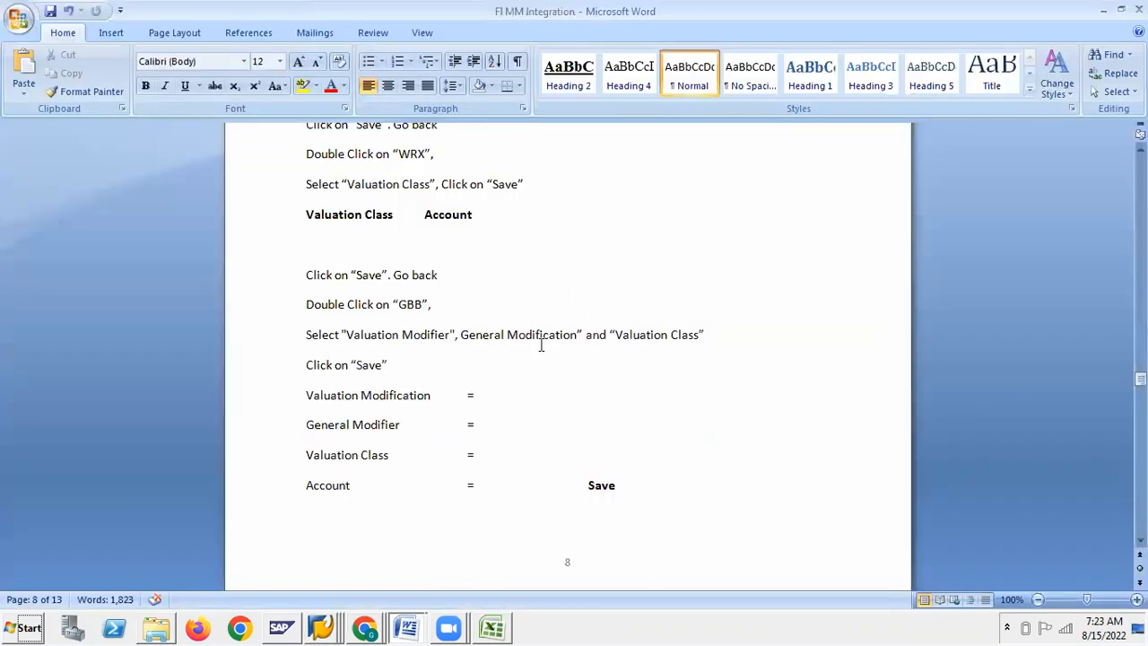
pyautogui.hotkey('alt', 'Tab')
pyautogui.click(145, 263)
pyautogui.hotkey('alt', 'Tab')
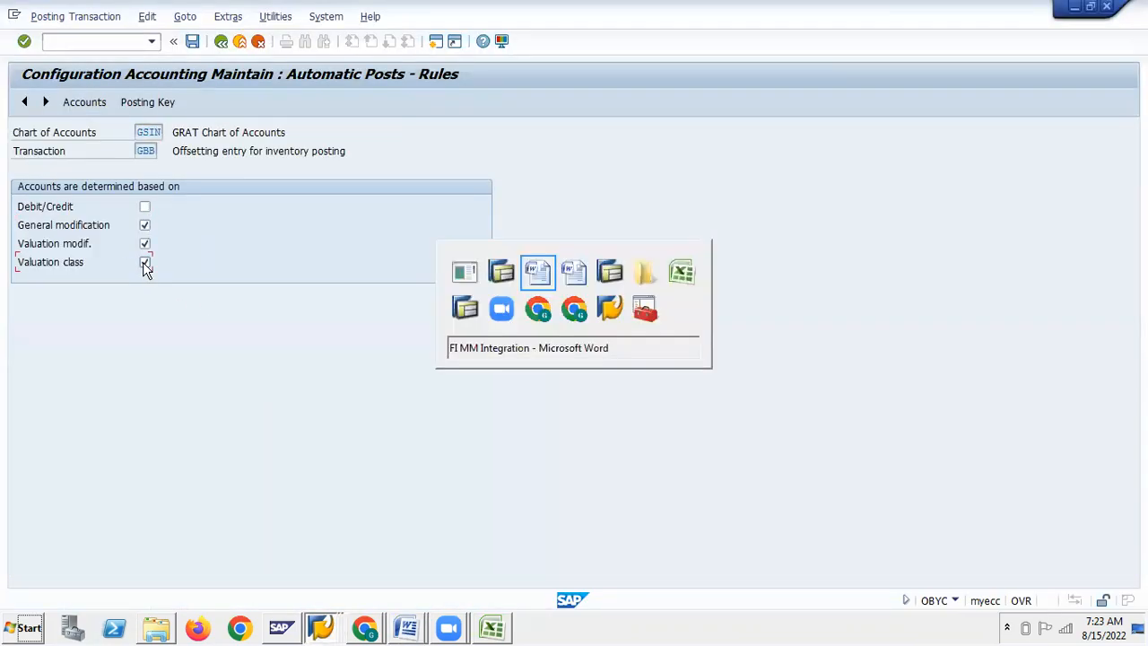
pyautogui.hotkey('alt', 'Tab')
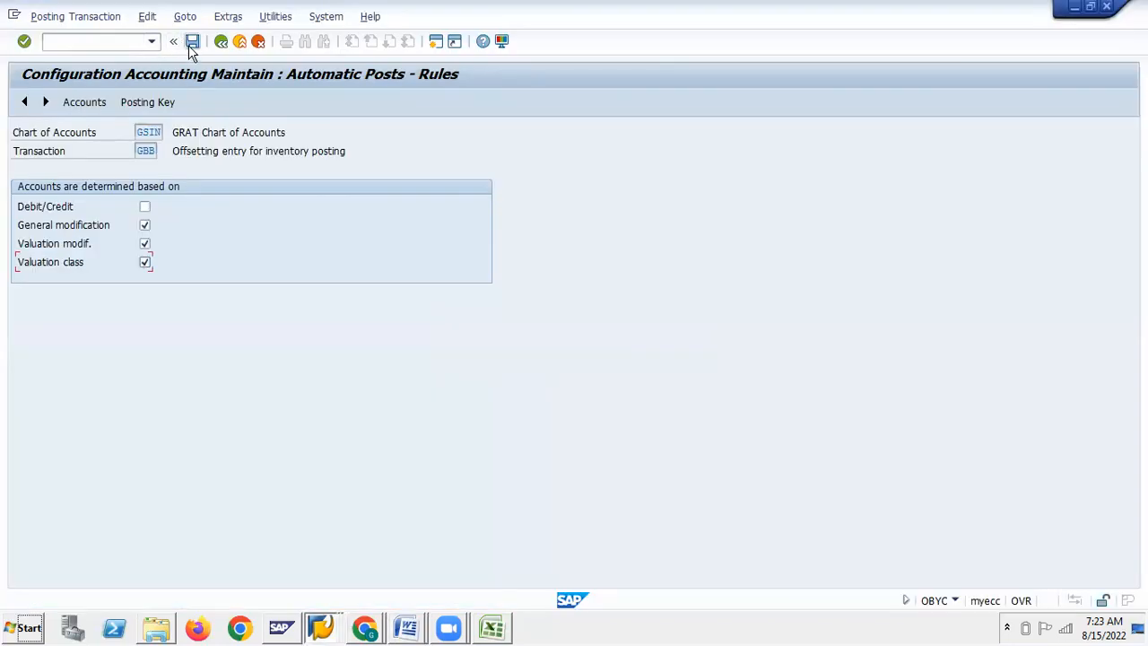
pyautogui.click(192, 41)
# Enter valuation modification 0001 and general modification VBR in the first row of the GBB account assignment
pyautogui.hotkey('alt', 'Tab')
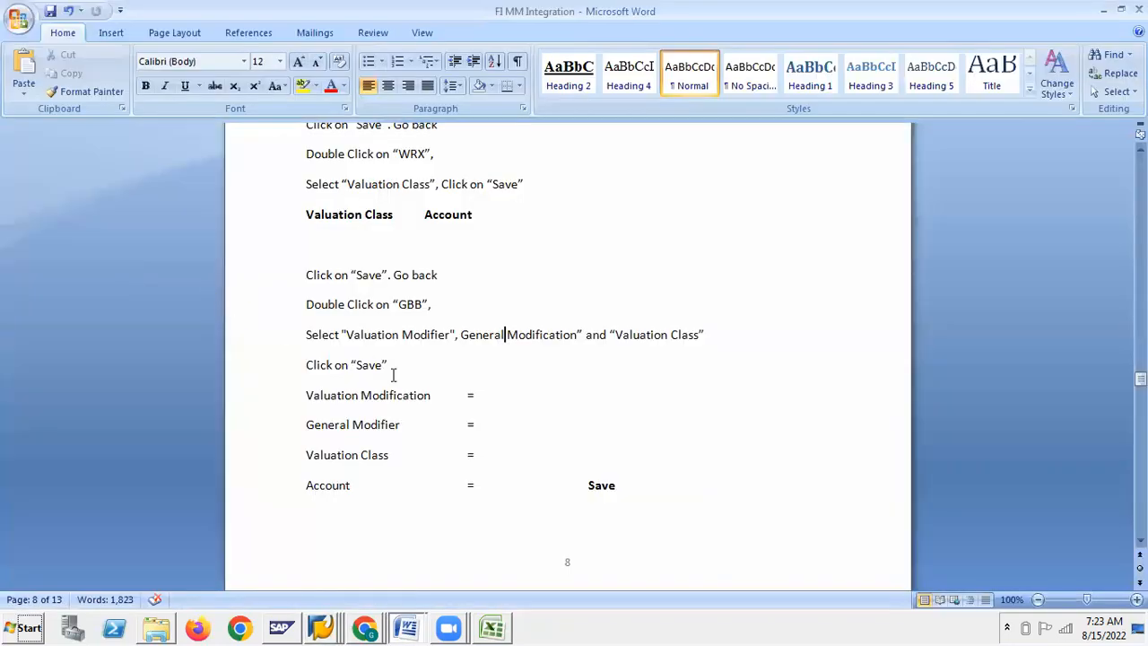
pyautogui.hotkey('alt', 'Tab')
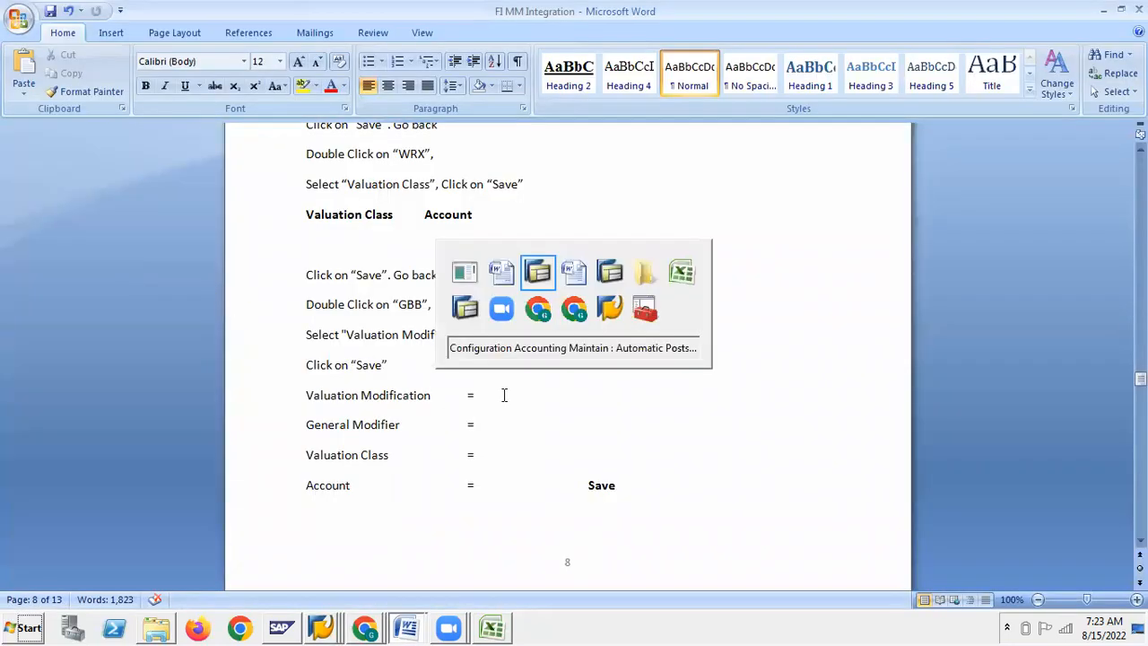
pyautogui.press('F4')
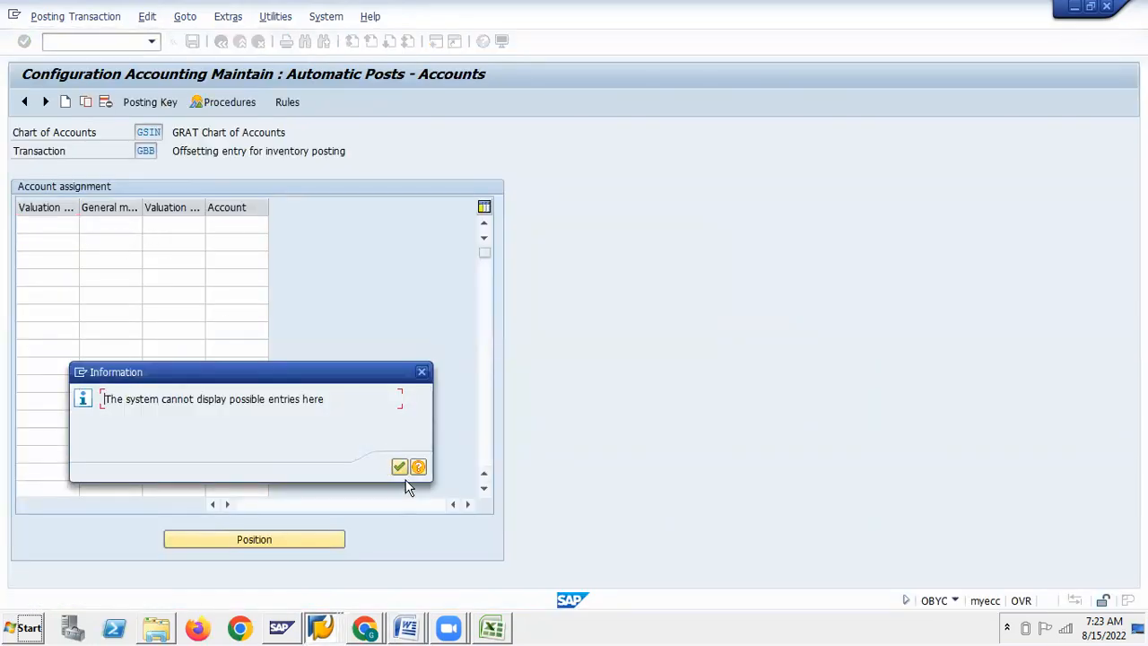
pyautogui.click(399, 466)
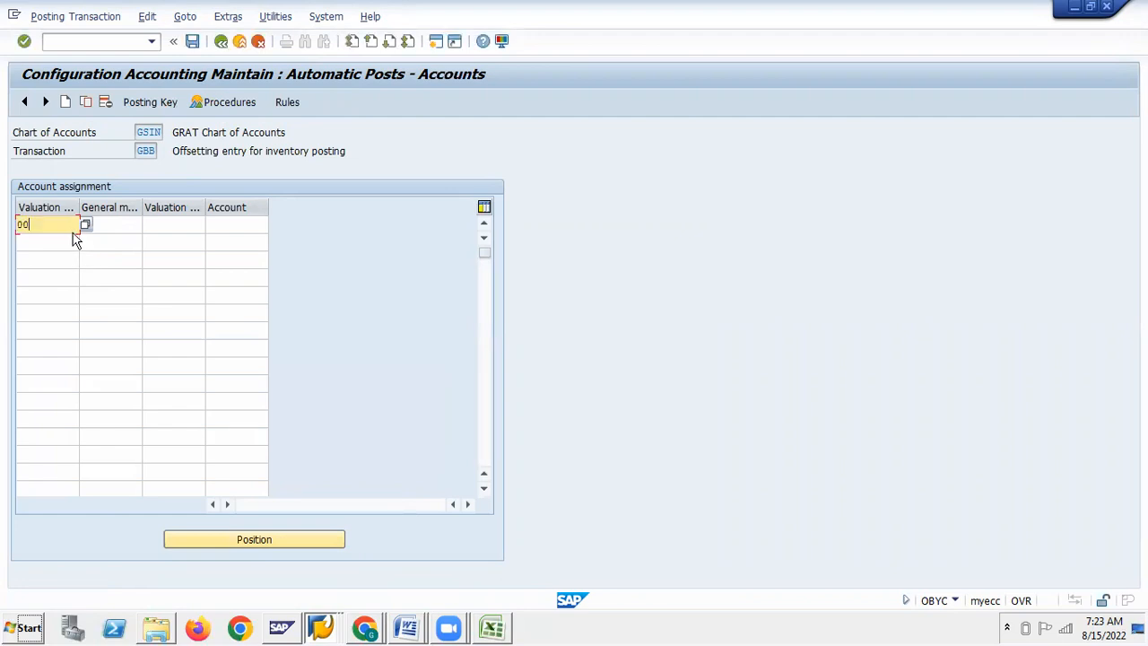
pyautogui.press('Tab')
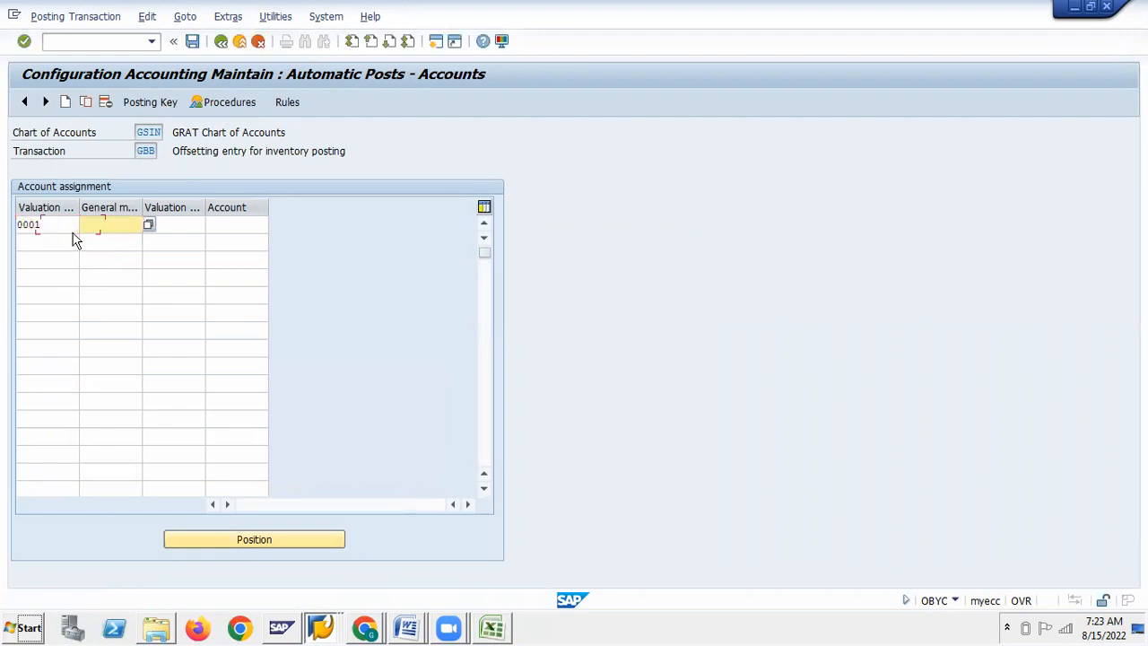
pyautogui.click(149, 225)
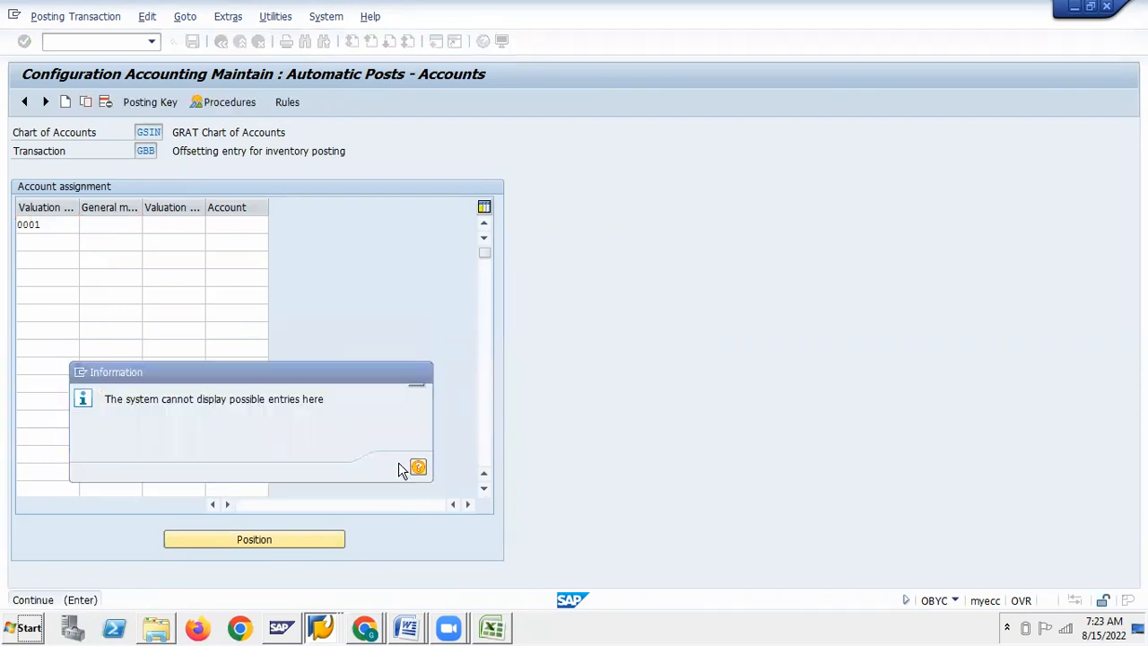
pyautogui.click(399, 467)
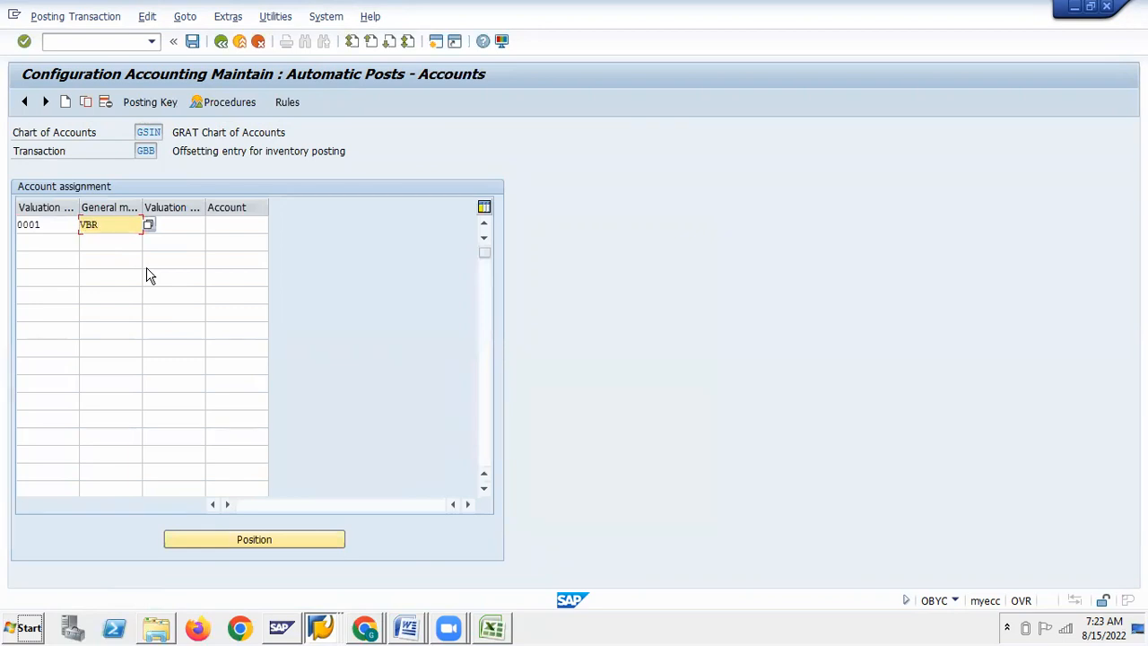
# Pick valuation class 3000, Raw materials-Dom, from the possible entries for the first GBB row
pyautogui.press('Tab')
pyautogui.click(211, 224)
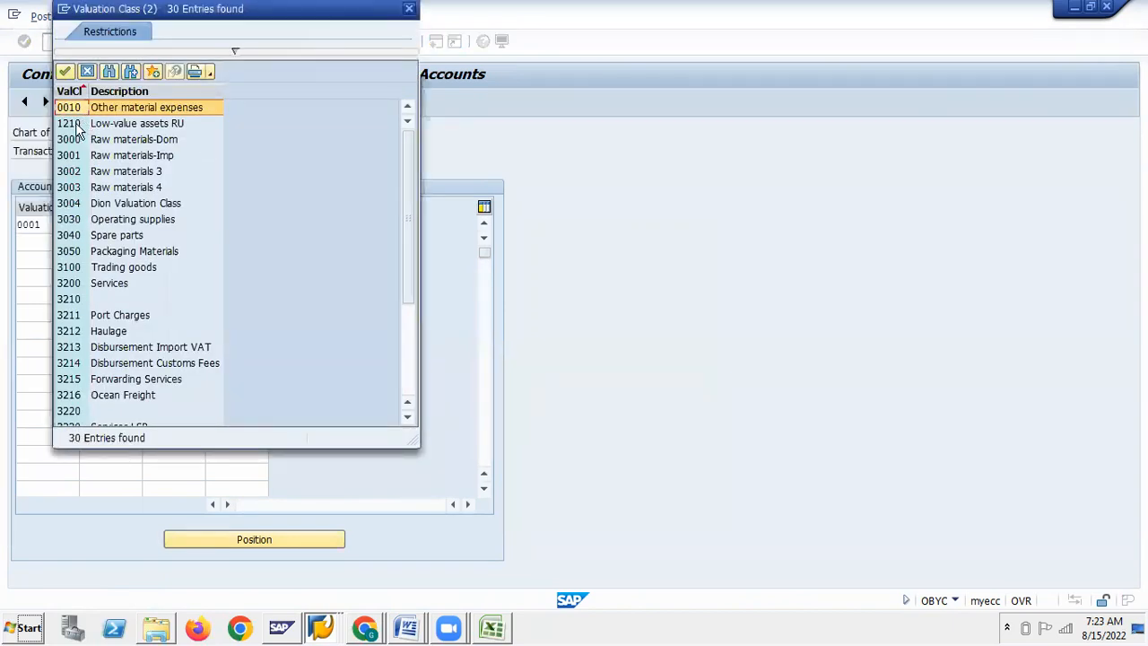
pyautogui.click(76, 141)
pyautogui.doubleClick(75, 141)
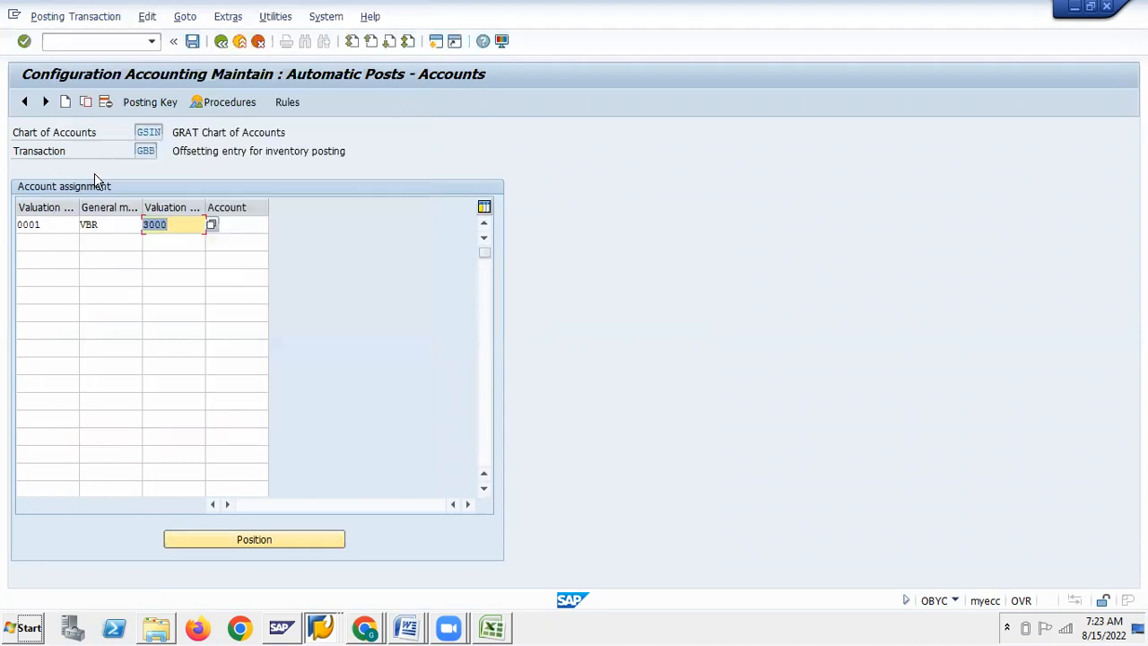
# Look through the G/L account list and the SAP FICO Notes for the account that belongs to transaction key GBB
pyautogui.click(250, 224)
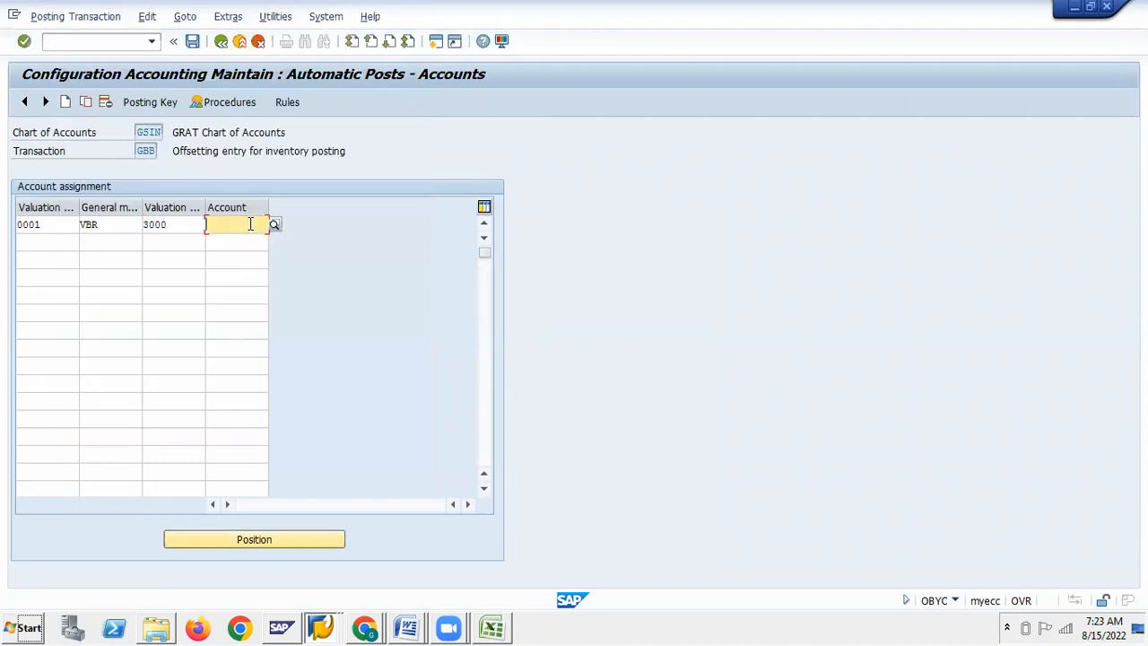
pyautogui.hotkey('alt', 'Tab')
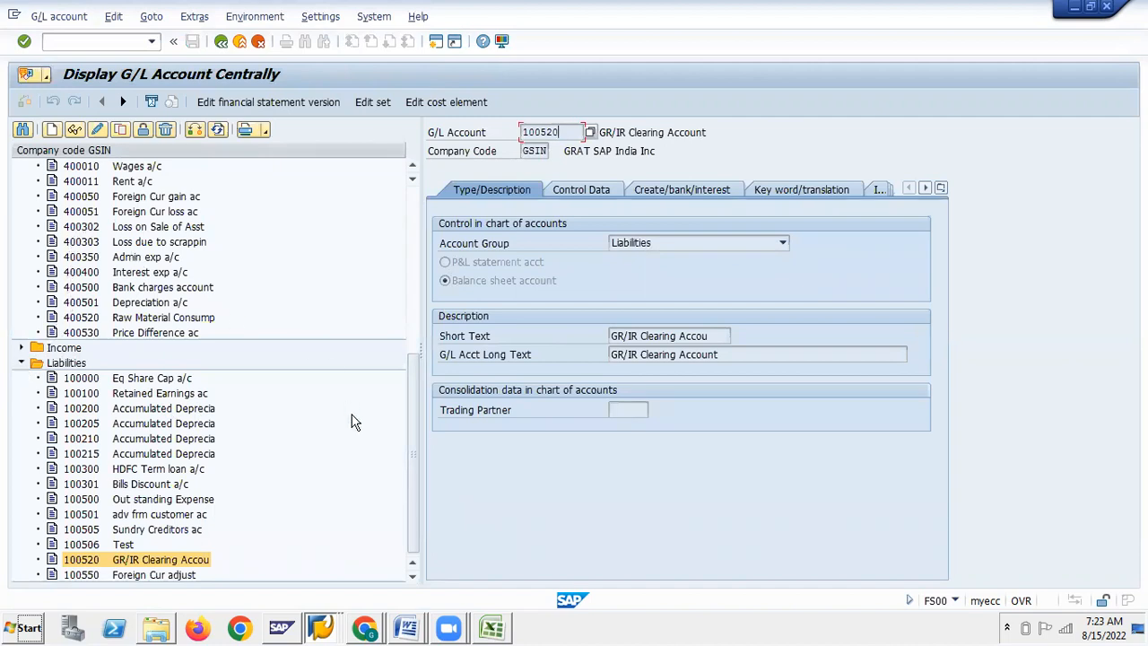
pyautogui.moveTo(406, 431); pyautogui.dragTo(409, 397)
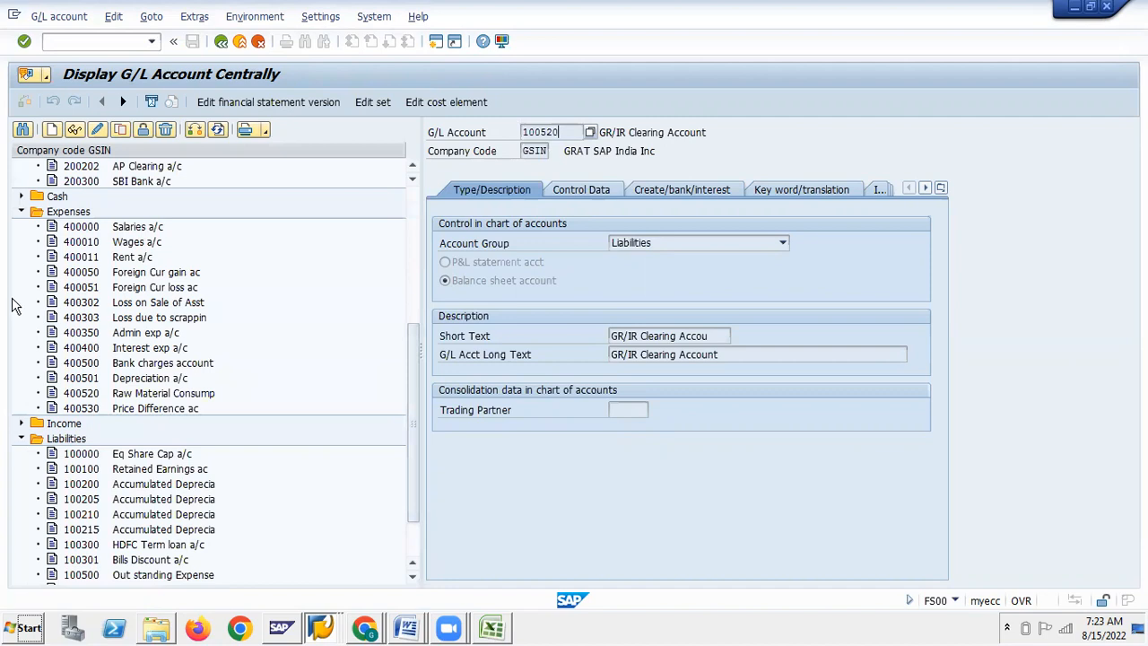
pyautogui.click(21, 211)
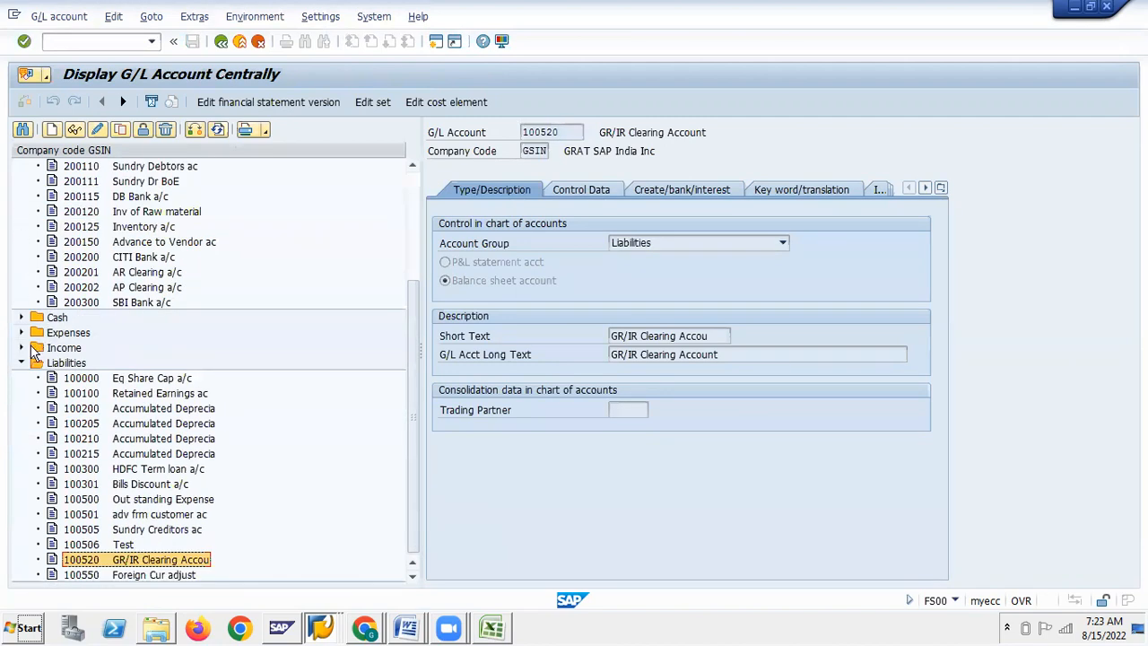
pyautogui.hotkey('alt', 'Tab')
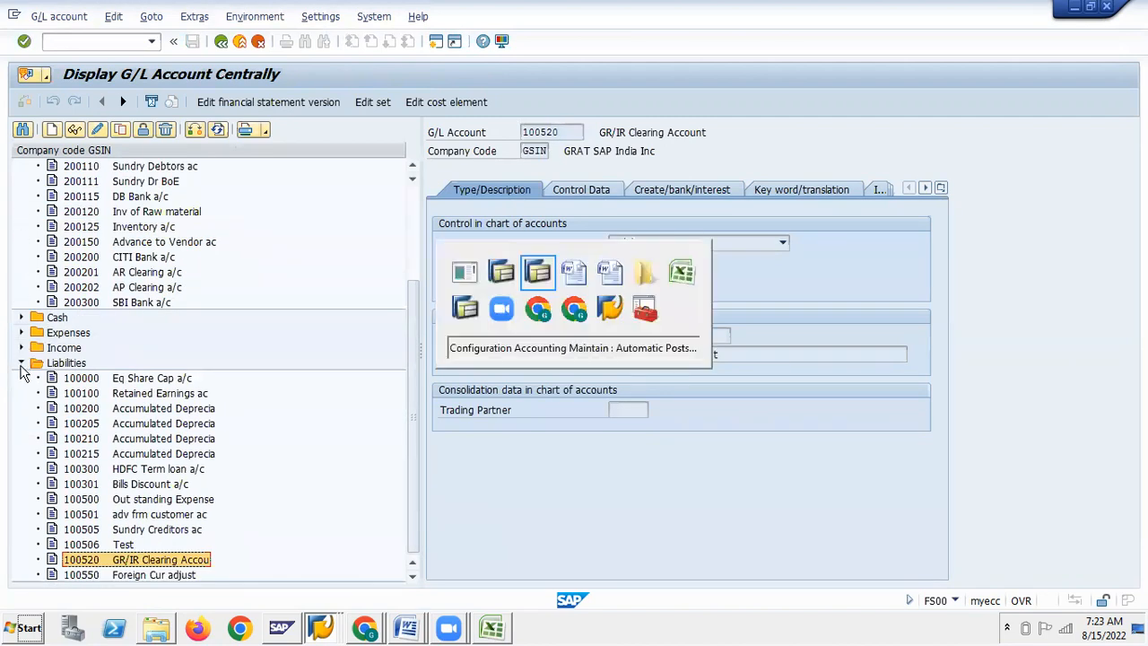
pyautogui.hotkey('alt', 'Tab')
pyautogui.hotkey('alt', 'Tab')
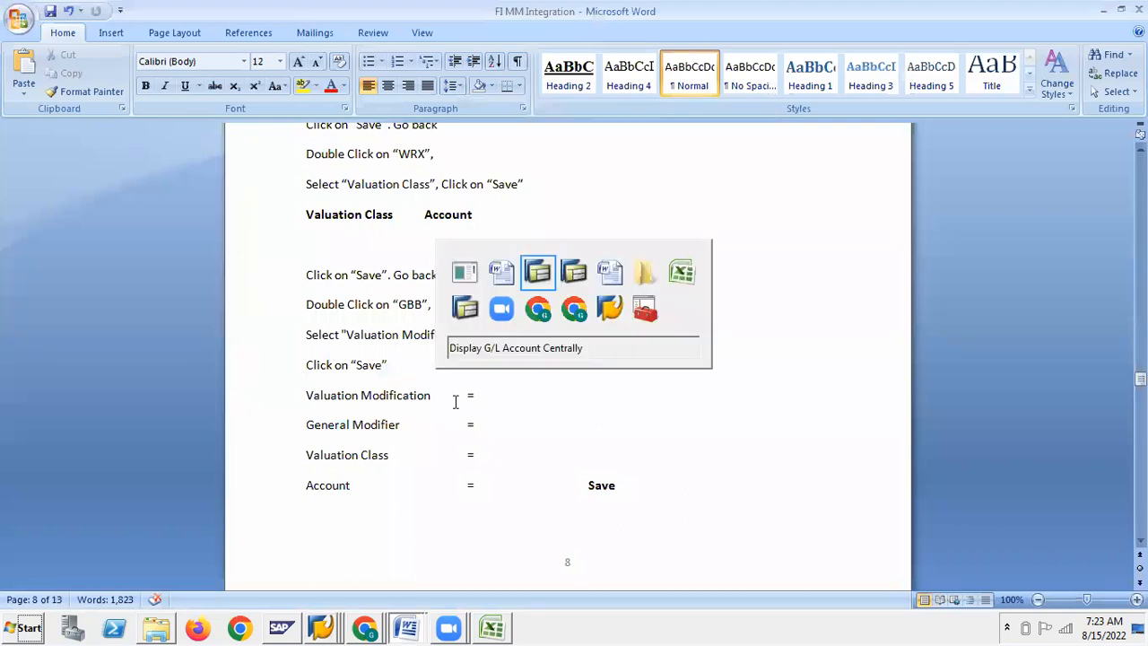
pyautogui.hotkey('alt', 'Tab')
pyautogui.hotkey('alt', 'Tab')
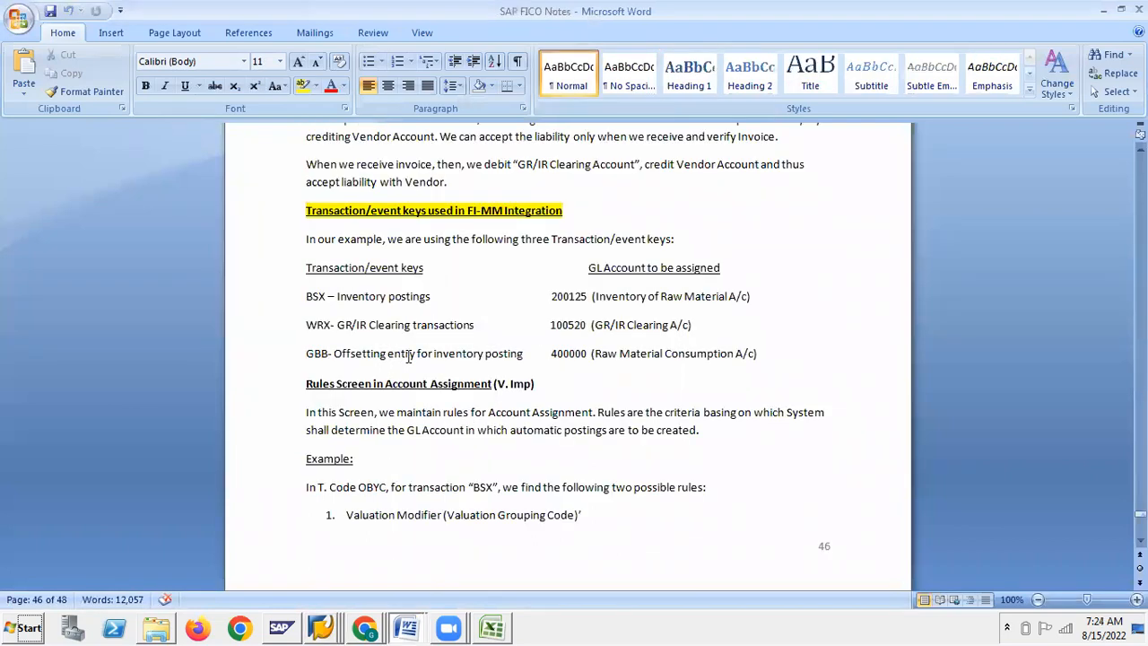
# Display the Raw Material Consumption account 400520 from the Expenses accounts of company code GSIN
pyautogui.hotkey('alt', 'Tab')
pyautogui.hotkey('alt', 'Tab')
pyautogui.click(21, 332)
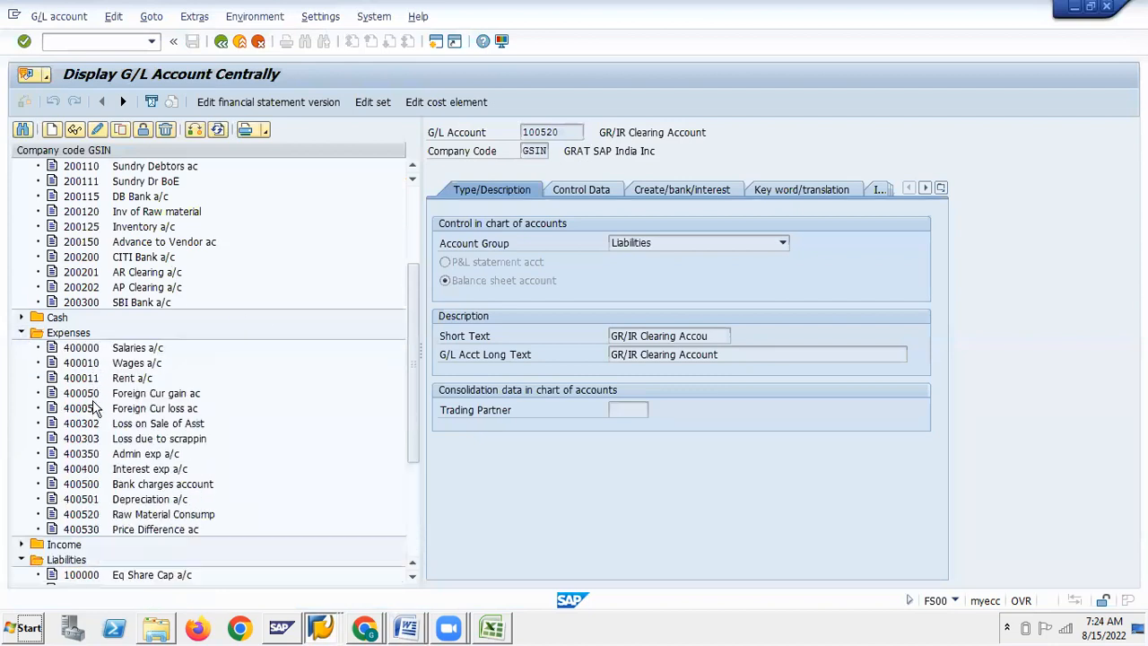
pyautogui.doubleClick(52, 516)
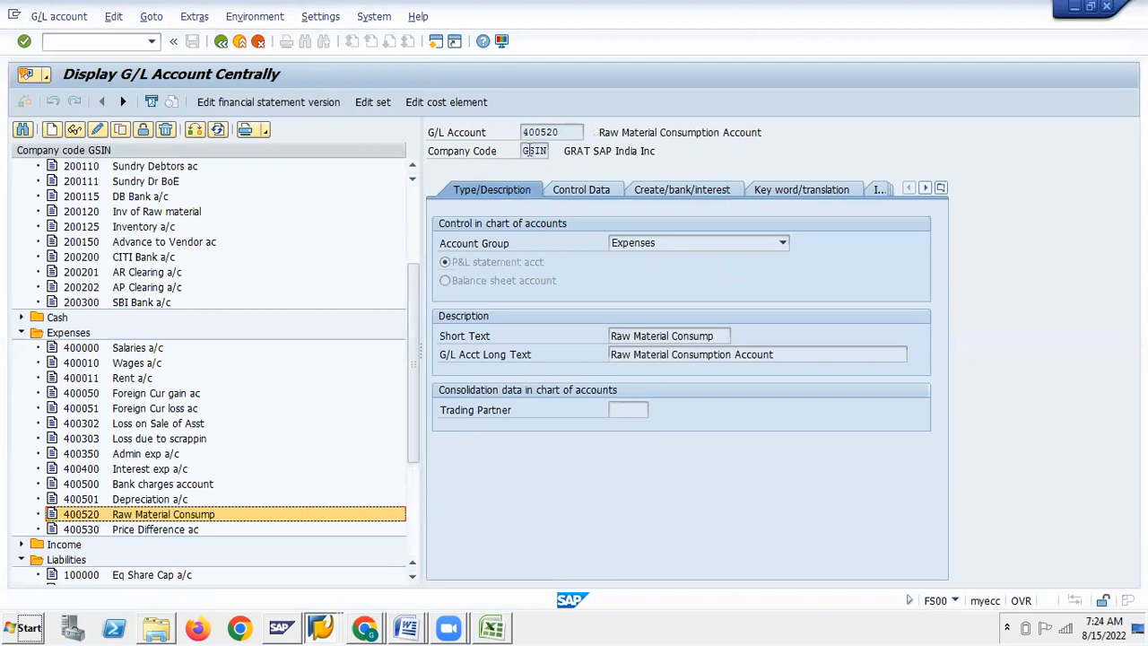
# Copy account number 400520 into the GBB row for valuation class 3000 and save the assignment in the proposed customizing request
pyautogui.moveTo(523, 132); pyautogui.dragTo(566, 131)
pyautogui.hotkey('ctrl', 'c')
pyautogui.hotkey('alt', 'Tab')
pyautogui.hotkey('ctrl', 'v')
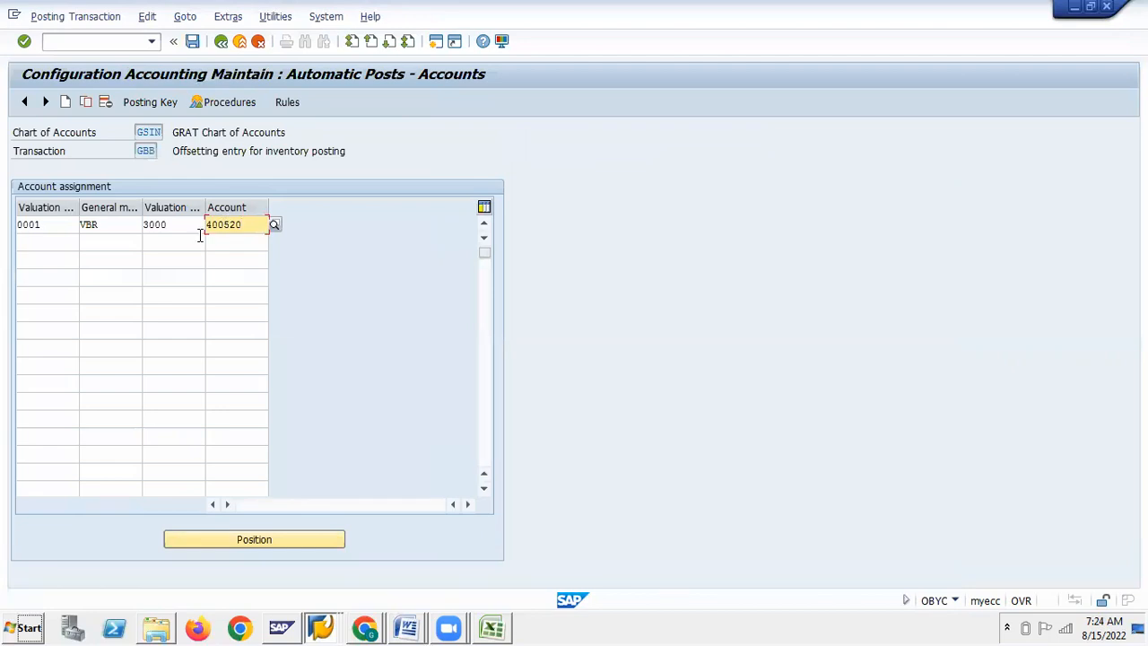
pyautogui.click(192, 41)
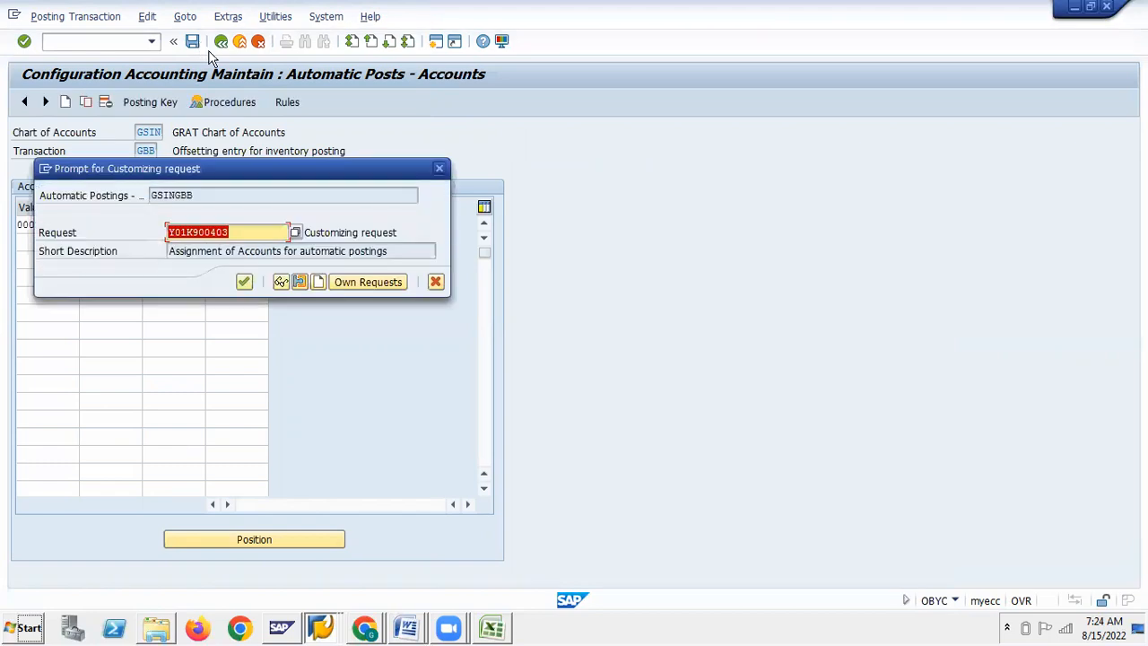
pyautogui.click(243, 281)
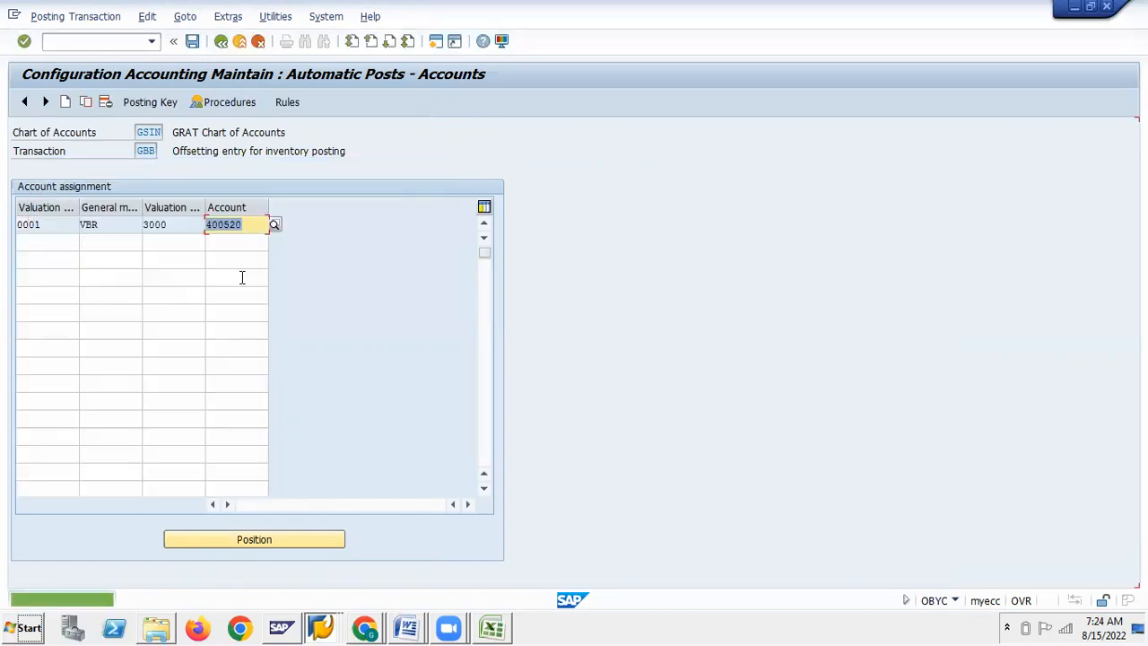
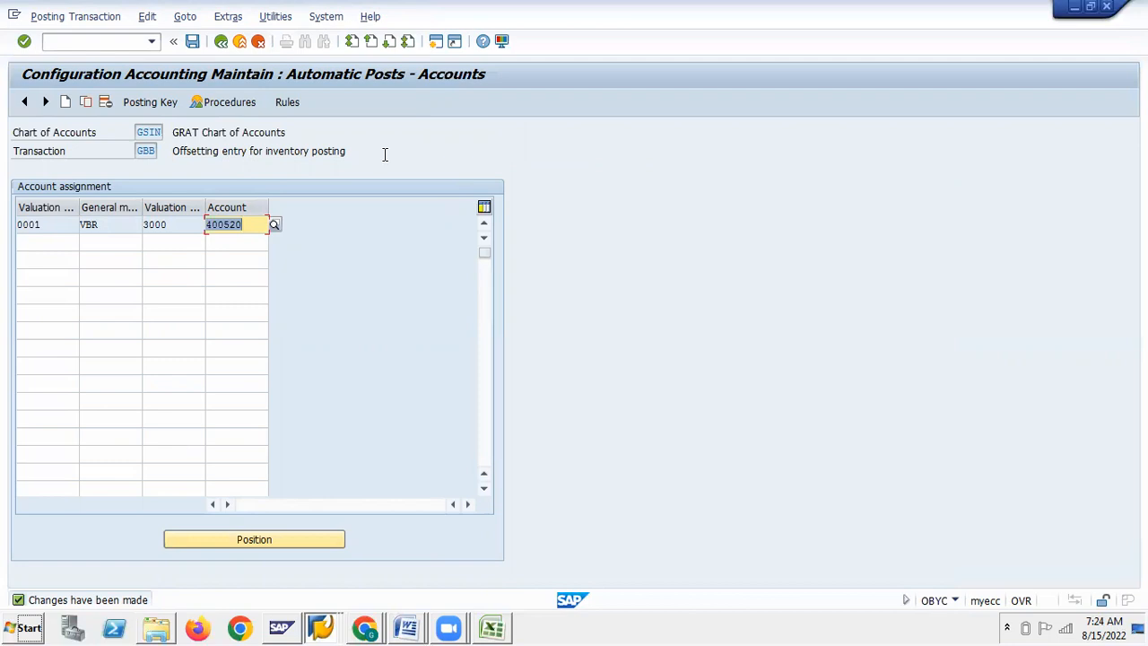
# Switch to the SAP FICO Notes document and examine the BSX, WRX and GBB event keys with their assigned G/L accounts
pyautogui.click(395, 621)
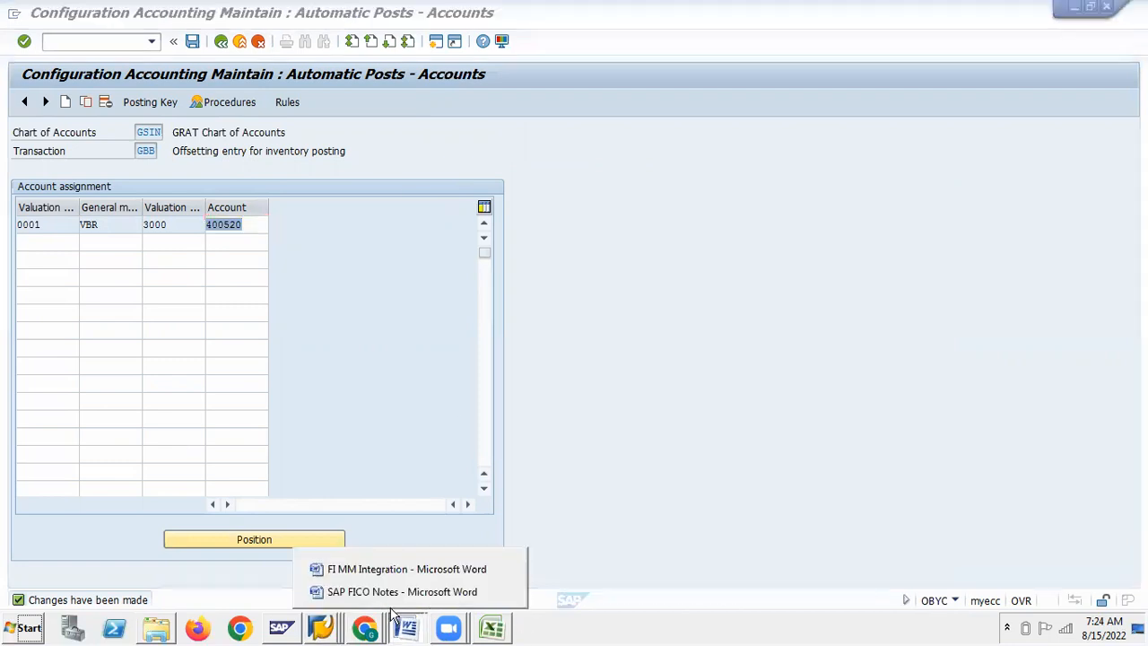
pyautogui.click(549, 466)
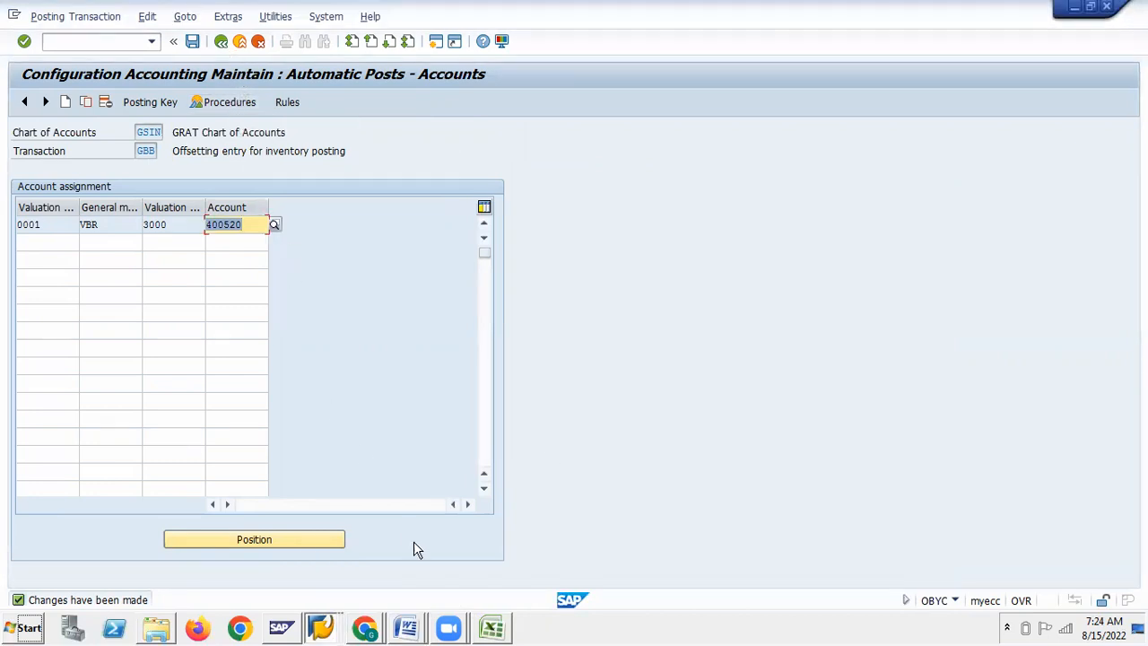
pyautogui.click(406, 628)
pyautogui.click(380, 566)
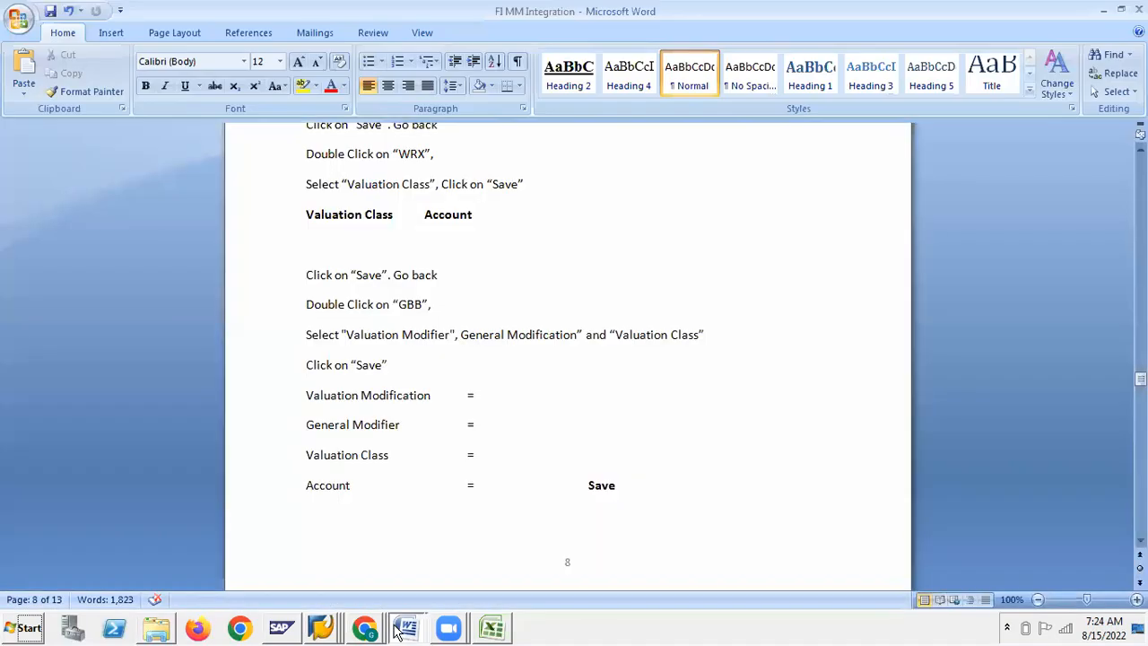
pyautogui.scroll(5, 417, 556)
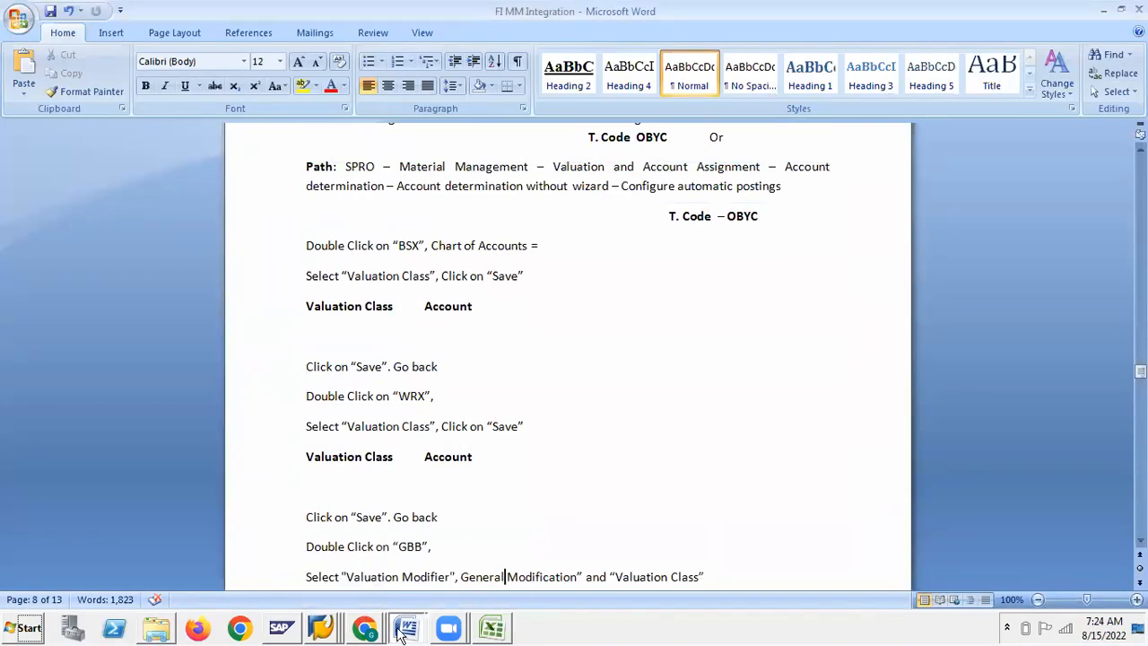
pyautogui.click(403, 631)
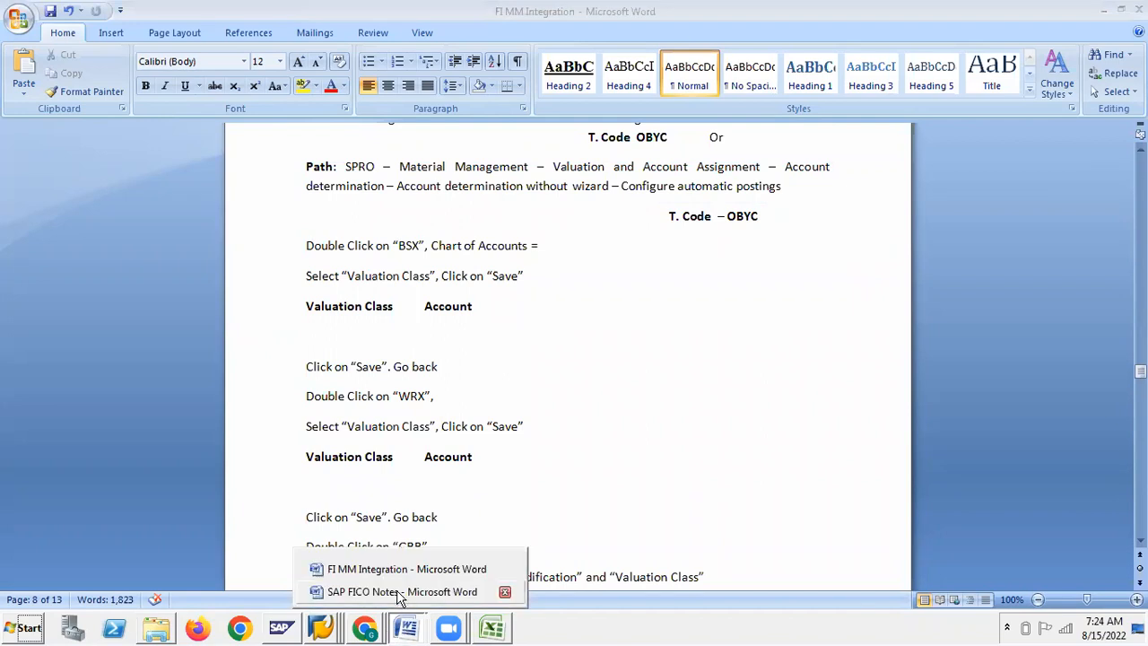
pyautogui.click(400, 592)
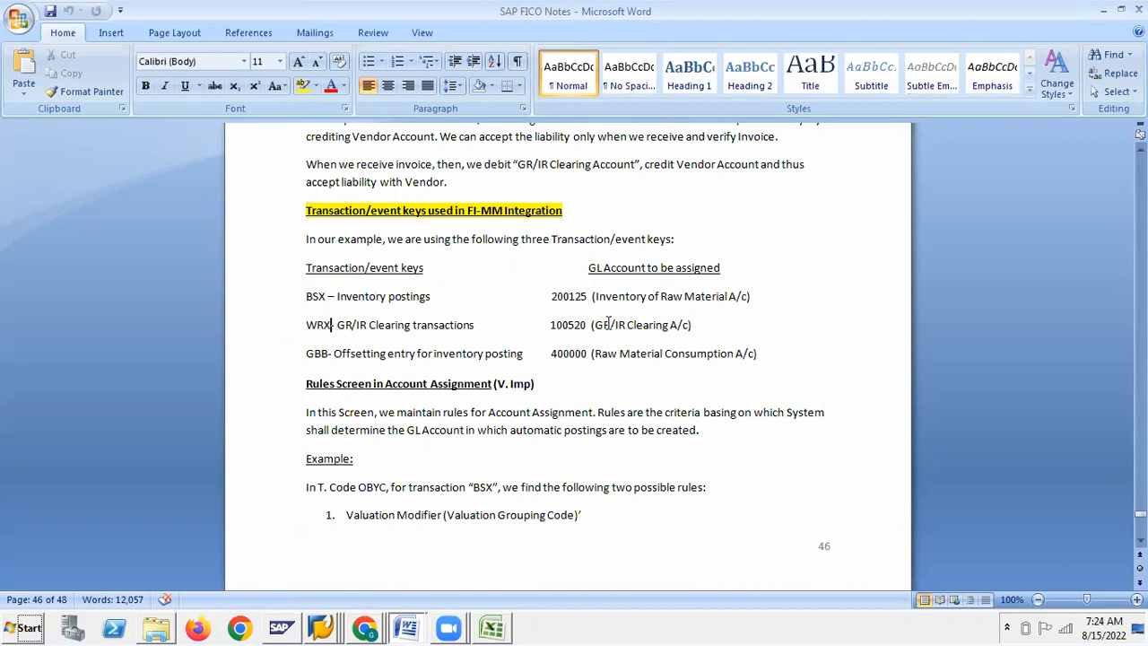
pyautogui.moveTo(551, 298); pyautogui.dragTo(590, 355)
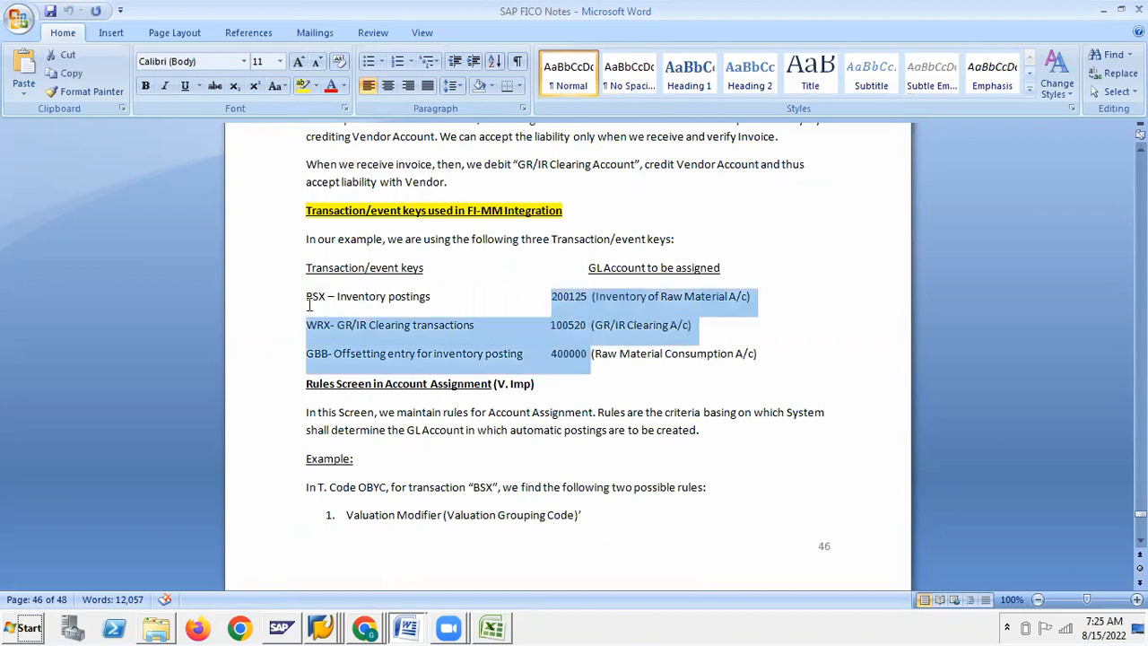
pyautogui.moveTo(306, 296); pyautogui.dragTo(499, 359)
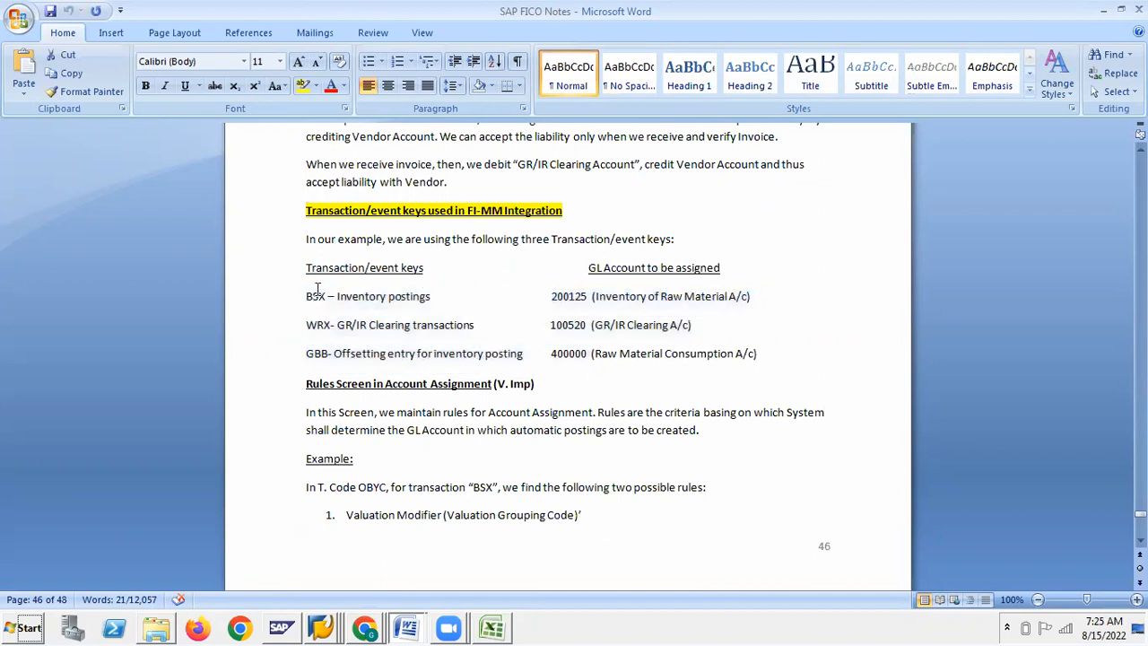
pyautogui.click(387, 267)
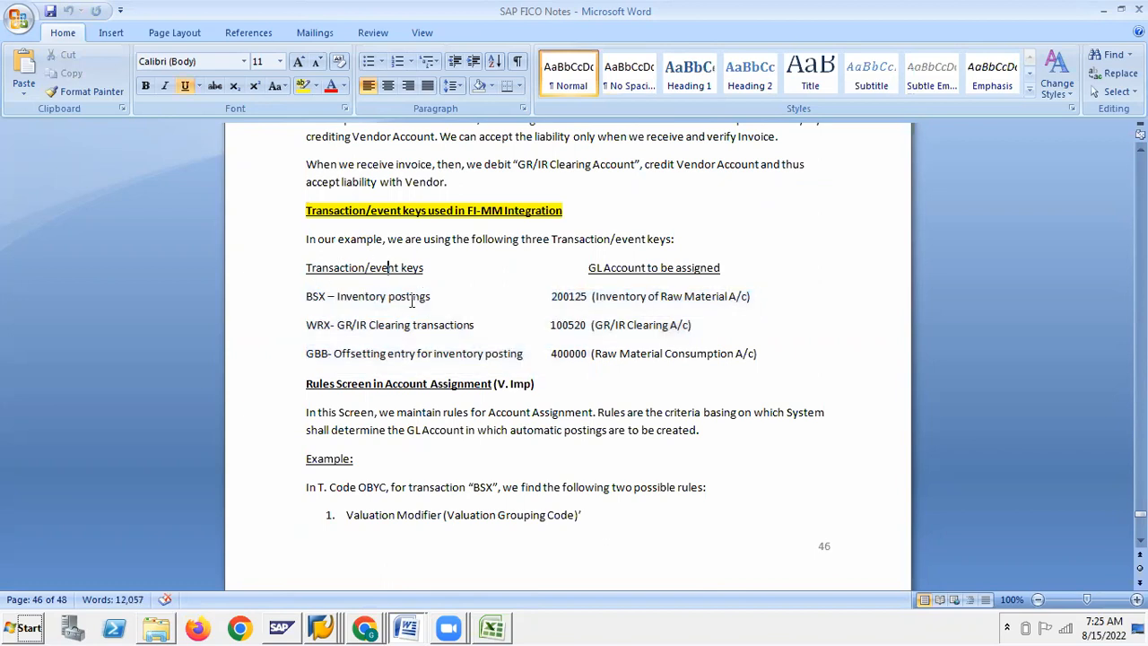
# Read the notes on the Rules Screen in Account Assignment, covering the selection criteria for each rule and the IMPORTANT remark
pyautogui.scroll(3, 410, 301)
pyautogui.scroll(-3, 413, 305)
pyautogui.scroll(-3, 411, 304)
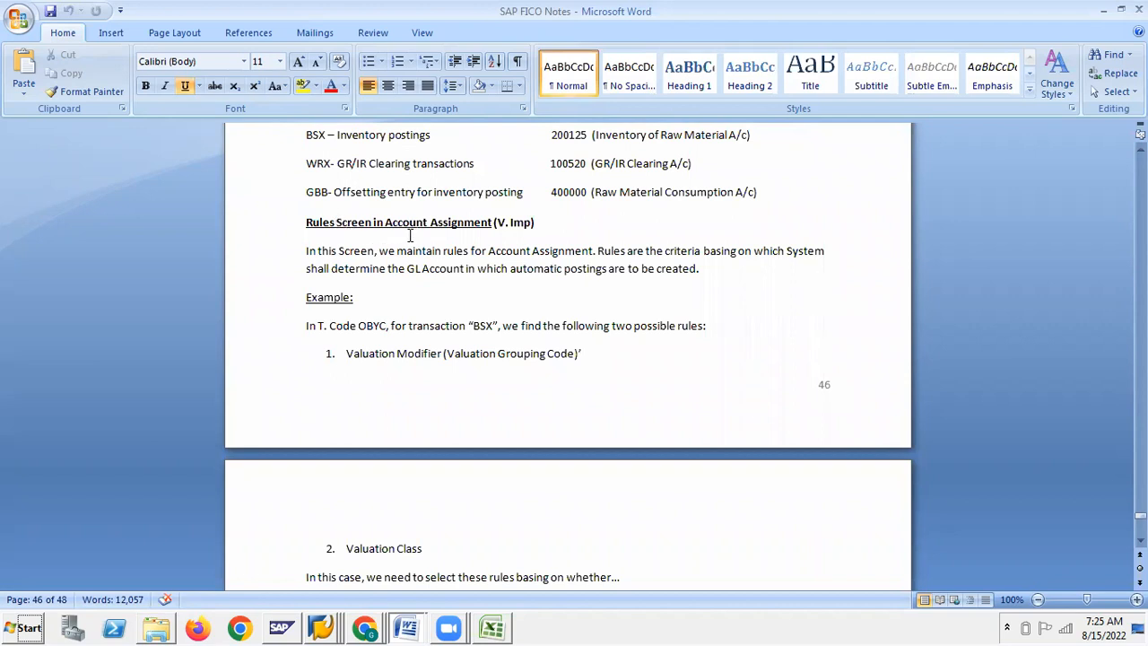
pyautogui.click(545, 228)
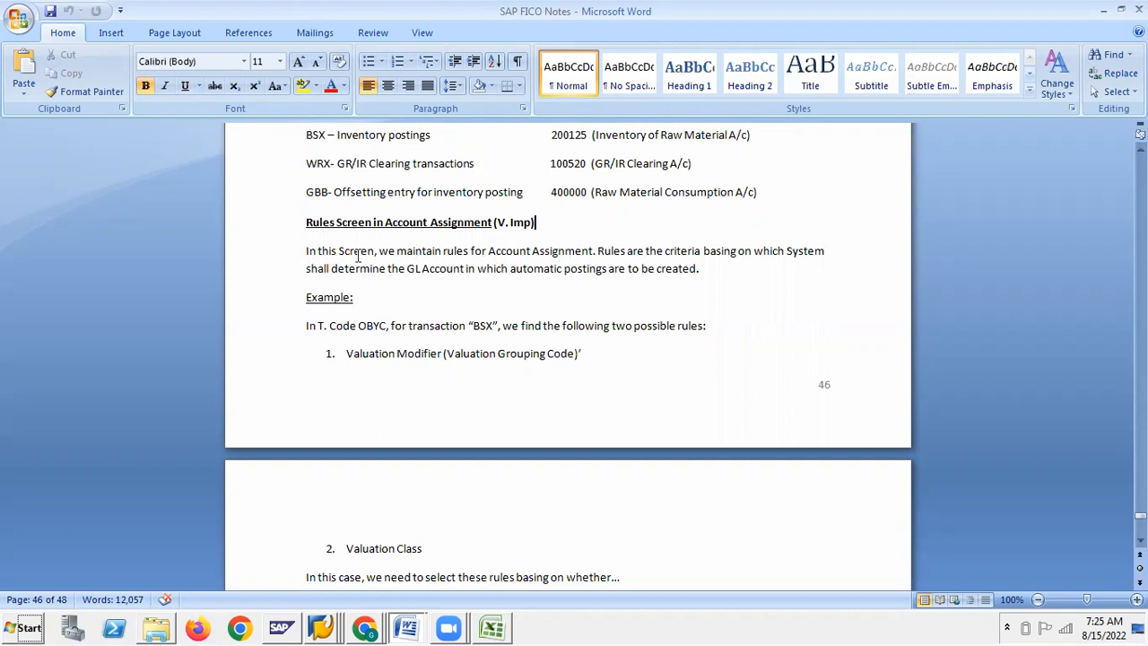
pyautogui.moveTo(307, 252); pyautogui.dragTo(361, 260)
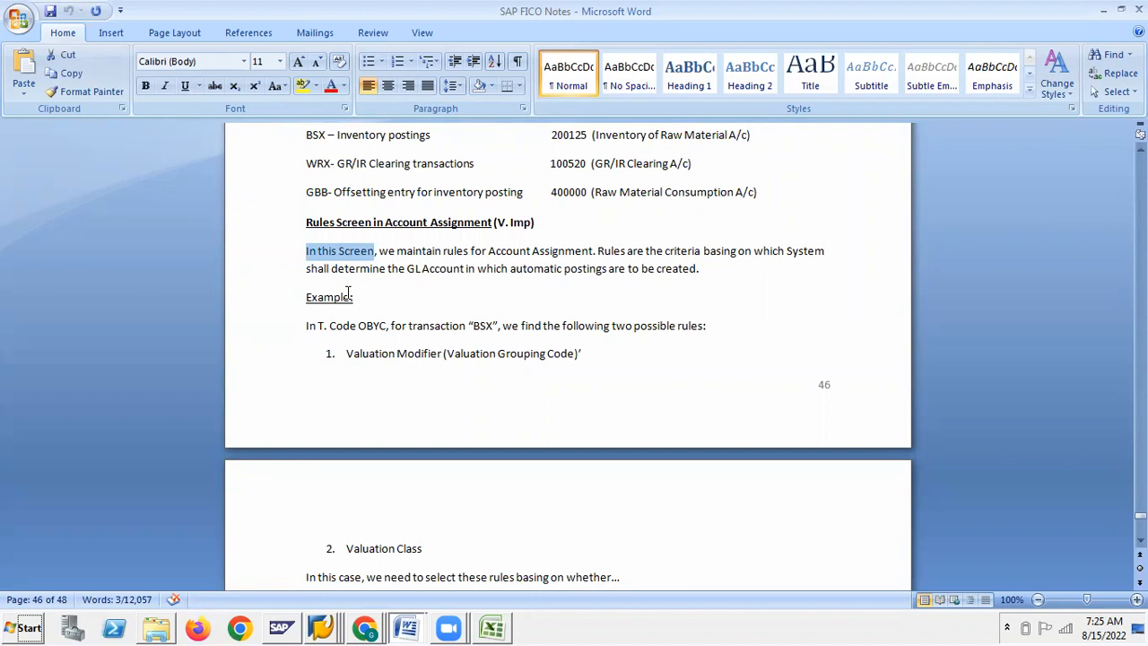
pyautogui.scroll(-6, 457, 438)
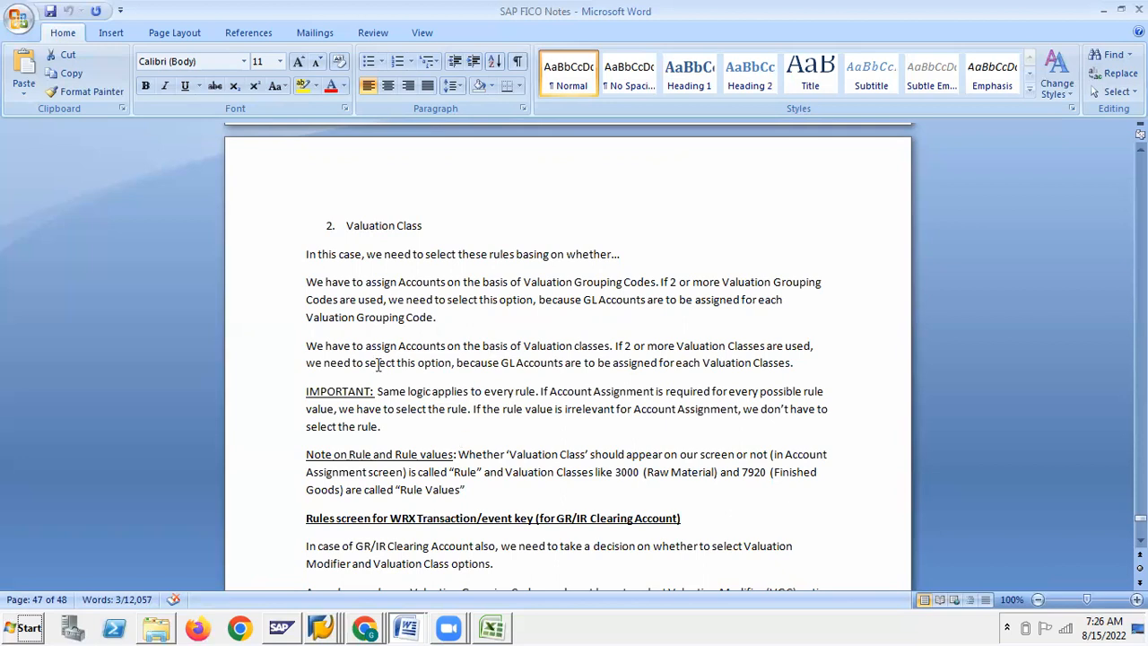
pyautogui.click(511, 362)
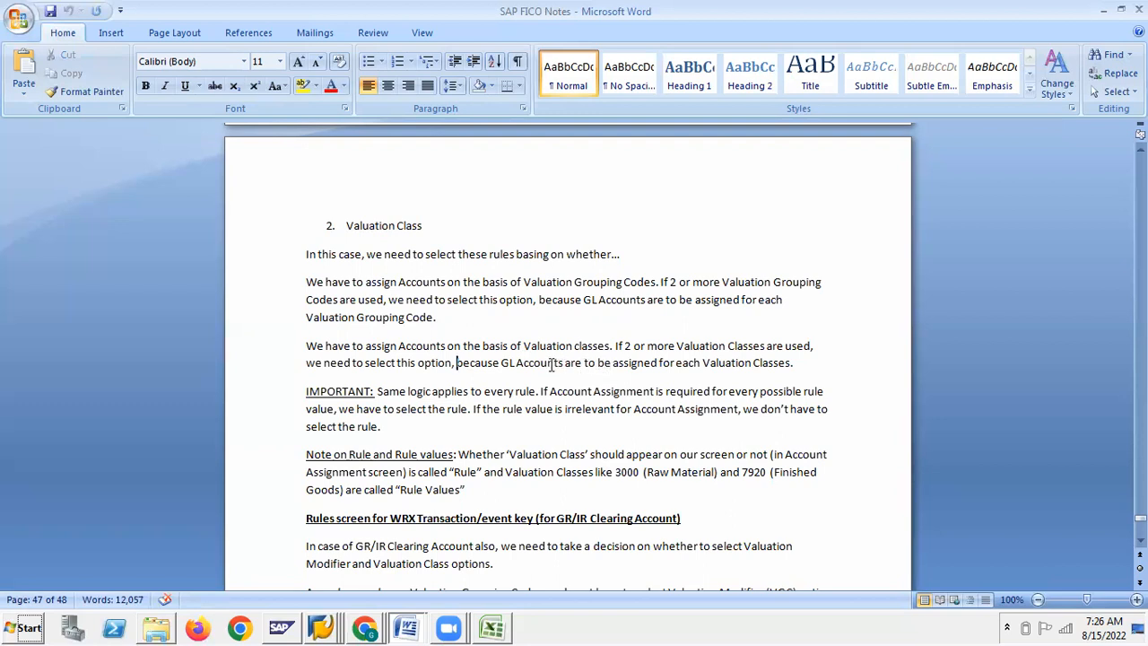
pyautogui.click(793, 362)
pyautogui.click(567, 392)
pyautogui.click(493, 409)
pyautogui.click(386, 425)
pyautogui.scroll(-6, 332, 466)
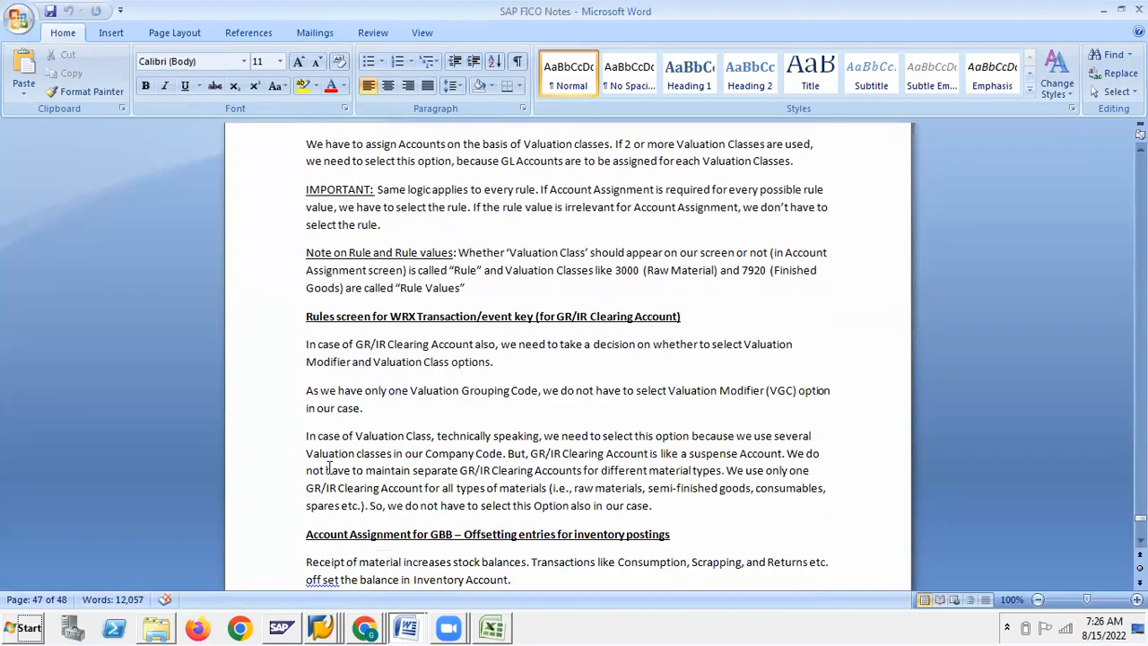
# Look back through the earlier notes on Valuation Class, the GR/IR Clearing Account and the transaction/event keys
pyautogui.scroll(5, 331, 475)
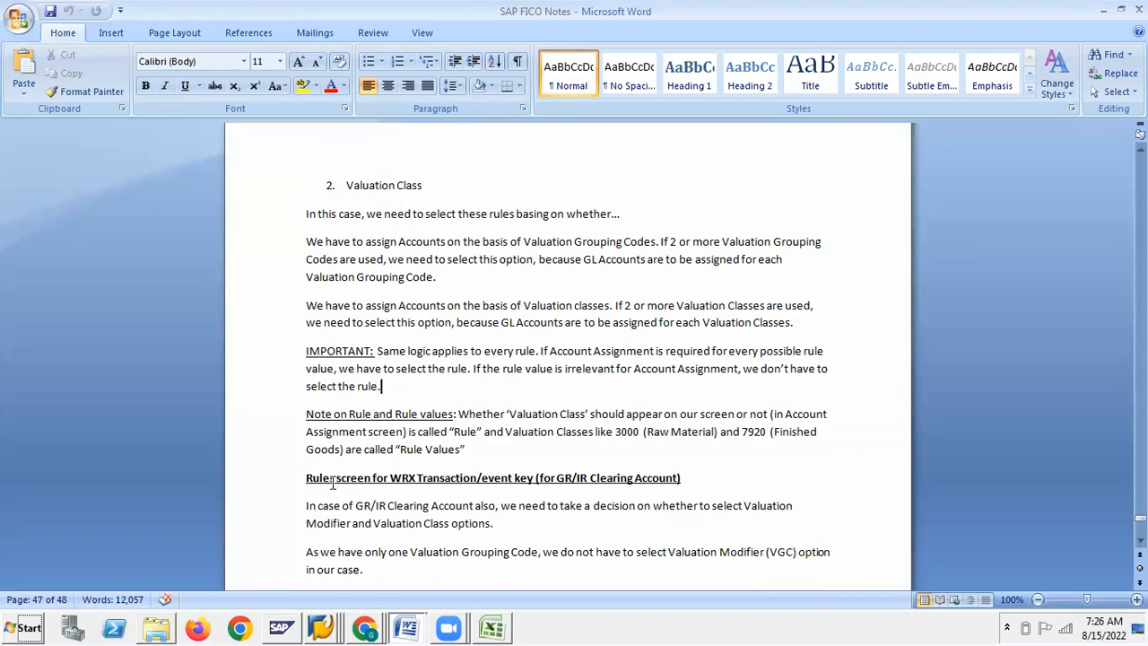
pyautogui.scroll(4, 326, 466)
pyautogui.scroll(3, 325, 463)
pyautogui.scroll(-2, 376, 480)
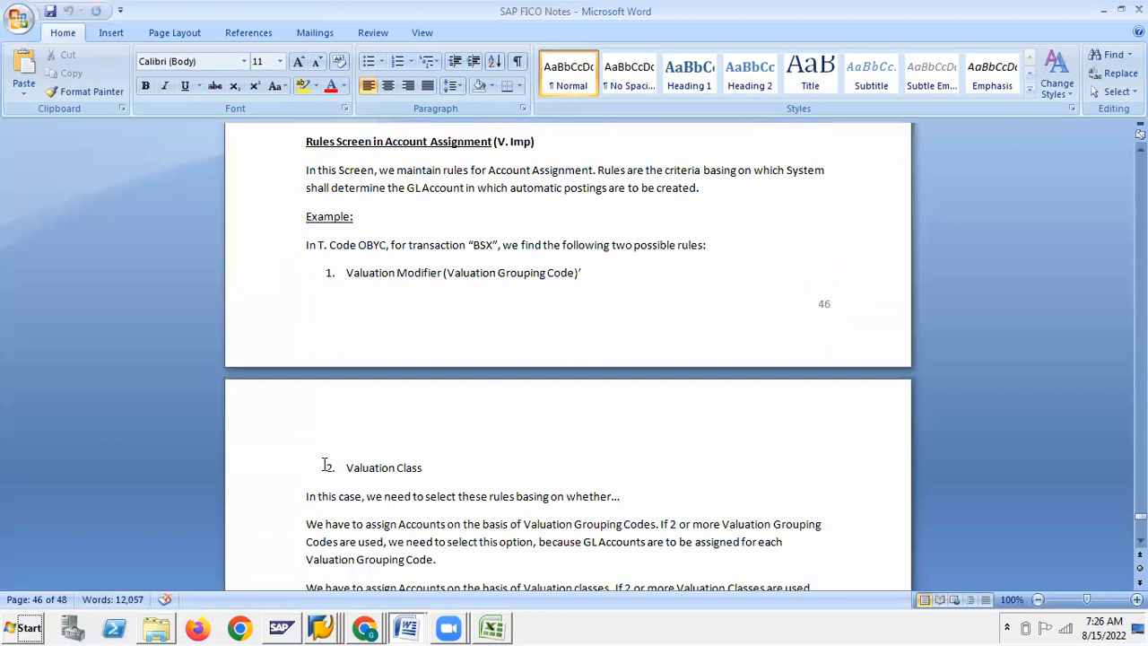
pyautogui.scroll(4, 417, 498)
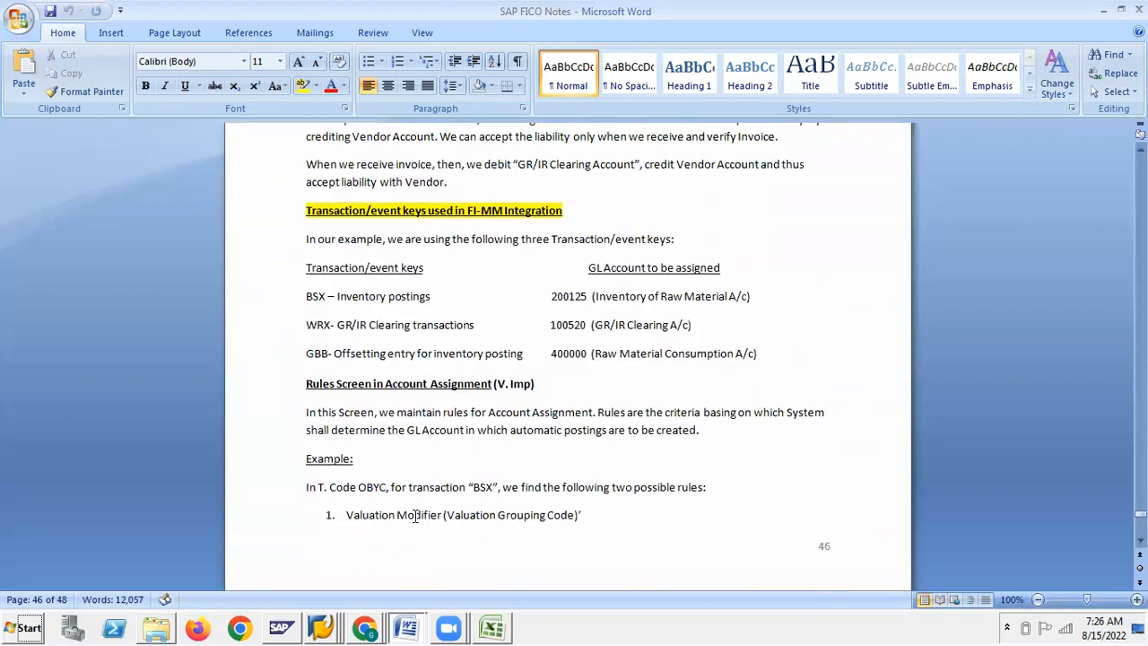
pyautogui.scroll(3, 411, 519)
pyautogui.scroll(-2, 410, 511)
pyautogui.scroll(2, 410, 513)
pyautogui.scroll(6, 410, 513)
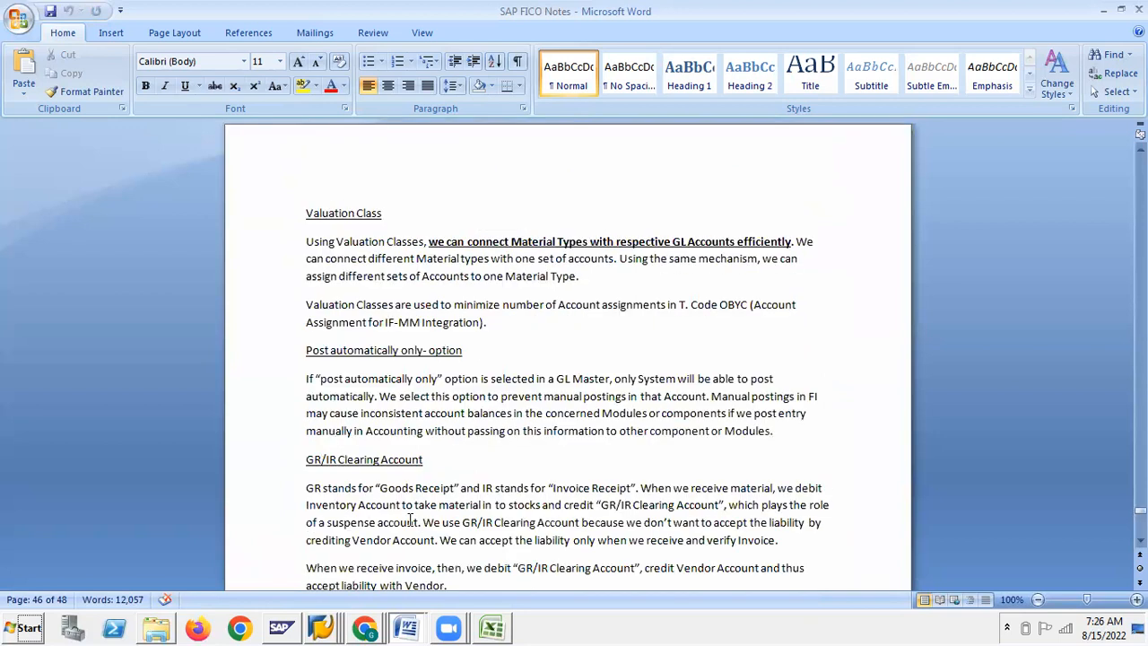
pyautogui.scroll(9, 410, 519)
pyautogui.scroll(-18, 410, 519)
pyautogui.scroll(-4, 410, 520)
pyautogui.scroll(2, 408, 513)
pyautogui.scroll(-1, 408, 515)
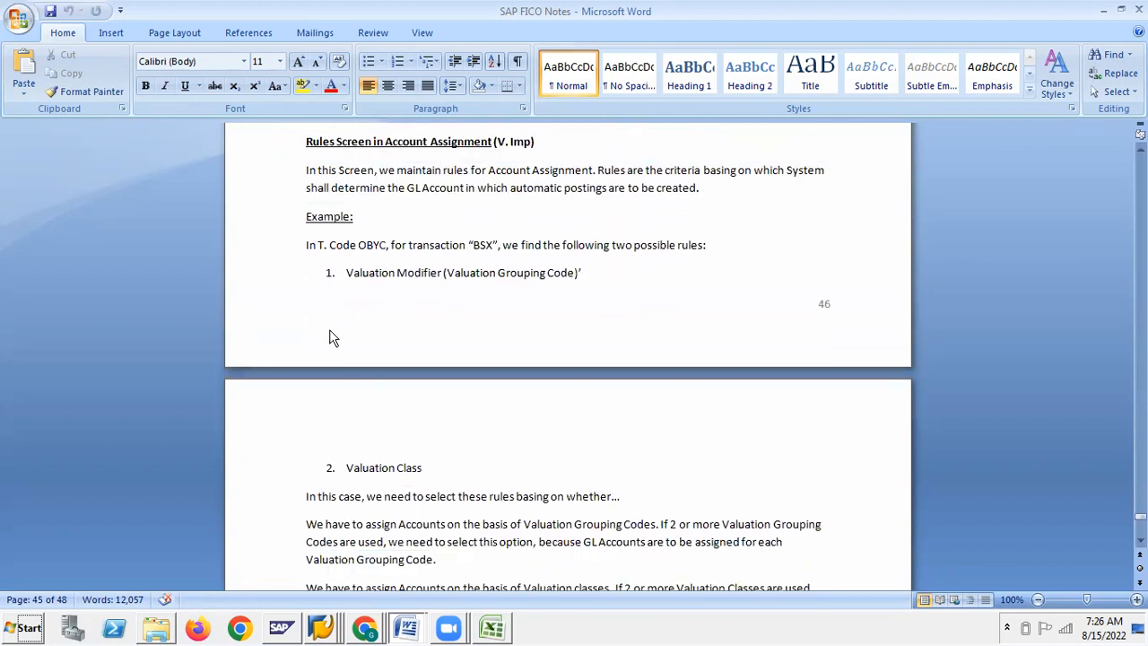
# Read the notes on the BSX rules, covering Valuation Modifier, Valuation Class and the IMPORTANT remark on when to select a rule
pyautogui.click(306, 143)
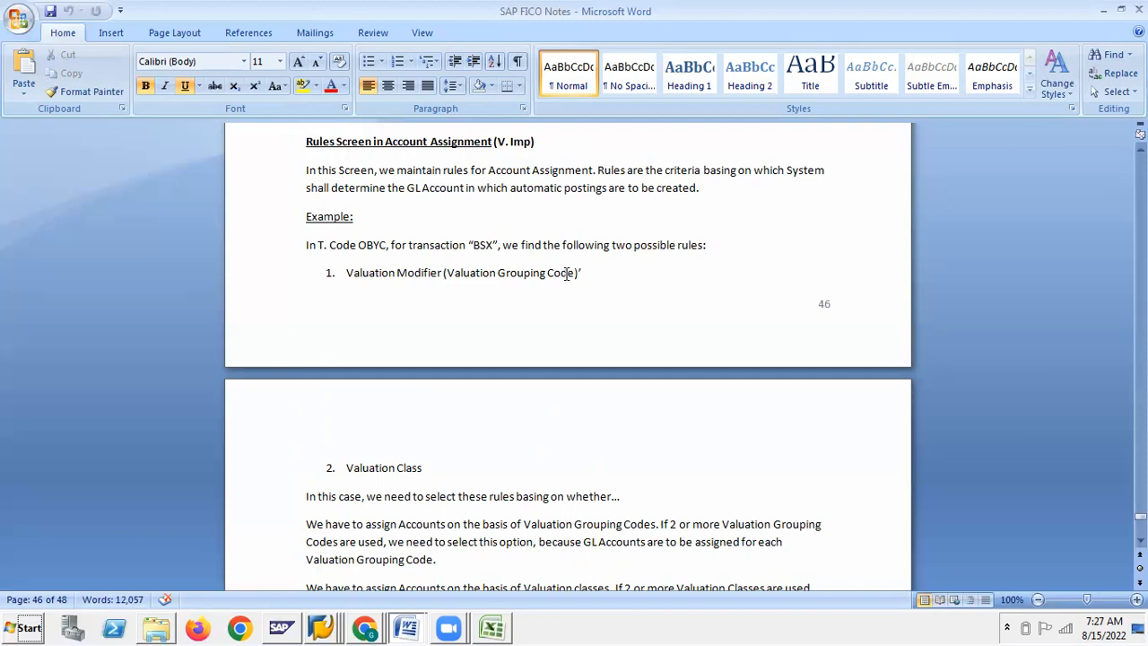
pyautogui.scroll(-2, 565, 278)
pyautogui.scroll(-1, 633, 374)
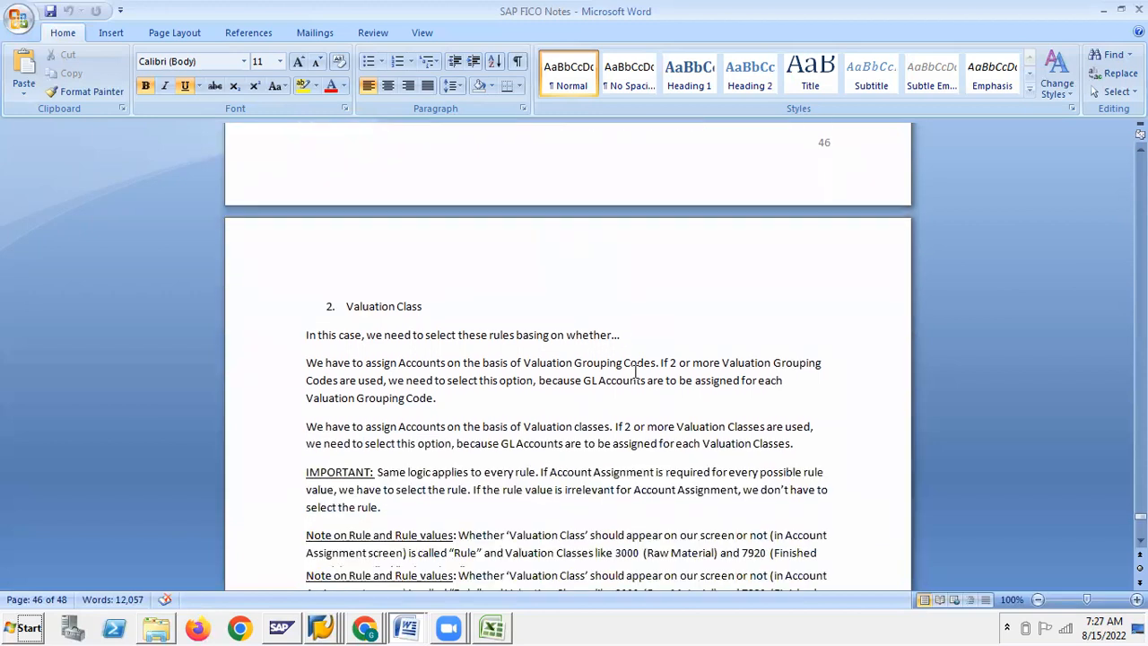
pyautogui.scroll(-1, 635, 370)
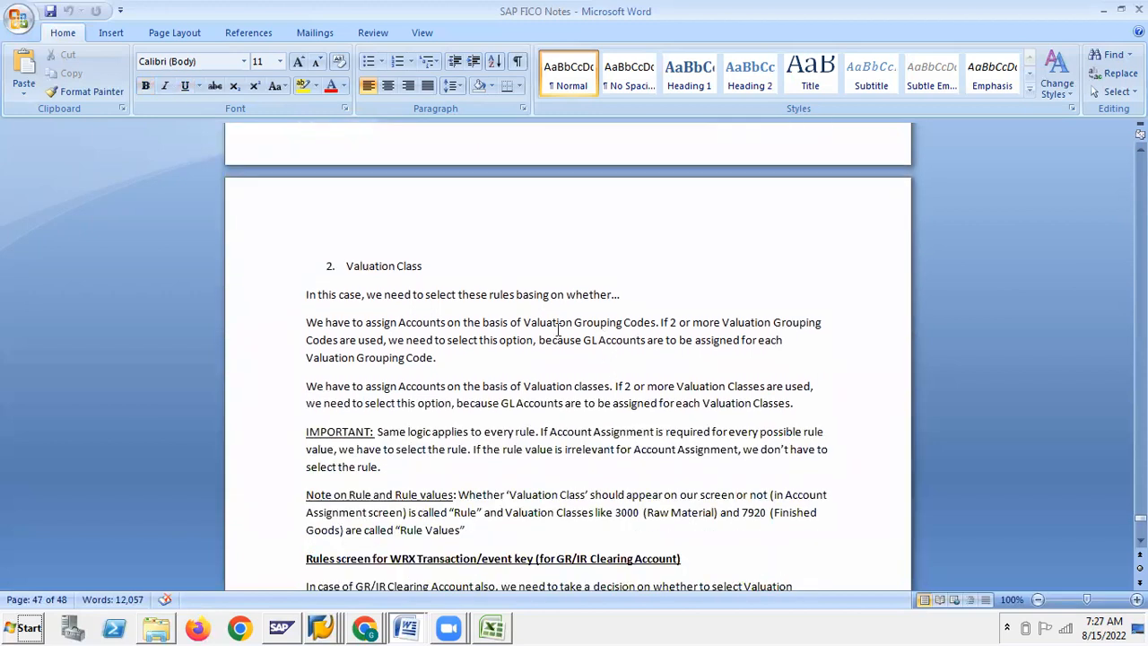
pyautogui.scroll(-3, 556, 323)
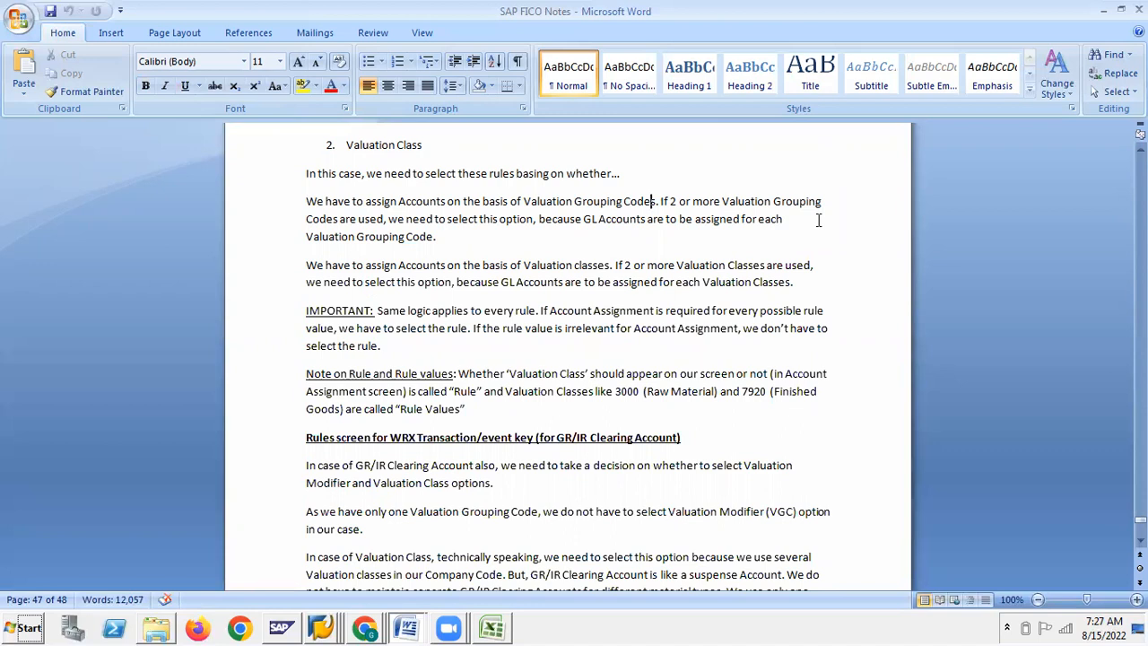
pyautogui.click(403, 267)
pyautogui.click(615, 266)
pyautogui.click(452, 283)
pyautogui.click(803, 281)
pyautogui.scroll(-1, 382, 313)
pyautogui.click(383, 270)
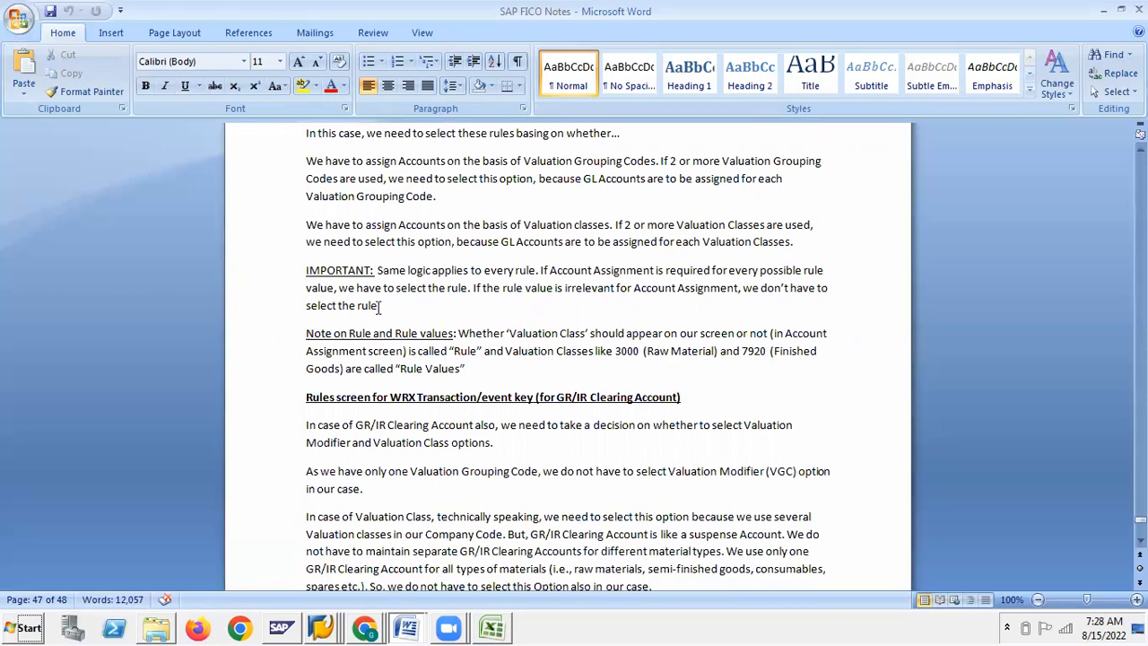
# Read the note on Rule and Rule values and the section on the rules screen for the WRX transaction/event key
pyautogui.scroll(-2, 383, 269)
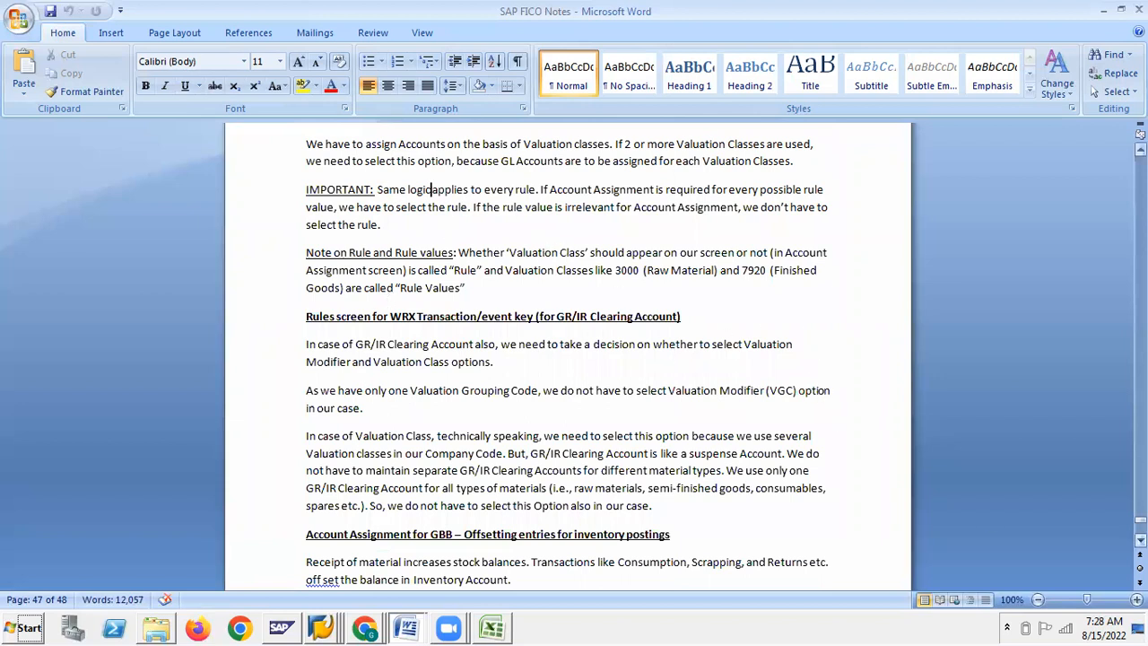
pyautogui.scroll(-1, 568, 359)
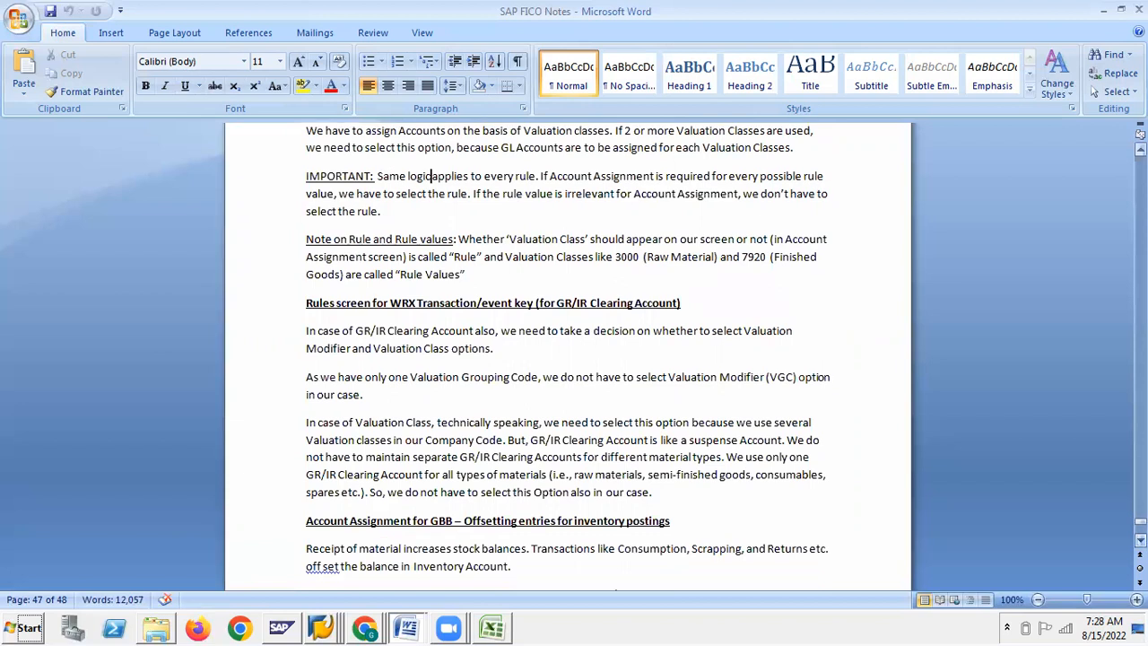
pyautogui.scroll(-1, 568, 358)
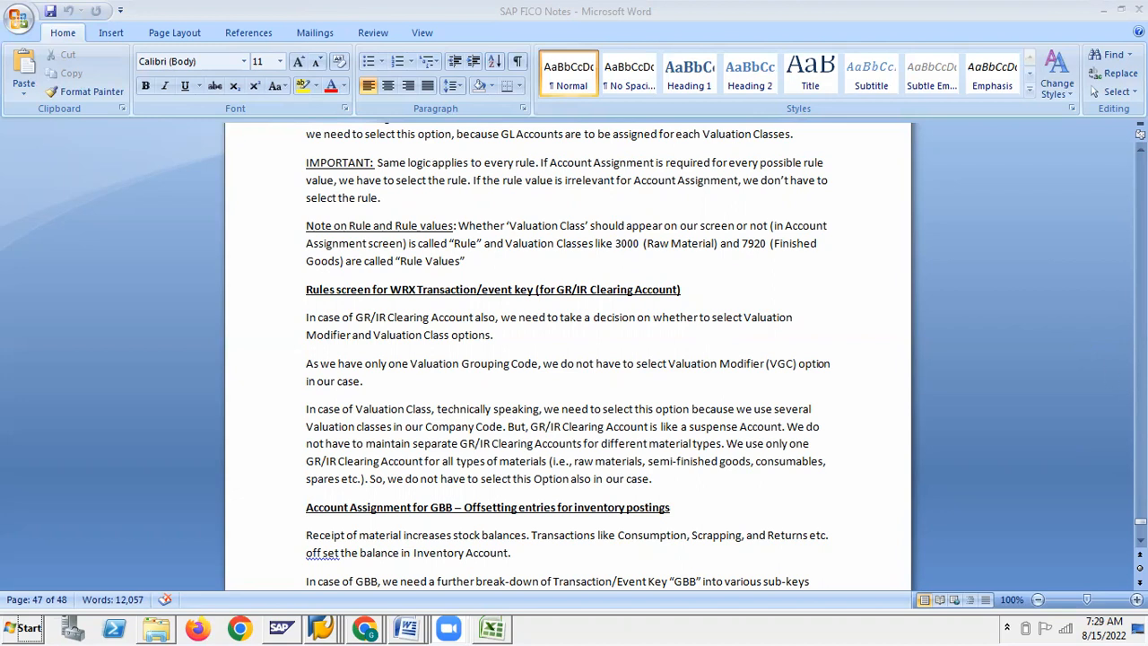
pyautogui.scroll(-1, 568, 359)
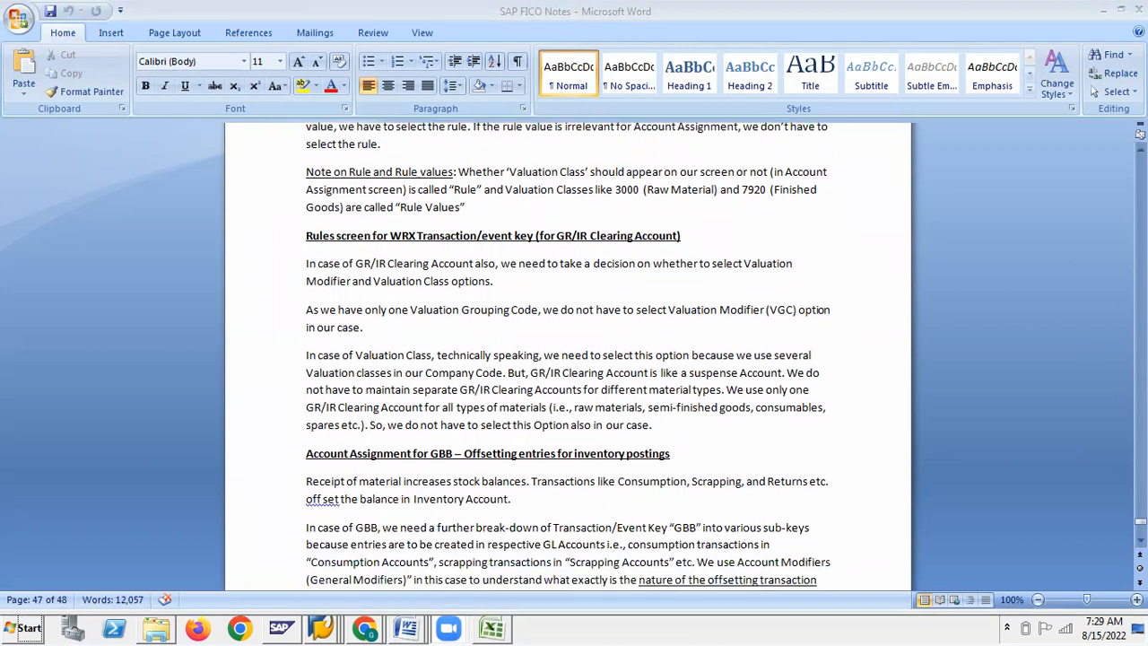
pyautogui.scroll(-1, 568, 359)
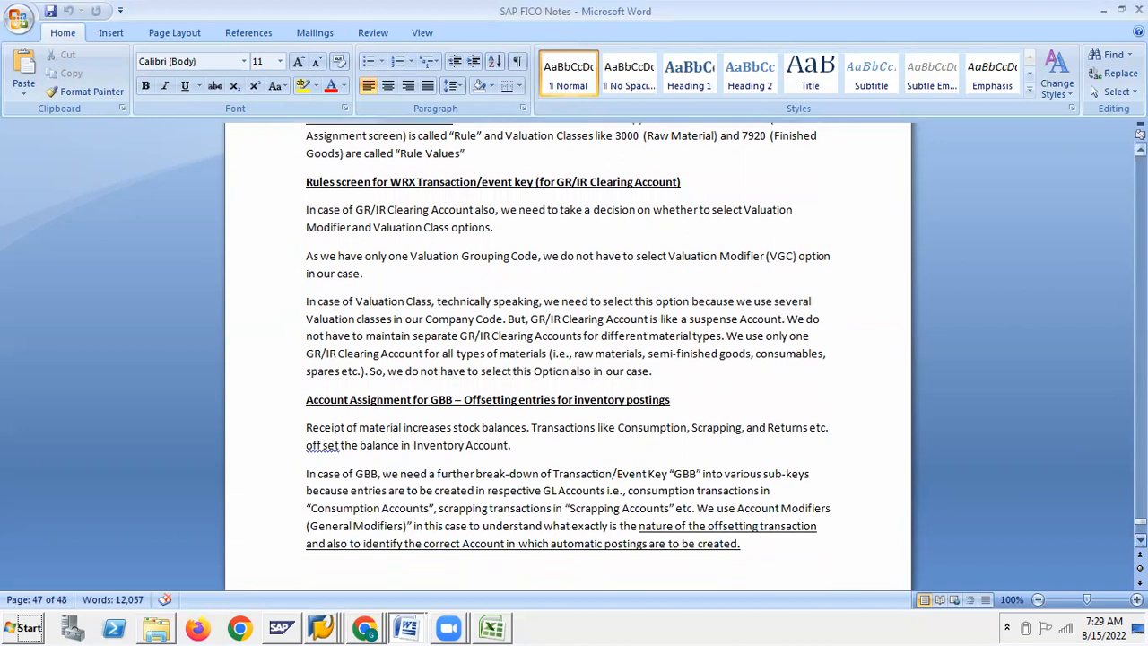
pyautogui.scroll(-1, 568, 359)
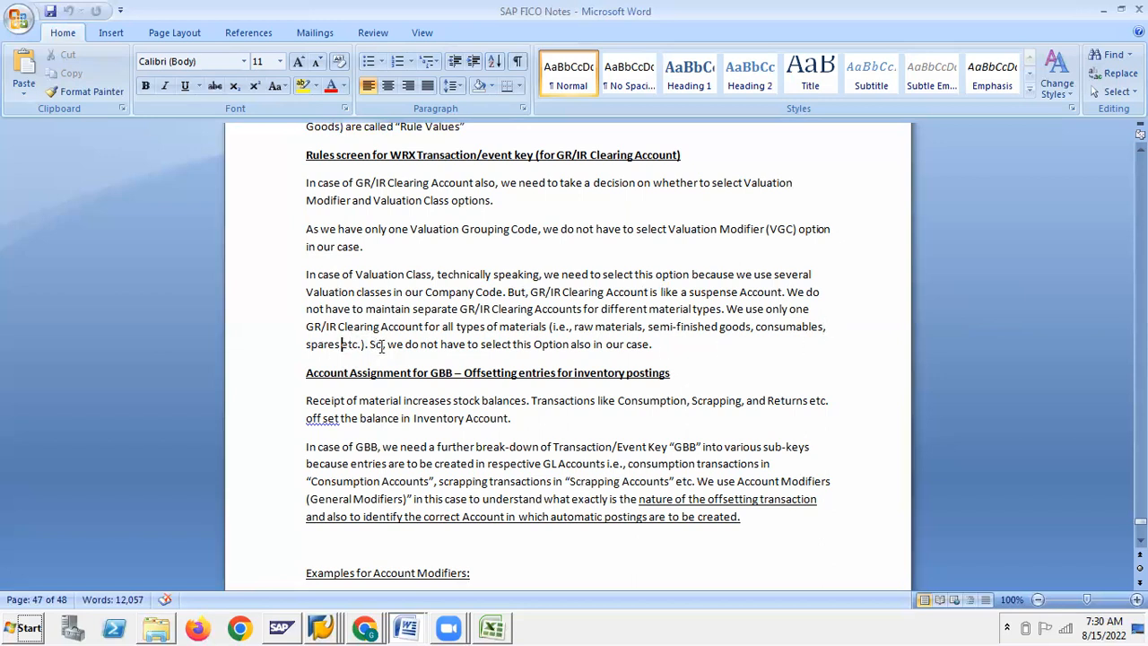
pyautogui.click(692, 346)
# Correct "off set" to "offset" in the paragraph under Account Assignment for GBB
pyautogui.scroll(-2, 692, 347)
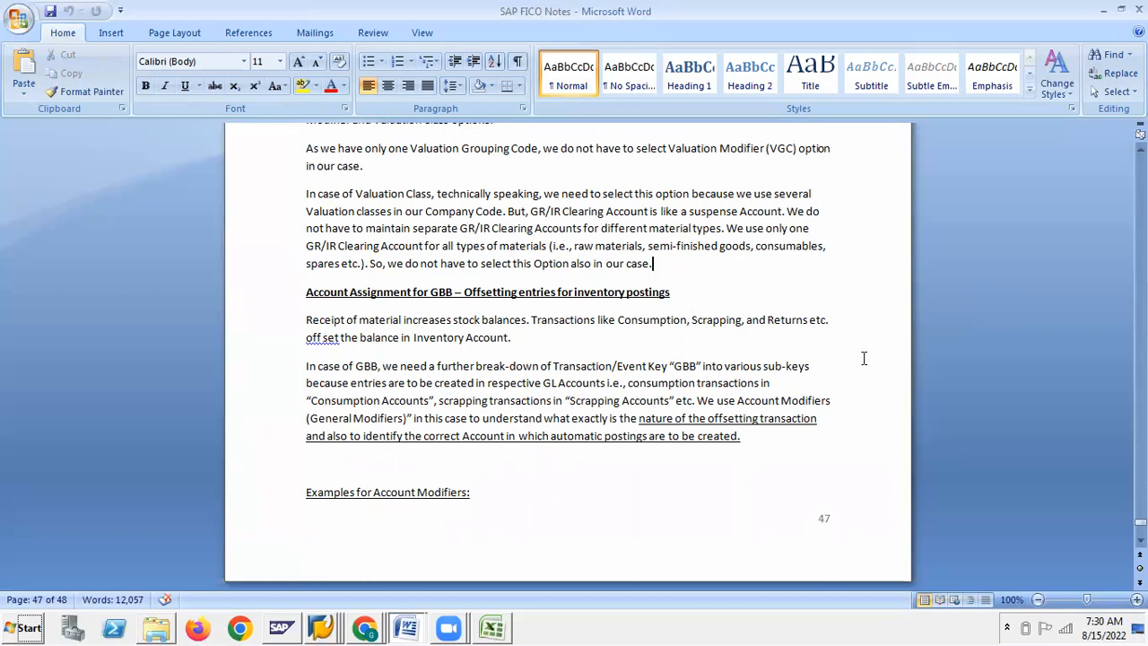
pyautogui.scroll(-3, 864, 359)
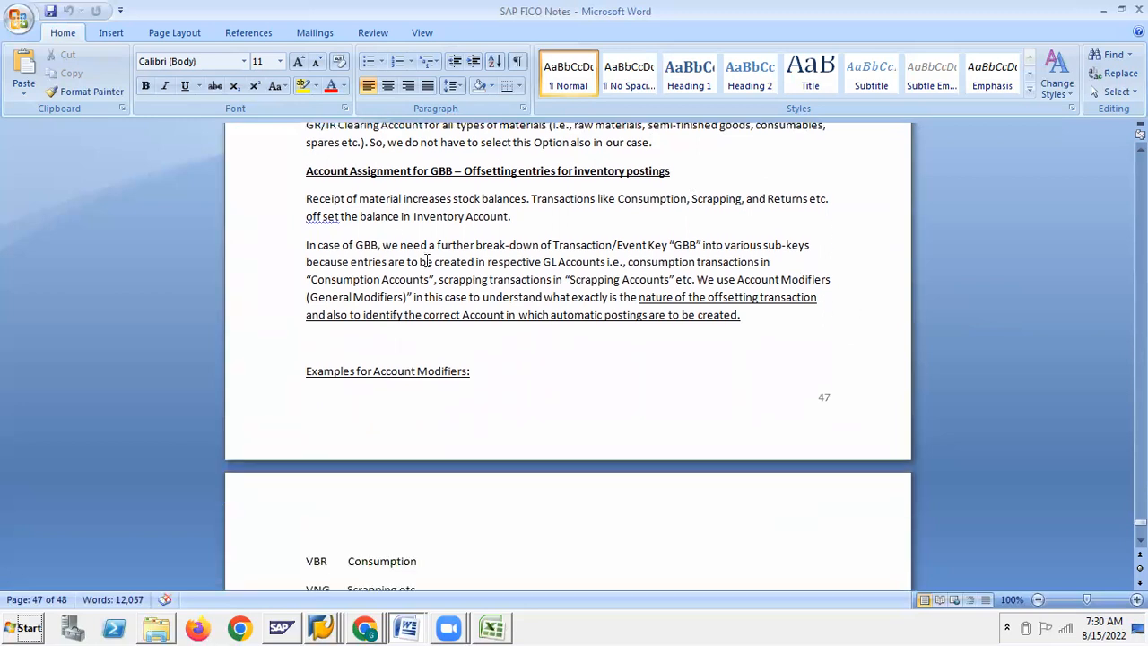
pyautogui.click(325, 172)
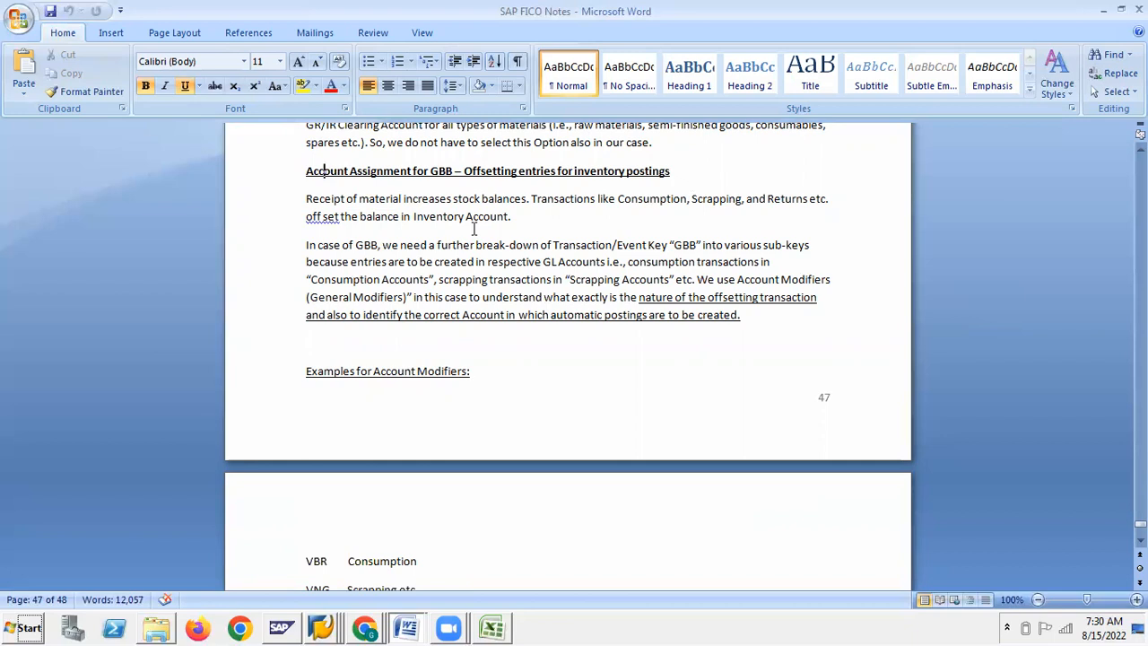
pyautogui.rightClick(325, 218)
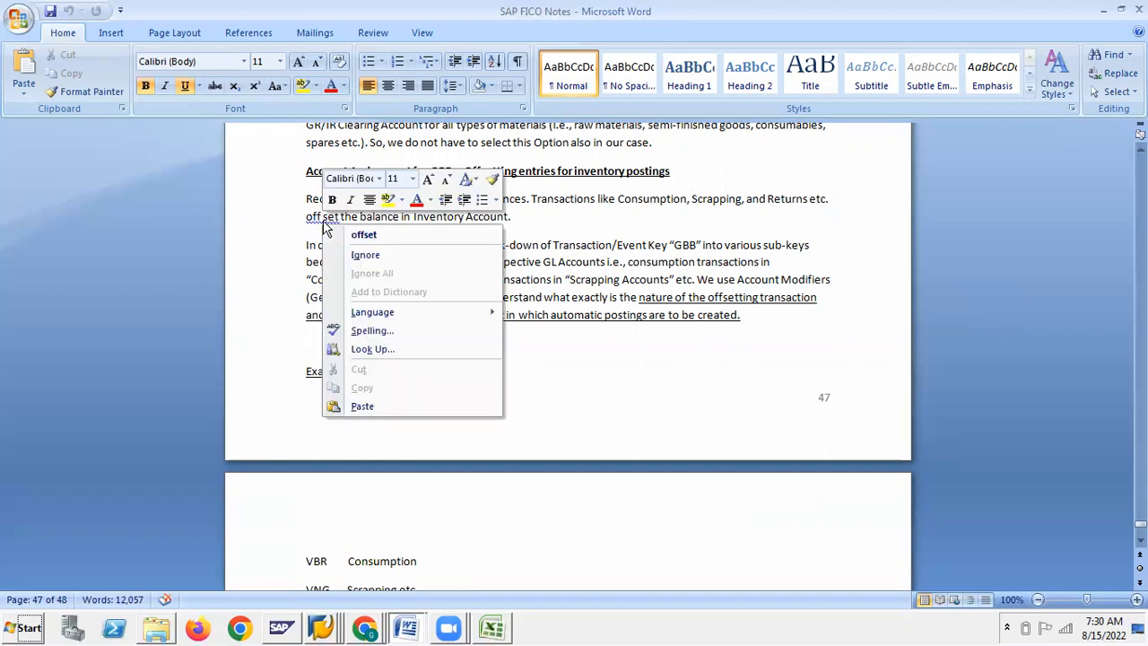
pyautogui.click(350, 237)
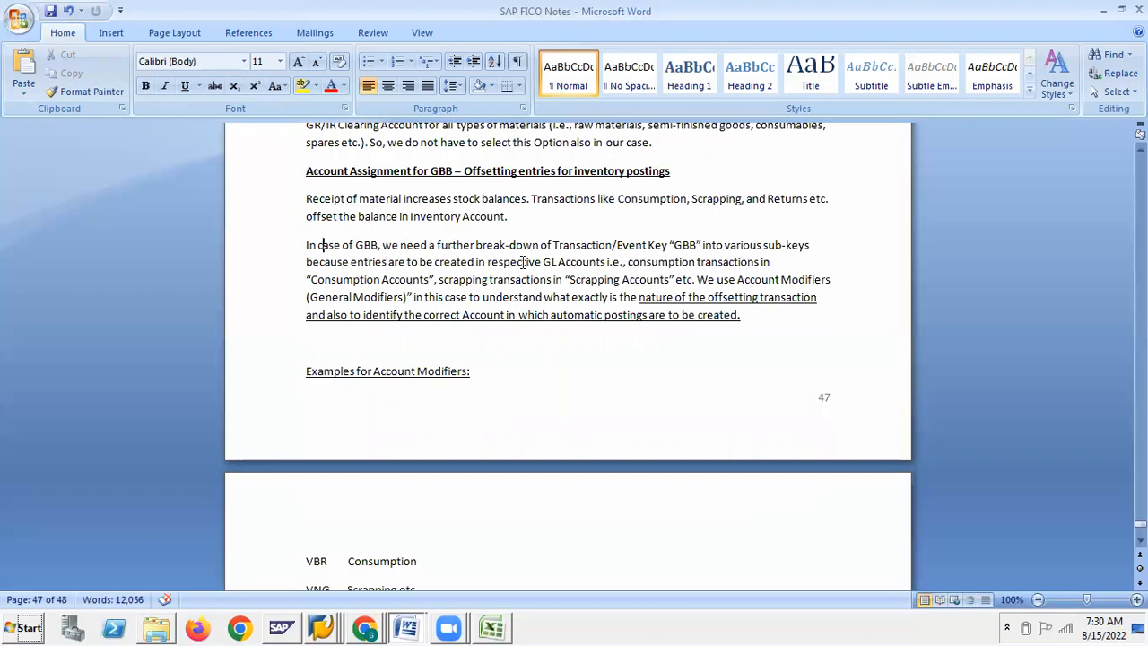
pyautogui.click(819, 247)
pyautogui.press('BackSpace')
# Push the "Examples for Account Modifiers:" heading down onto the next page, directly above the VBR and VNG entries
pyautogui.scroll(-1, 606, 410)
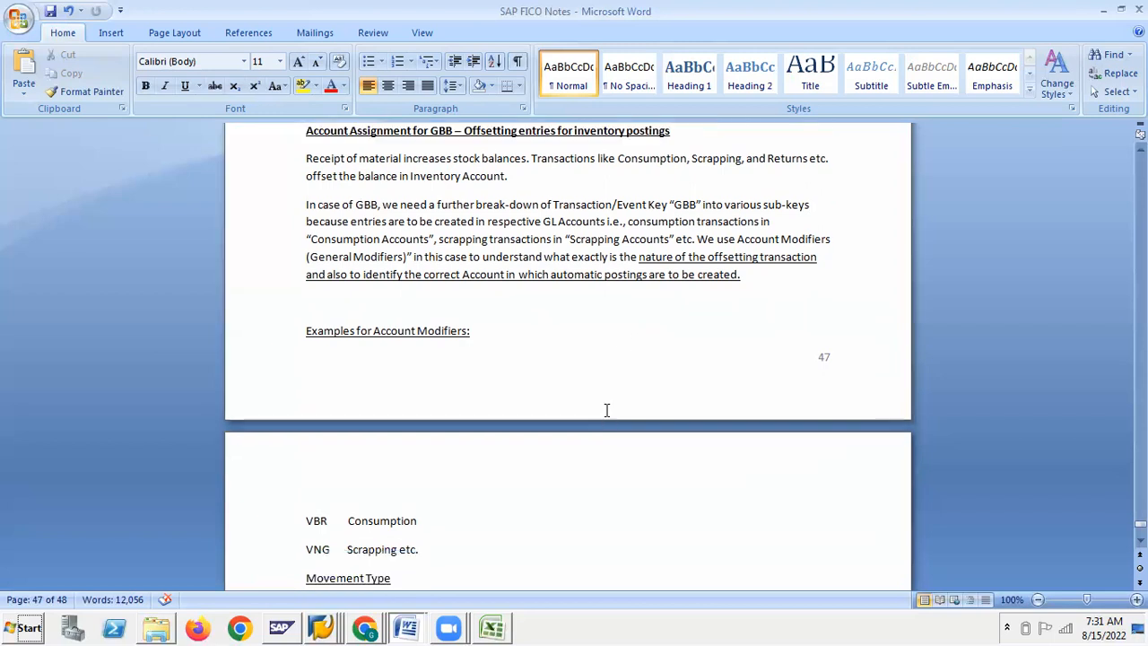
pyautogui.scroll(-3, 606, 410)
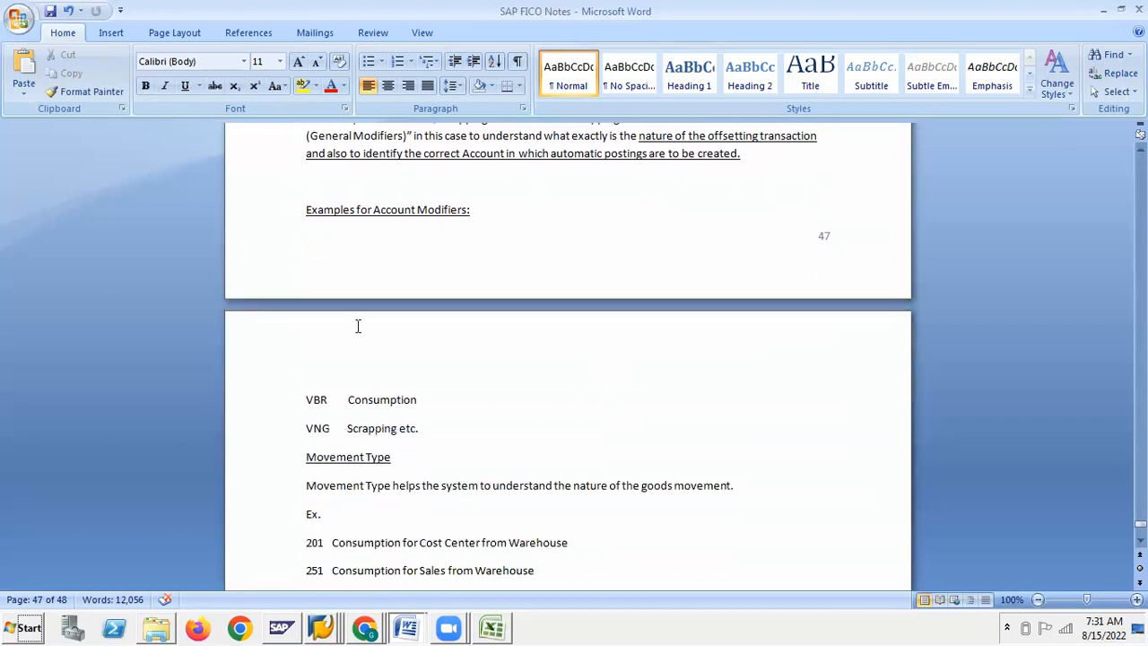
pyautogui.click(305, 209)
pyautogui.press('Return')
pyautogui.scroll(-3, 407, 413)
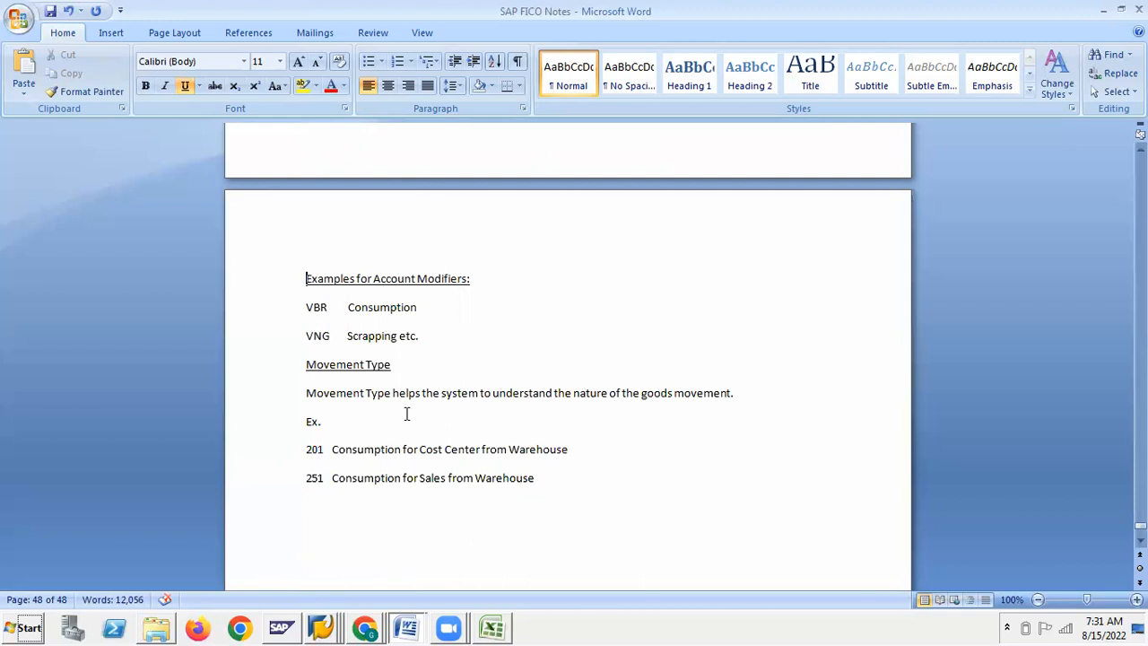
# Review the FI-MM notes again, from Material Types and Valuation Class through the transaction/event keys to the account assignment rules
pyautogui.scroll(-10, 406, 414)
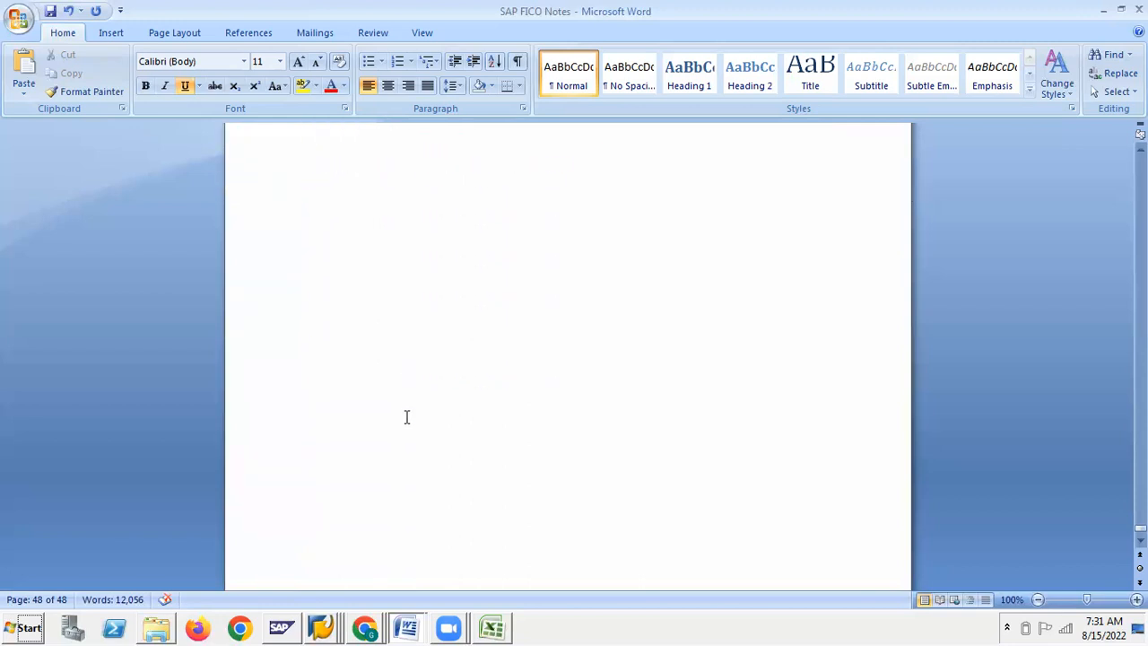
pyautogui.scroll(15, 406, 417)
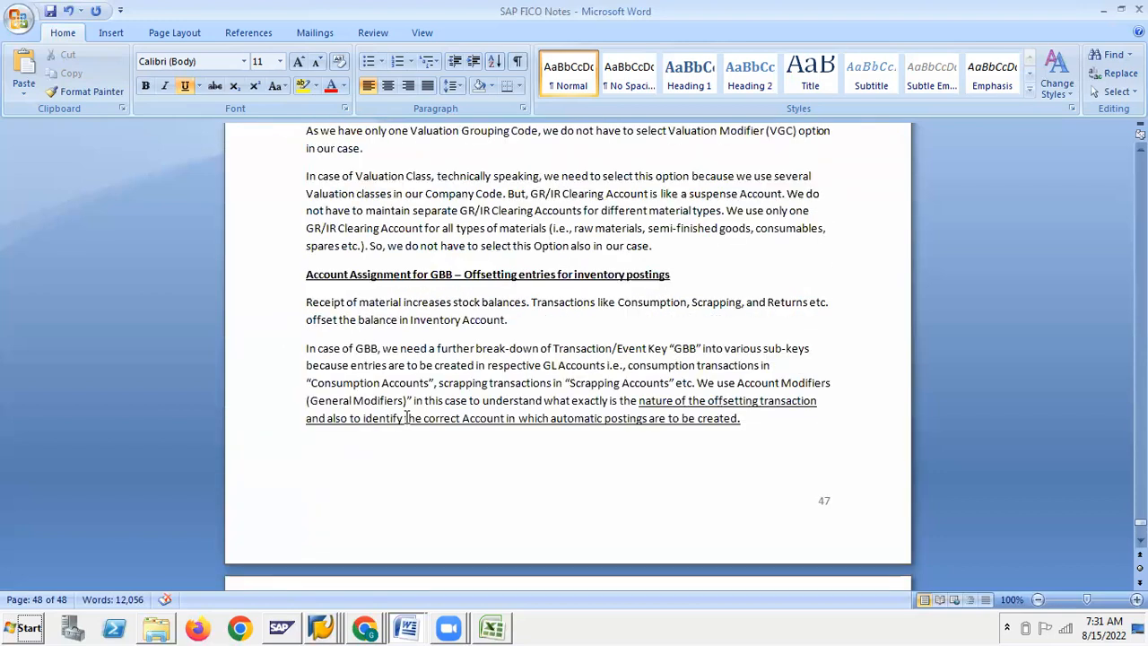
pyautogui.scroll(12, 406, 416)
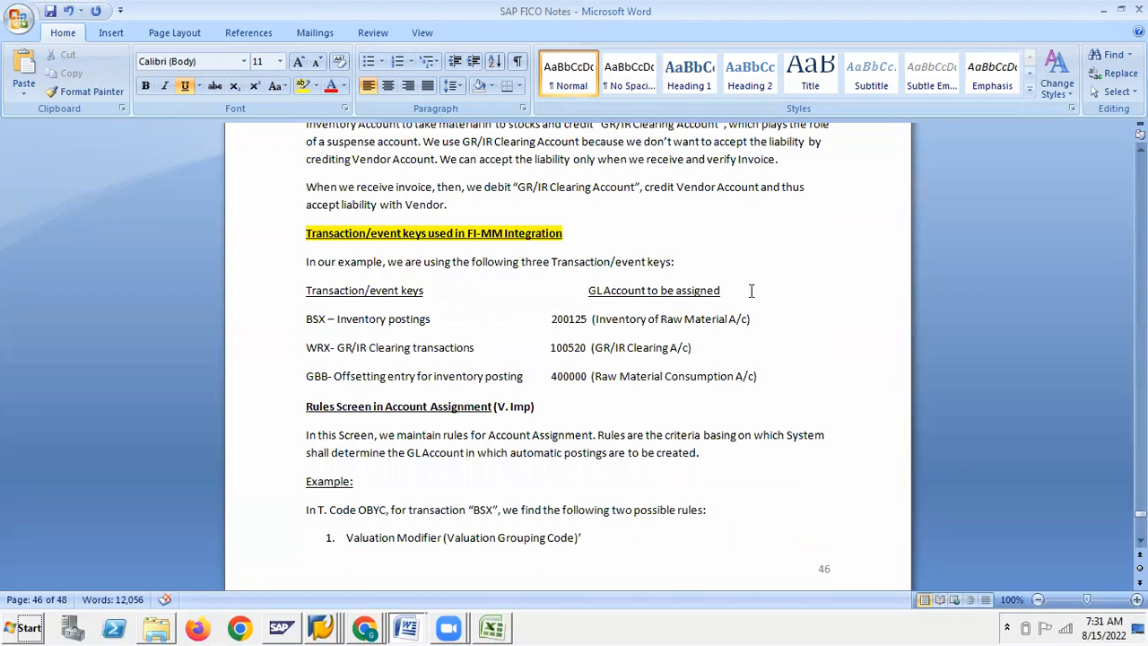
pyautogui.scroll(5, 758, 300)
pyautogui.scroll(10, 758, 301)
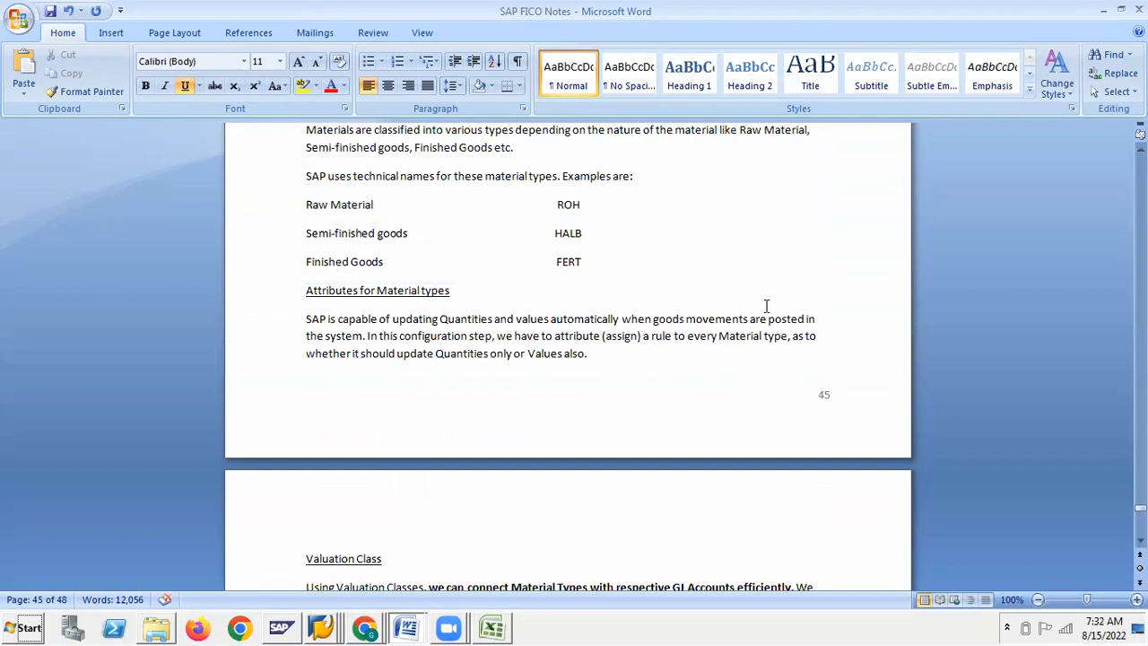
pyautogui.scroll(5, 767, 306)
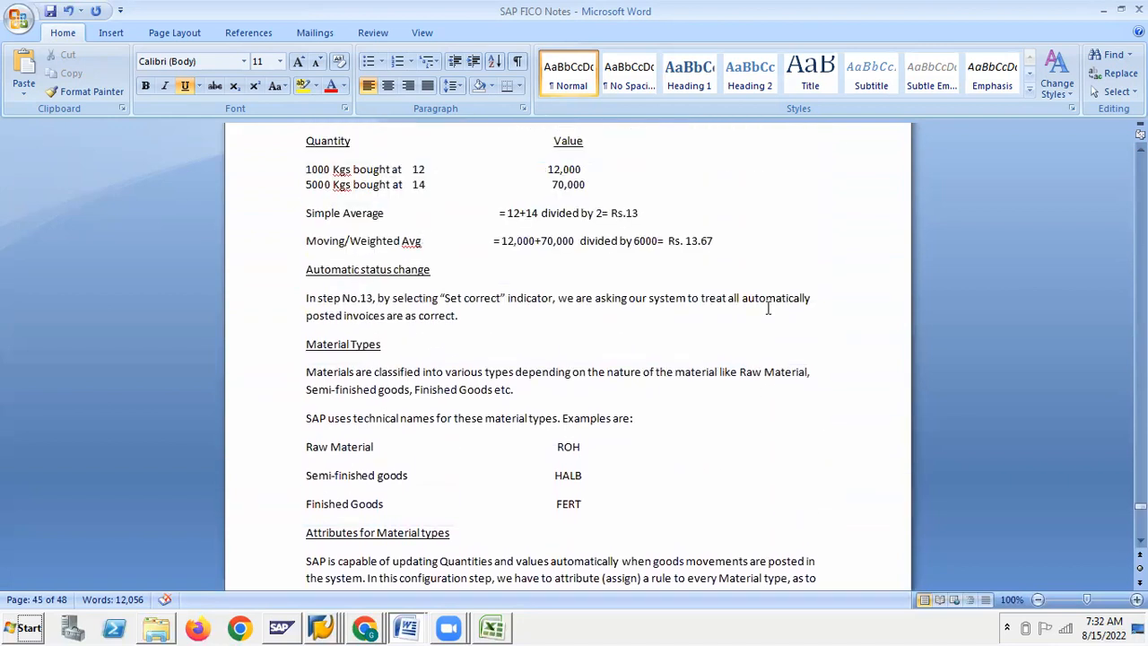
pyautogui.scroll(-15, 770, 297)
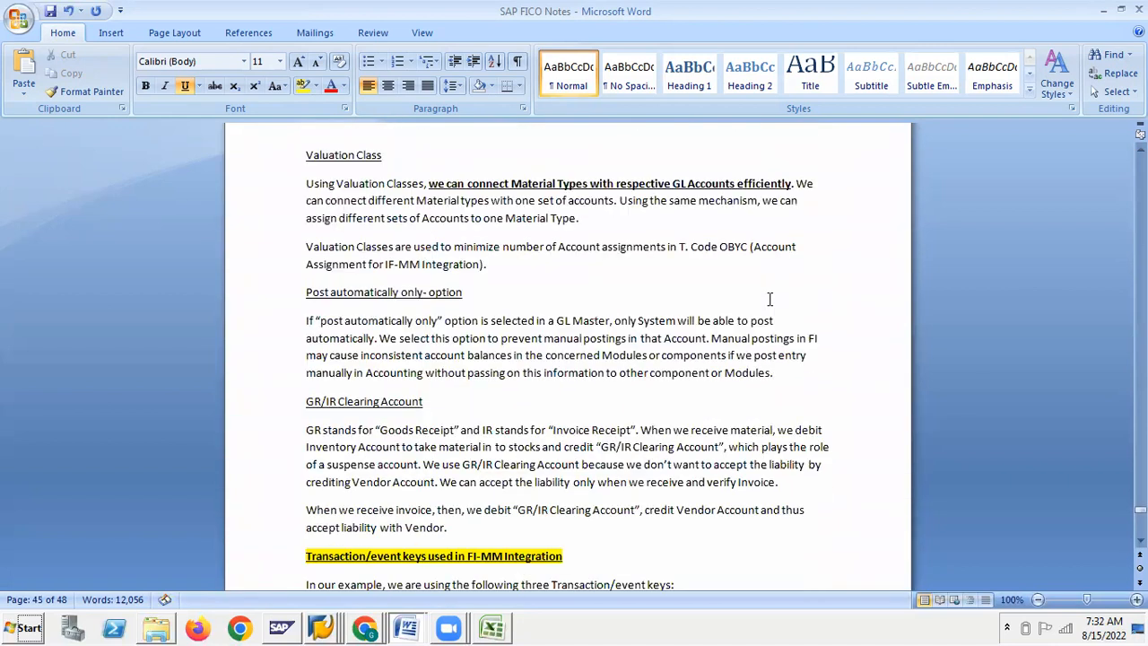
pyautogui.scroll(-9, 769, 299)
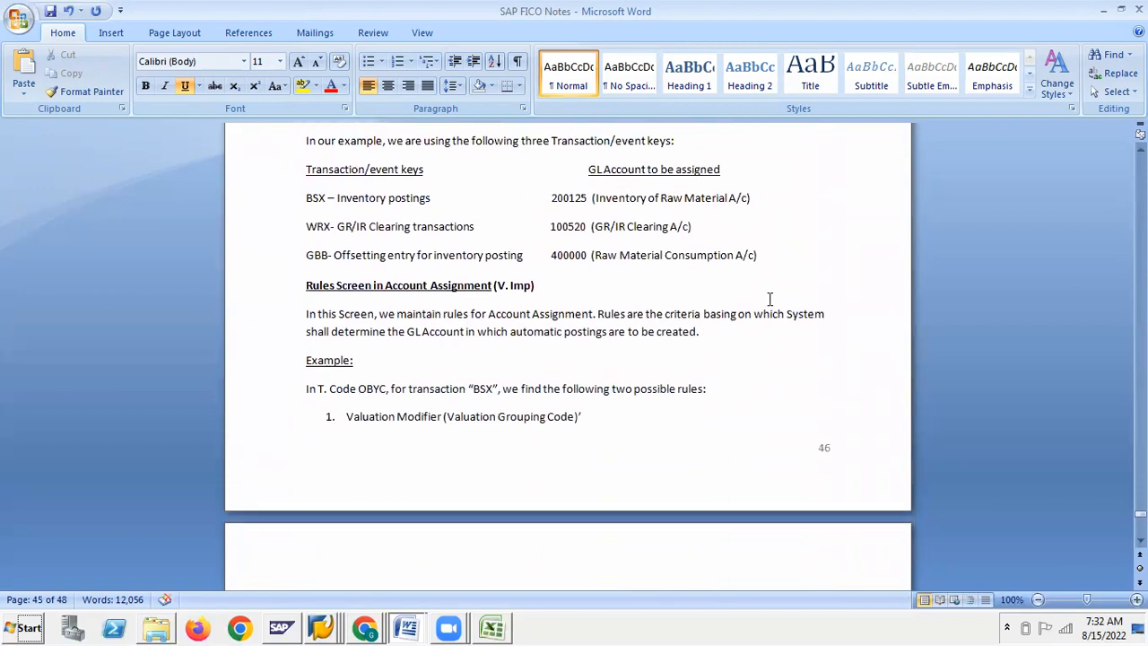
pyautogui.scroll(-4, 770, 300)
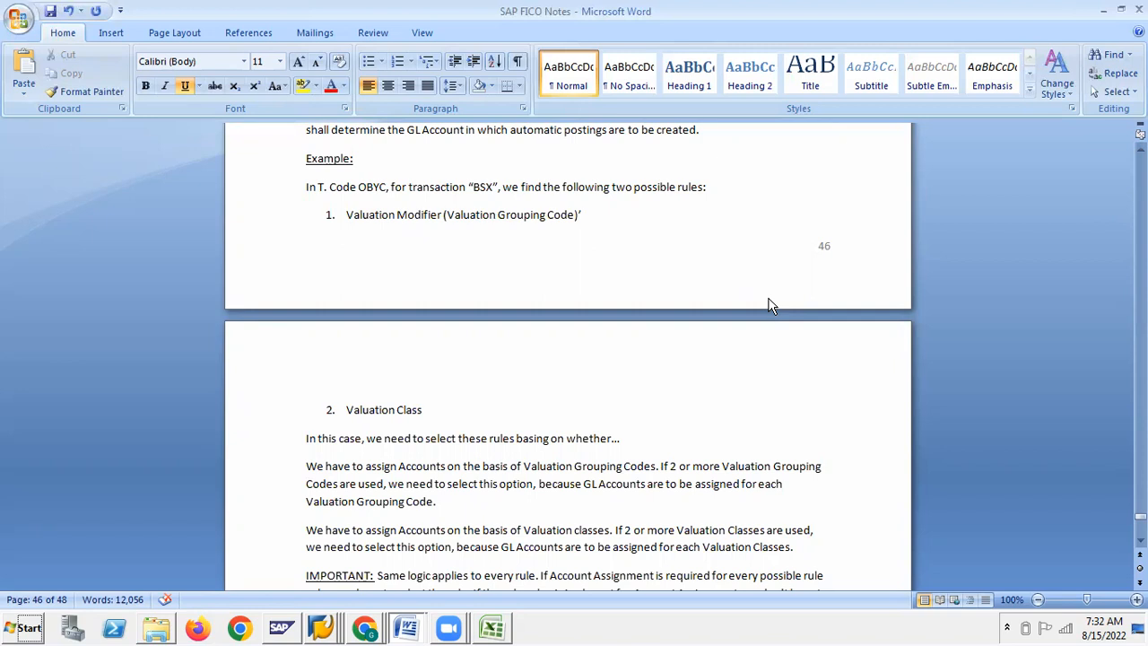
pyautogui.scroll(-5, 679, 436)
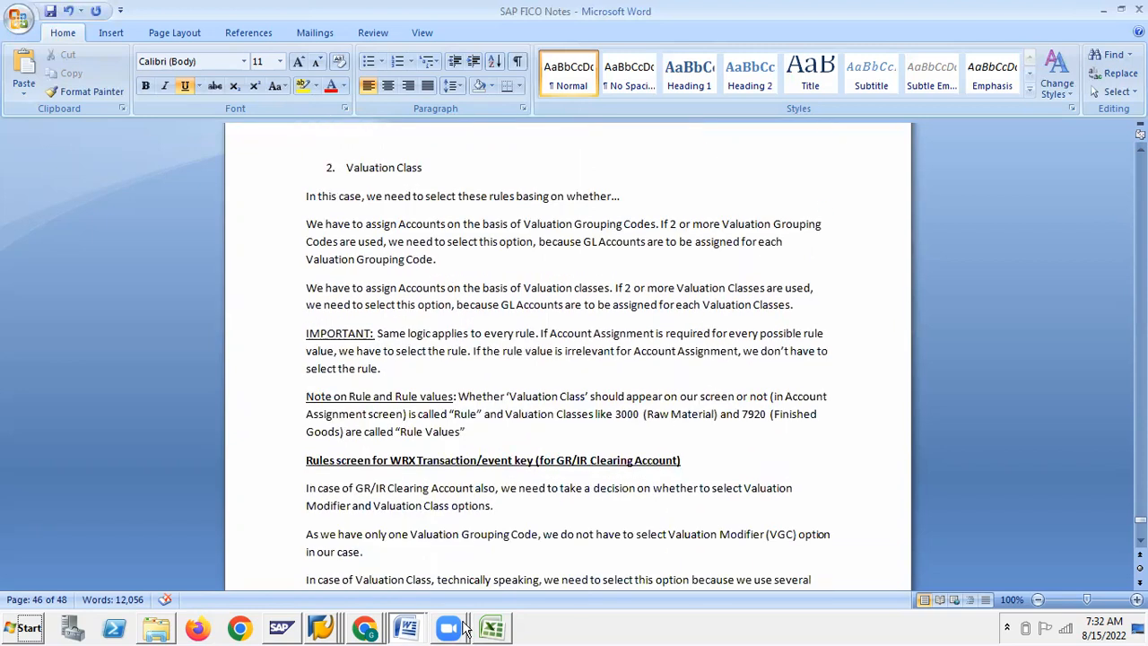
# Switch to the SAP FICO Introduction workbook, append "/ OBYC" to interview question 26 in cell B37, and save it
pyautogui.click(493, 628)
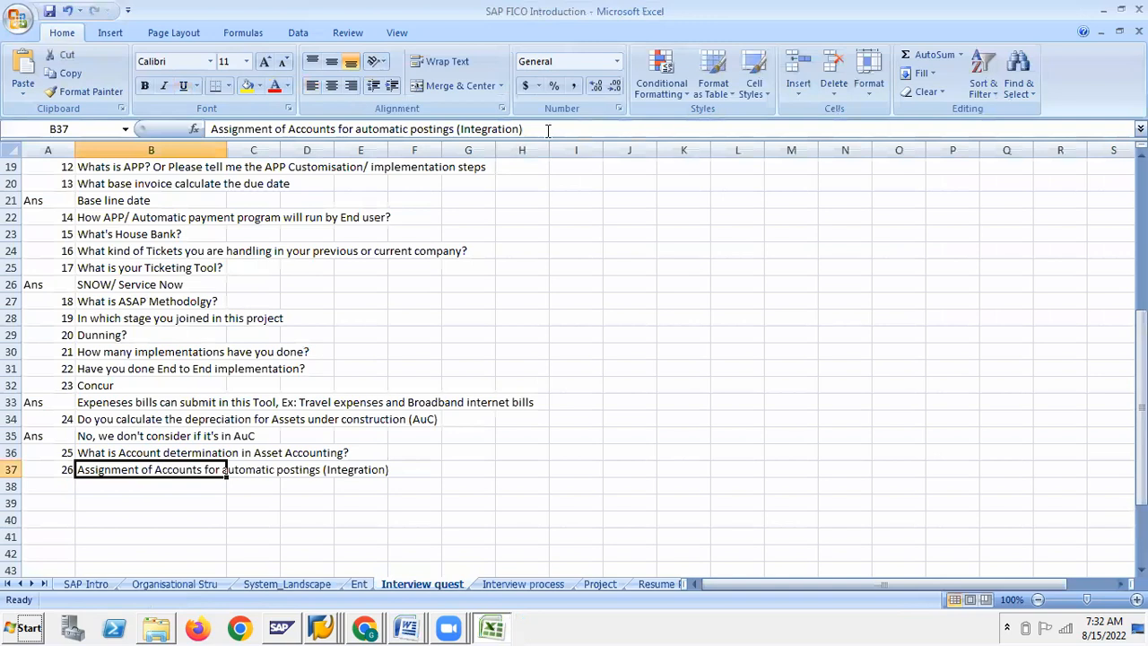
pyautogui.click(547, 130)
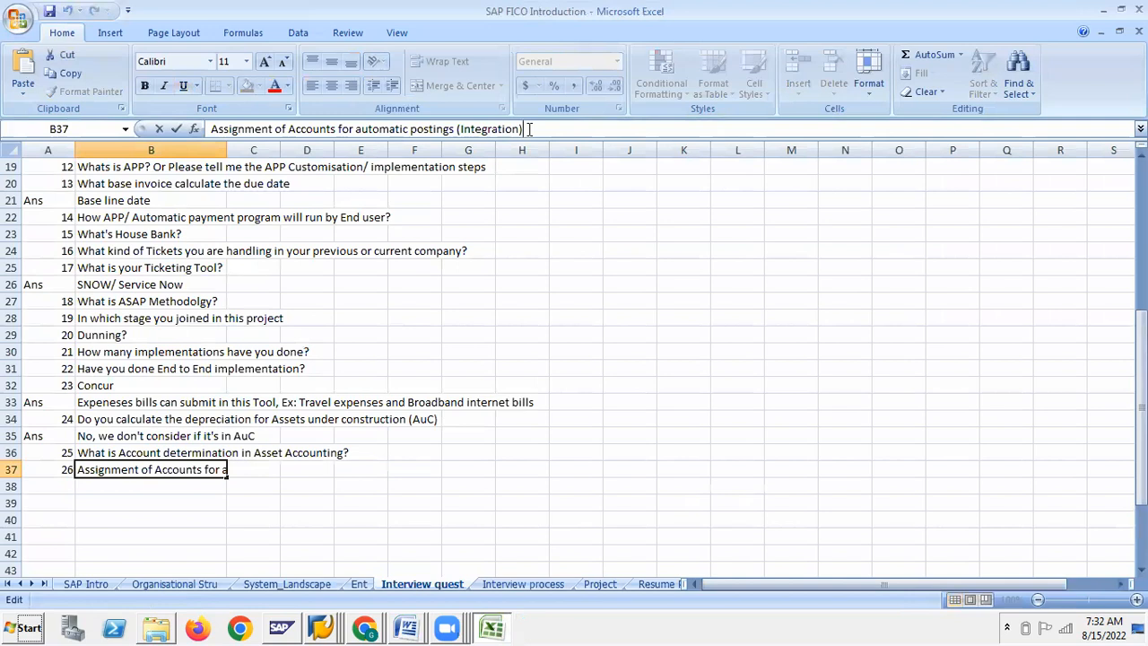
pyautogui.write('/')
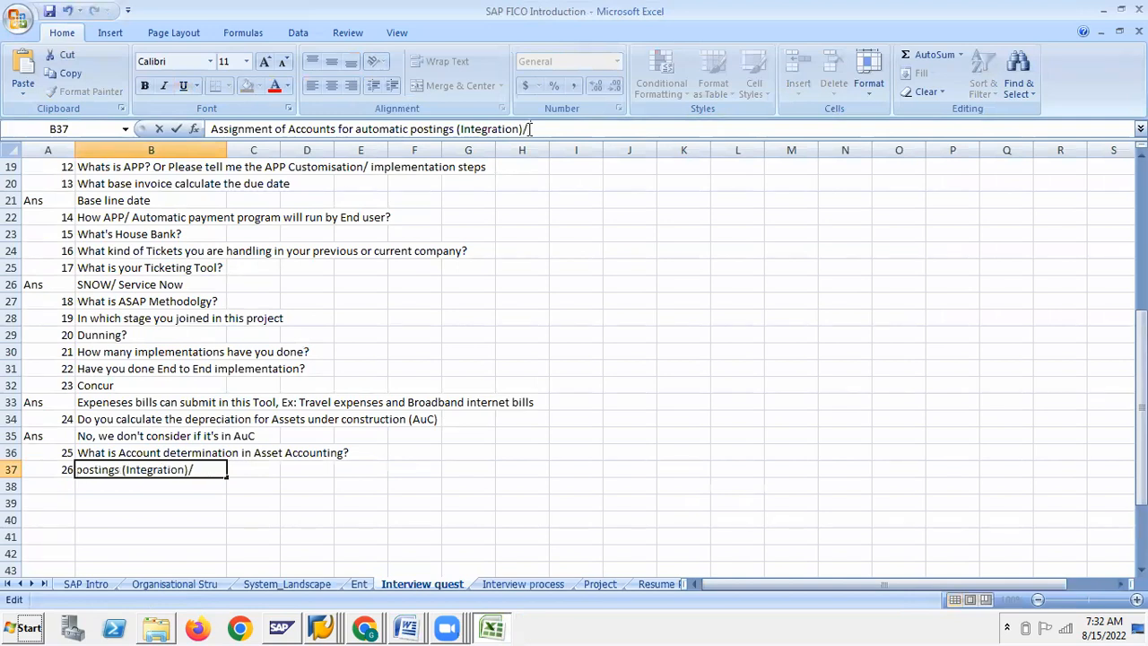
pyautogui.write(' OBYC')
pyautogui.press('Return')
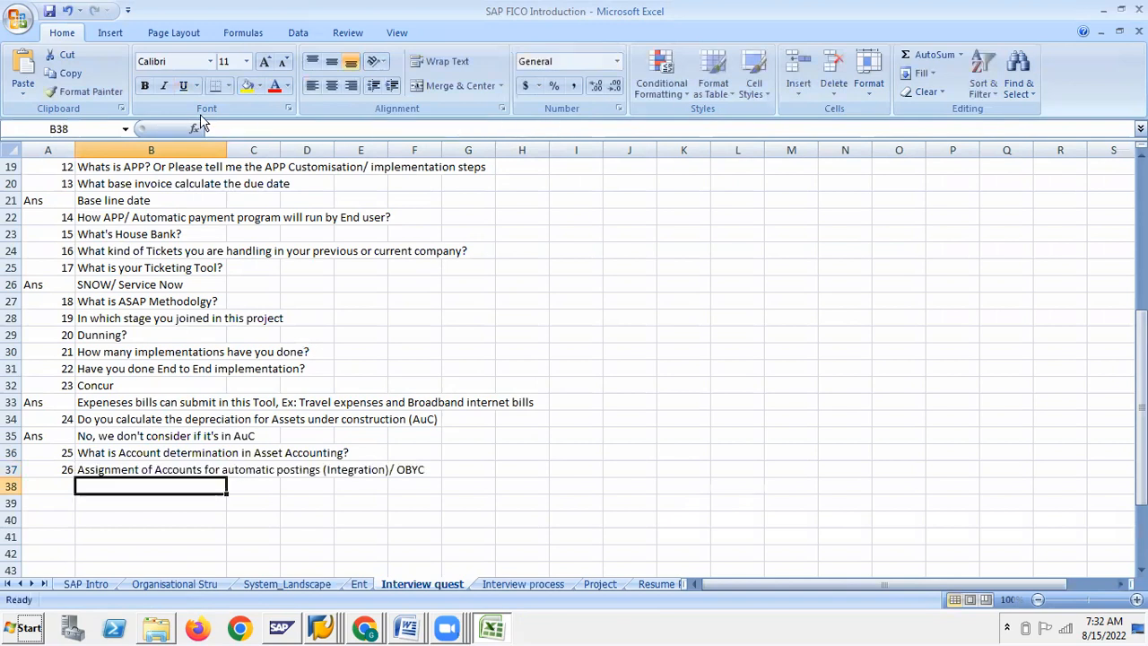
pyautogui.click(48, 13)
# Switch to SAP and leave the GBB account assignment configuration for chart GSIN, returning to SAP Easy Access
pyautogui.moveTo(310, 633)
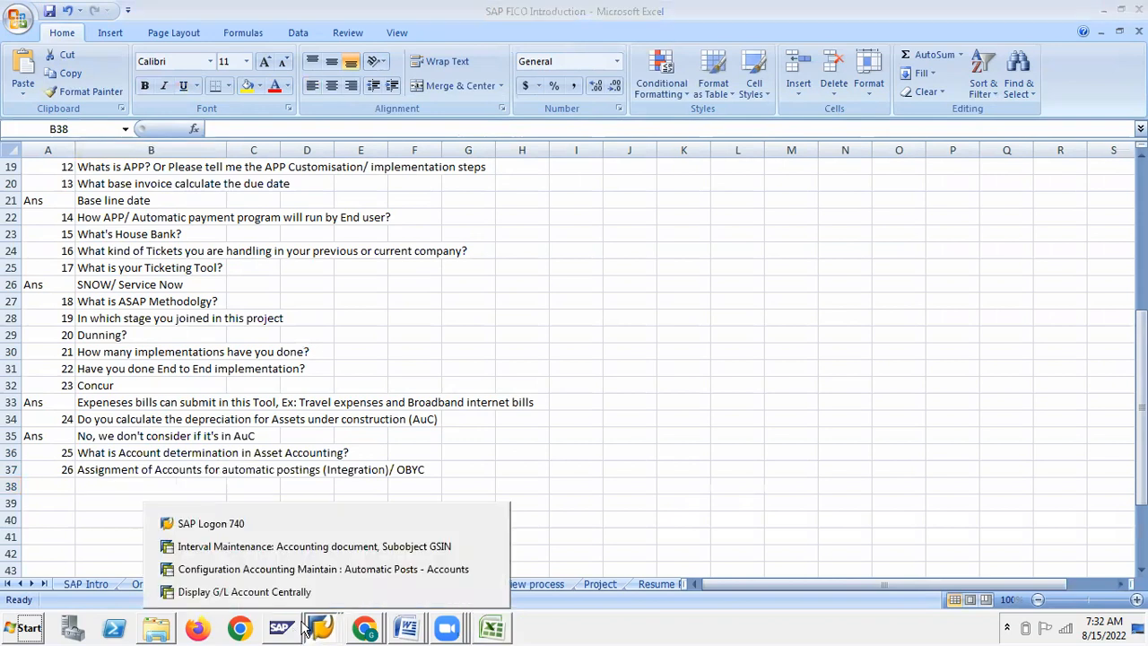
pyautogui.click(257, 594)
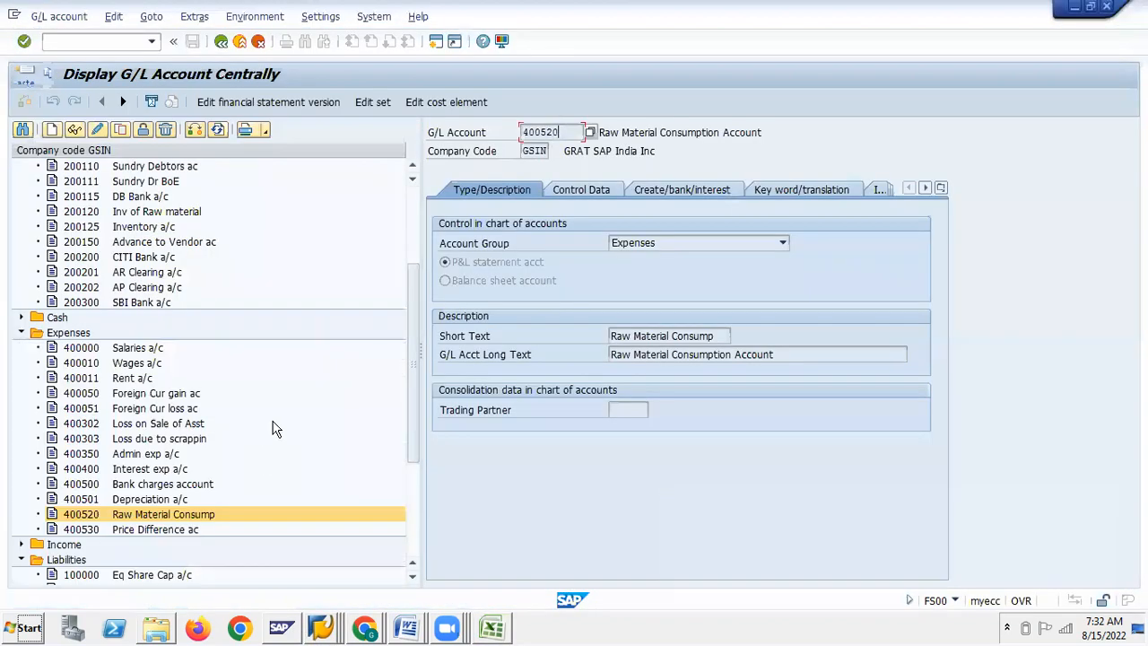
pyautogui.moveTo(320, 627)
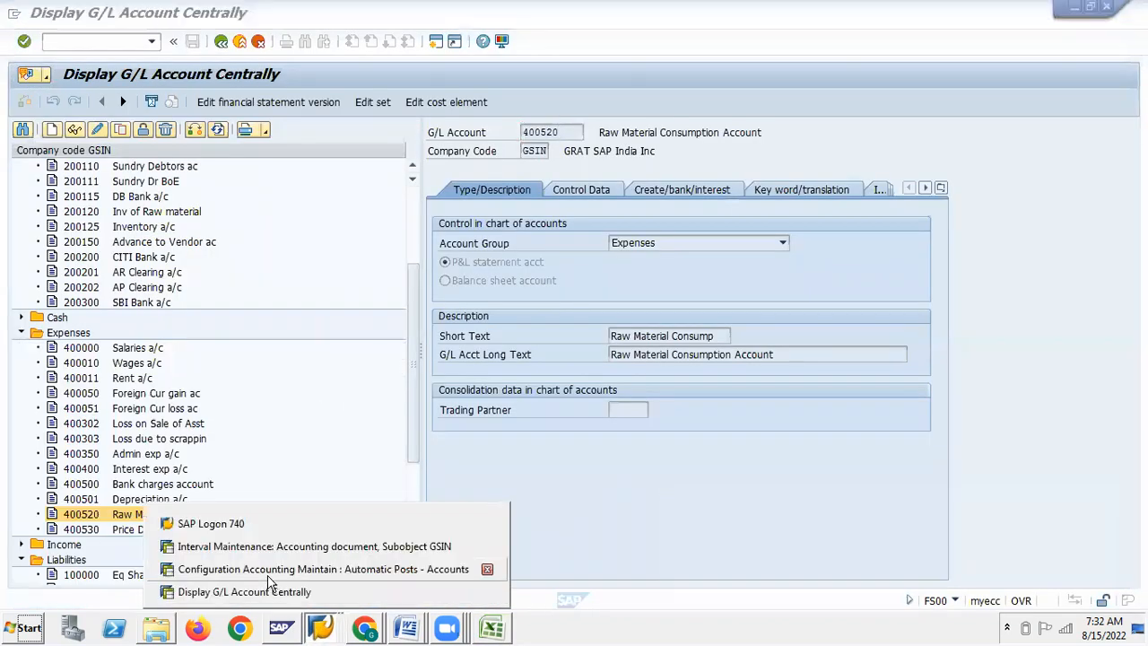
pyautogui.click(269, 569)
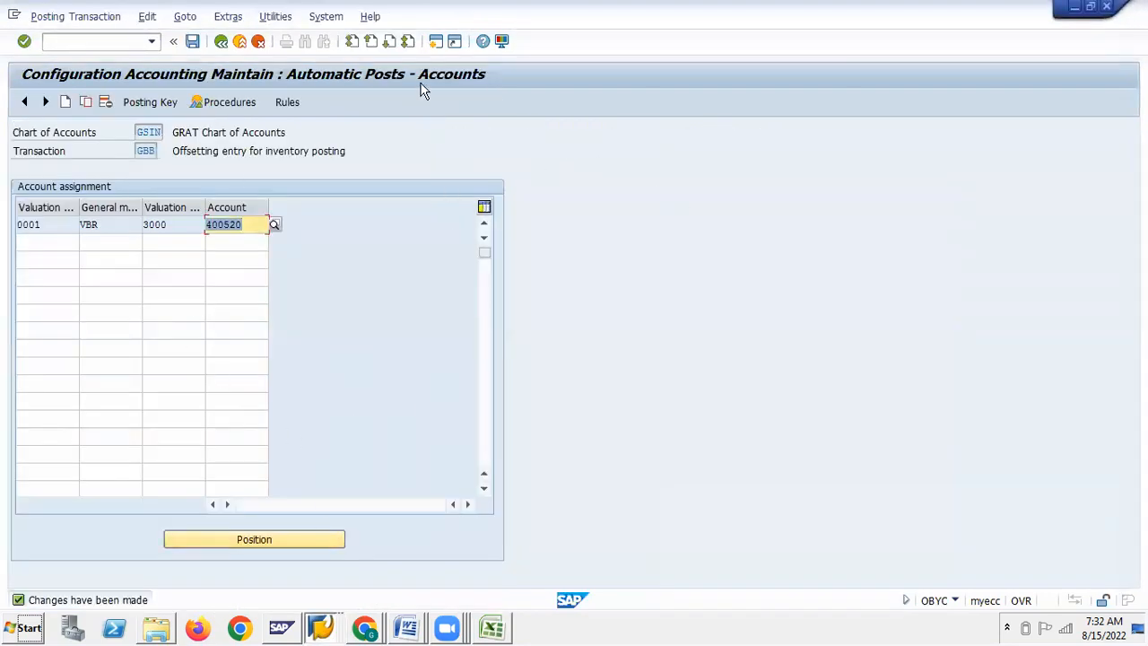
pyautogui.press('Return')
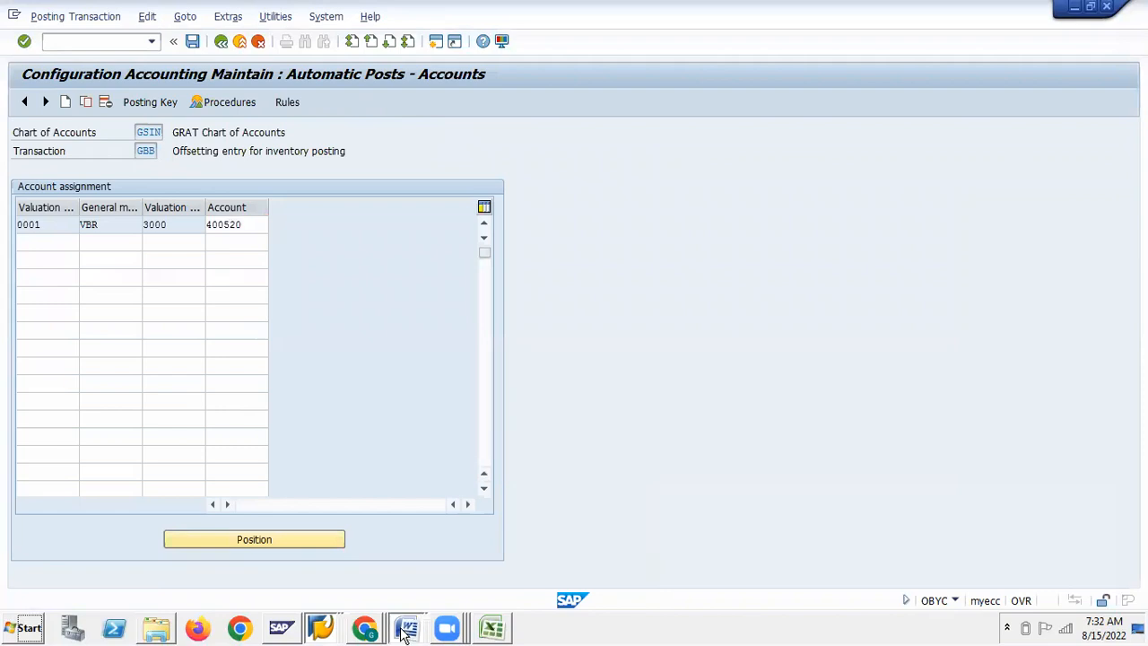
# Switch to the FI MM Integration notes in Word and read the heading and path of Step 23, Creation of purchase order
pyautogui.click(407, 628)
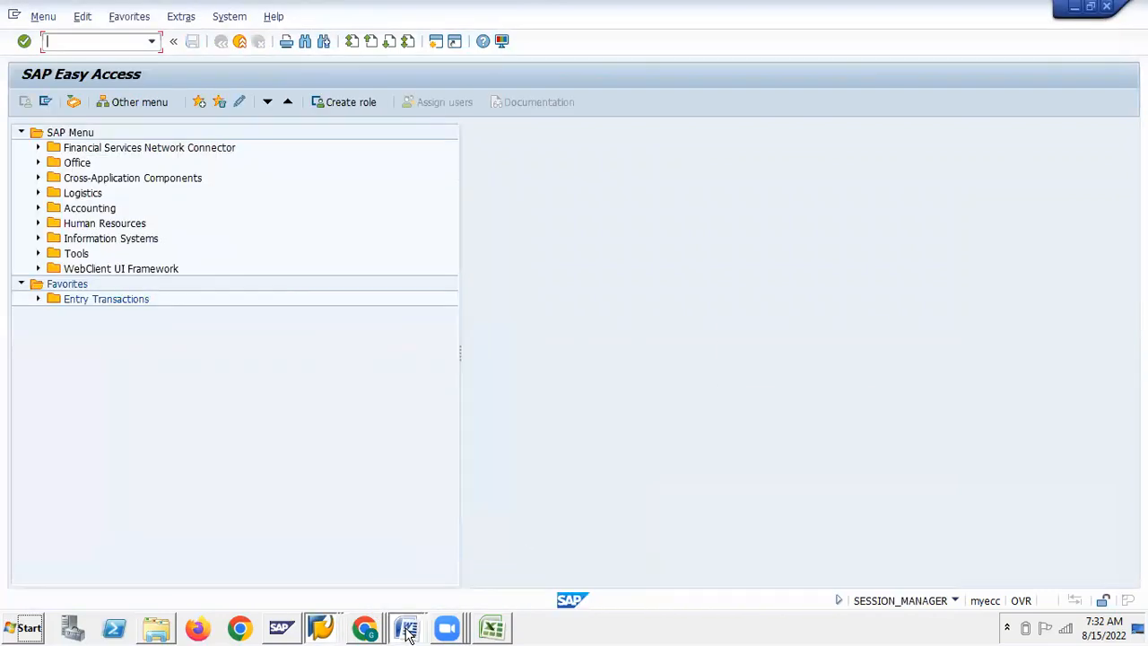
pyautogui.click(406, 628)
pyautogui.click(394, 568)
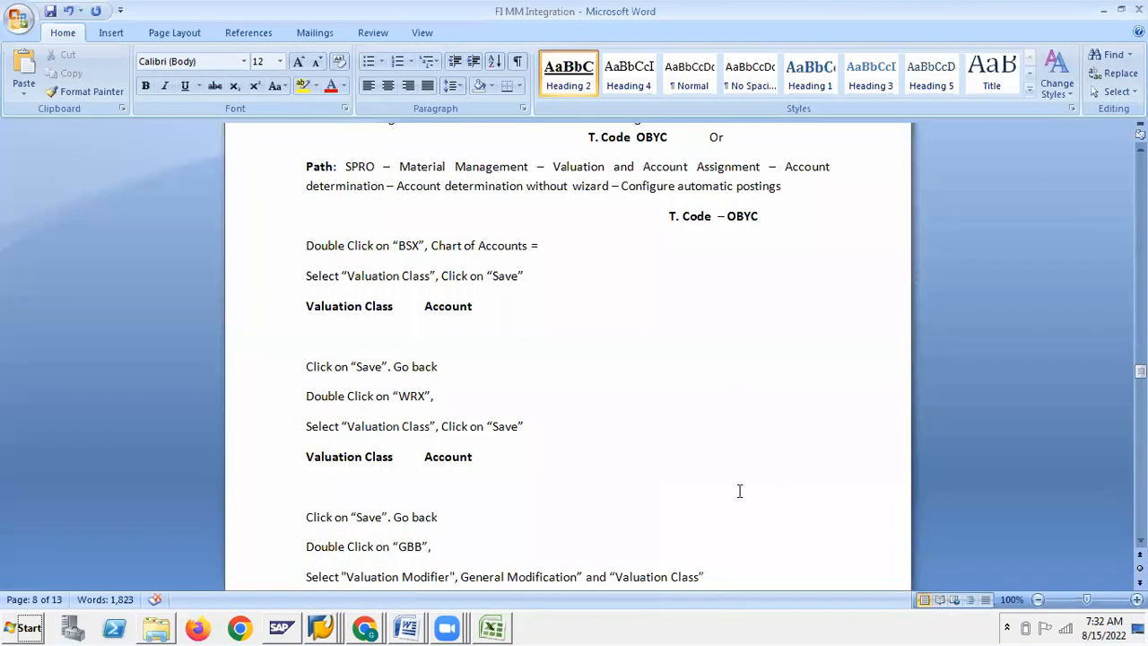
pyautogui.click(559, 440)
pyautogui.click(512, 476)
pyautogui.scroll(-10, 512, 478)
pyautogui.scroll(-5, 512, 482)
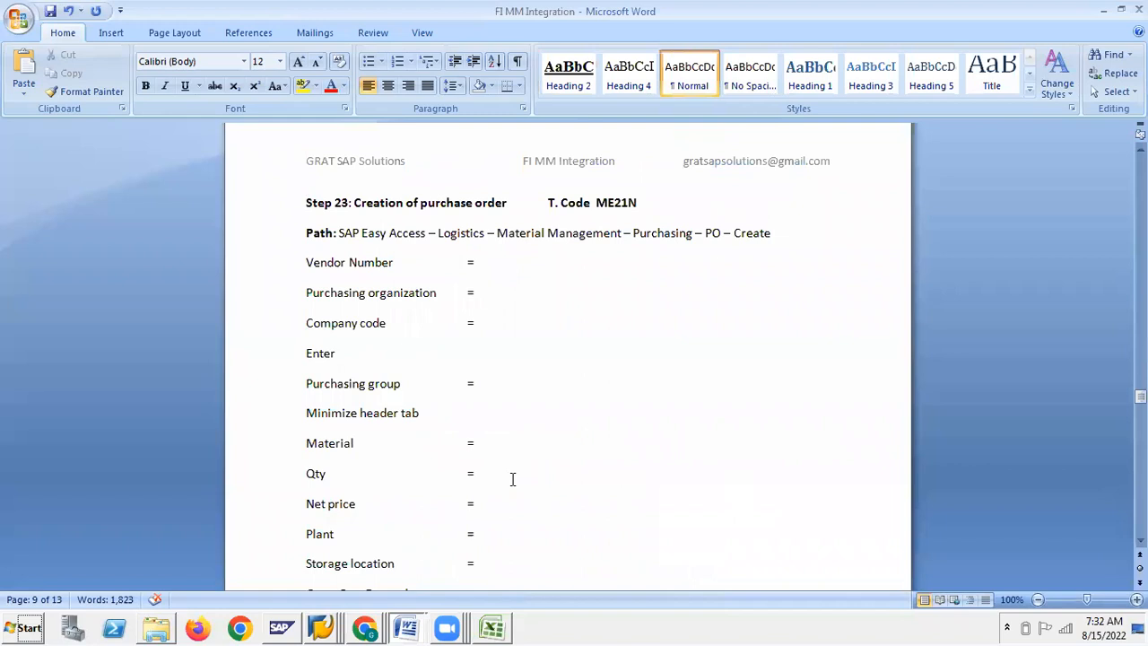
pyautogui.scroll(-1, 512, 479)
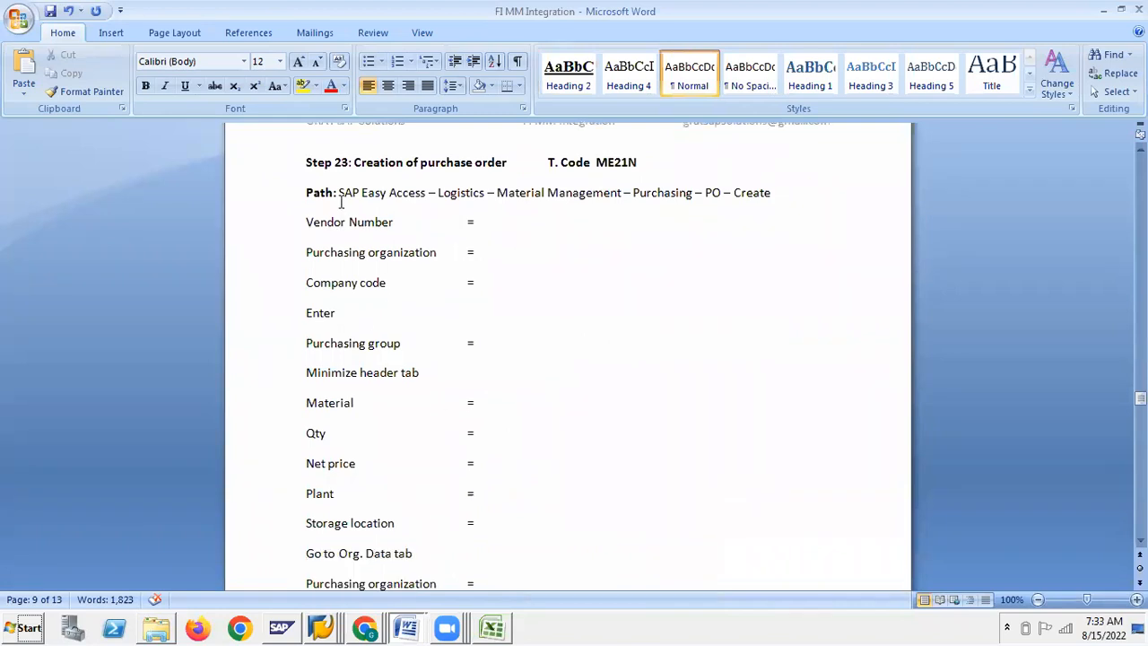
pyautogui.moveTo(339, 192); pyautogui.dragTo(428, 193)
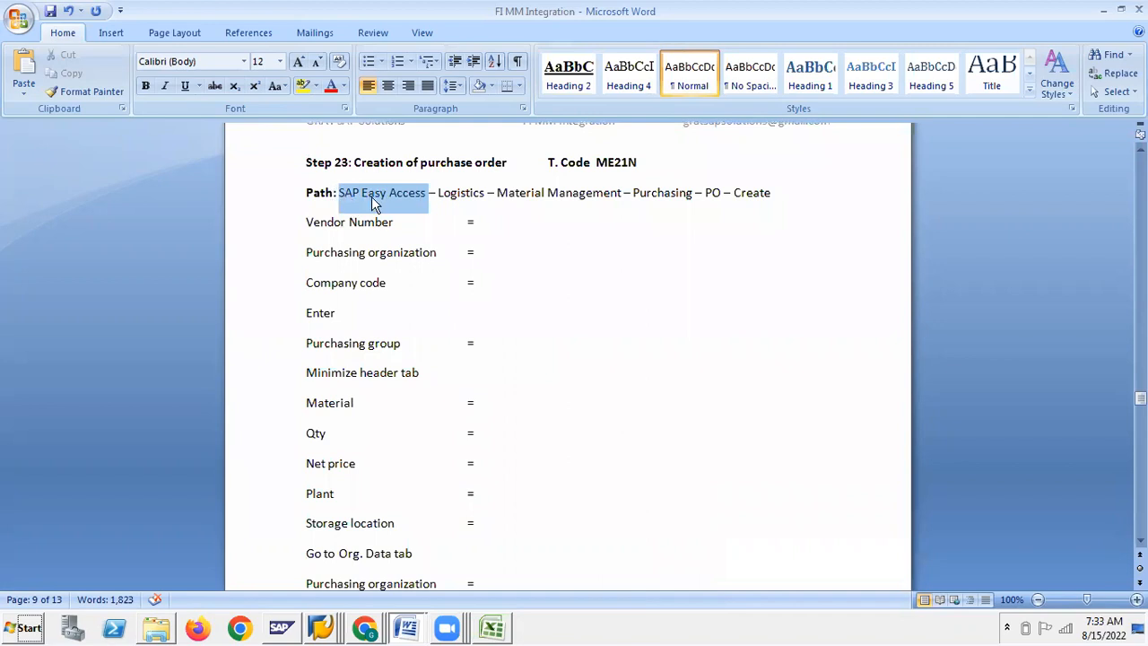
pyautogui.click(348, 196)
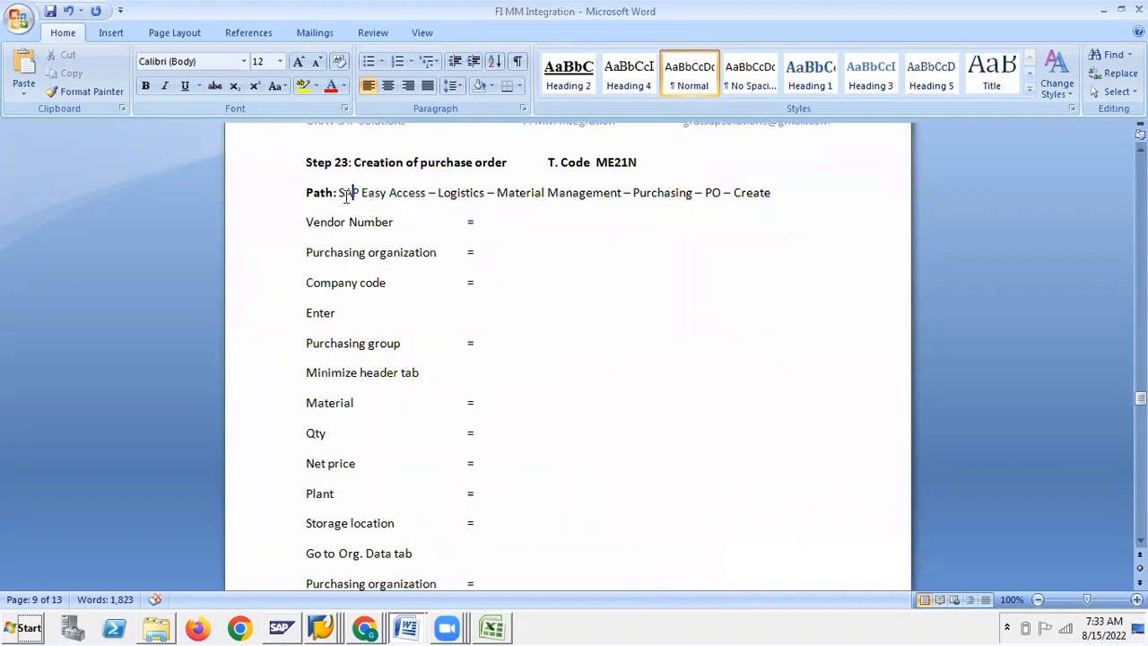
# Copy transaction code ME21N from the Step 23 heading and open that transaction in SAP
pyautogui.doubleClick(609, 162)
pyautogui.hotkey('ctrl', 'c')
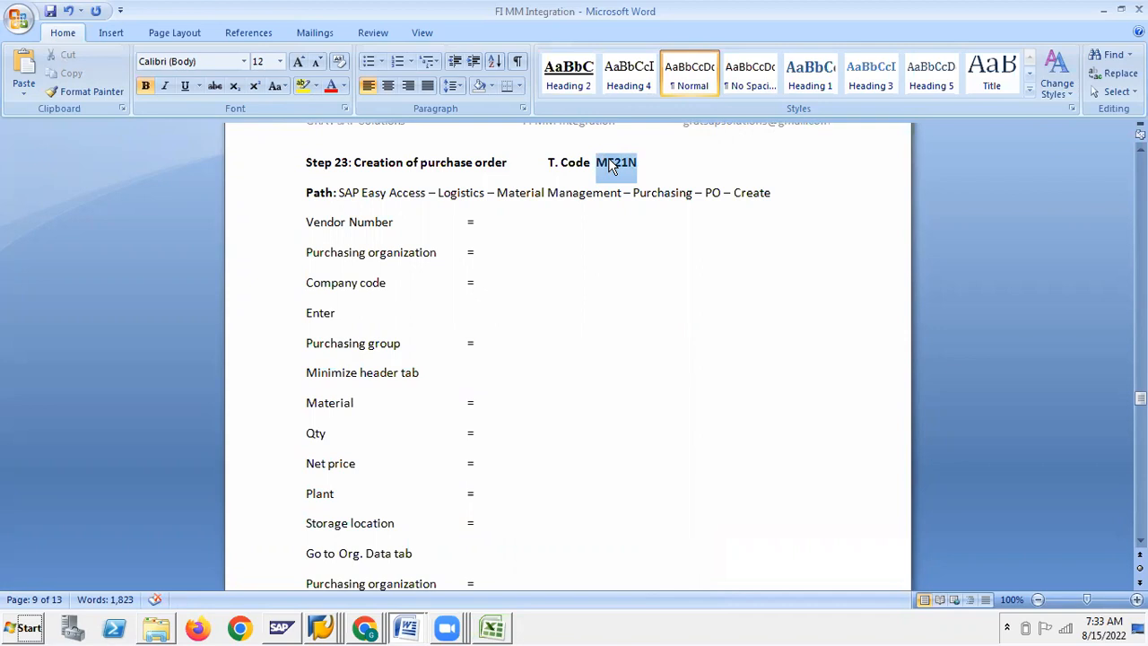
pyautogui.hotkey('alt', 'Tab')
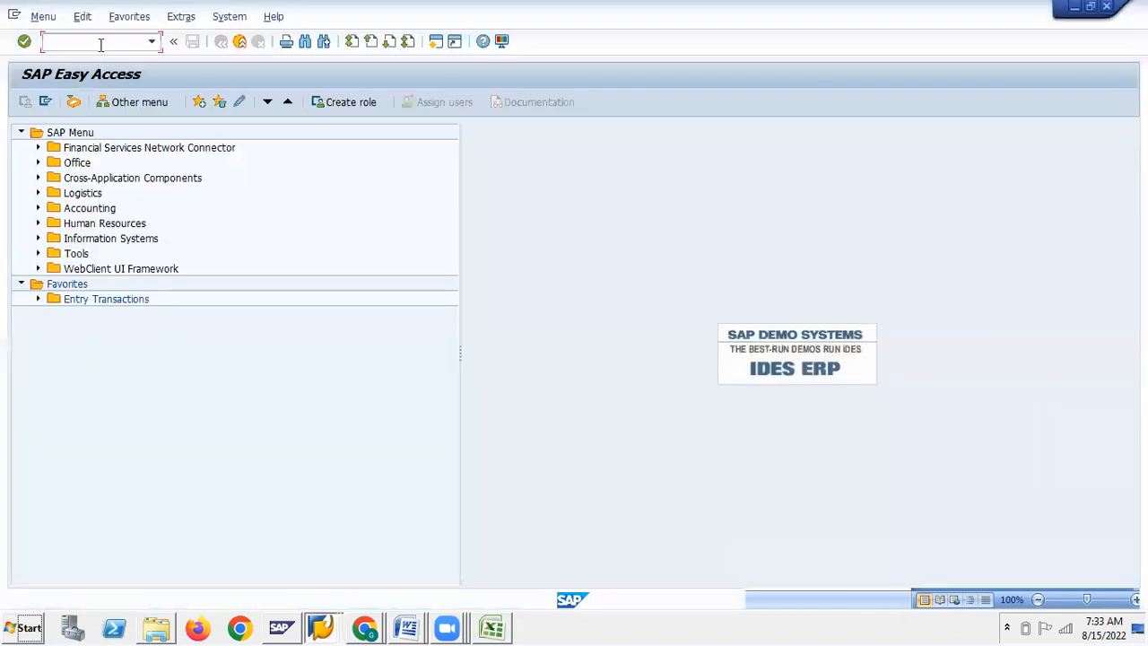
pyautogui.hotkey('ctrl', 'v')
pyautogui.click(24, 41)
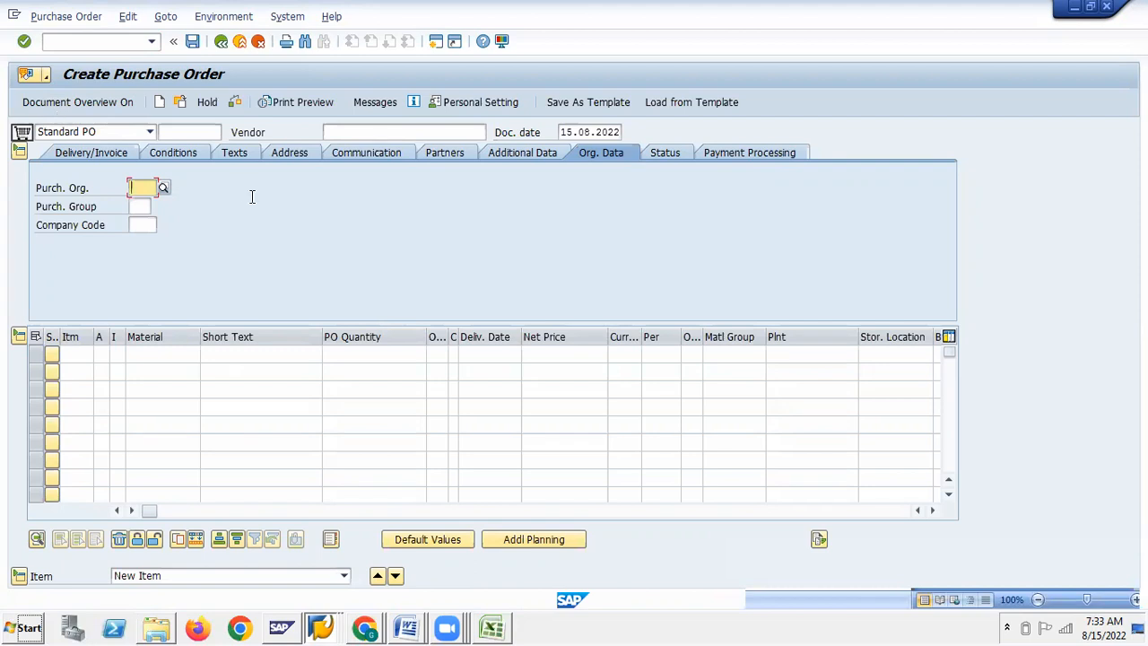
# Try vendor AJAY INC. from the company code GSIN list in the standard purchase order, and discard the draft without saving
pyautogui.click(187, 126)
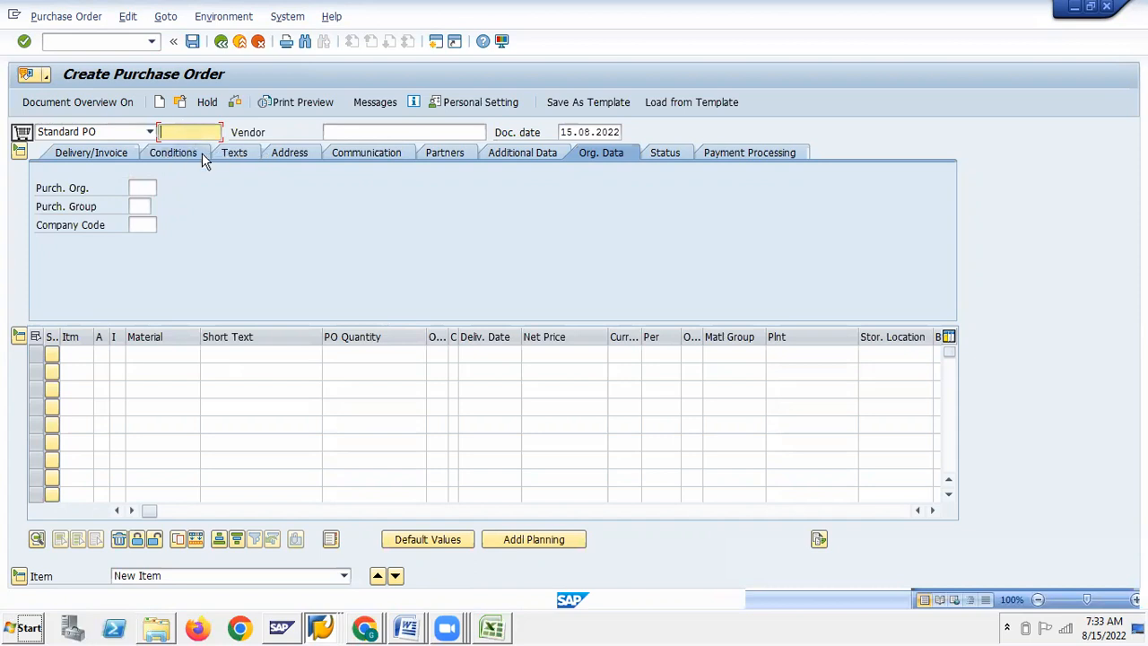
pyautogui.click(350, 133)
pyautogui.click(493, 131)
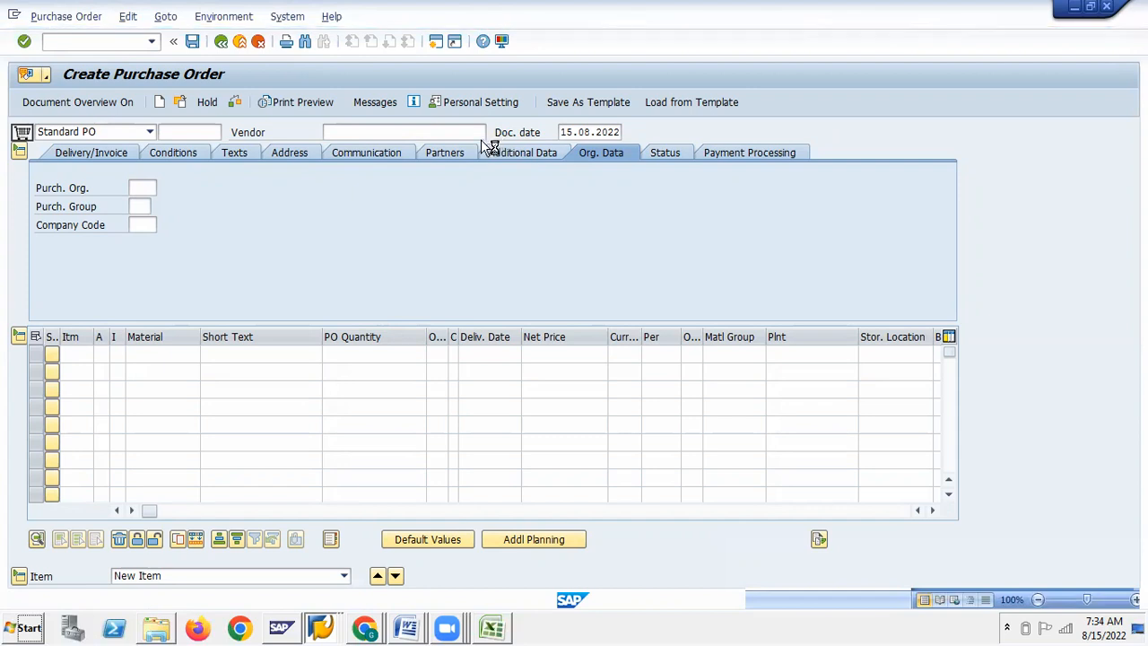
pyautogui.click(526, 407)
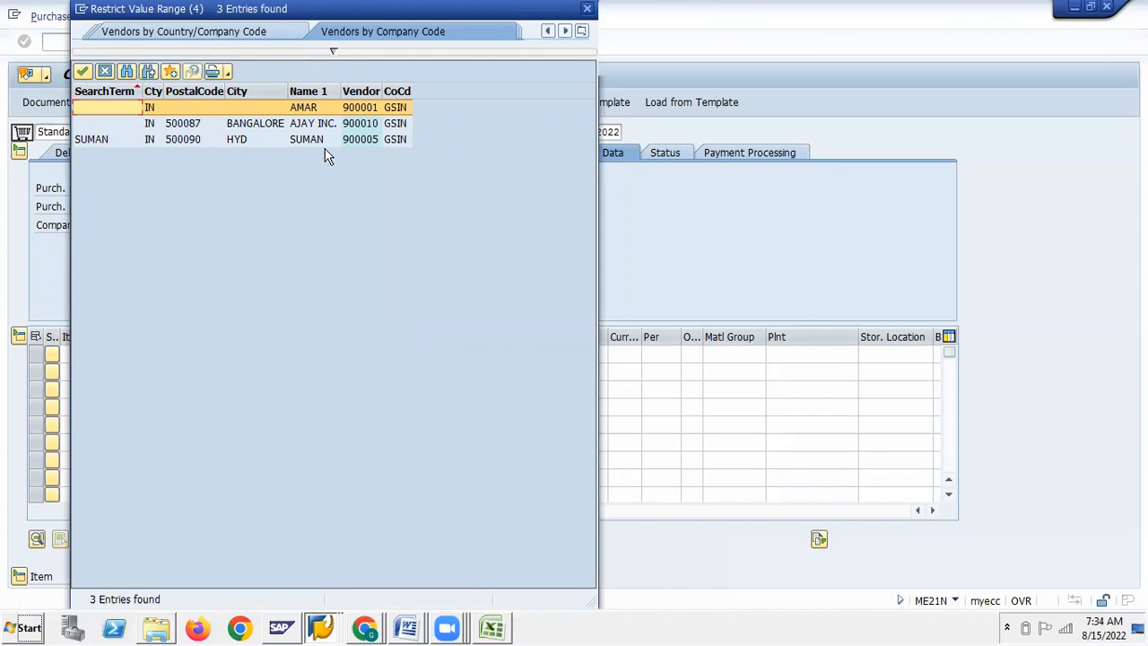
pyautogui.click(324, 124)
pyautogui.click(83, 72)
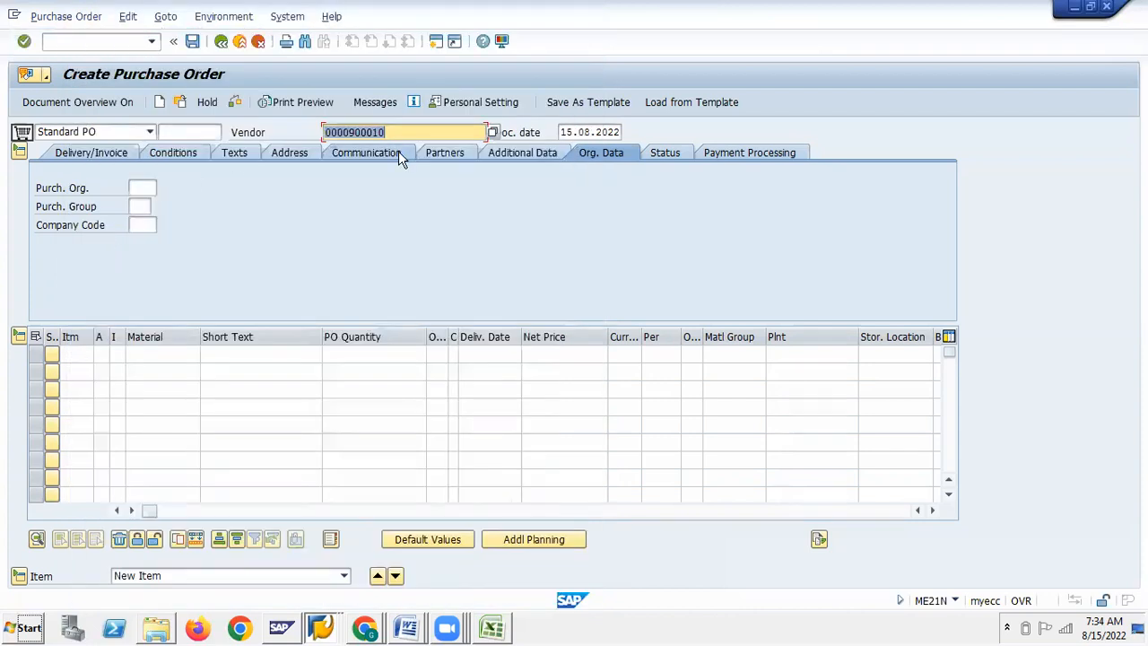
pyautogui.click(395, 133)
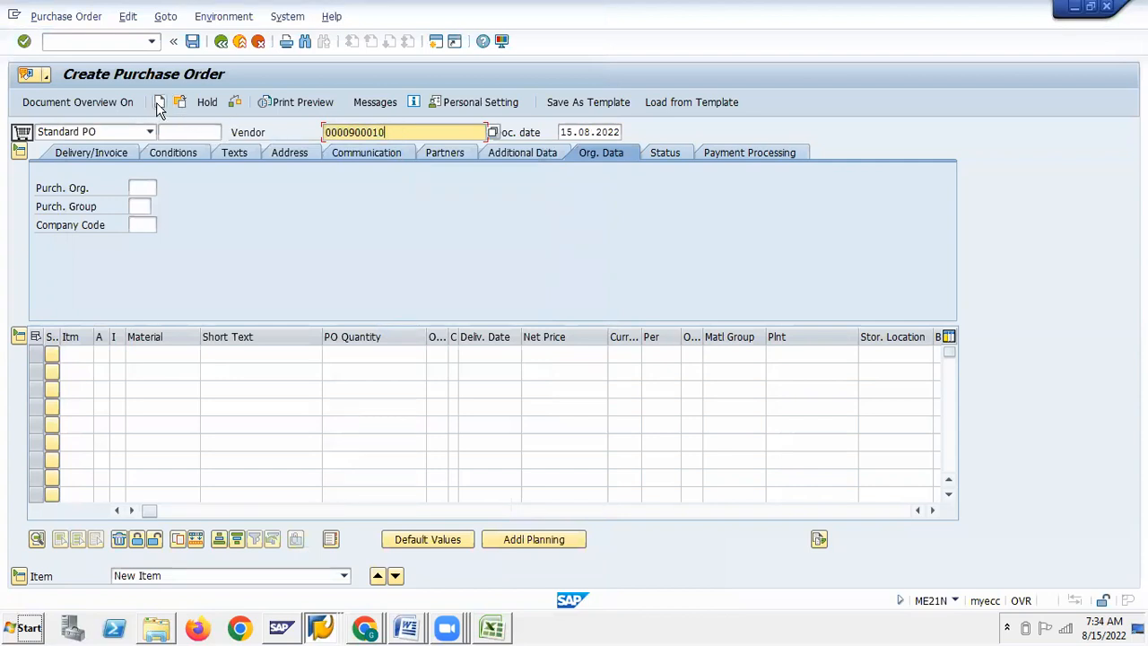
pyautogui.press('Return')
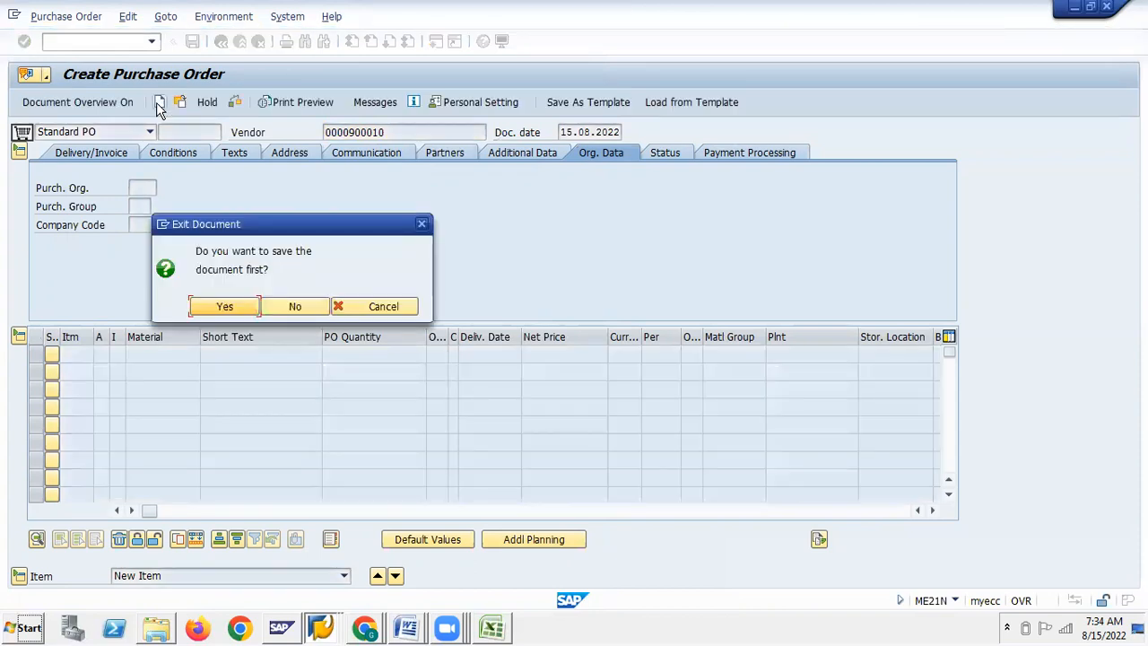
pyautogui.click(285, 305)
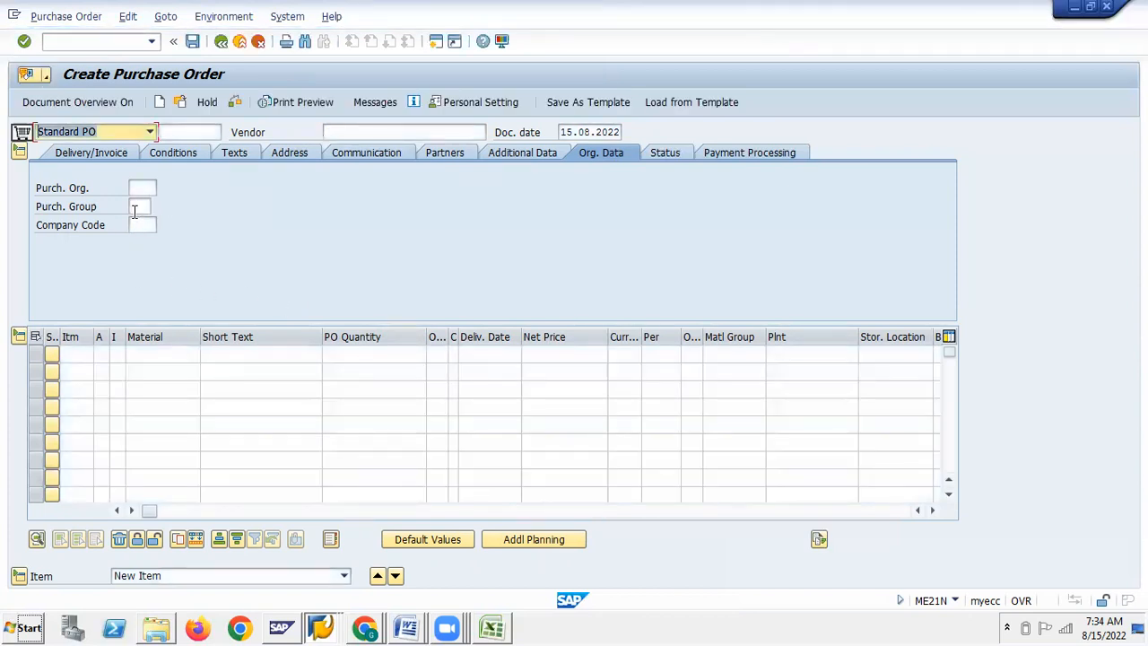
# Check the Step 23 fields in the Word notes and set the SAP purchase order's purchasing organization to GSIN
pyautogui.click(74, 353)
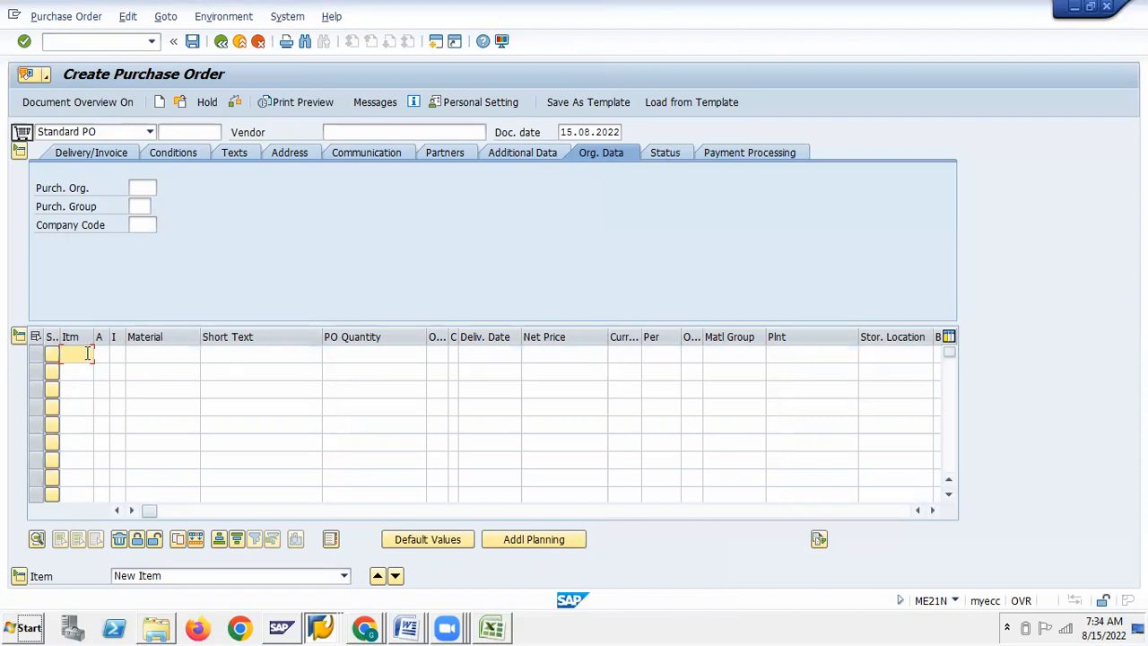
pyautogui.hotkey('alt', 'Tab')
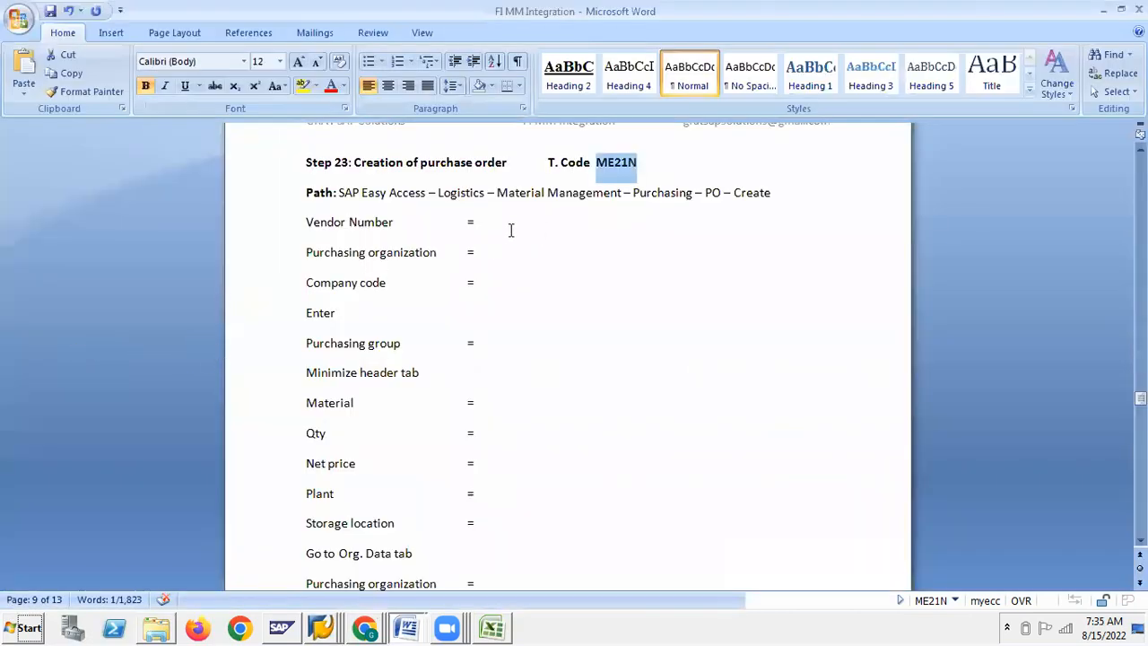
pyautogui.click(499, 225)
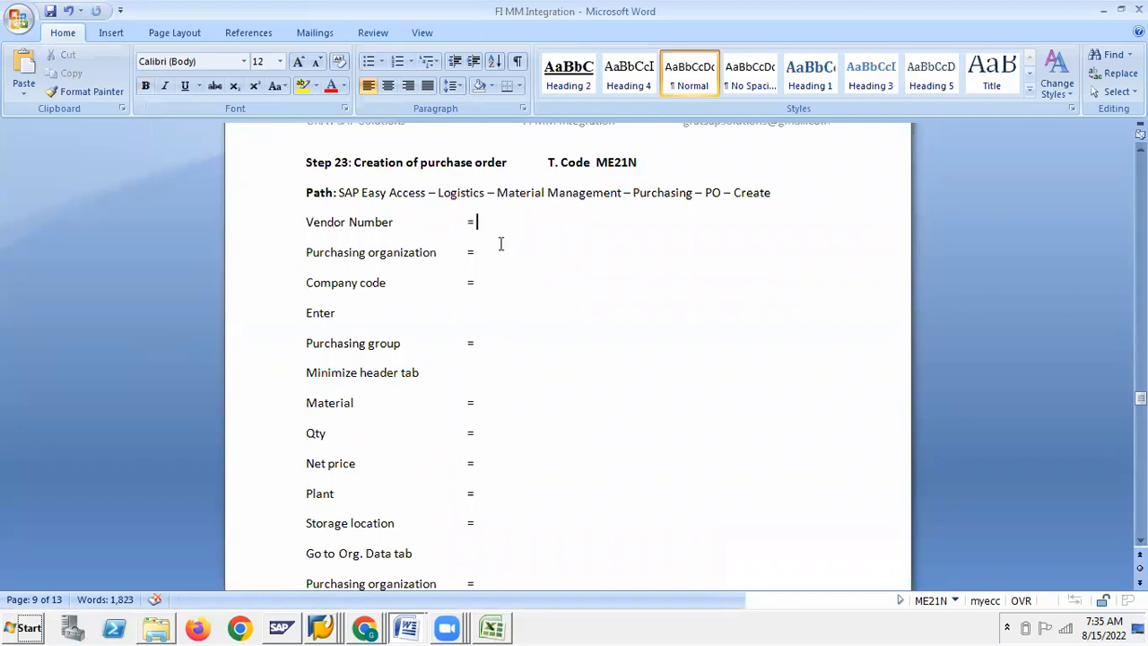
pyautogui.hotkey('alt', 'Tab')
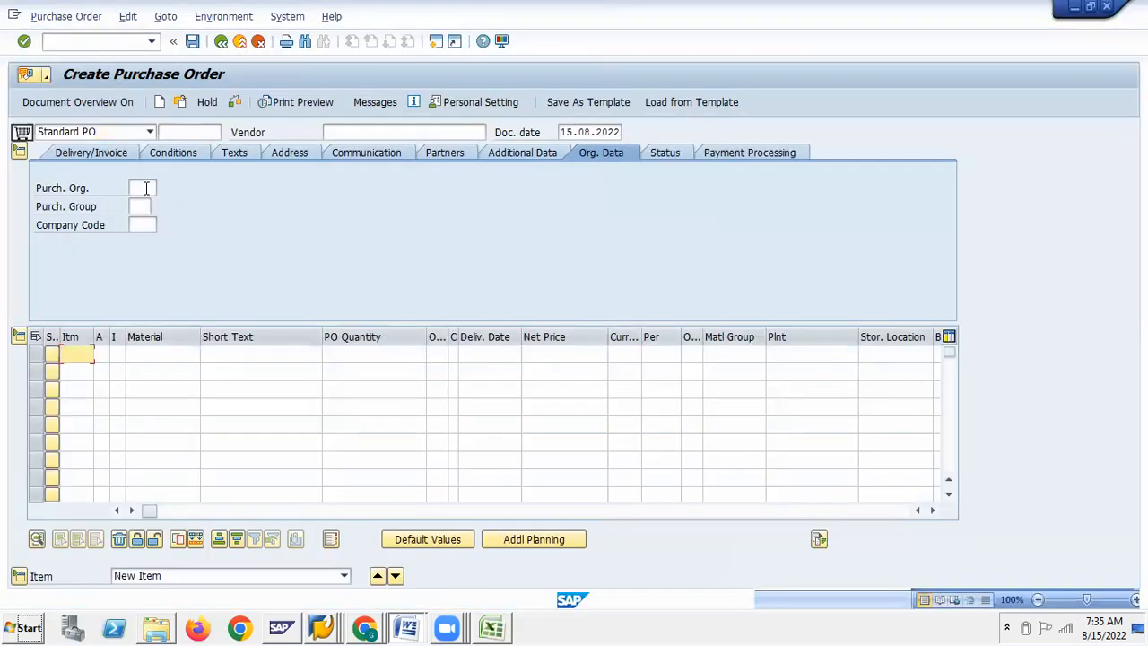
pyautogui.click(146, 189)
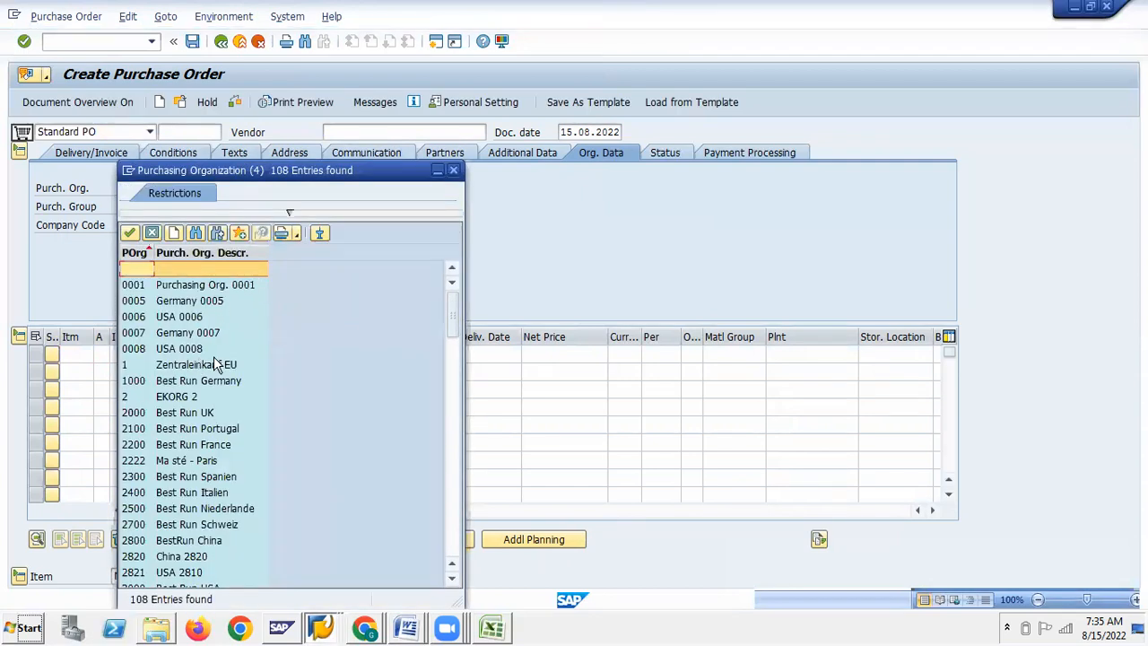
pyautogui.scroll(-20, 191, 338)
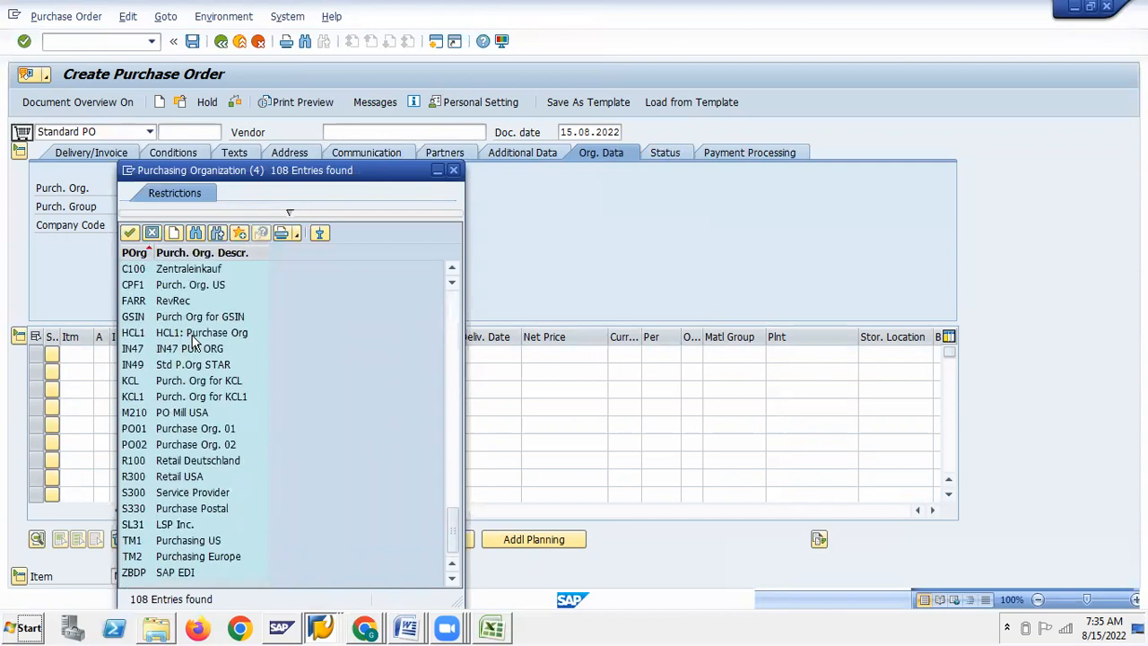
pyautogui.doubleClick(136, 318)
# Look through the purchase order's purchasing group value list for a group belonging to GSIN
pyautogui.click(139, 207)
pyautogui.click(159, 208)
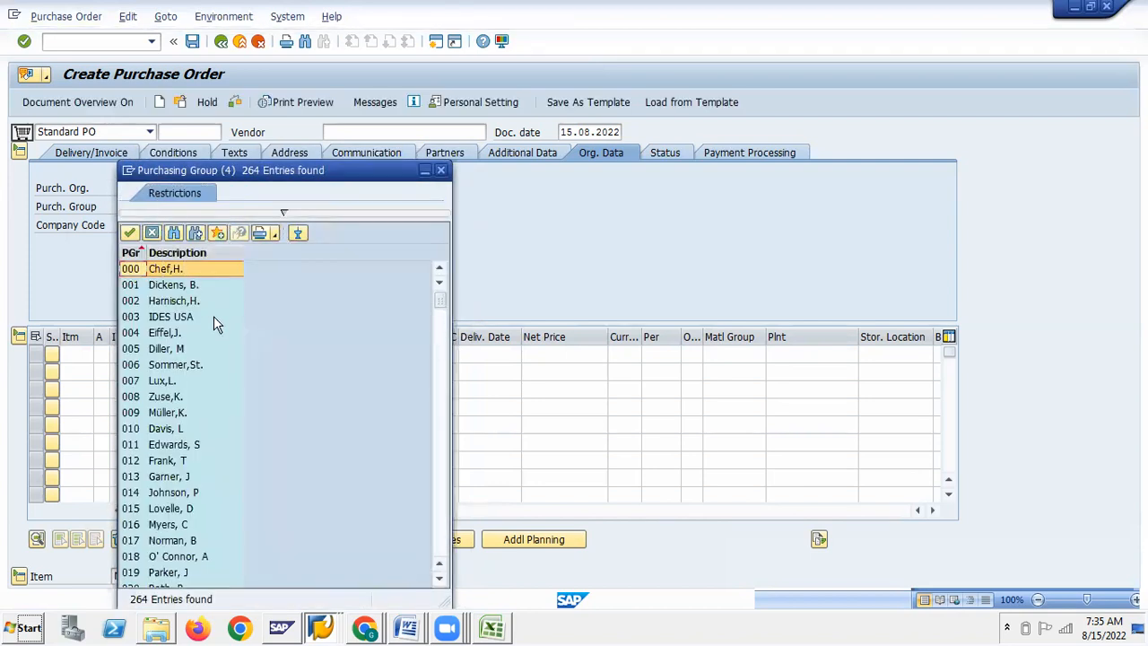
pyautogui.scroll(-20, 213, 318)
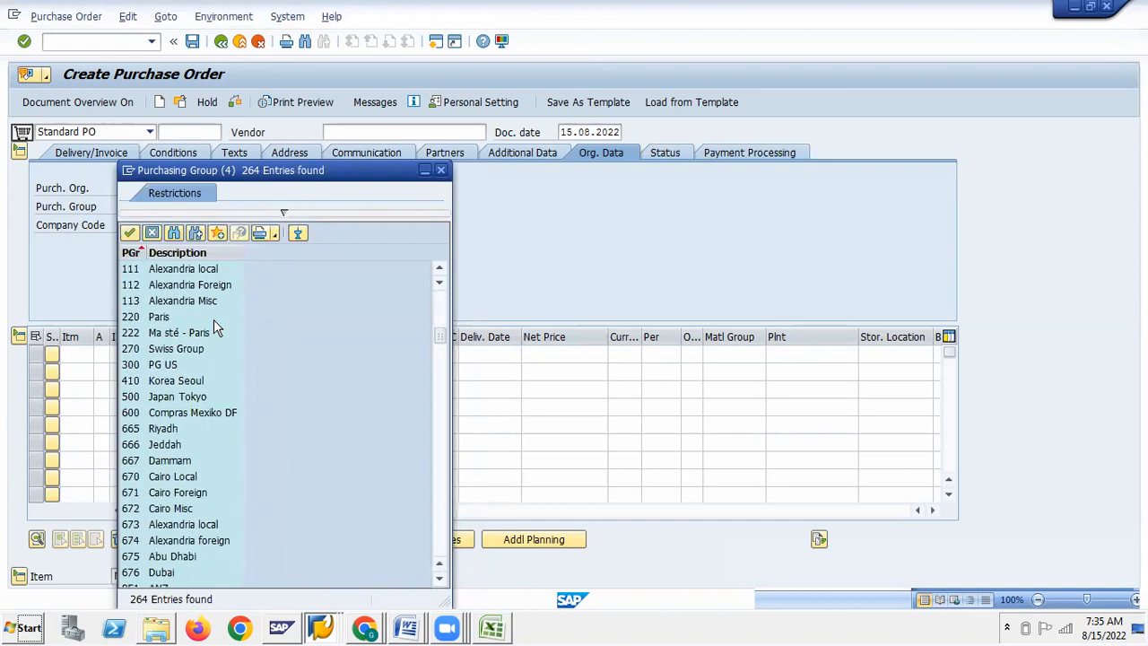
pyautogui.scroll(-16, 214, 320)
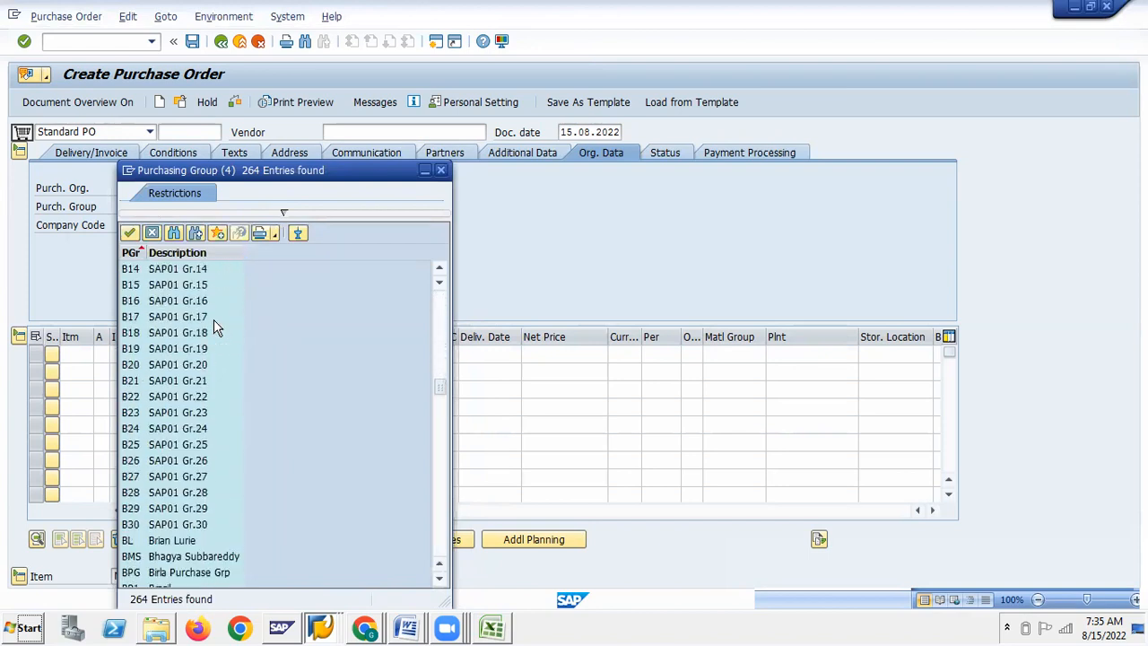
pyautogui.scroll(-6, 212, 348)
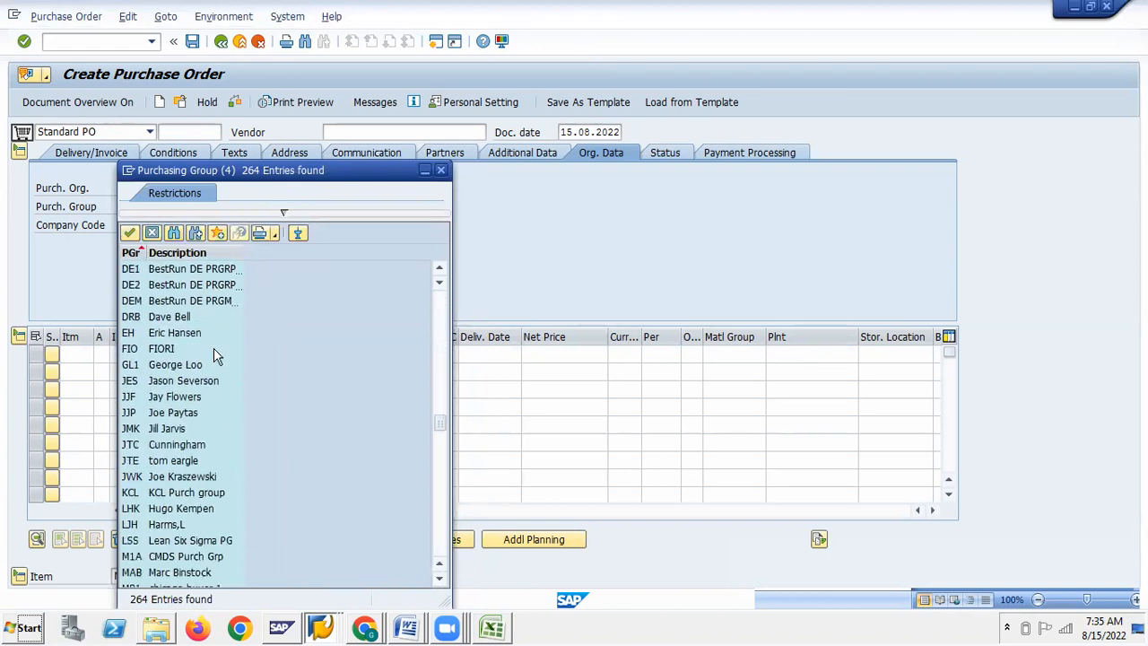
pyautogui.scroll(-2, 168, 357)
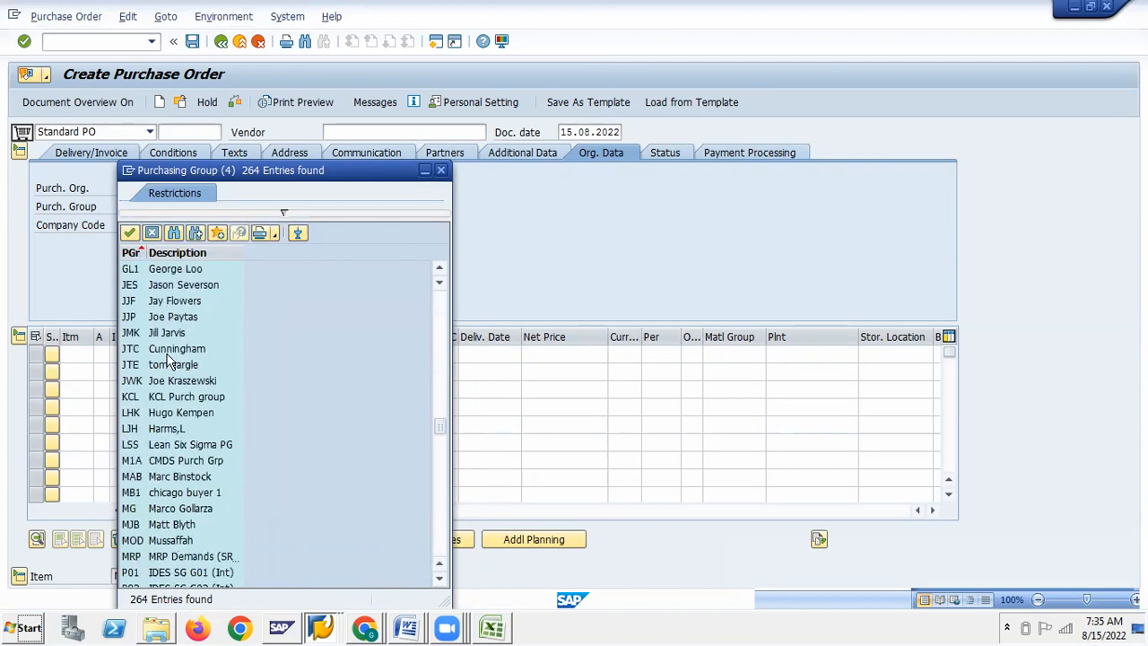
pyautogui.click(131, 270)
pyautogui.scroll(1, 177, 307)
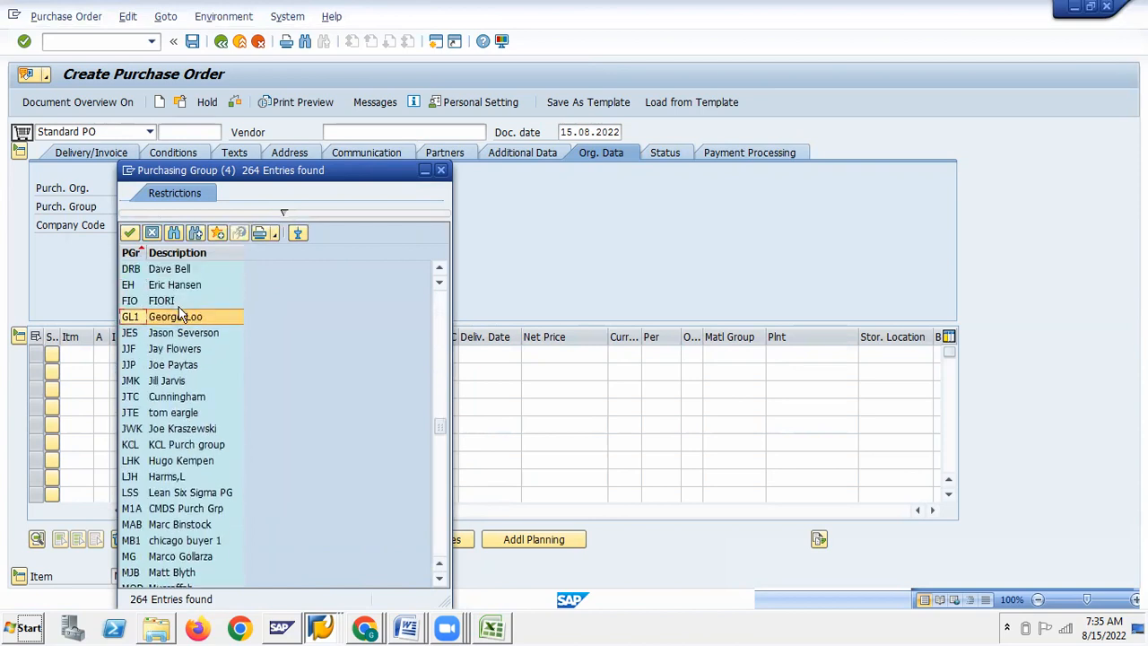
pyautogui.scroll(2, 189, 324)
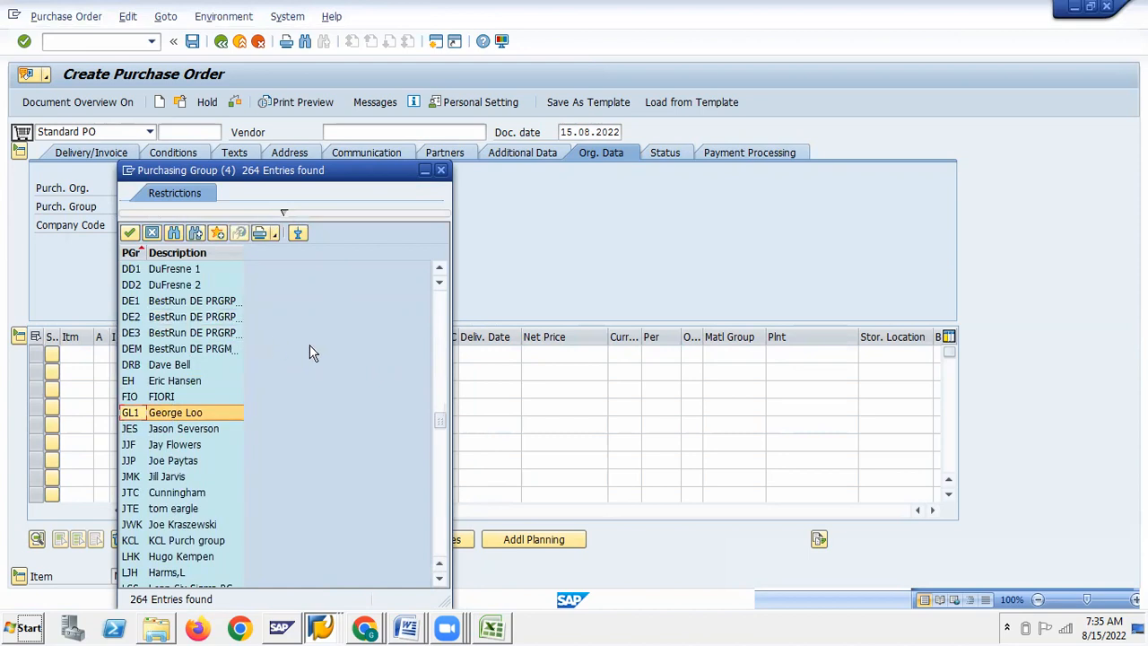
pyautogui.scroll(4, 310, 351)
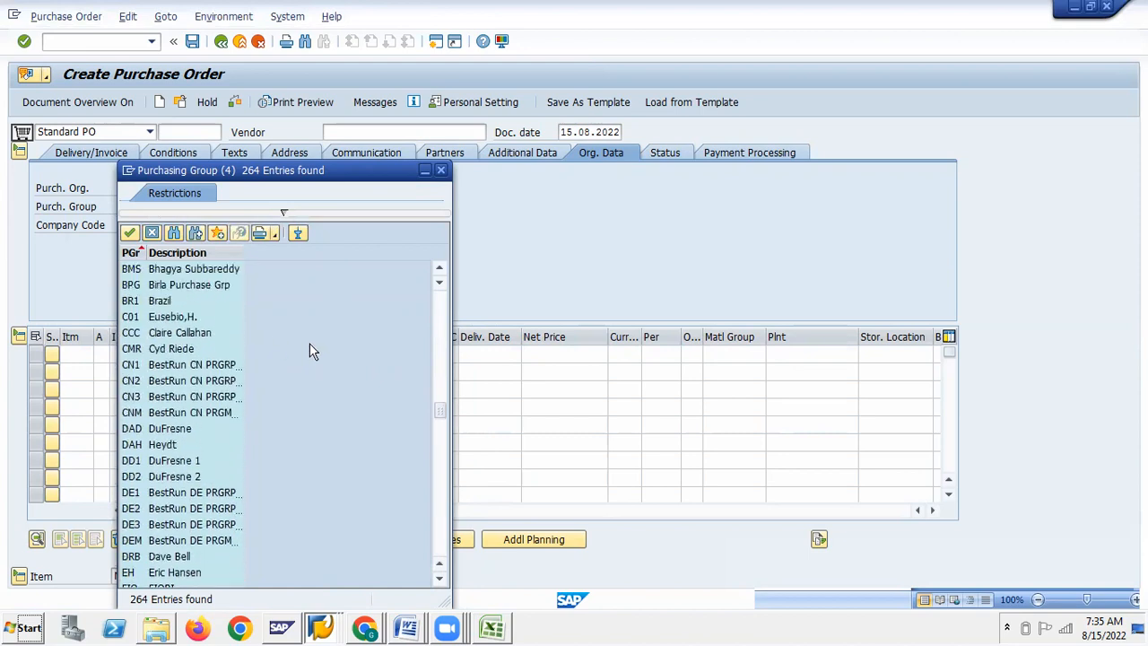
pyautogui.scroll(13, 310, 343)
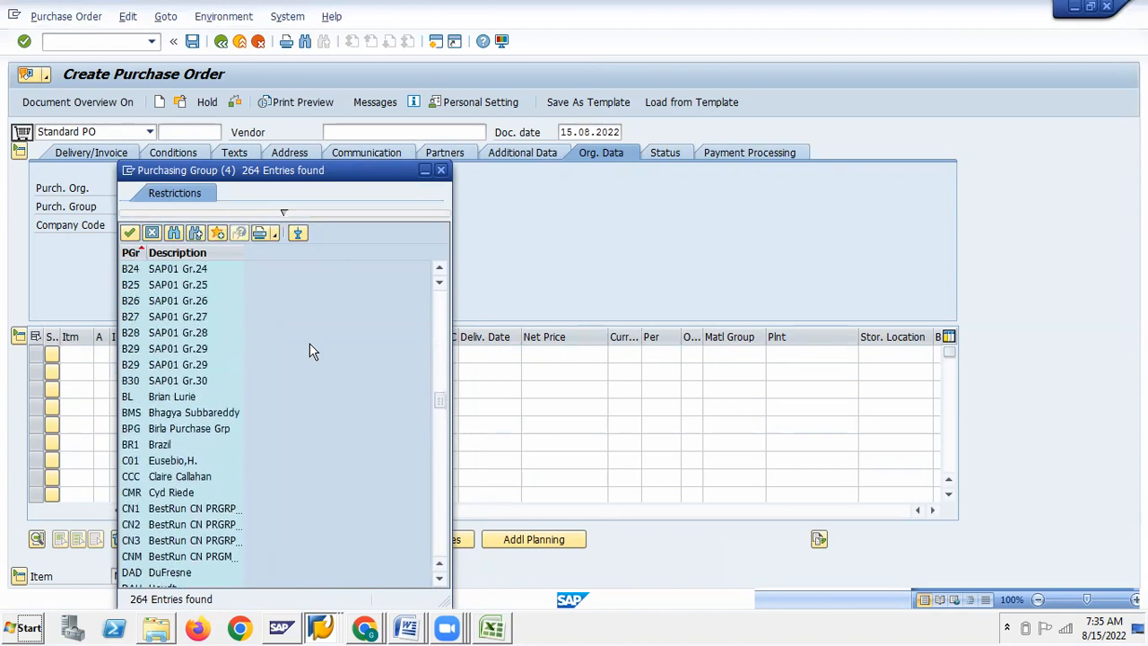
pyautogui.scroll(15, 306, 348)
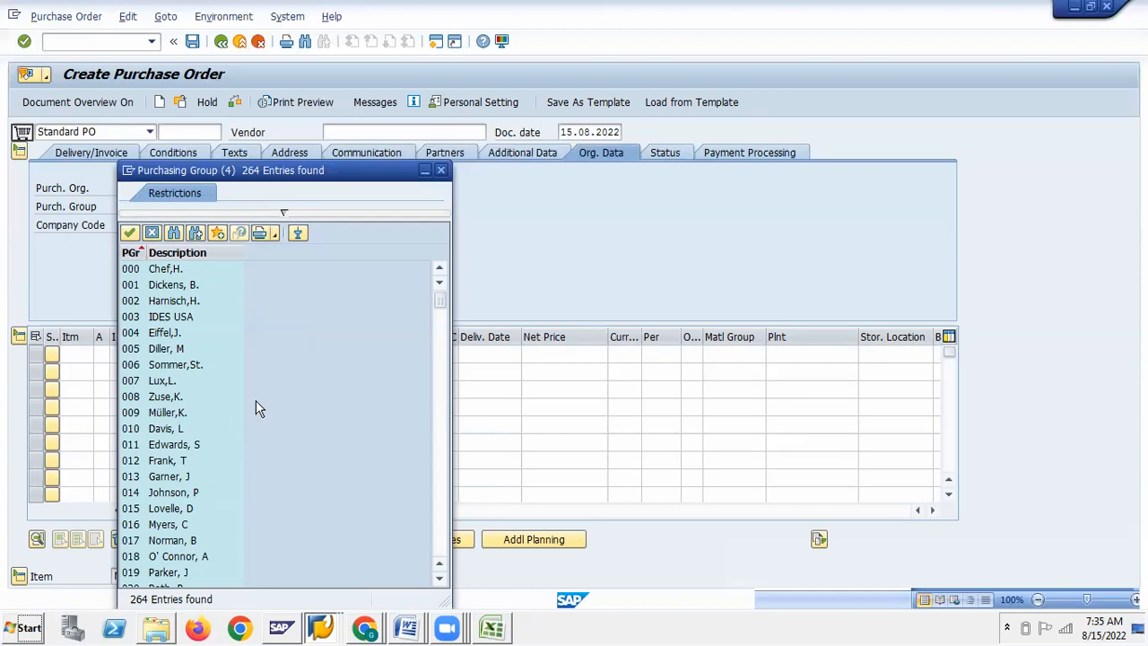
# Check the purchasing group entry under Step 23 in the Word notes and close SAP's purchasing group list without choosing one
pyautogui.hotkey('alt', 'Tab')
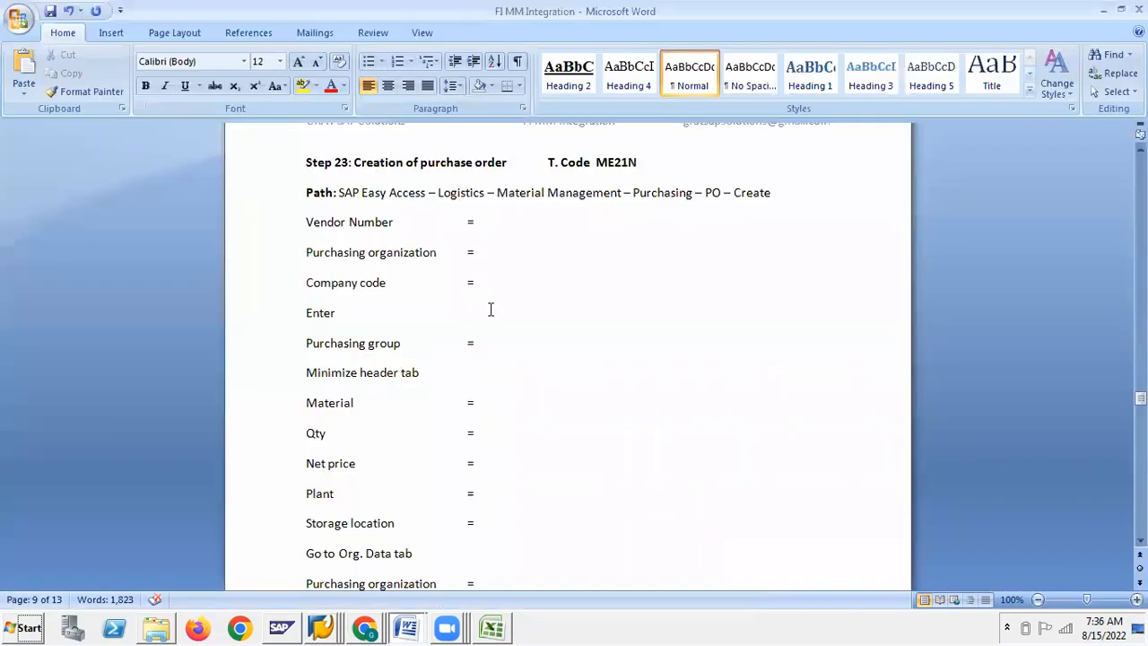
pyautogui.hotkey('alt', 'Tab')
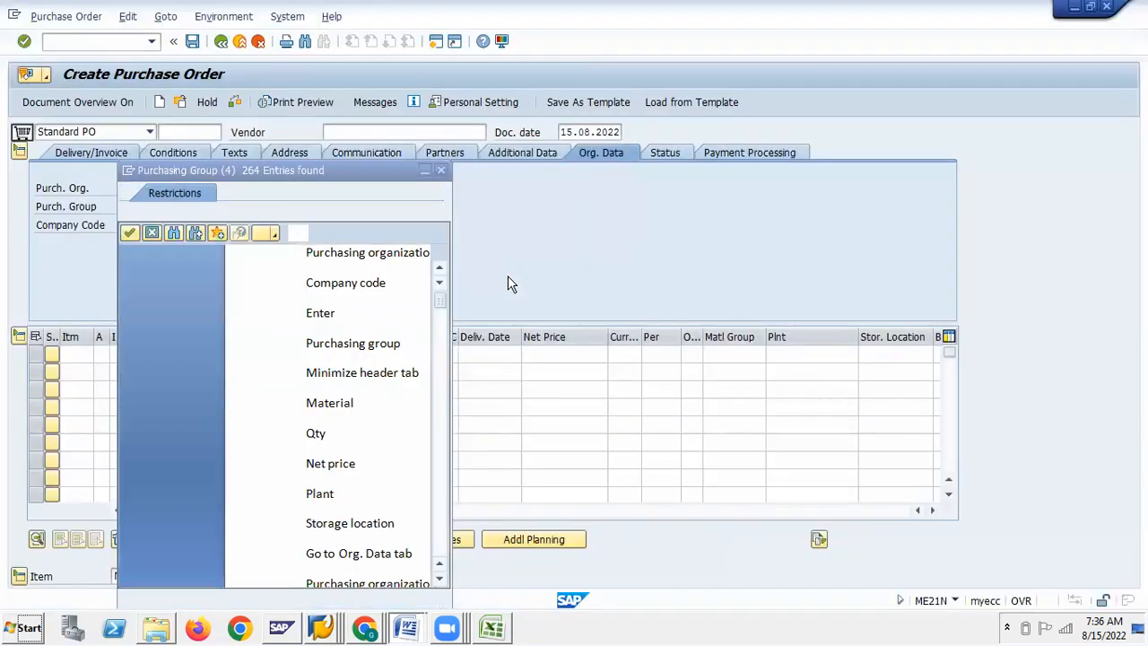
pyautogui.click(440, 169)
pyautogui.click(137, 226)
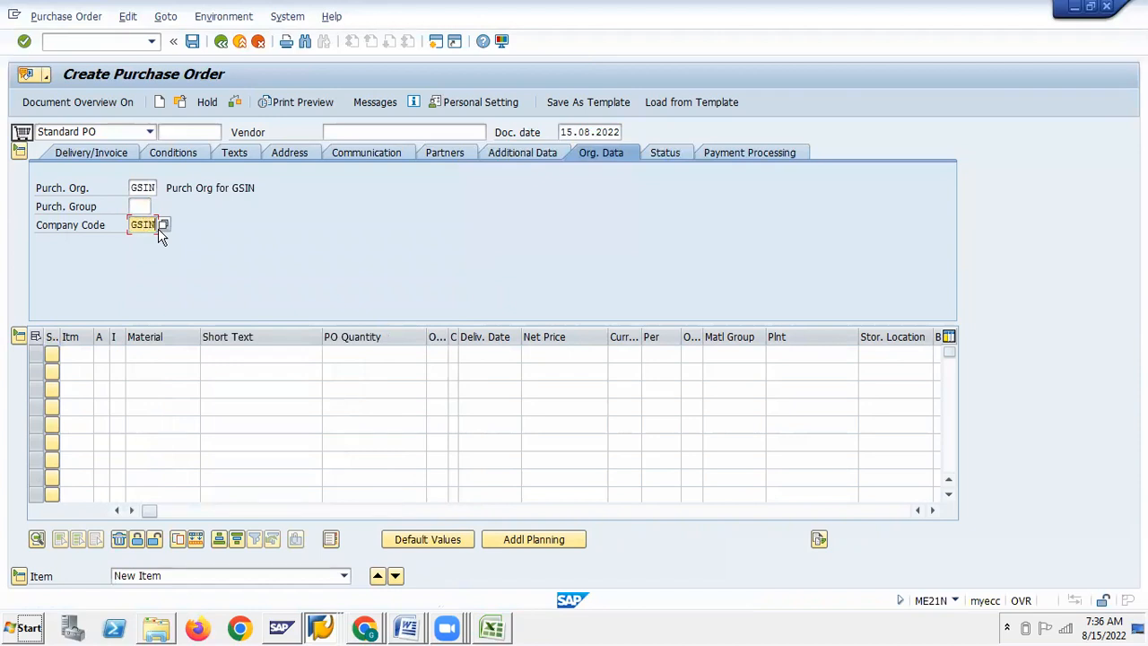
# Open the material value list for the first purchase order item and look through the material descriptions to the end
pyautogui.click(75, 356)
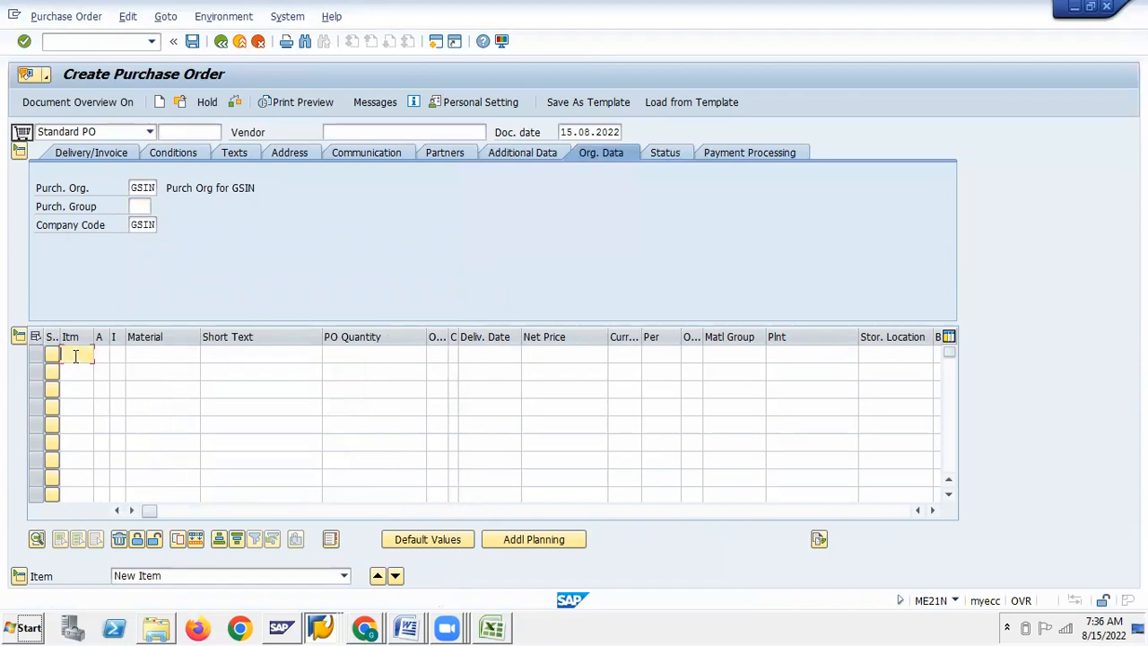
pyautogui.click(151, 355)
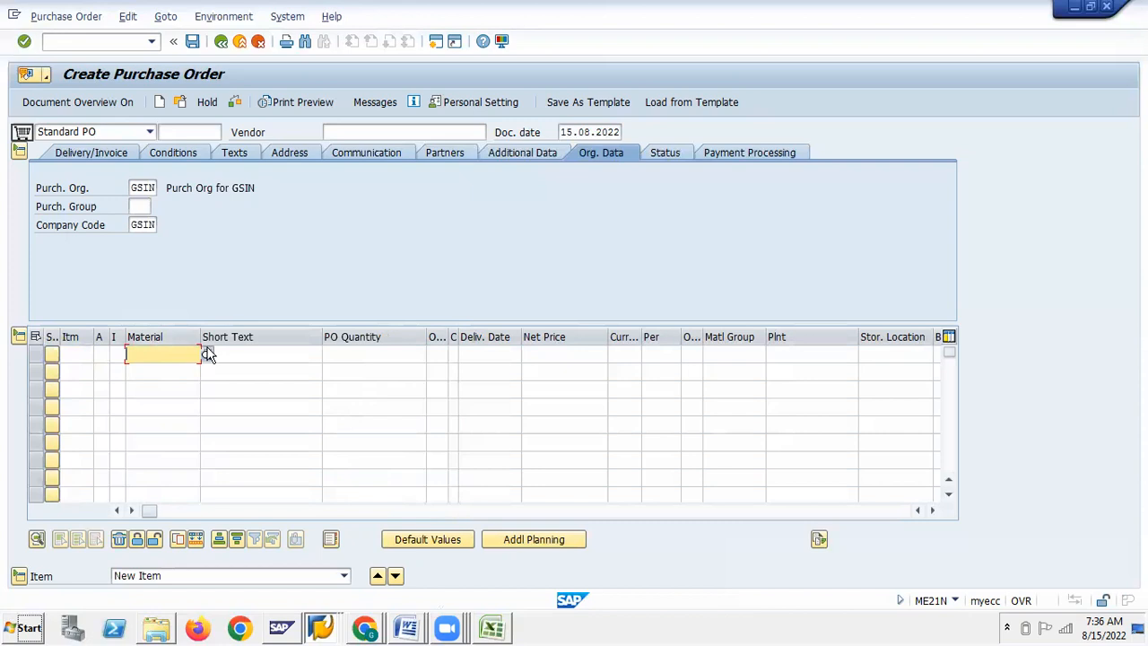
pyautogui.click(206, 353)
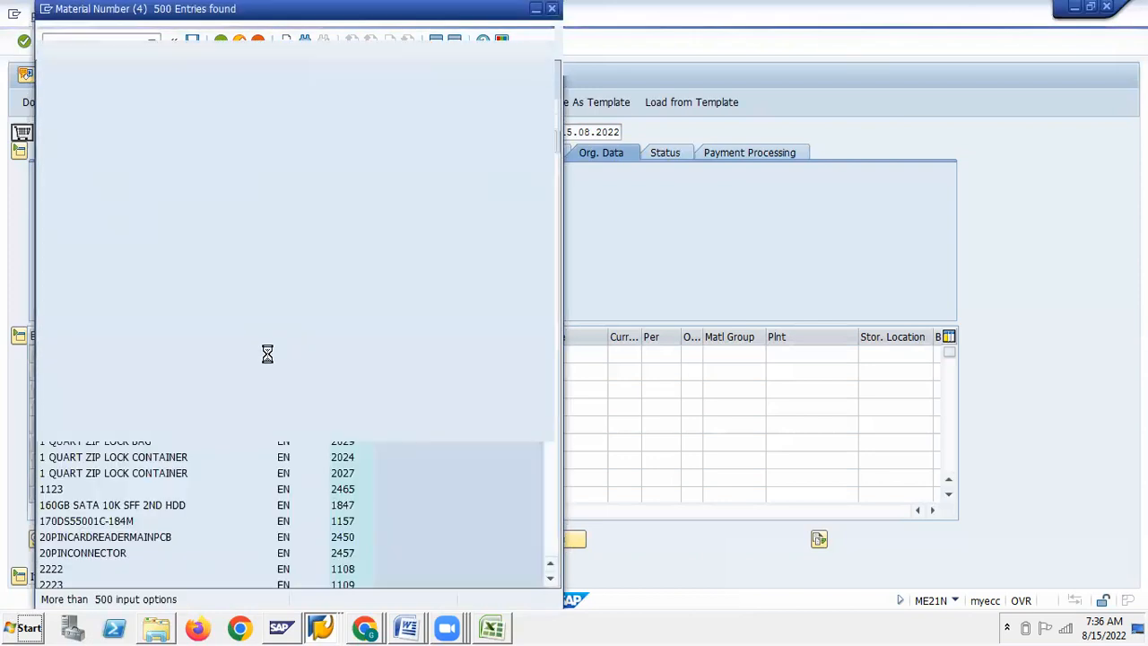
pyautogui.scroll(-18, 190, 425)
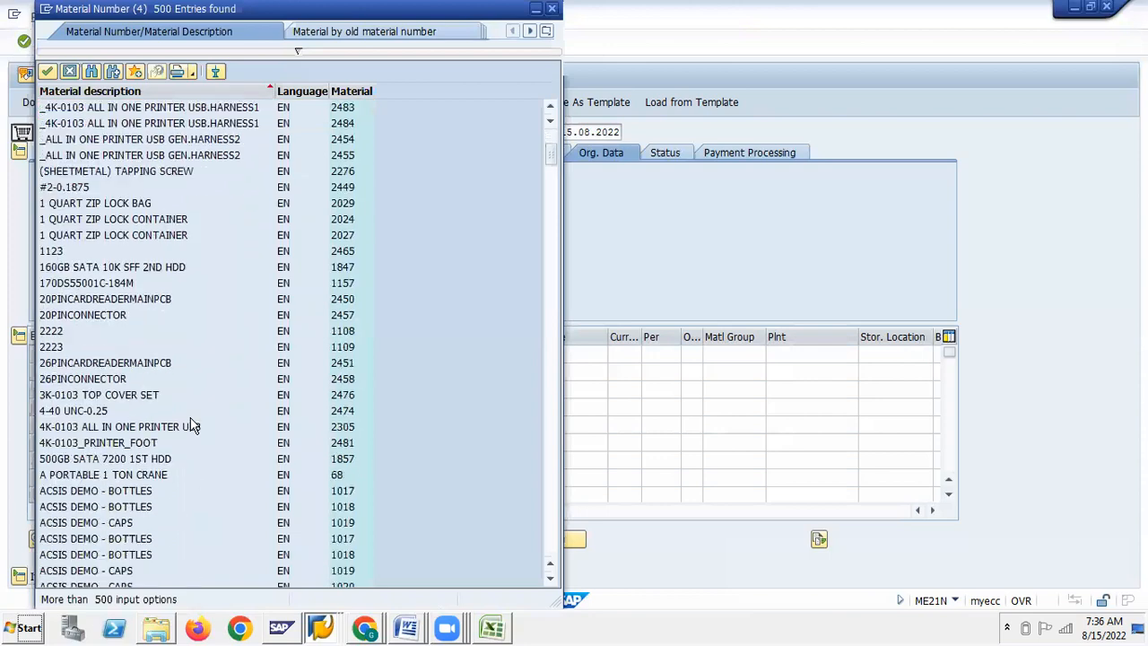
pyautogui.scroll(-16, 190, 425)
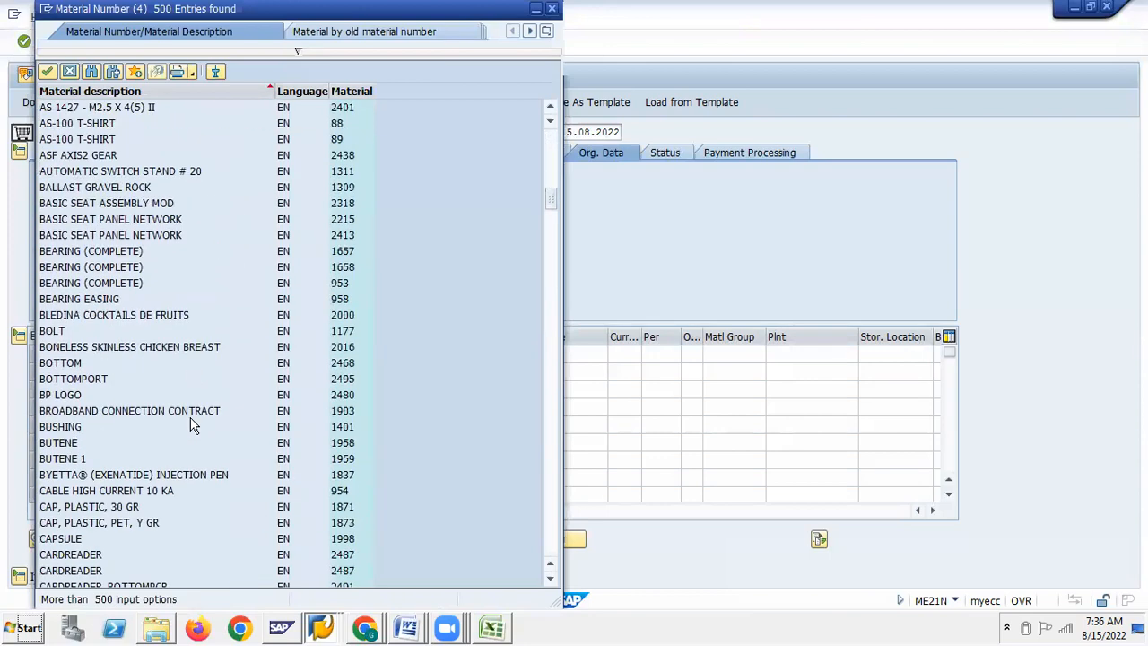
pyautogui.scroll(-18, 190, 426)
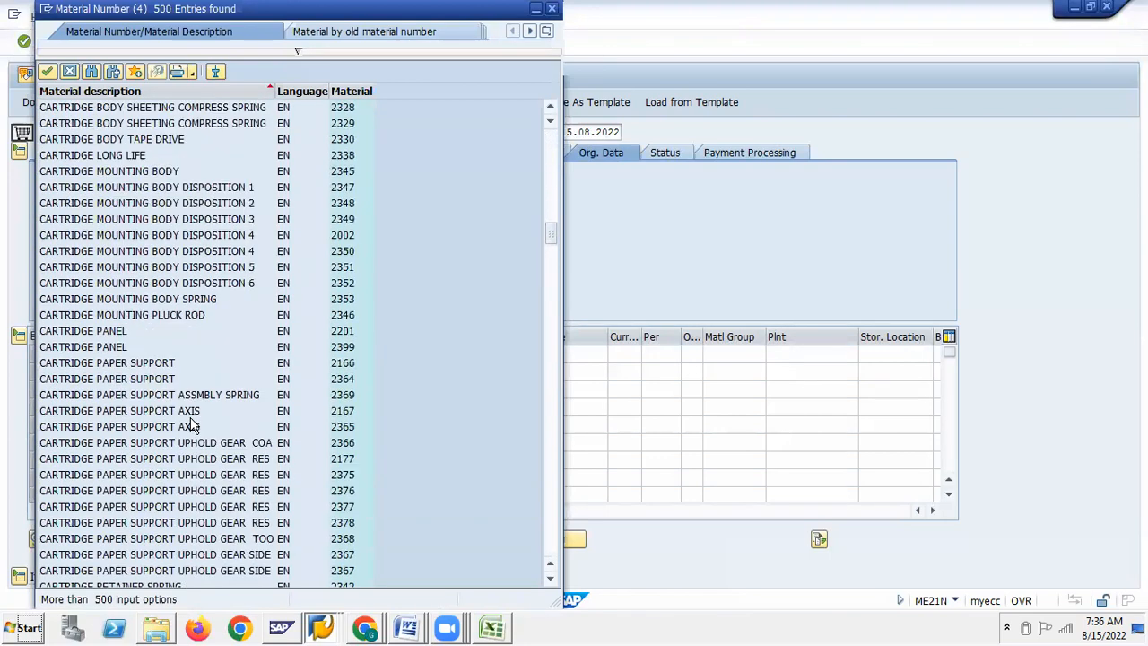
pyautogui.scroll(-18, 190, 426)
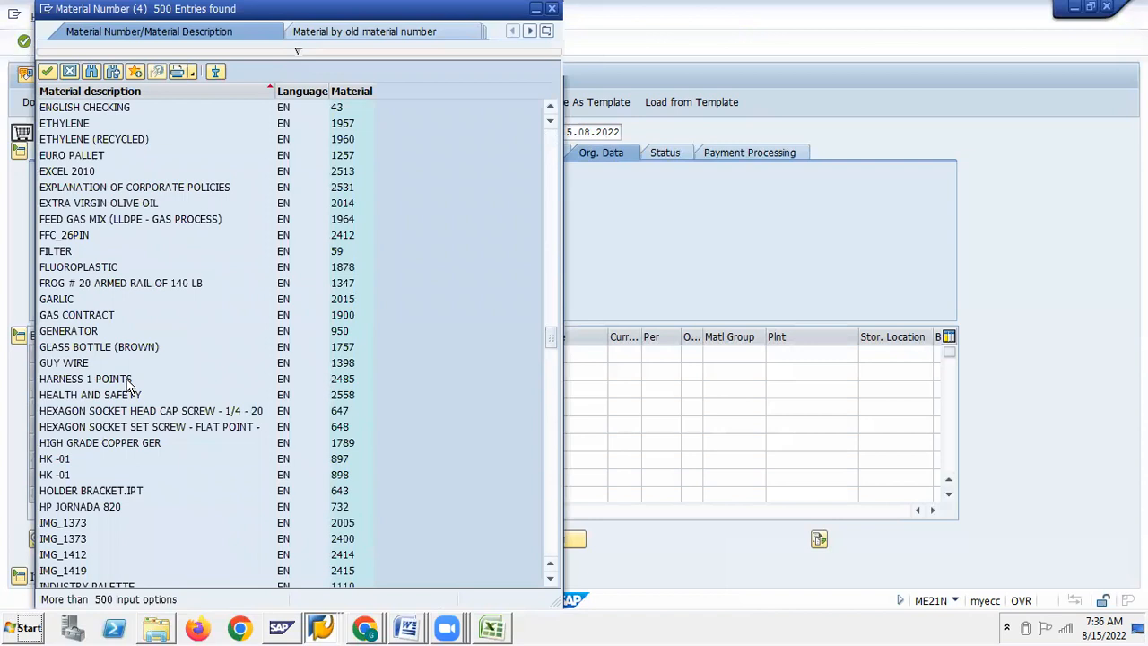
pyautogui.scroll(-10, 130, 384)
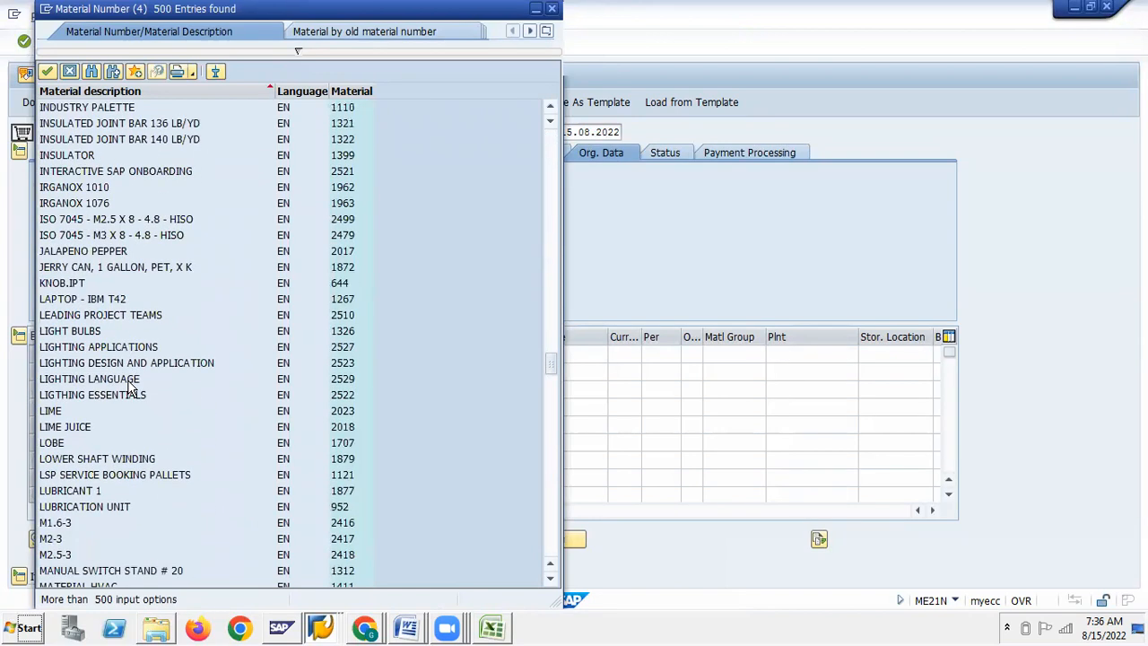
pyautogui.scroll(-20, 130, 386)
pyautogui.scroll(-20, 130, 390)
pyautogui.scroll(-20, 130, 386)
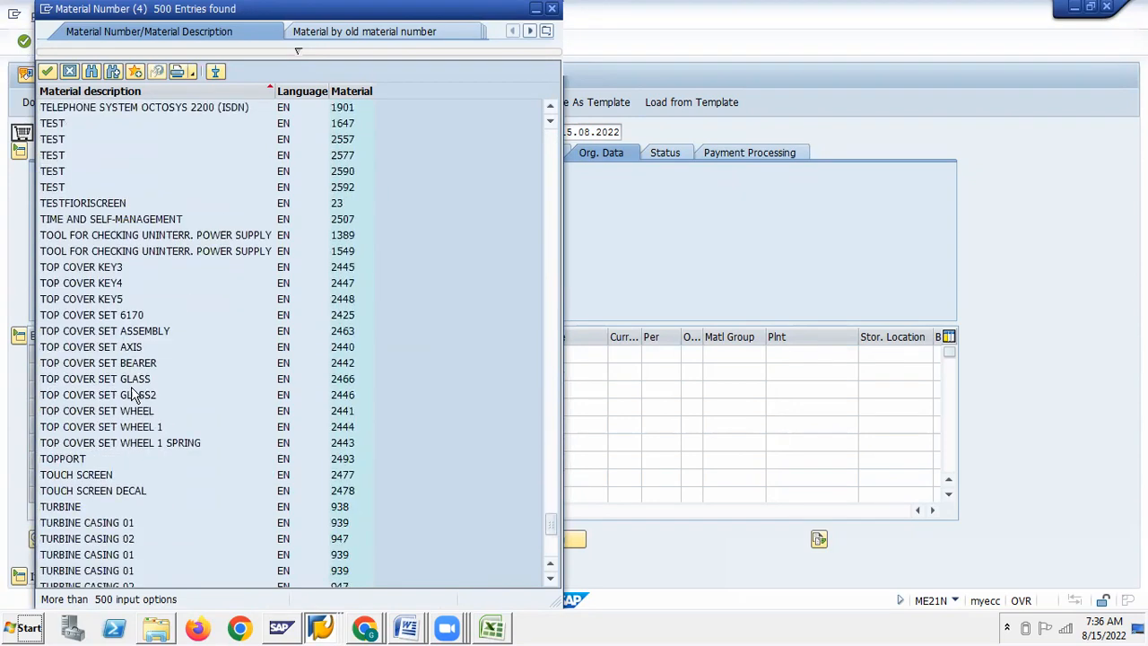
pyautogui.scroll(-7, 131, 392)
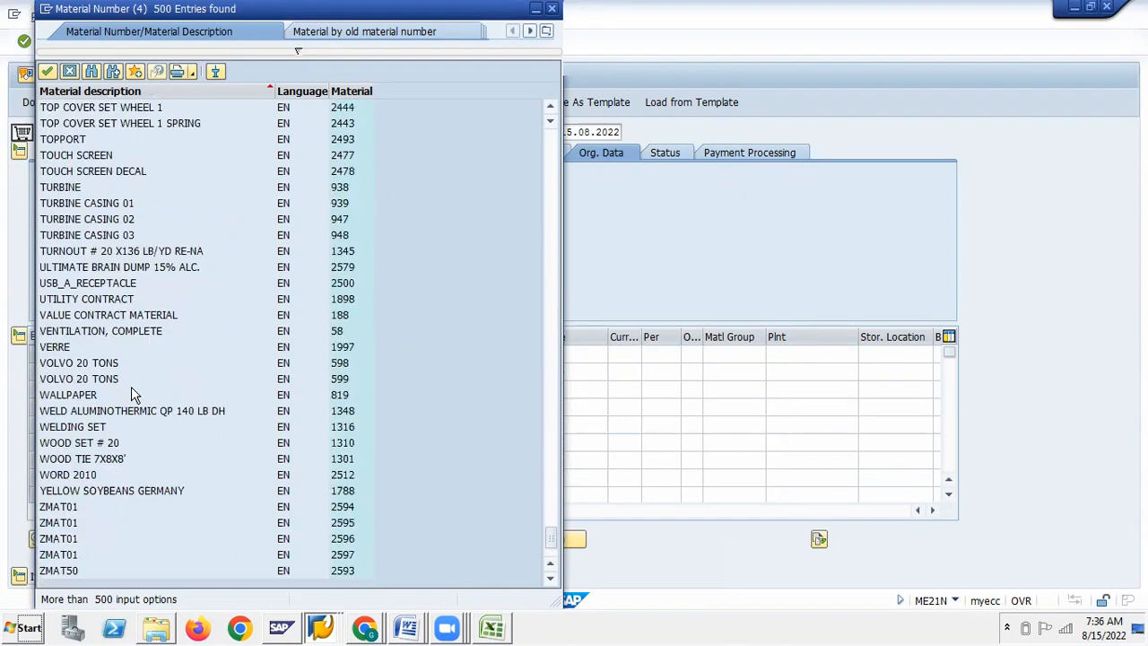
# Search the material list for RM-GS and then for the shorter term RM
pyautogui.click(90, 71)
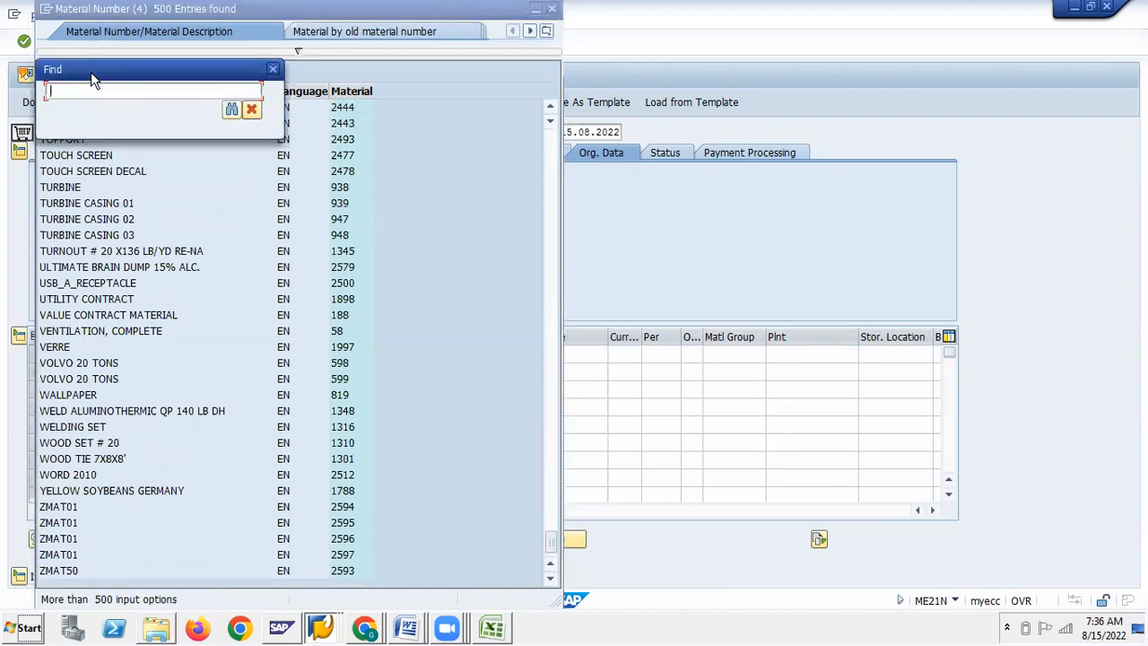
pyautogui.write('RM-GS')
pyautogui.press('Return')
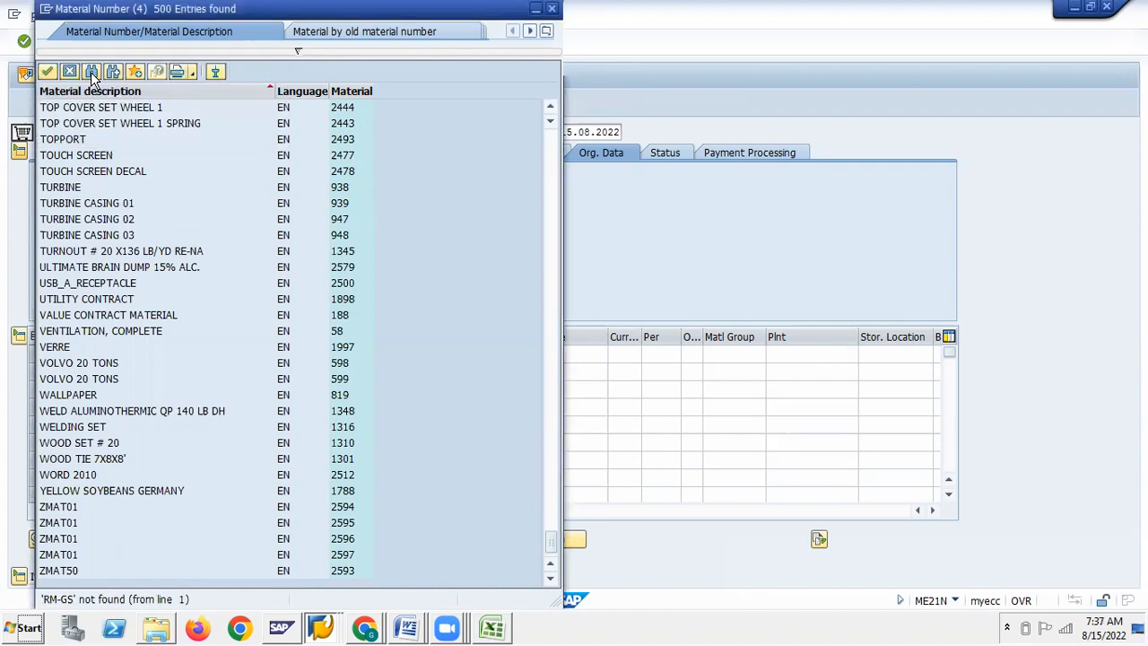
pyautogui.click(90, 71)
pyautogui.write('R')
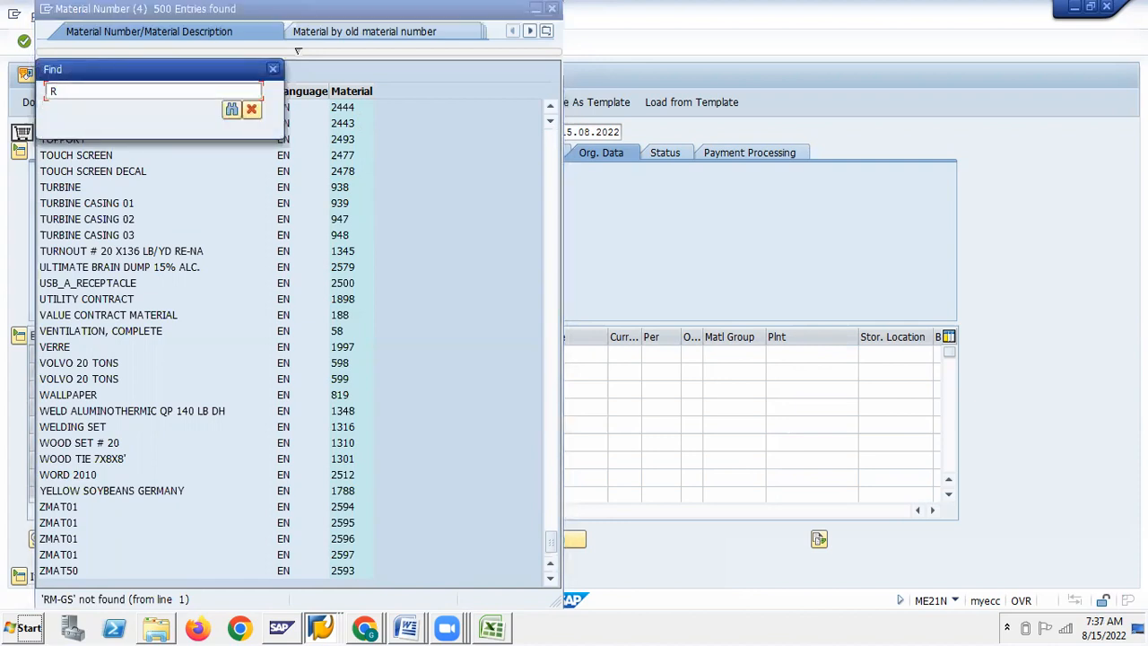
pyautogui.write('M')
pyautogui.press('Return')
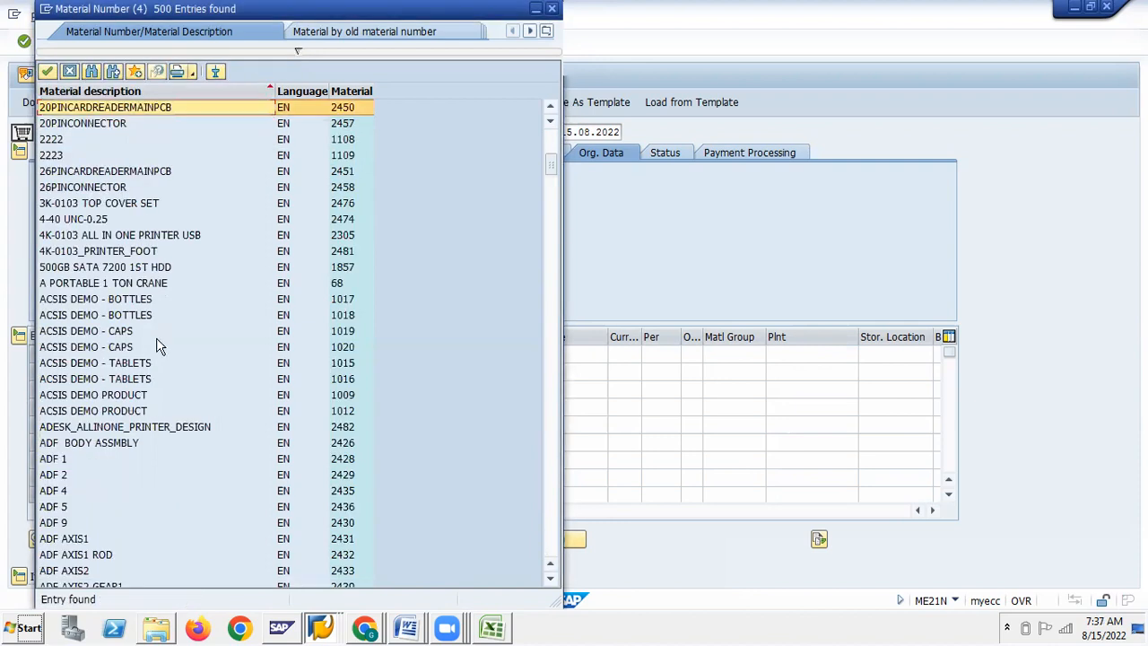
# Examine the materials listed before and after the RM match and close the list without choosing one
pyautogui.scroll(-6, 156, 346)
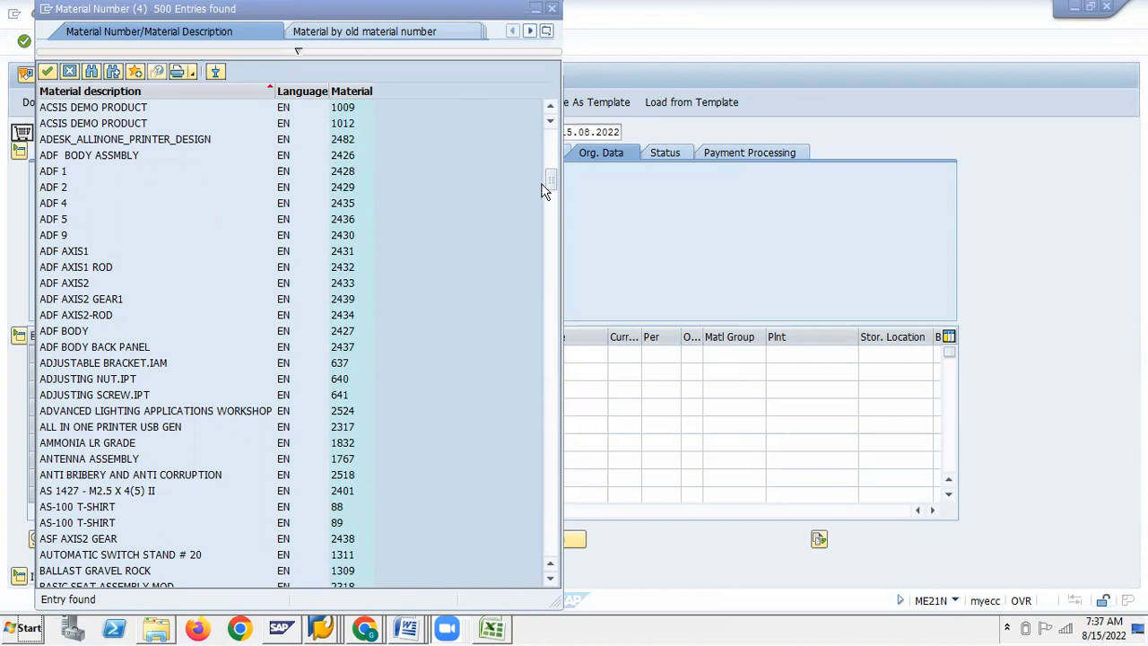
pyautogui.scroll(6, 552, 182)
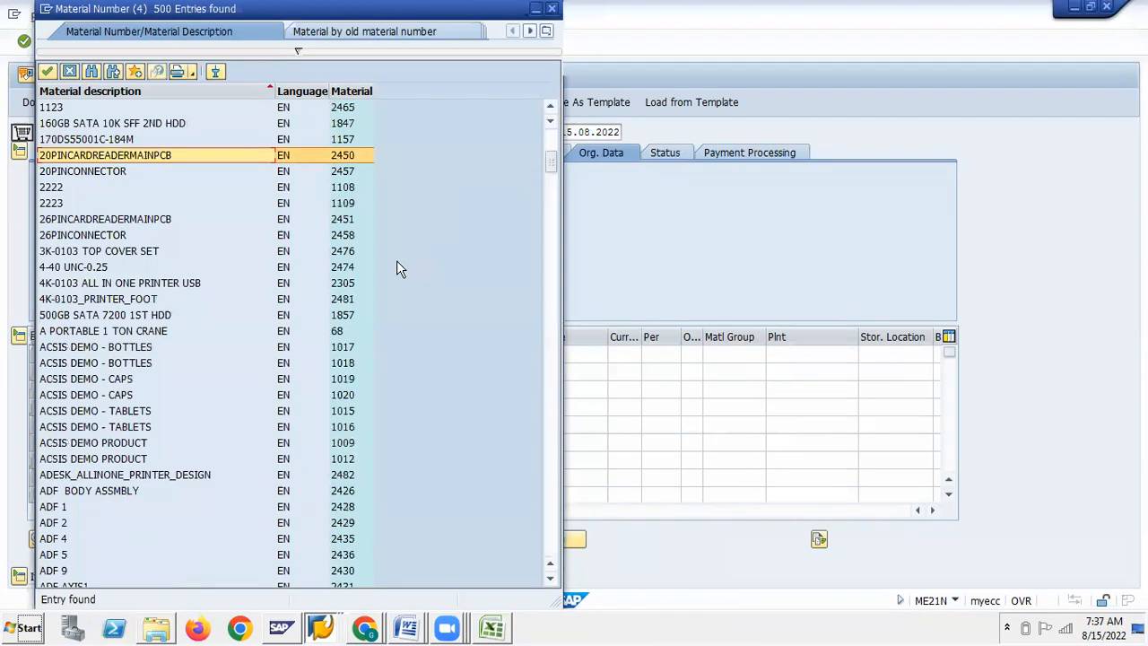
pyautogui.scroll(5, 371, 306)
pyautogui.scroll(3, 375, 316)
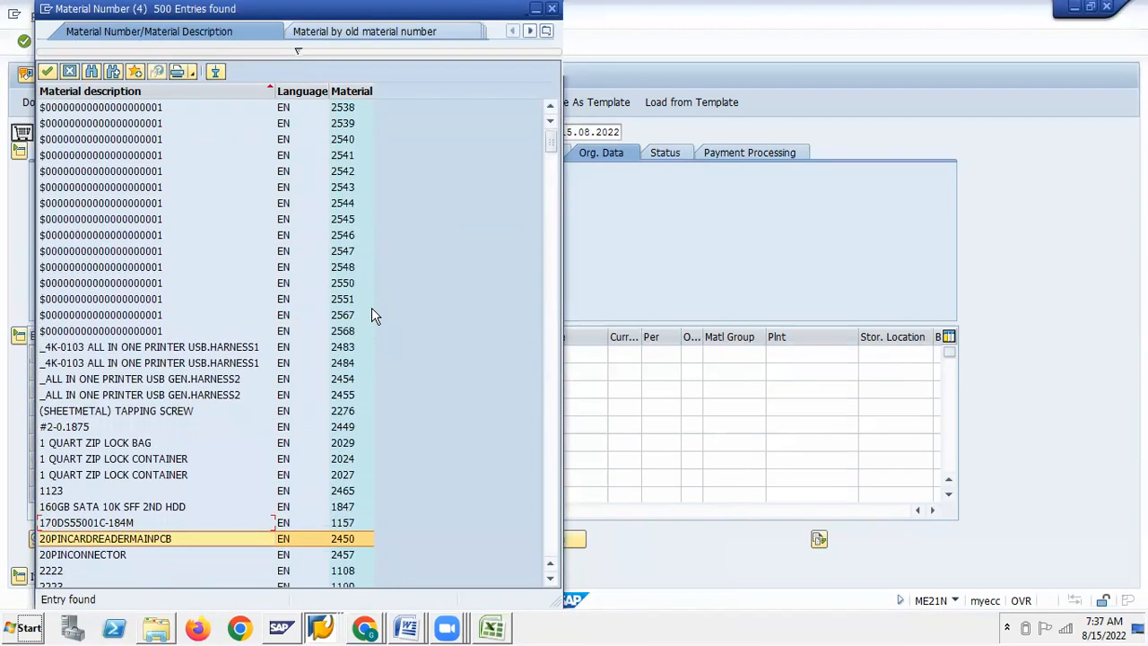
pyautogui.scroll(-9, 374, 316)
pyautogui.scroll(-11, 375, 315)
pyautogui.scroll(-4, 375, 316)
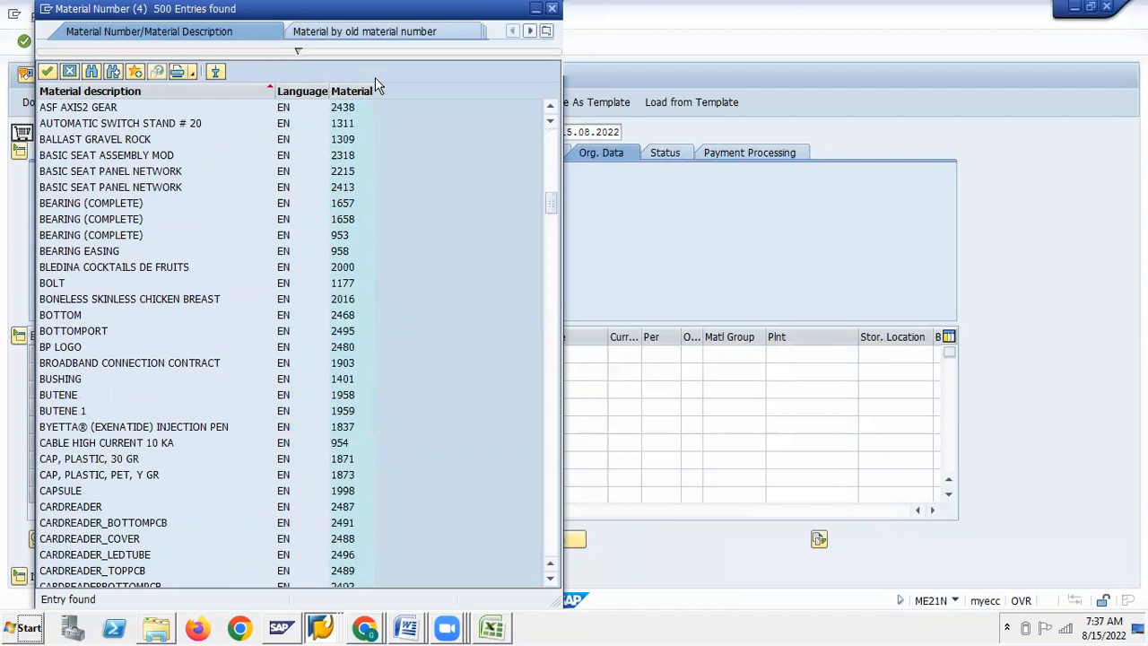
pyautogui.press('Escape')
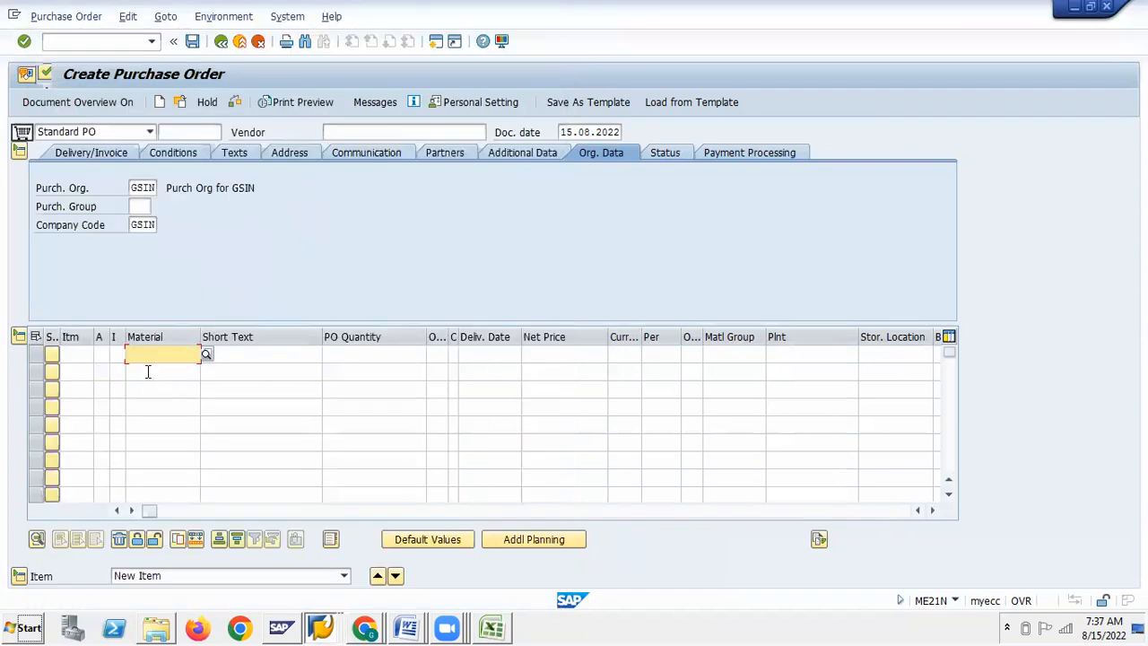
# Look through the first item's material value list again for the GSIN raw material, and close it without choosing one
pyautogui.click(207, 355)
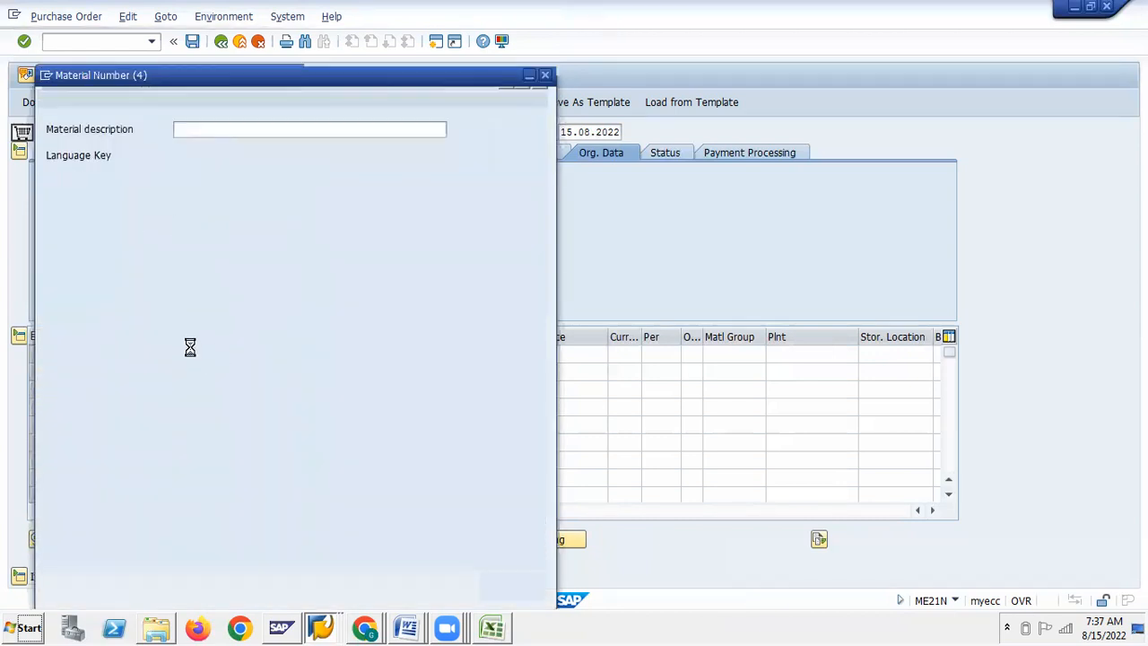
pyautogui.click(488, 581)
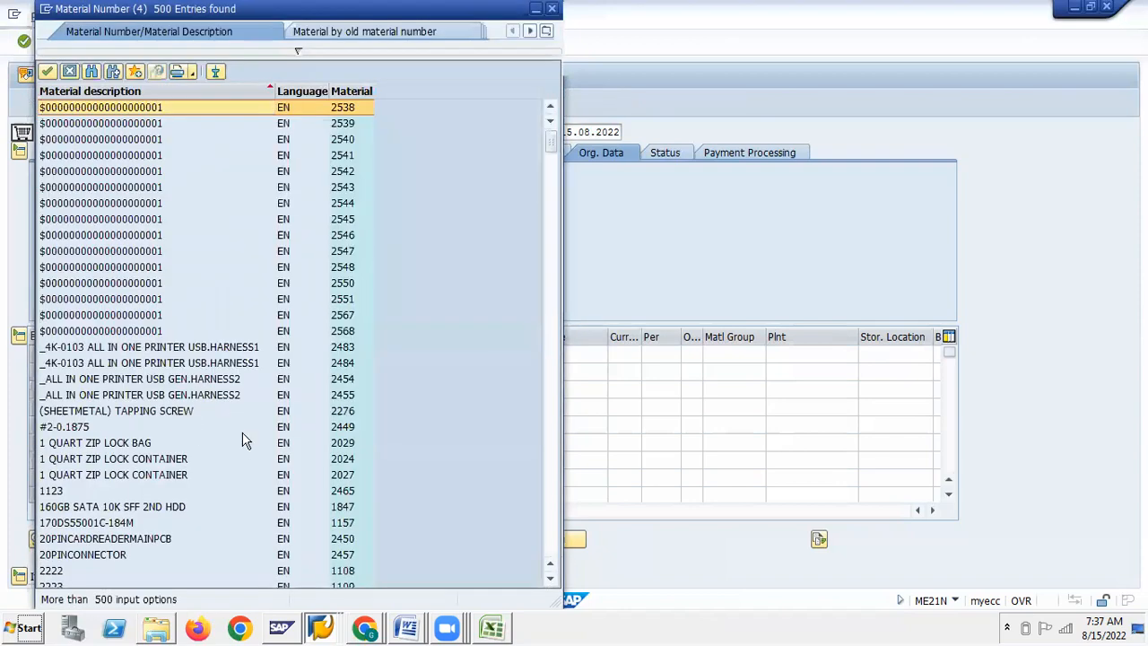
pyautogui.scroll(-15, 242, 439)
pyautogui.scroll(-20, 247, 442)
pyautogui.scroll(-20, 249, 458)
pyautogui.scroll(-13, 249, 458)
pyautogui.scroll(-15, 249, 457)
pyautogui.scroll(-20, 248, 458)
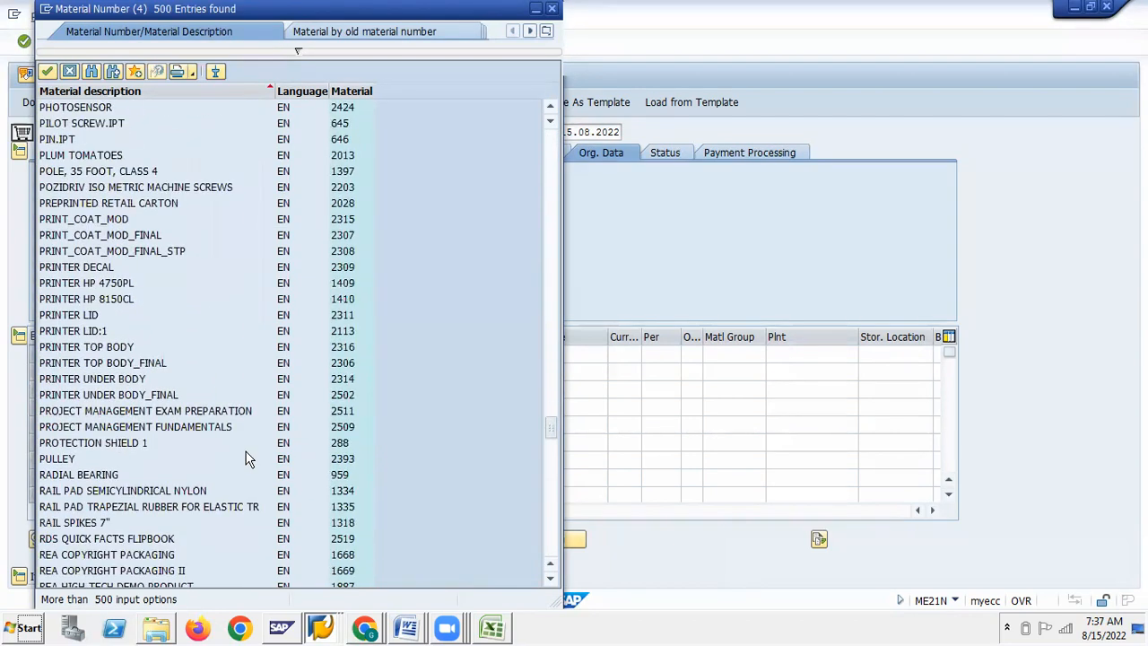
pyautogui.scroll(-7, 248, 458)
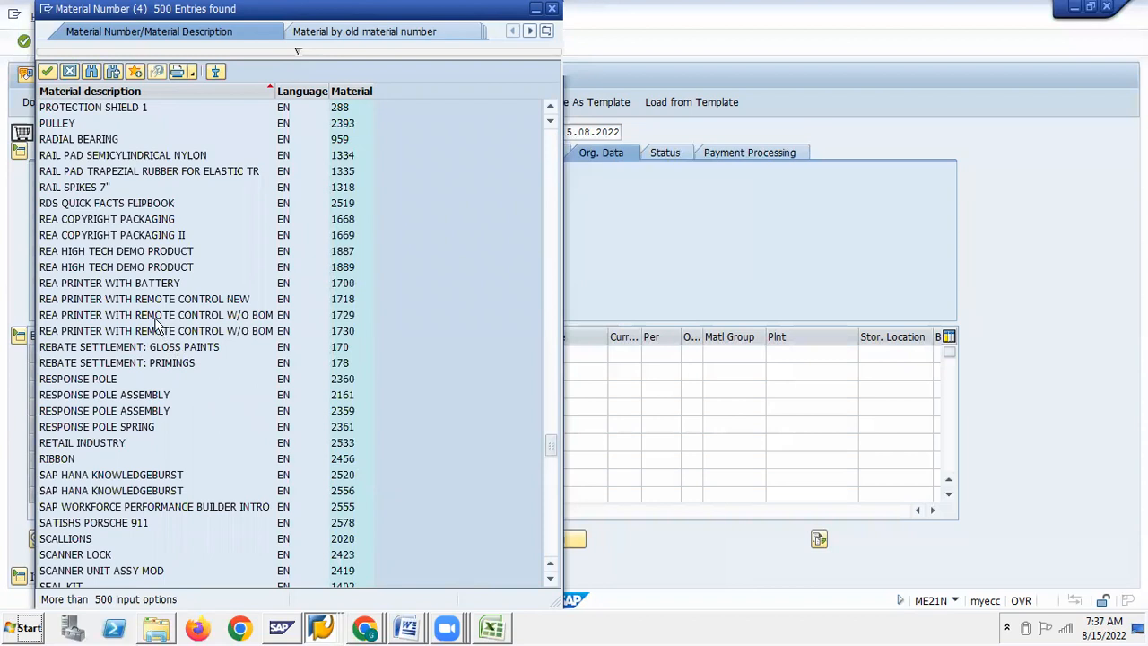
pyautogui.scroll(1, 154, 325)
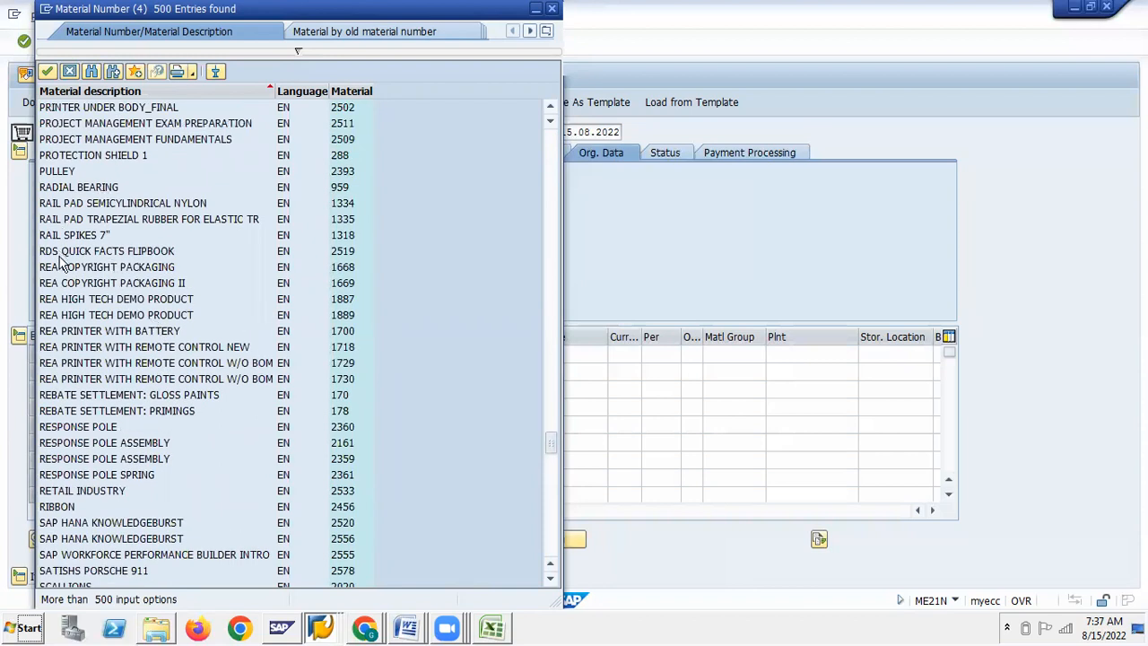
pyautogui.scroll(-4, 81, 429)
pyautogui.scroll(-12, 81, 429)
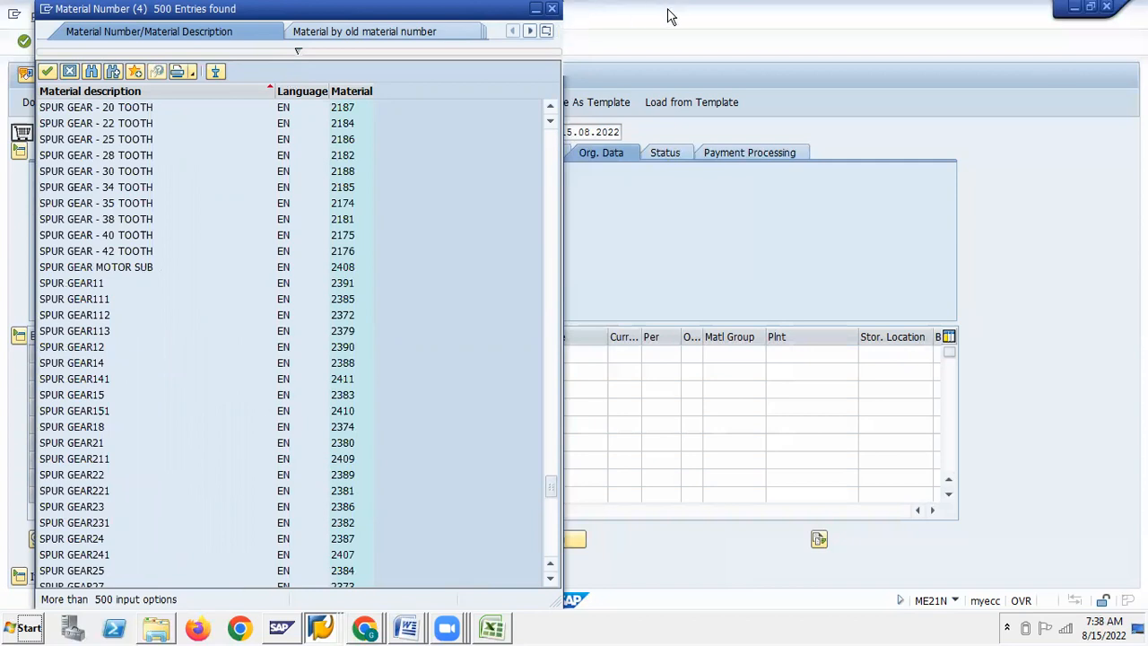
pyautogui.press('Escape')
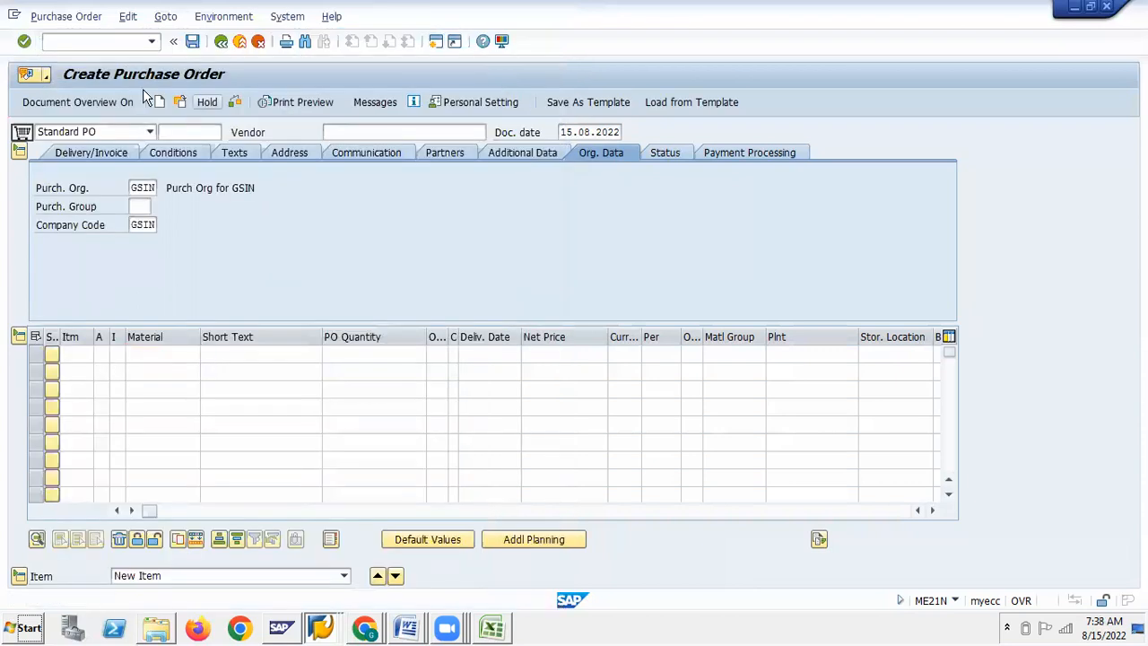
# Switch to the SAP Easy Access session and start the Display Material transaction with /nmm03
pyautogui.press('F3')
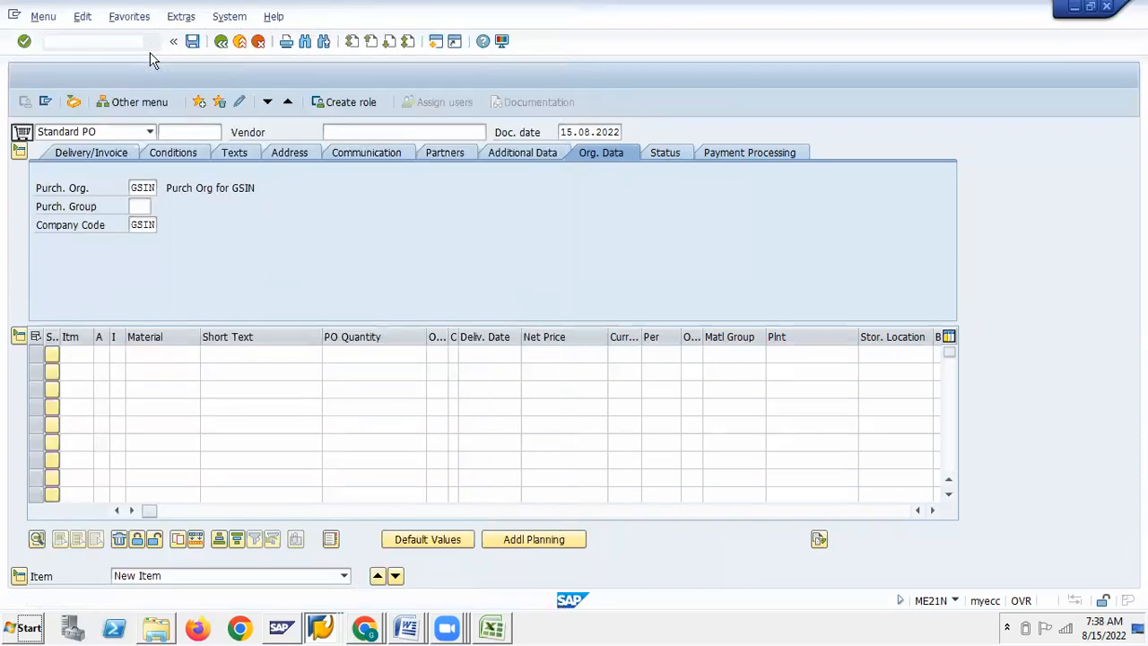
pyautogui.click(153, 43)
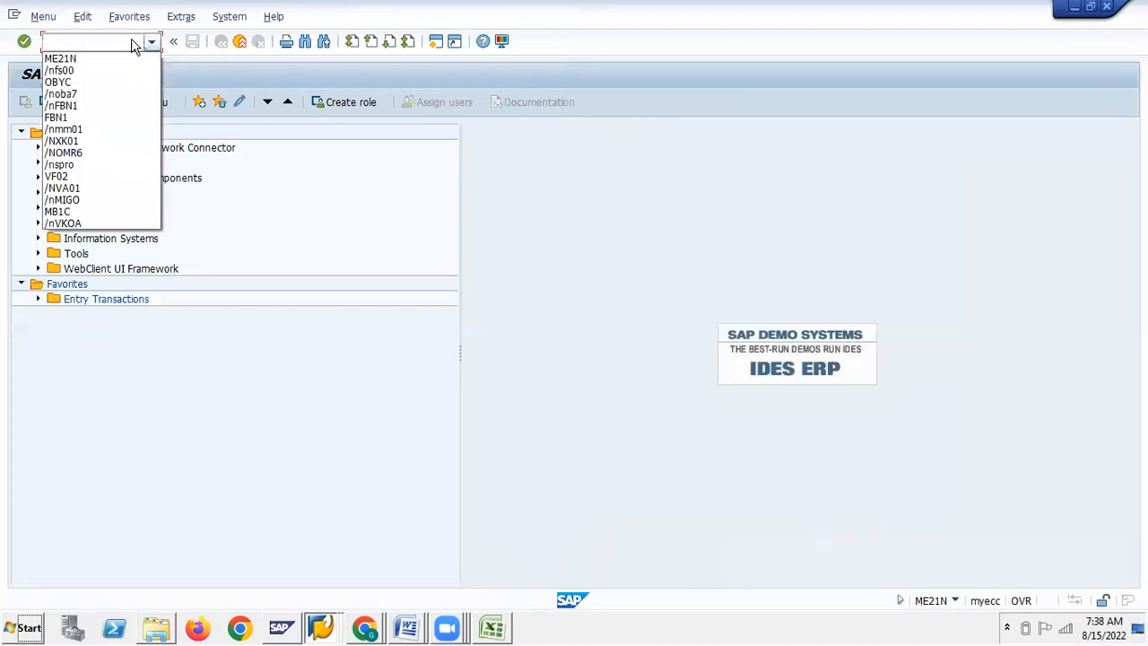
pyautogui.press('Escape')
pyautogui.write('/nmm01')
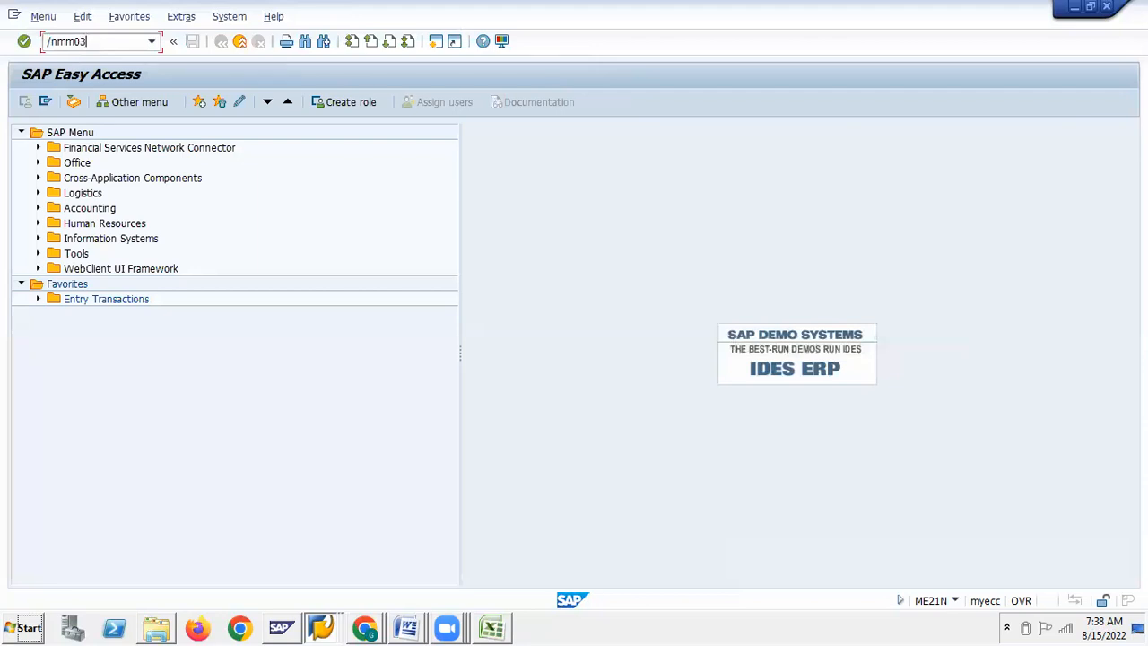
pyautogui.press('Return')
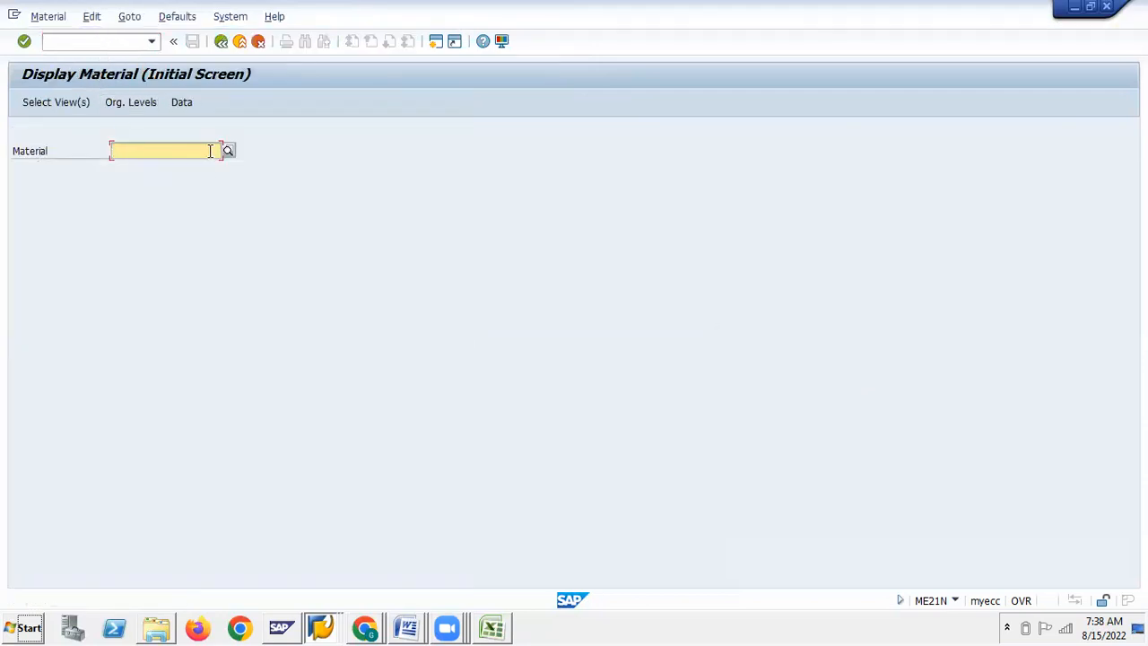
# Look through the material value list of the Display Material screen and close it without choosing one
pyautogui.click(227, 151)
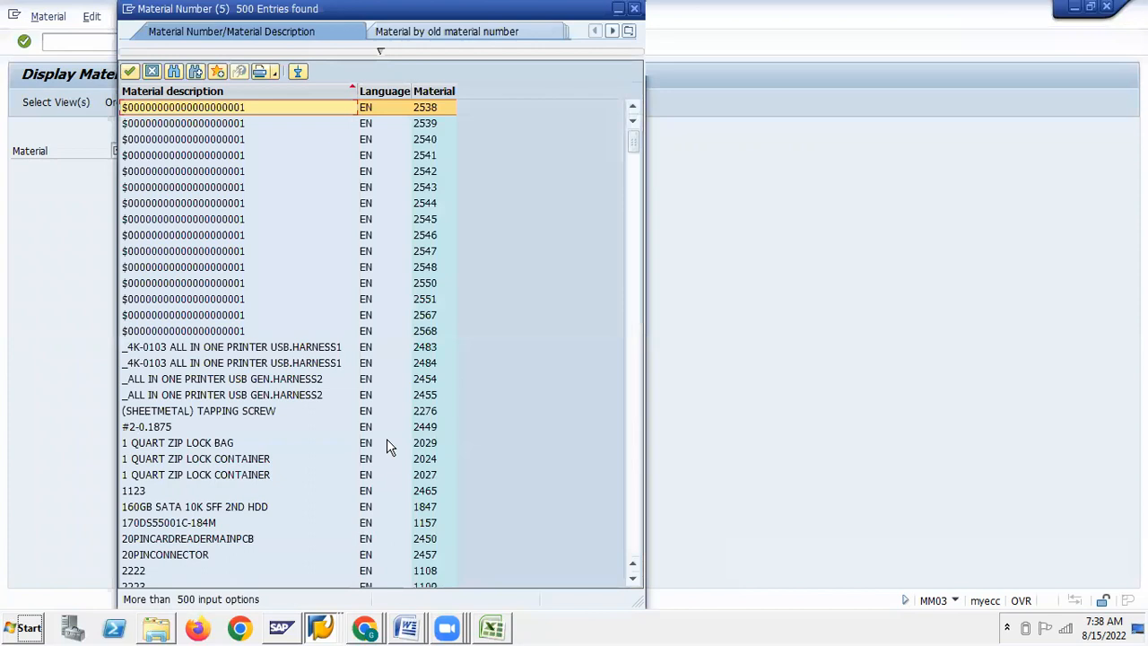
pyautogui.scroll(-1, 387, 440)
pyautogui.scroll(-15, 387, 443)
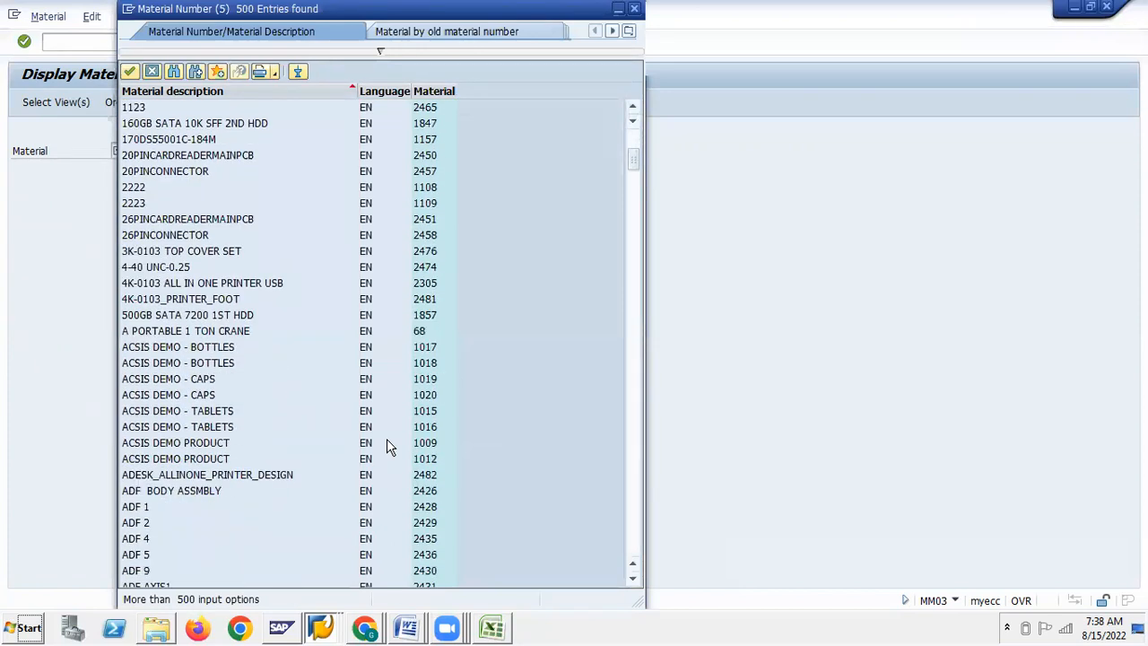
pyautogui.scroll(-20, 387, 446)
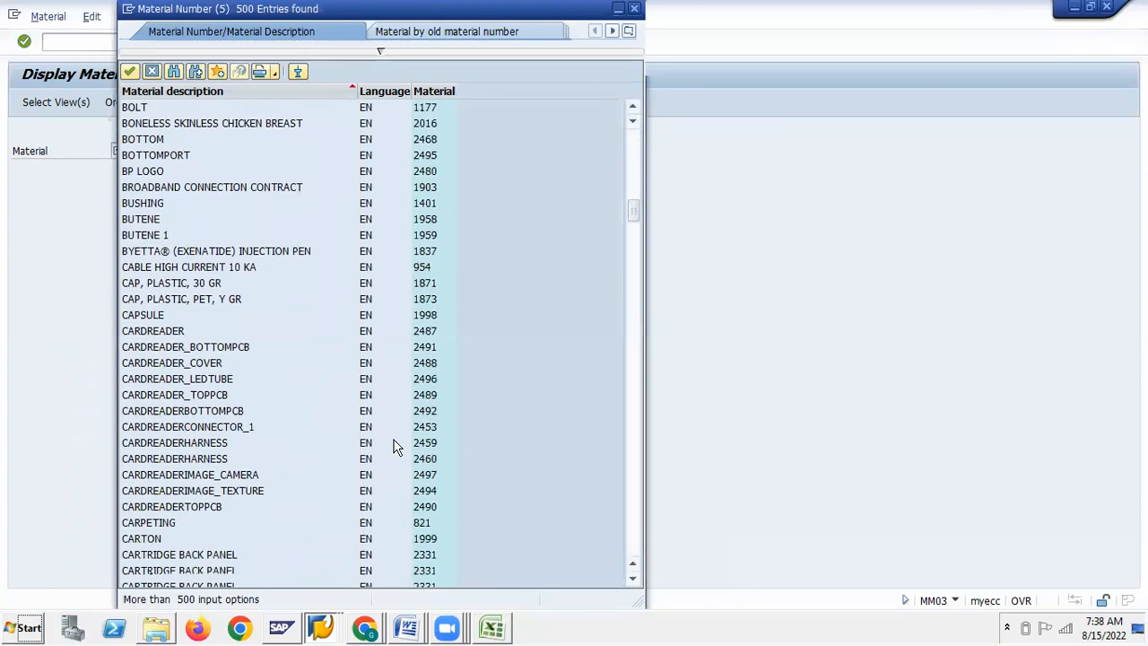
pyautogui.scroll(-20, 397, 447)
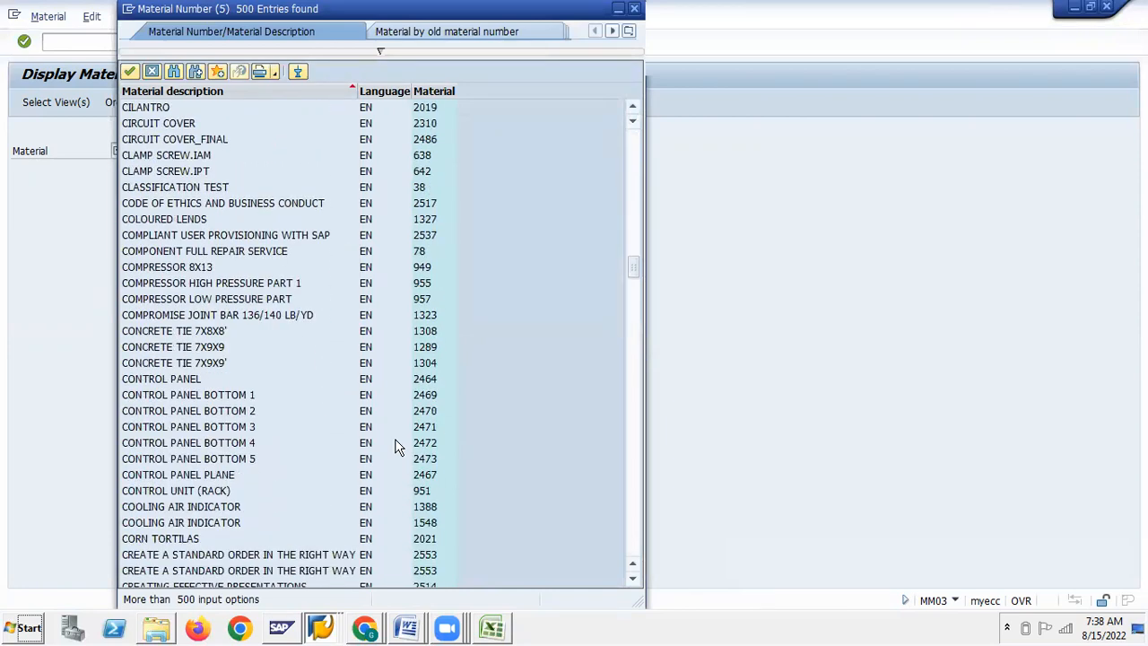
pyautogui.scroll(-20, 397, 447)
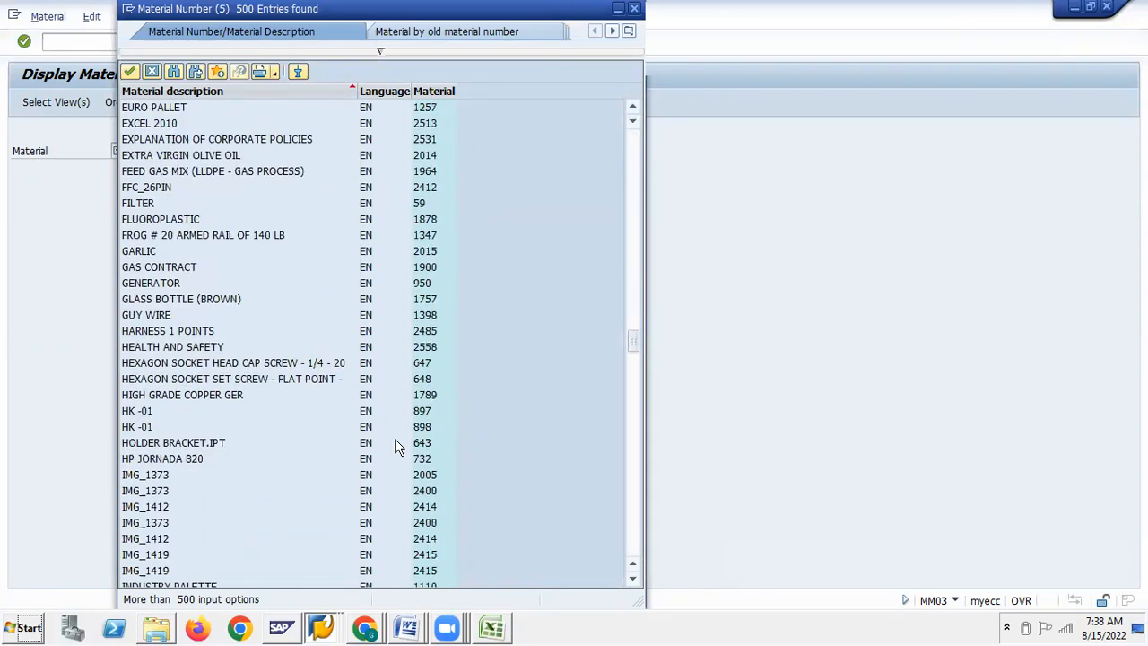
pyautogui.scroll(-20, 397, 448)
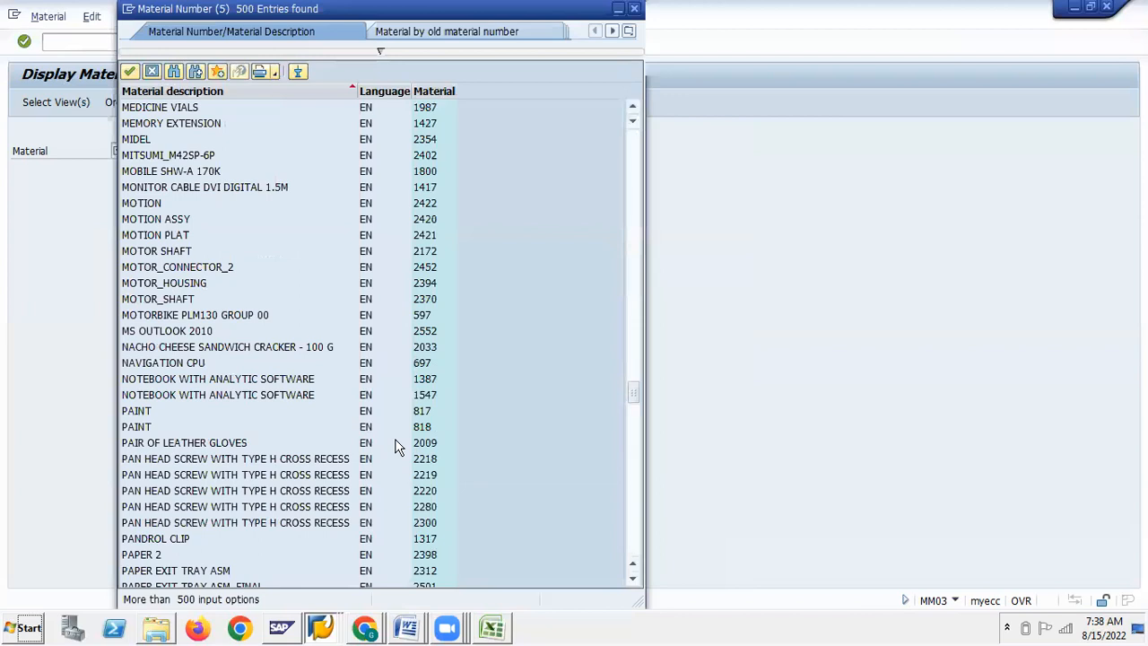
pyautogui.scroll(-20, 398, 447)
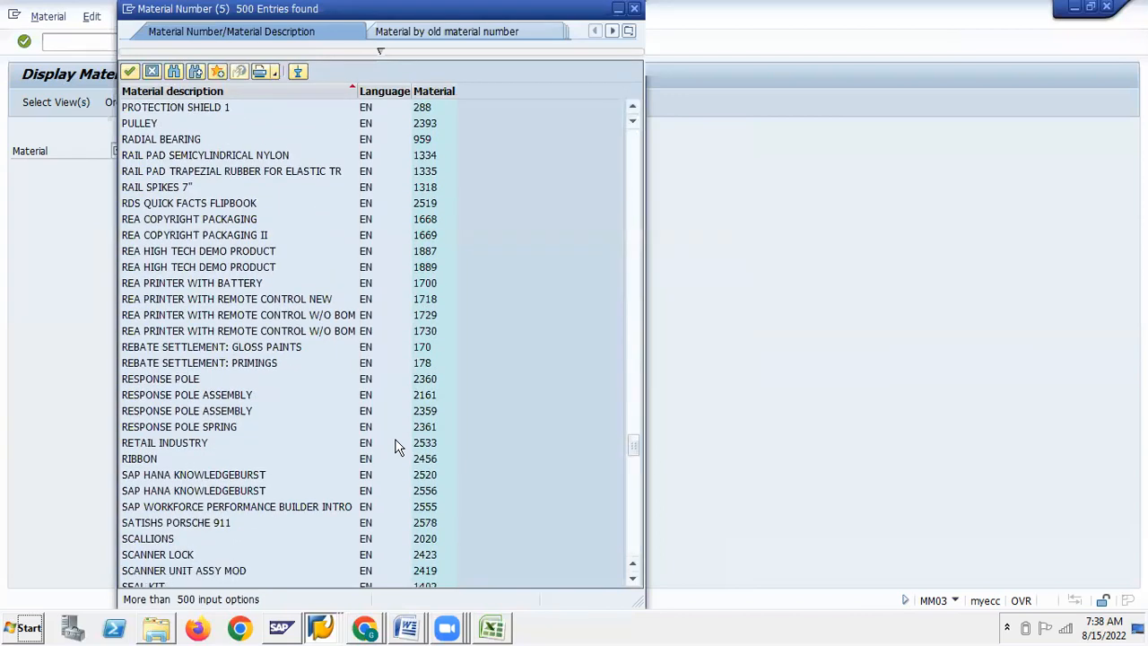
pyautogui.click(151, 71)
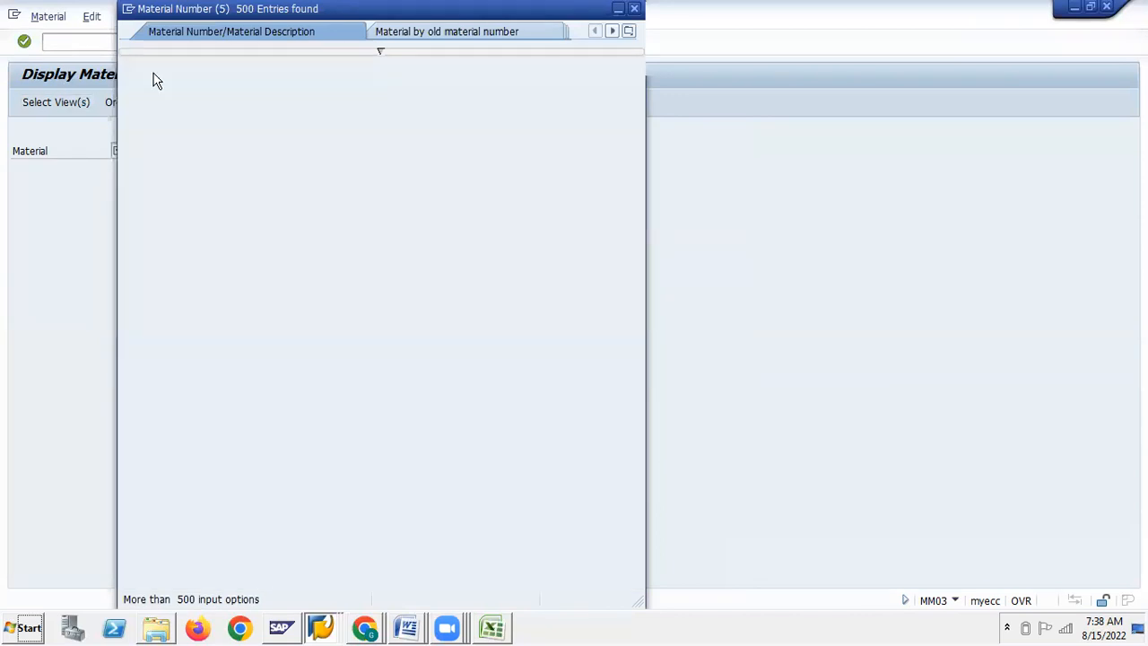
# Choose the previously used material RM-GSIN for display and proceed to its view selection
pyautogui.click(131, 155)
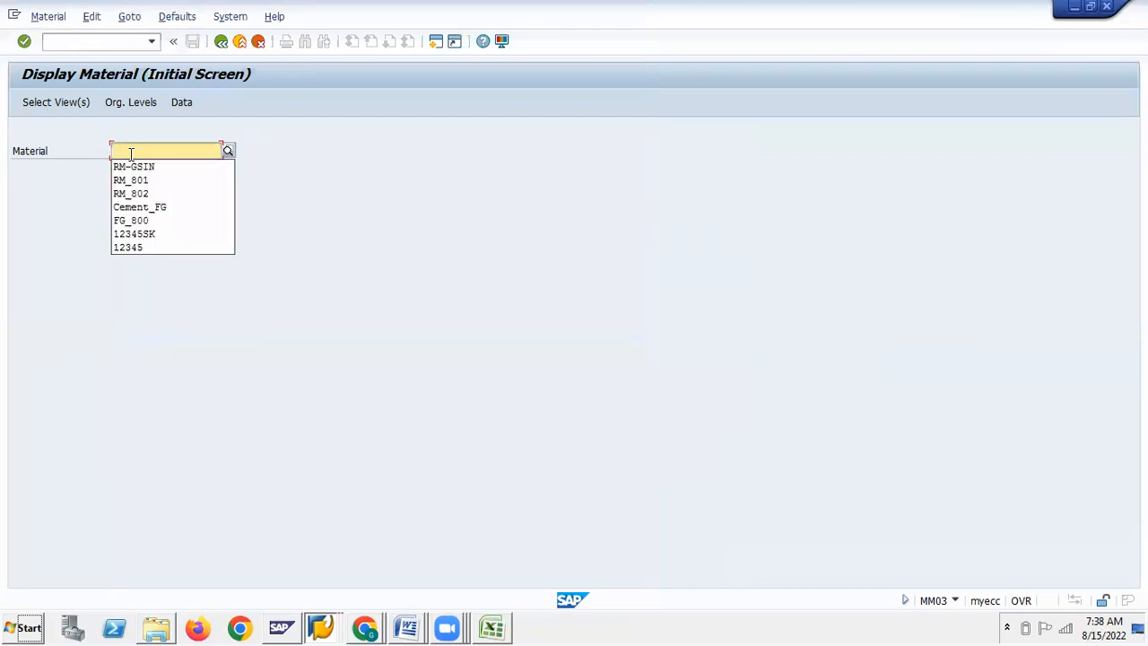
pyautogui.click(133, 167)
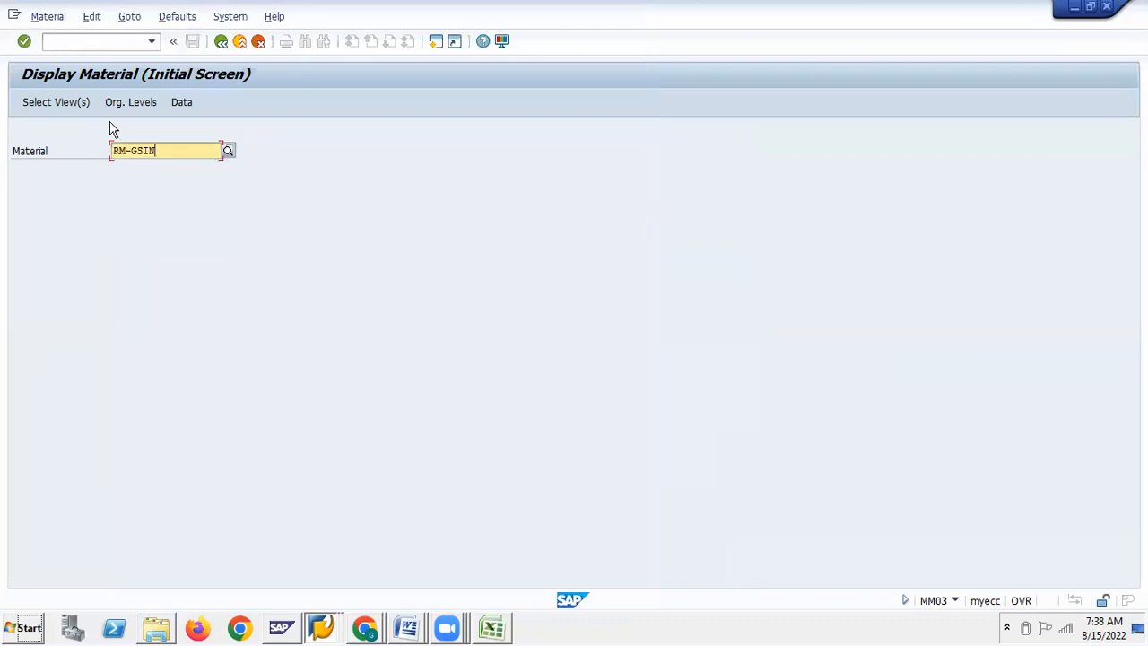
pyautogui.press('Return')
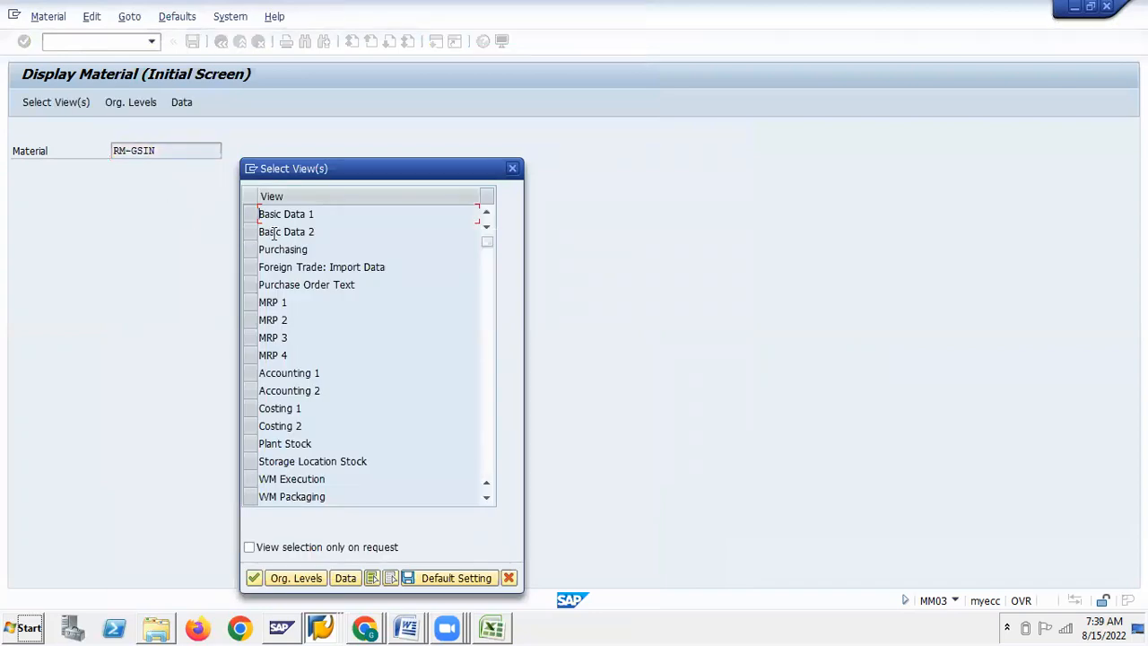
# Select the views Basic Data 1, MRP 1, MRP 2, Costing 1 and Costing 2, and continue to the organizational levels
pyautogui.click(252, 214)
pyautogui.click(250, 302)
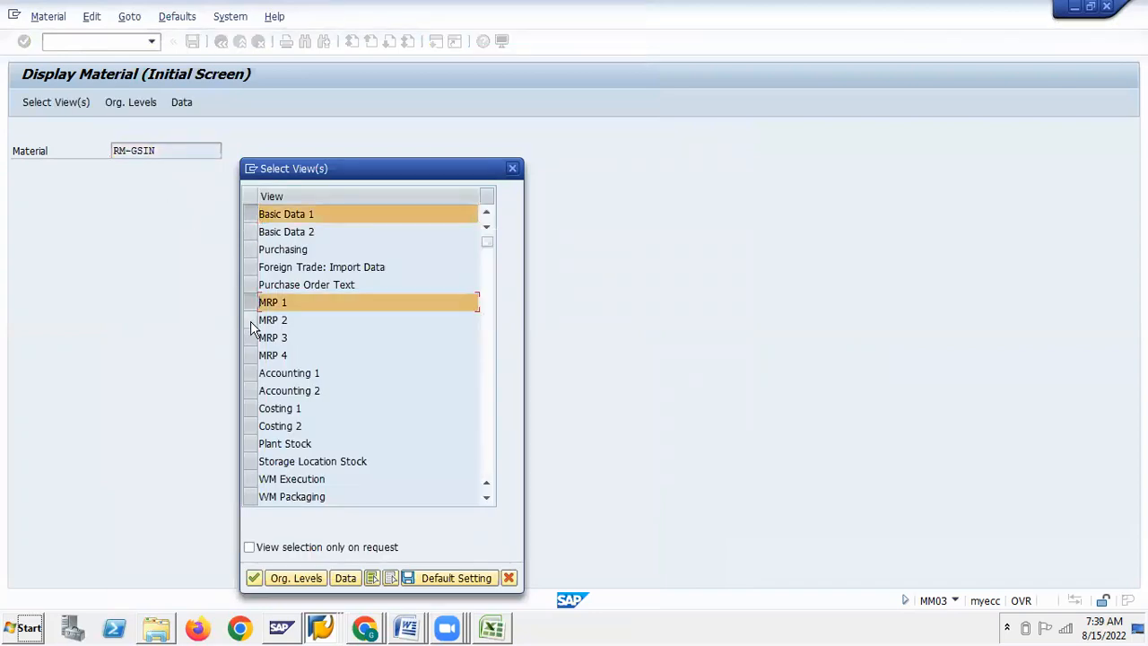
pyautogui.click(251, 319)
pyautogui.click(251, 408)
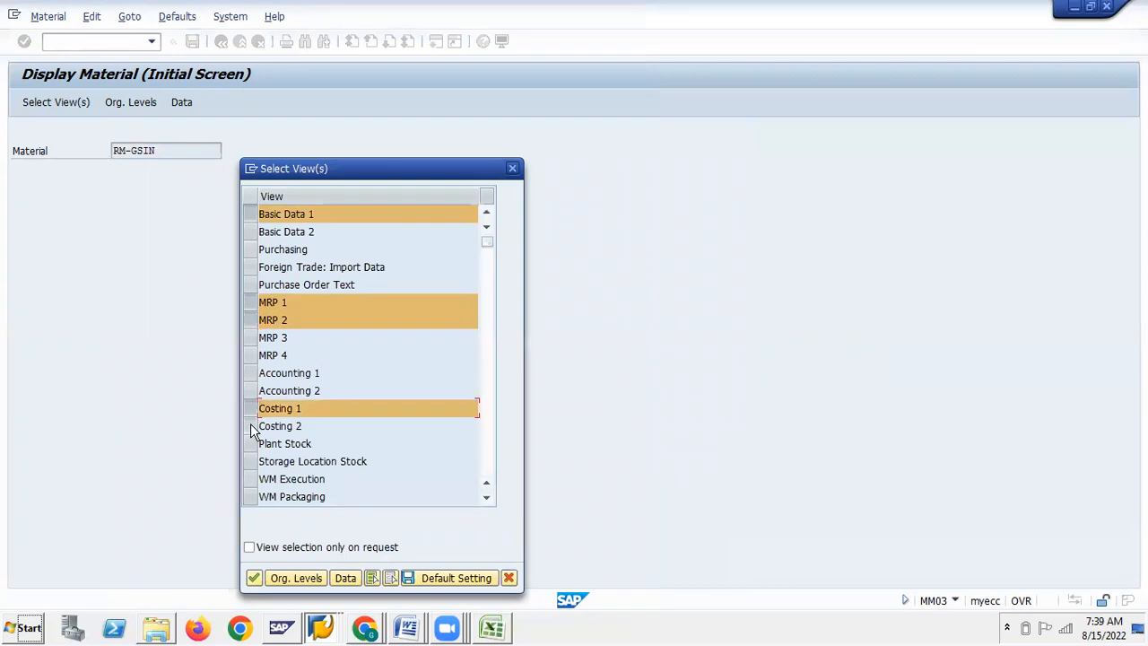
pyautogui.click(251, 426)
pyautogui.click(315, 581)
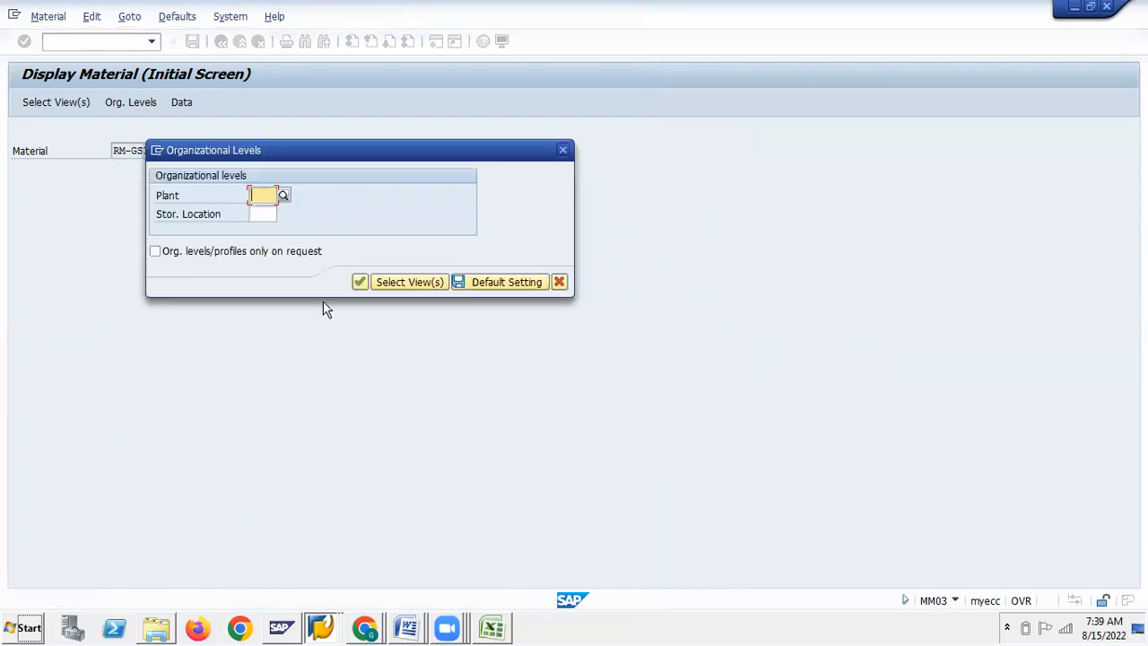
# Fill in the plant and storage location as organizational levels and display the RM-GSIN material master
pyautogui.click(266, 195)
pyautogui.click(262, 206)
pyautogui.click(261, 214)
pyautogui.click(263, 230)
pyautogui.click(360, 282)
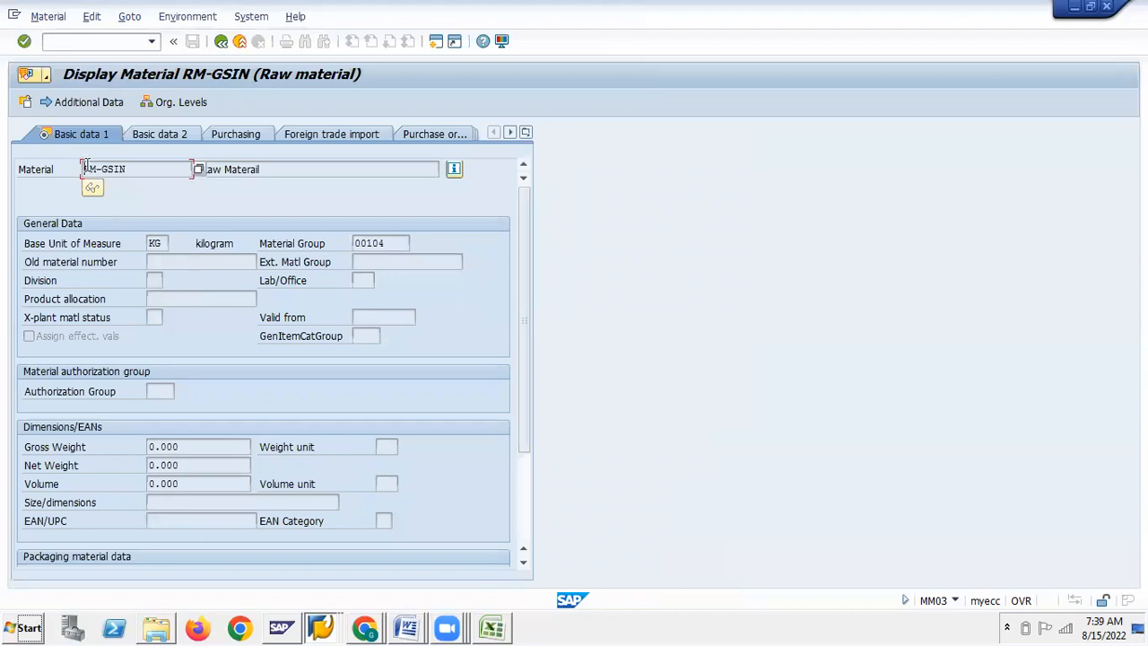
# Copy the material number RM-GSIN into the first item of the Create Purchase Order session
pyautogui.moveTo(81, 167); pyautogui.dragTo(134, 168)
pyautogui.hotkey('ctrl', 'c')
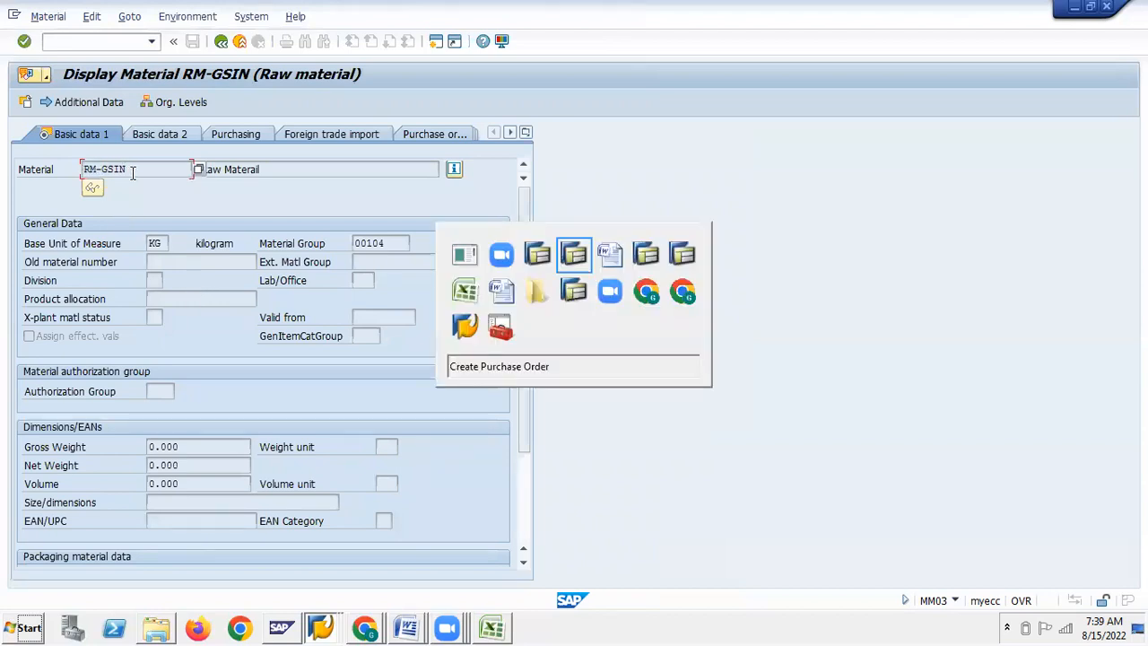
pyautogui.press('Return')
pyautogui.hotkey('ctrl', 'v')
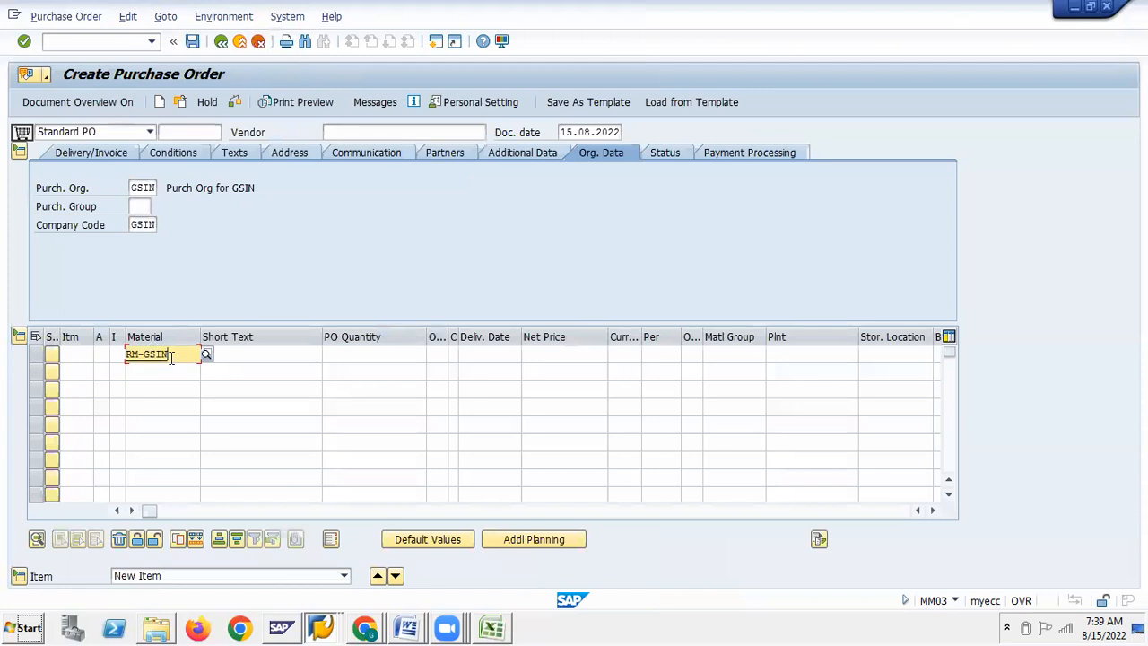
# Set the RM-GSIN item's PO quantity to 1000 and its short text to "Raw material purchase"
pyautogui.click(233, 355)
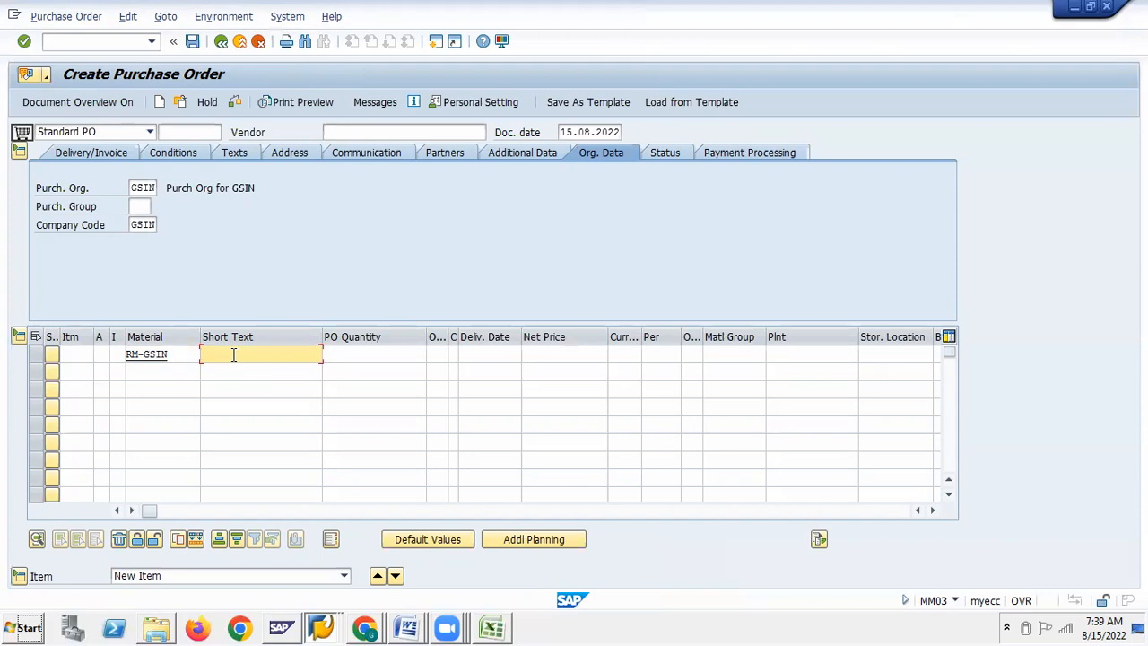
pyautogui.click(343, 353)
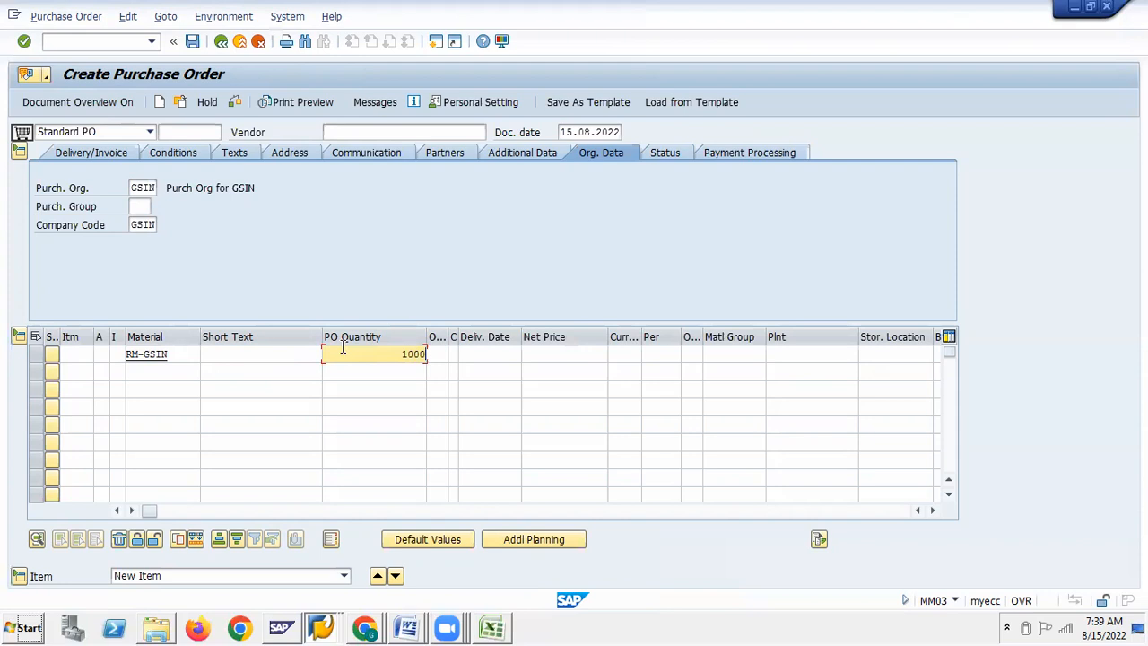
pyautogui.click(270, 355)
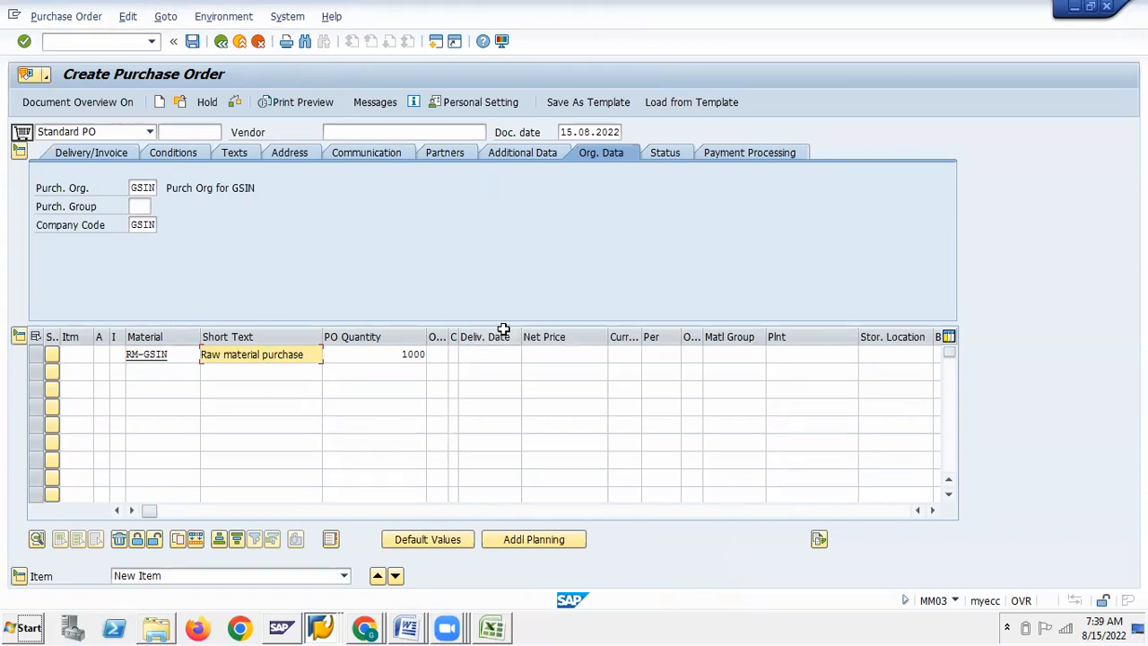
# Set the RM-GSIN item's delivery date to 15.08.2022 and its net price to 100 with currency inr
pyautogui.click(489, 354)
pyautogui.click(527, 353)
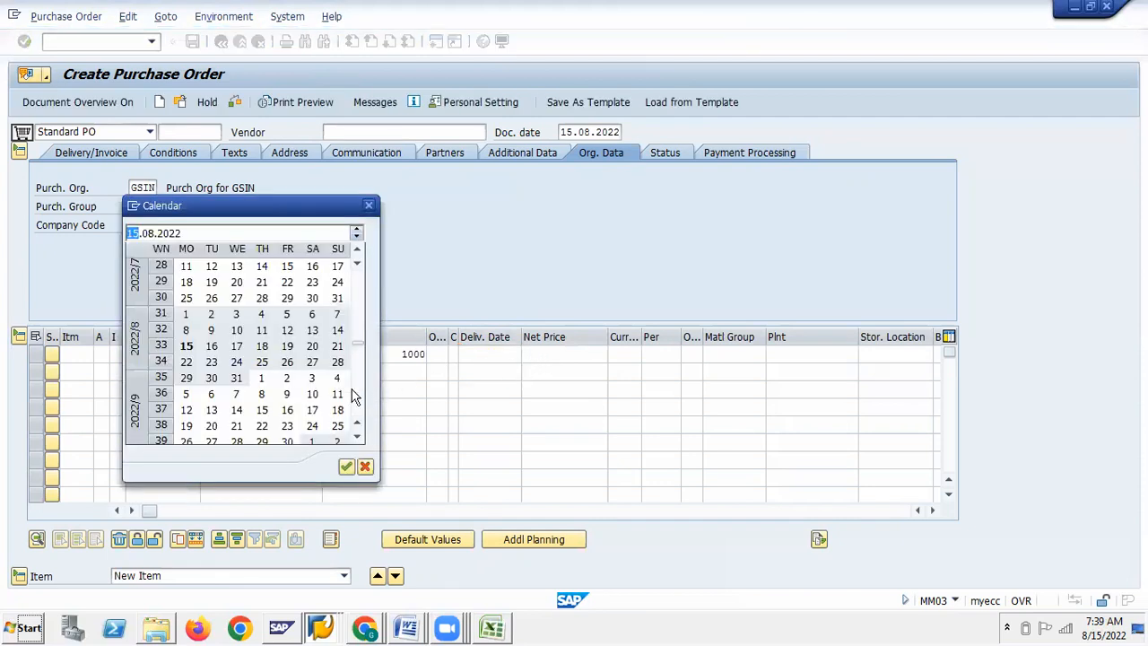
pyautogui.doubleClick(187, 346)
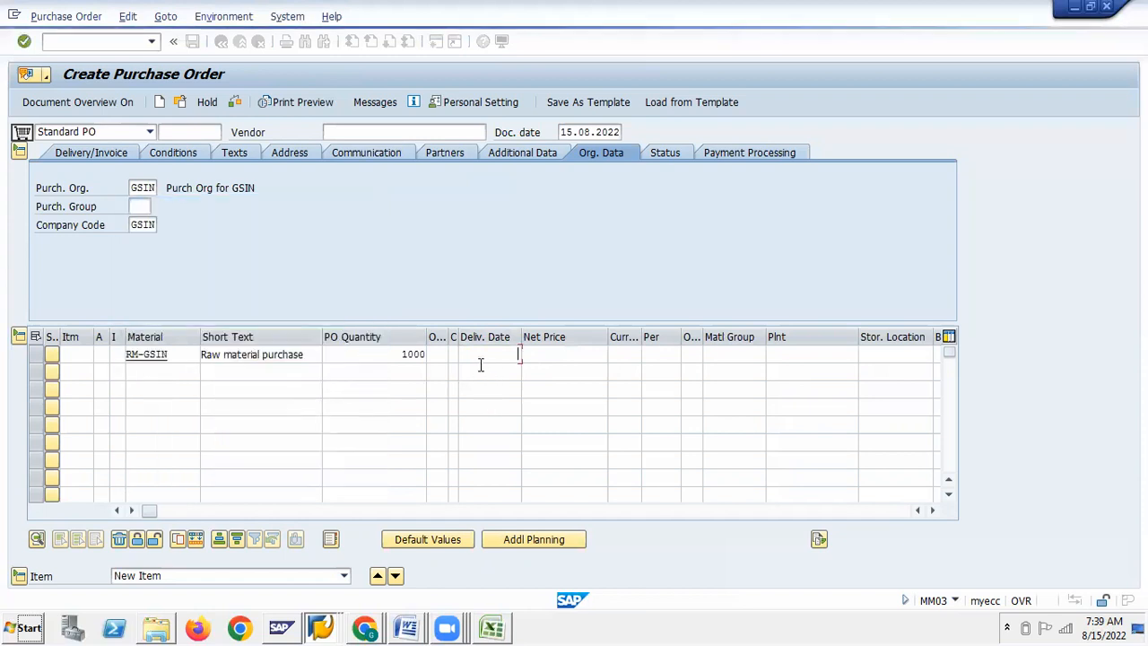
pyautogui.click(543, 356)
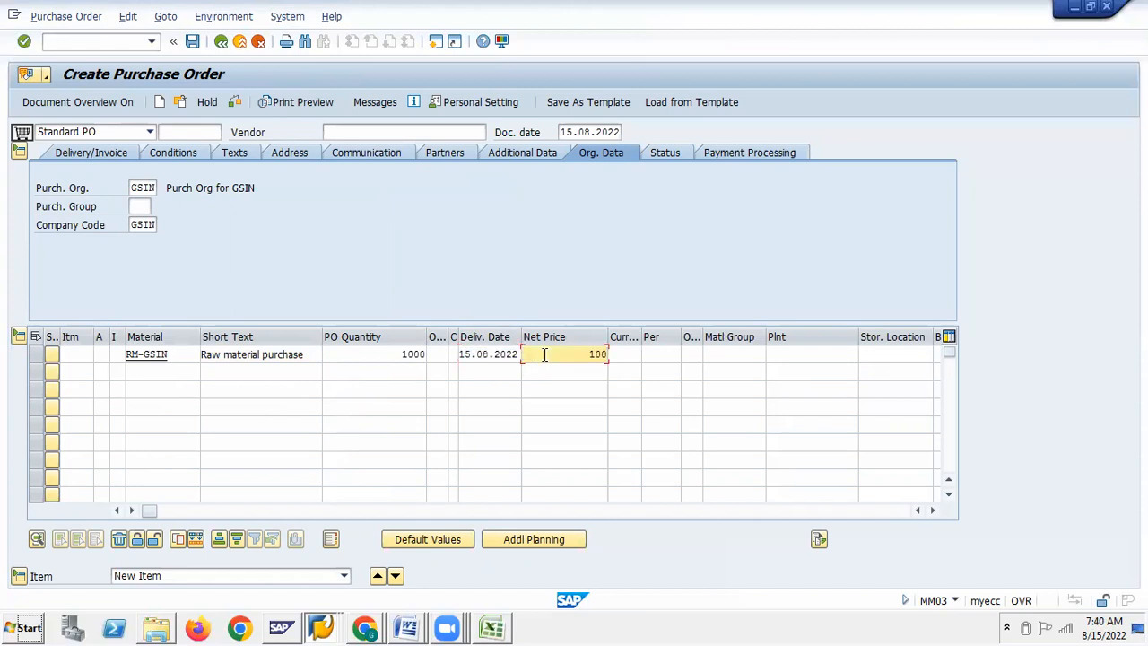
pyautogui.click(625, 354)
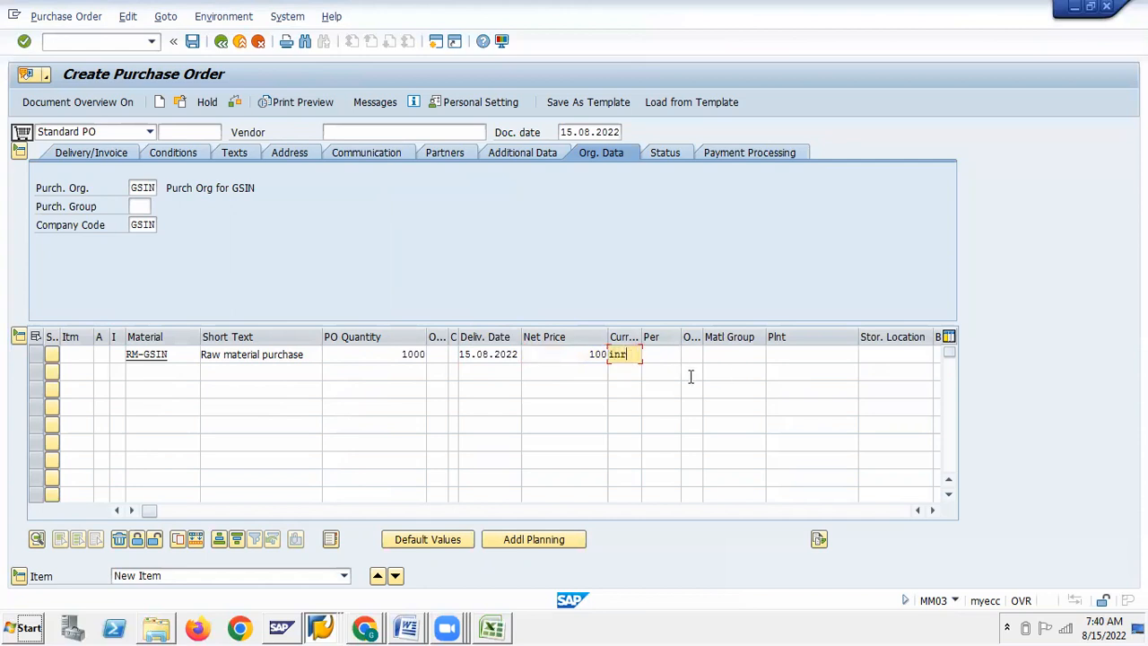
# Set the RM-GSIN item's plant to GS1, the Hyderabad plant, from the list of possible plants
pyautogui.press('Tab')
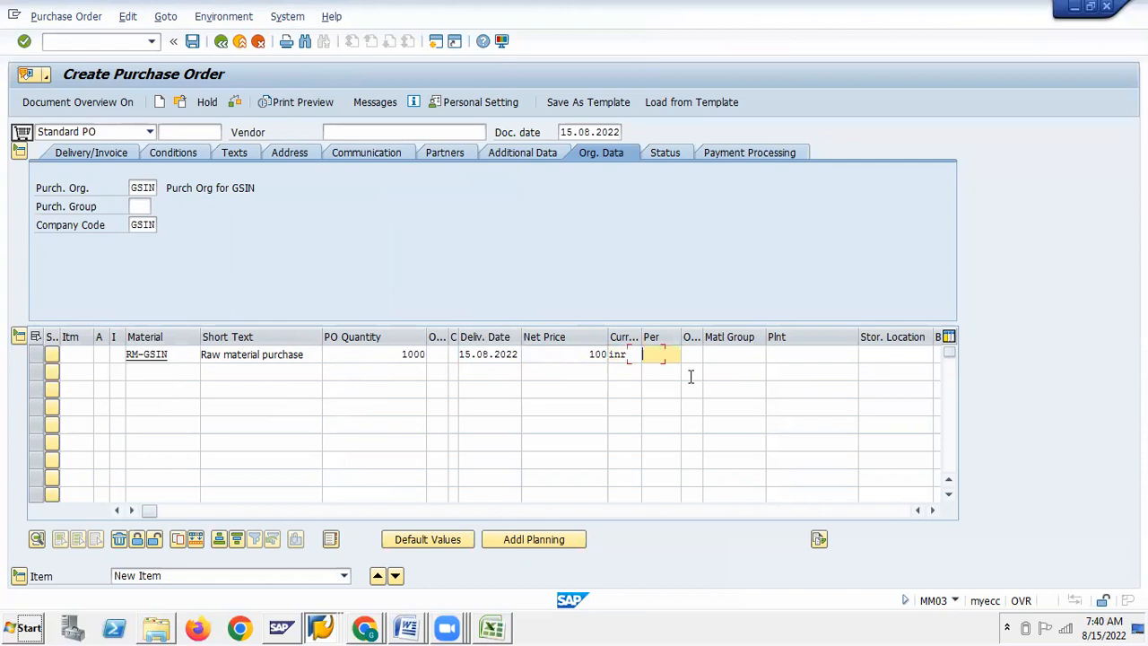
pyautogui.click(792, 354)
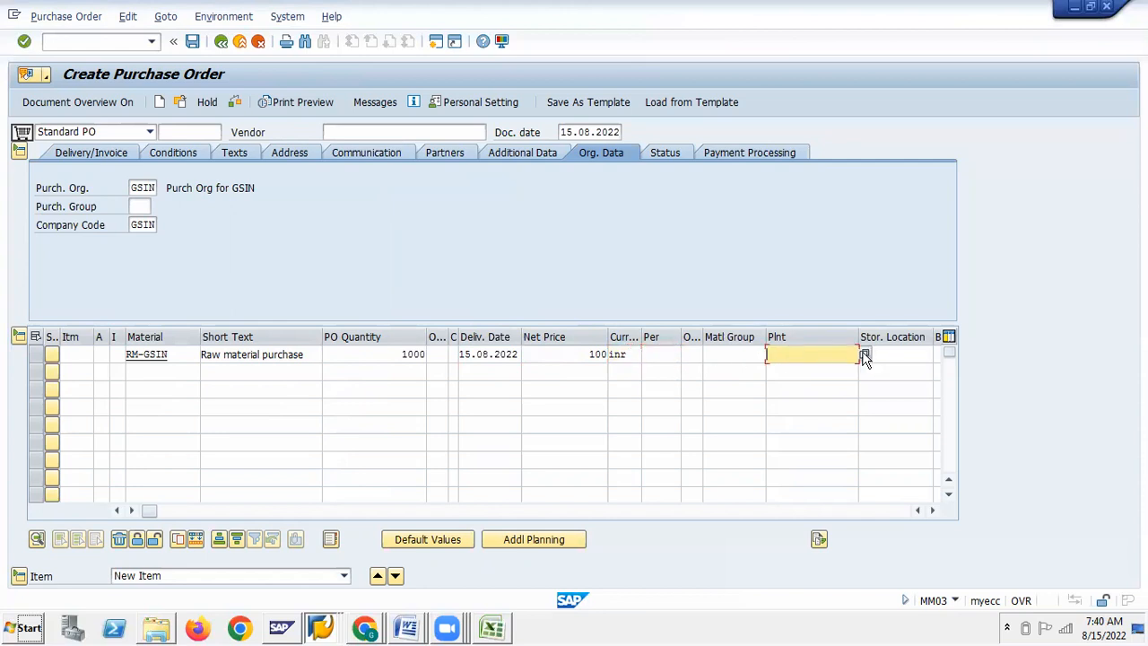
pyautogui.click(865, 355)
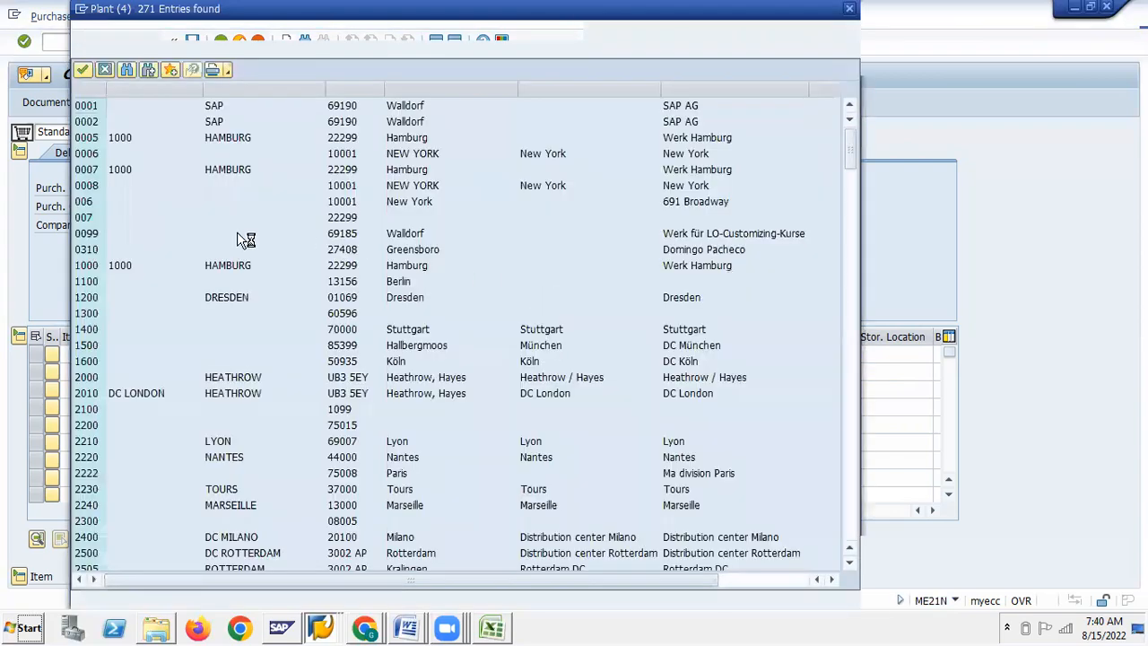
pyautogui.scroll(-20, 250, 319)
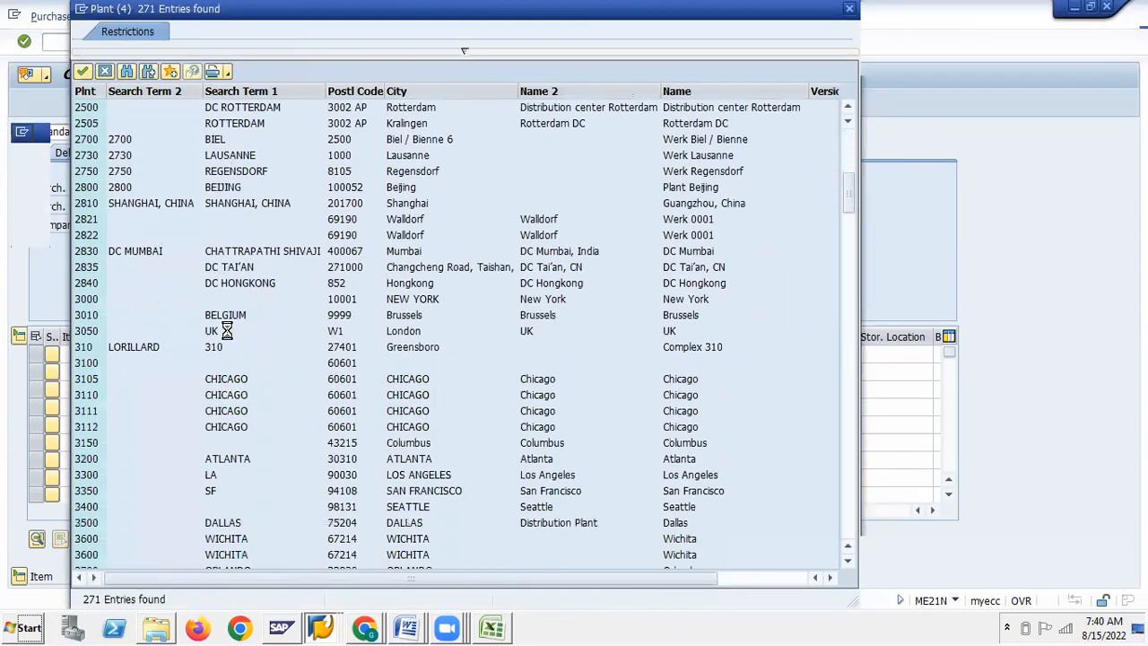
pyautogui.scroll(-20, 225, 338)
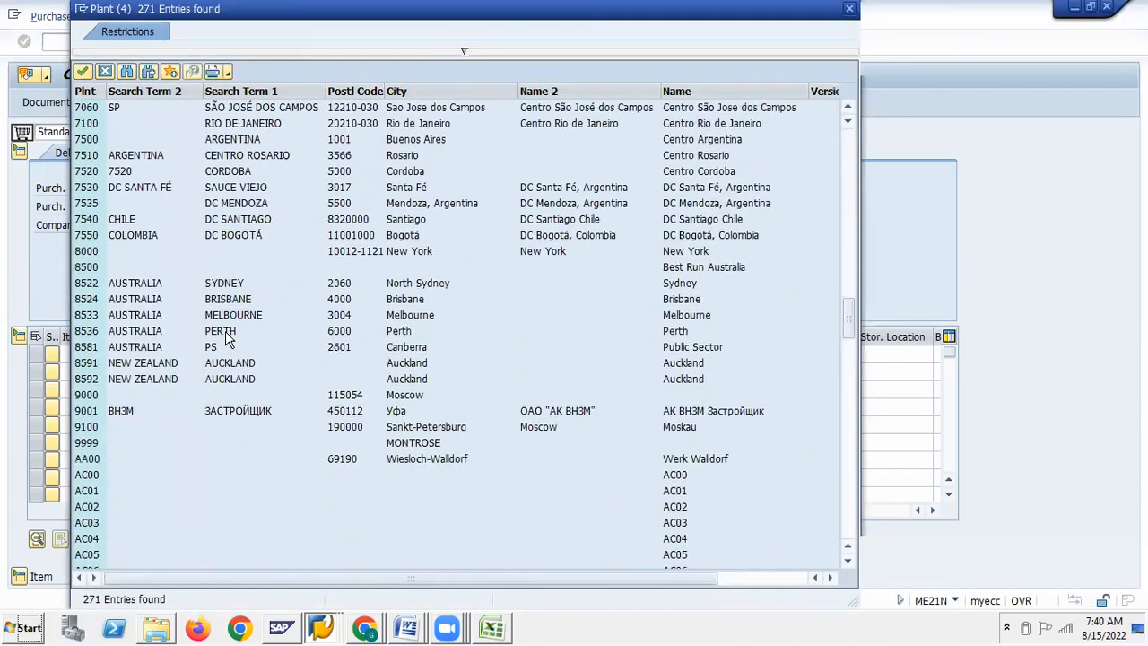
pyautogui.scroll(-20, 225, 341)
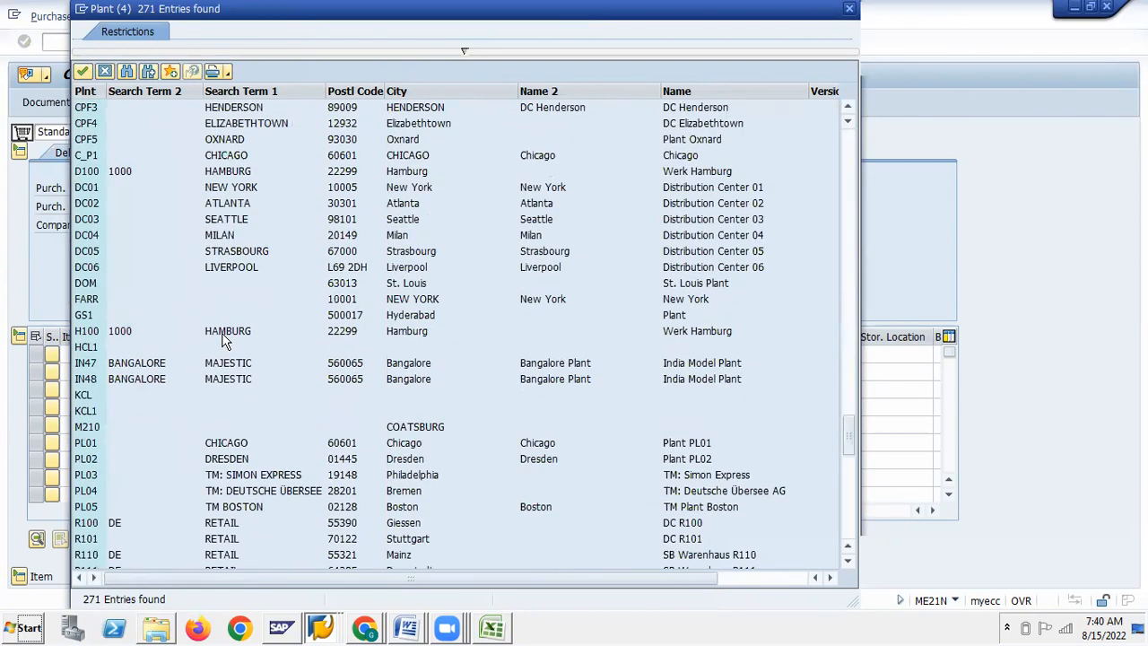
pyautogui.click(97, 318)
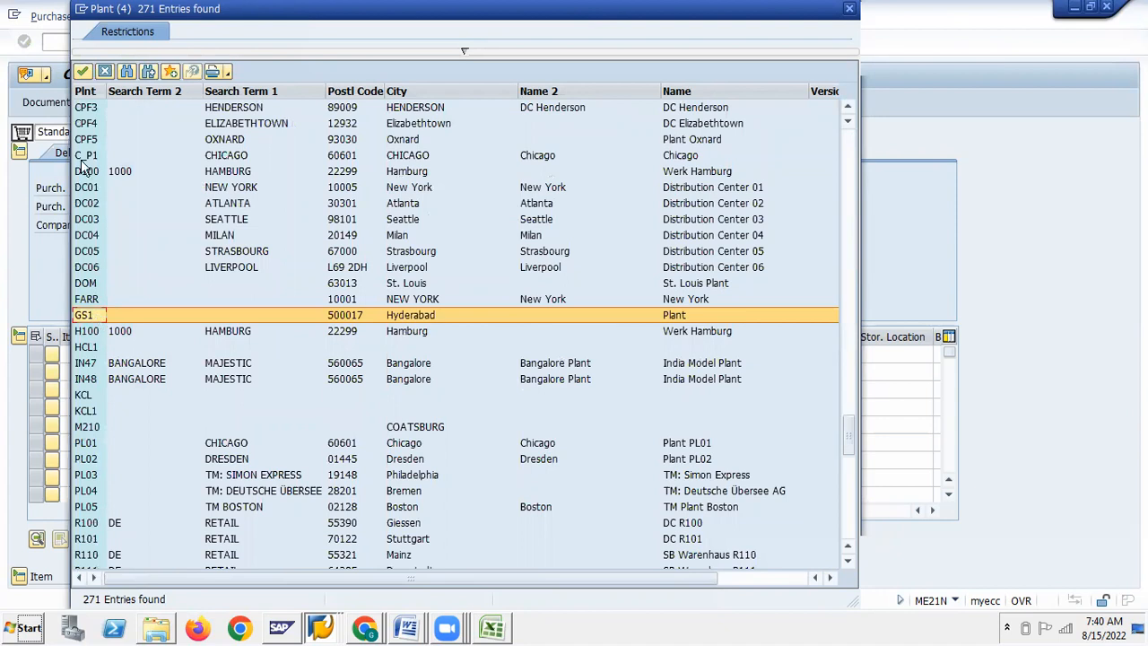
pyautogui.click(82, 74)
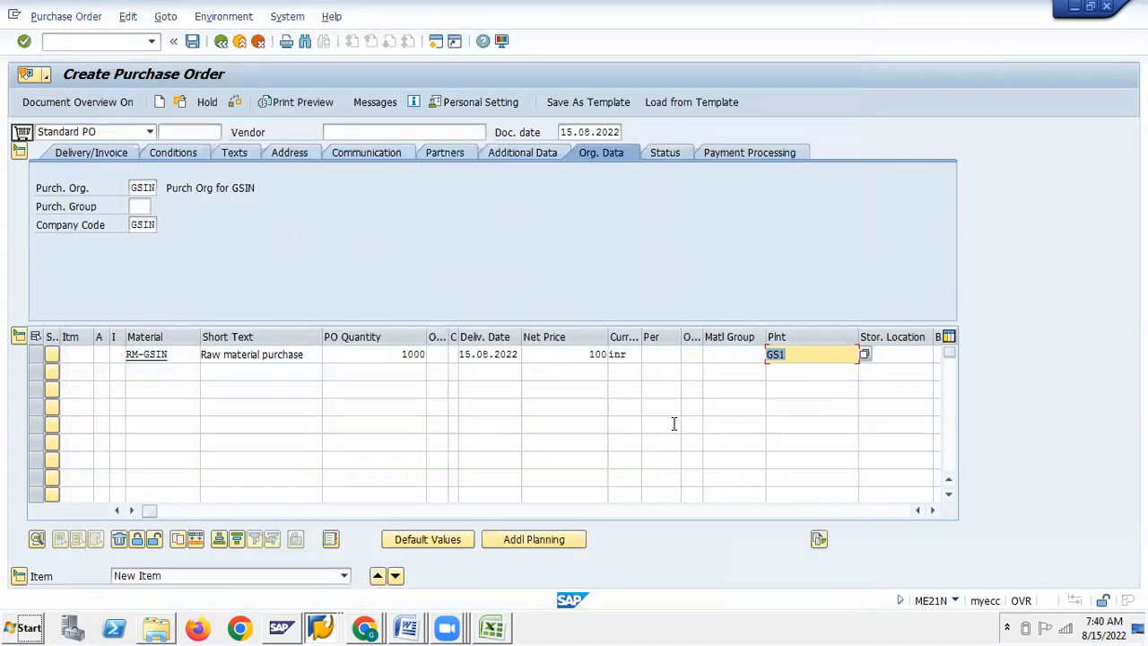
# List the possible storage locations for the RM-GSIN item and look through them for entries belonging to plant GS1
pyautogui.press('Tab')
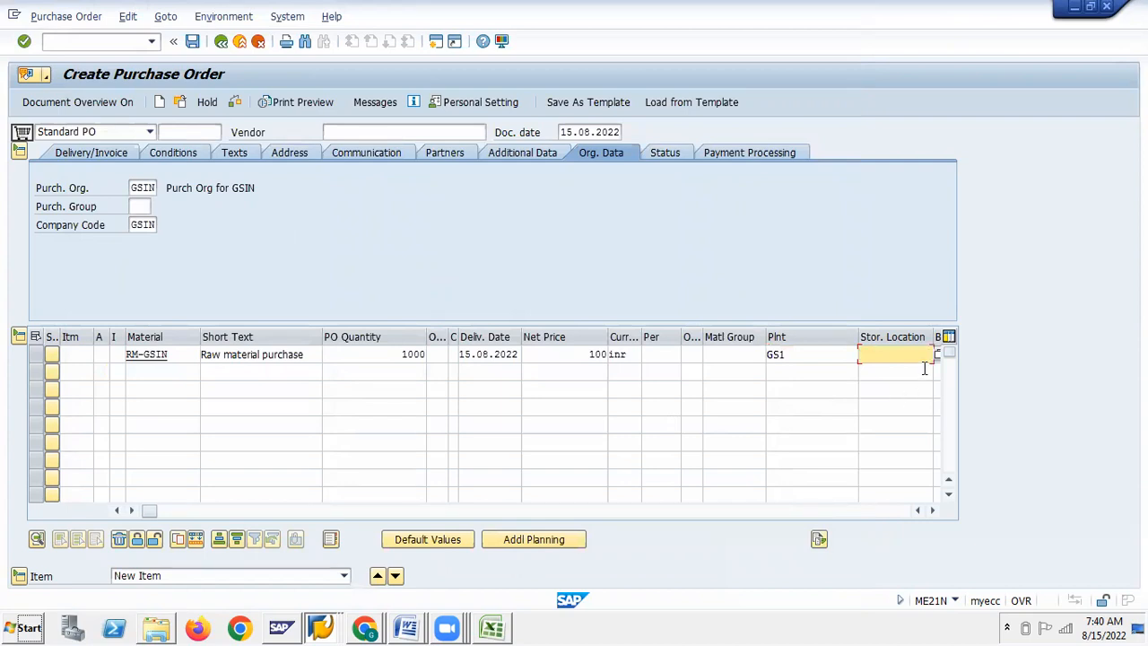
pyautogui.click(931, 509)
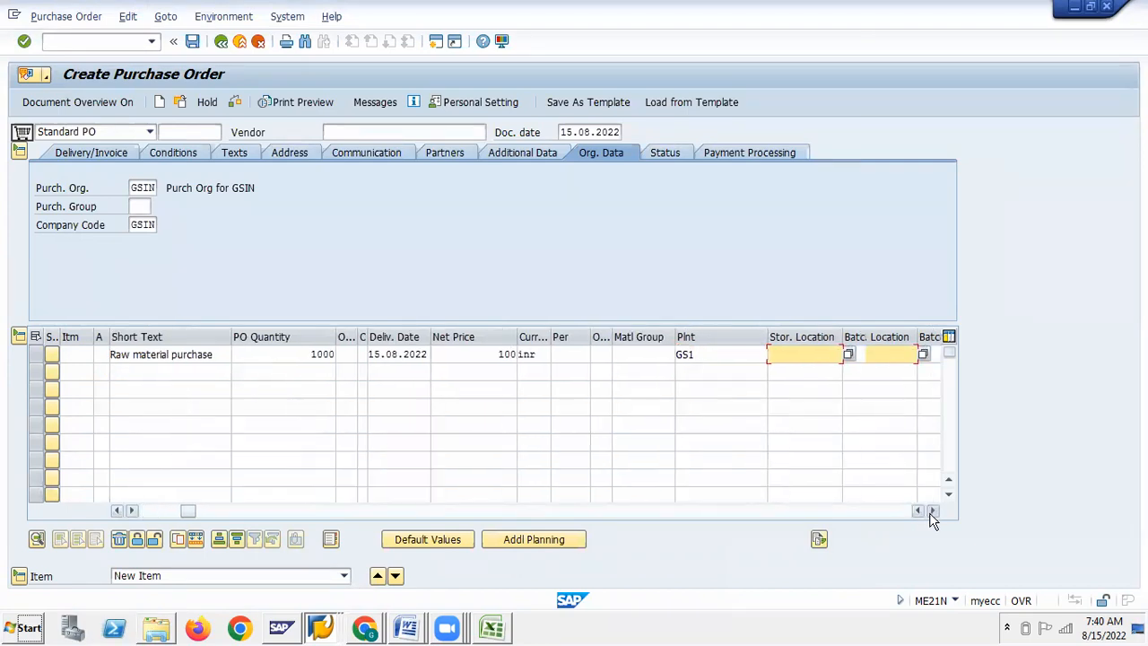
pyautogui.click(930, 509)
pyautogui.click(725, 356)
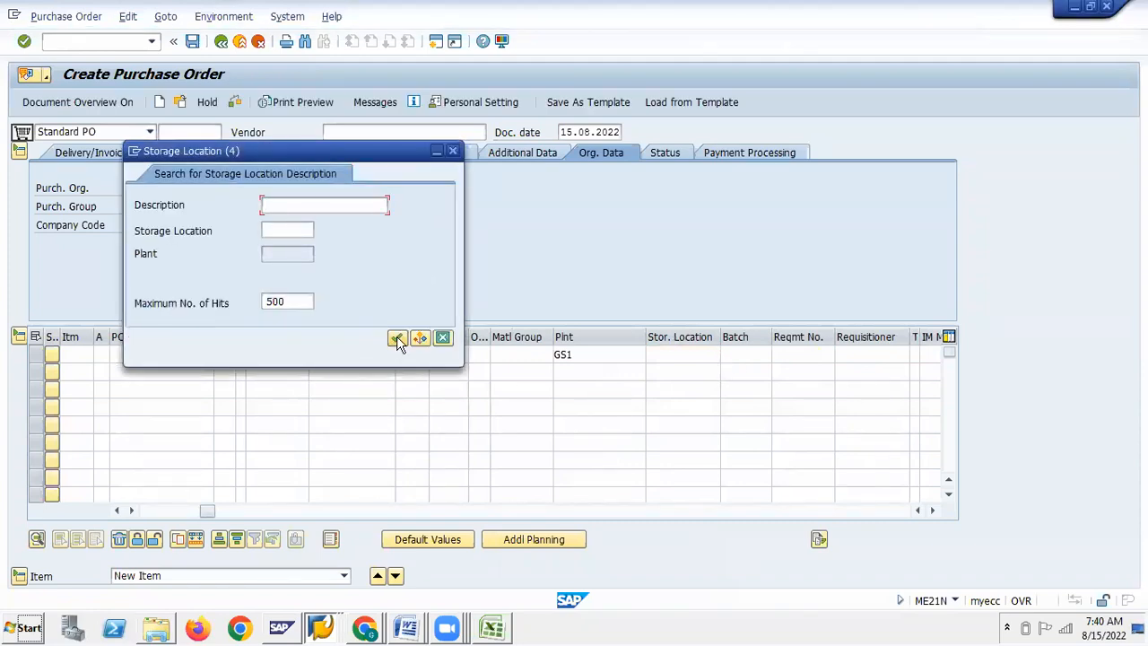
pyautogui.click(397, 338)
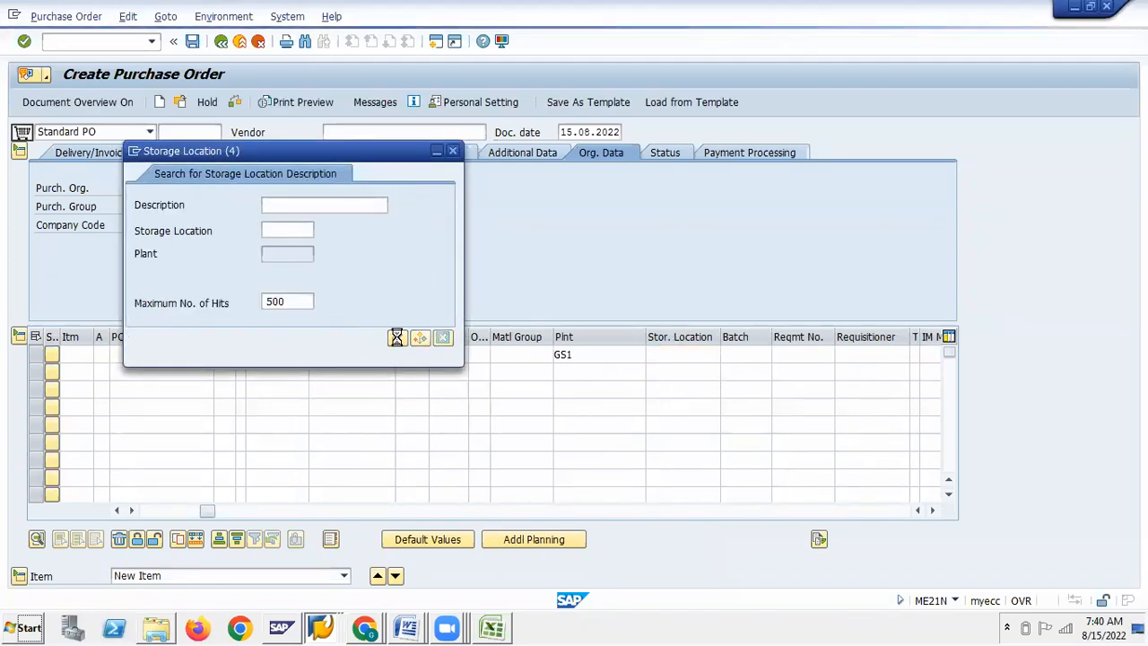
pyautogui.scroll(-8, 385, 372)
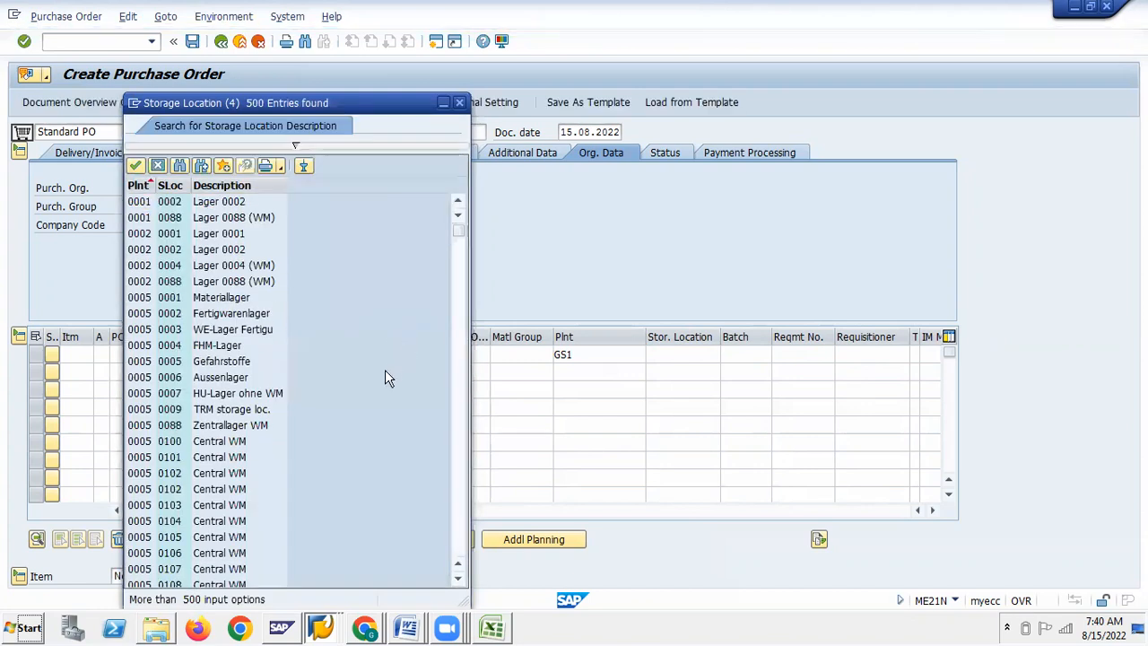
pyautogui.scroll(-20, 383, 385)
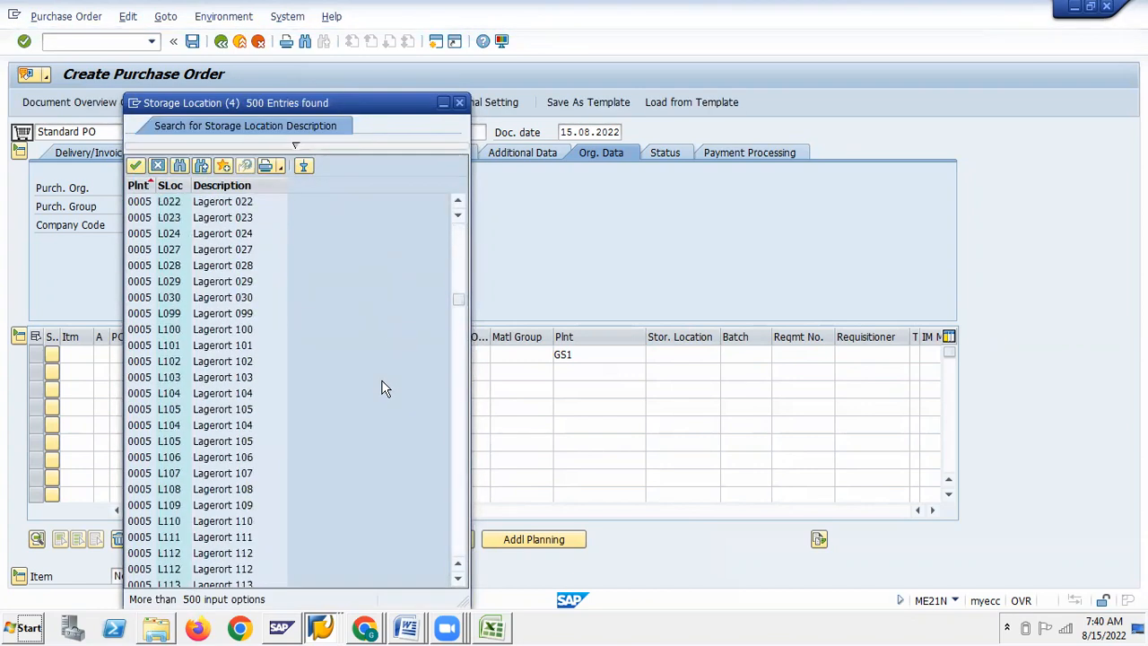
pyautogui.scroll(-20, 382, 389)
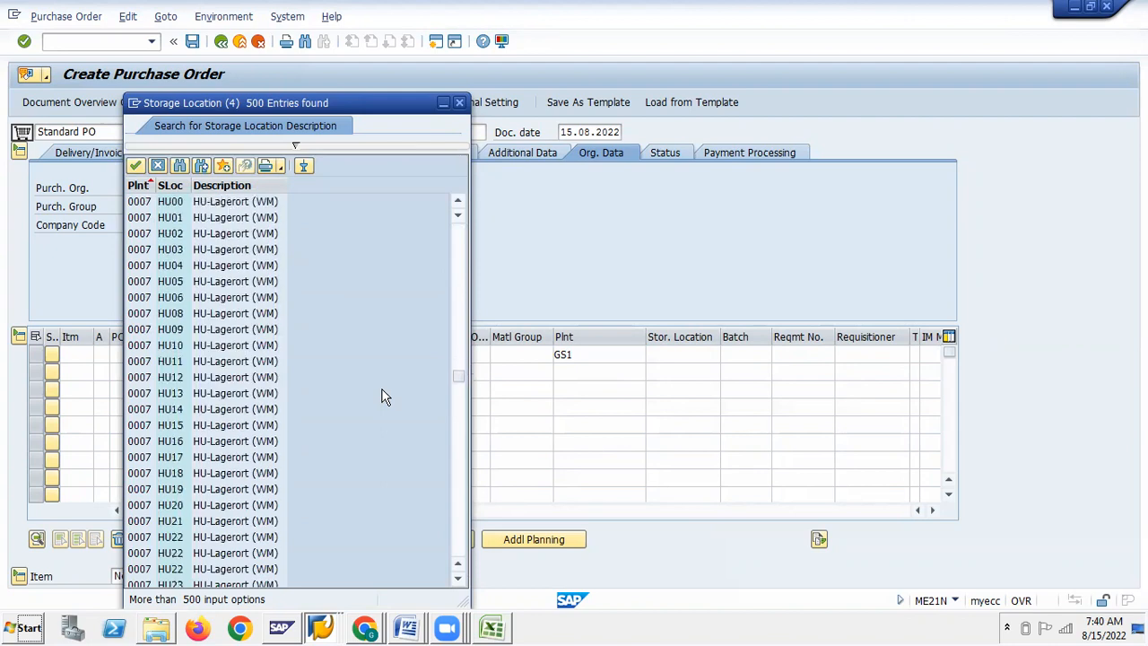
pyautogui.scroll(-20, 383, 397)
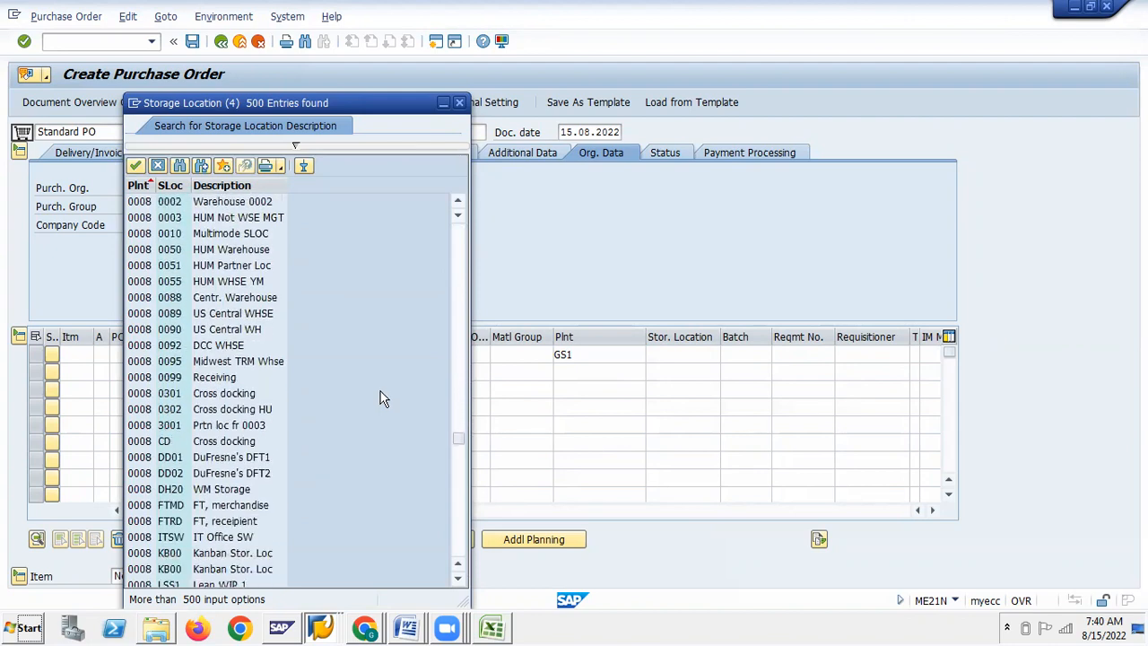
pyautogui.scroll(-20, 381, 397)
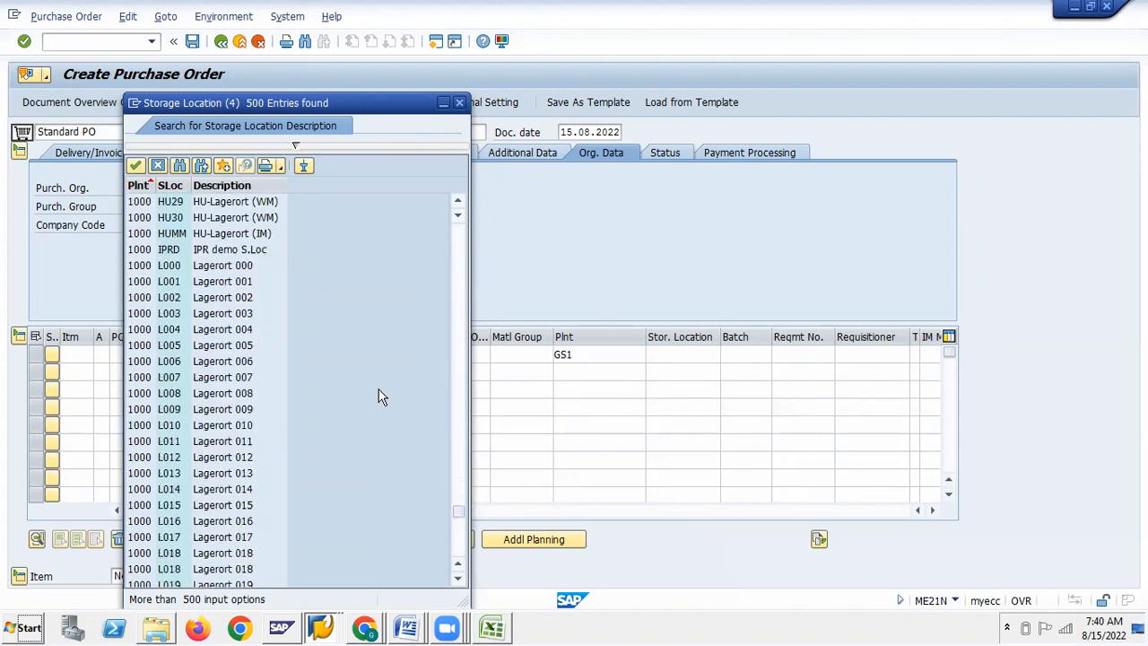
pyautogui.scroll(-6, 381, 397)
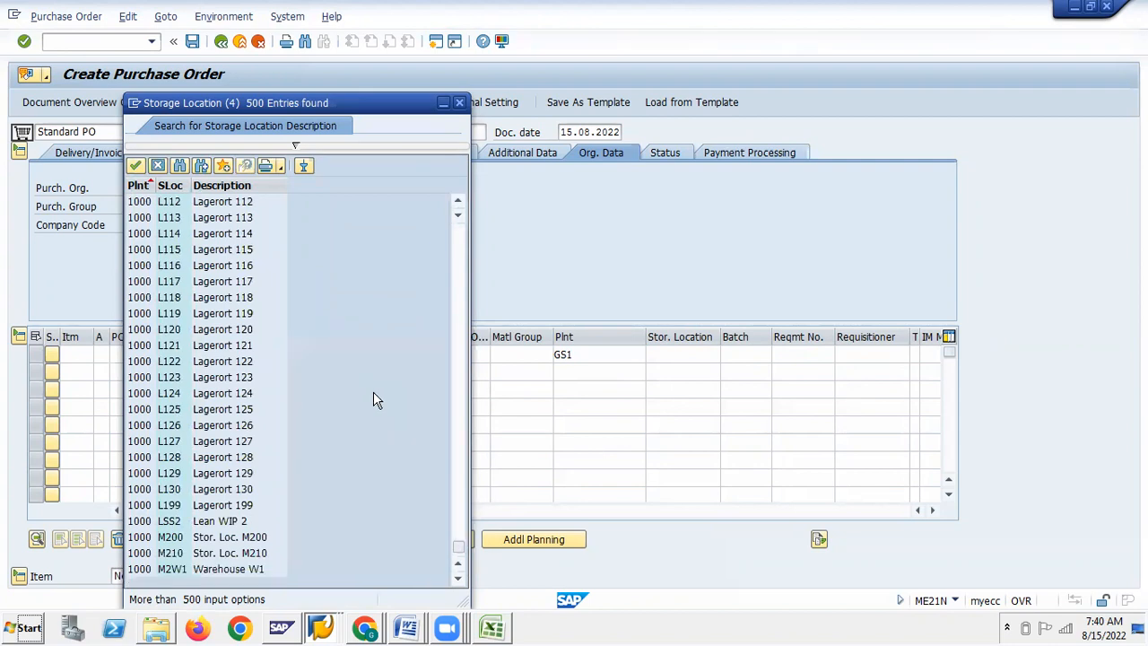
pyautogui.scroll(20, 368, 400)
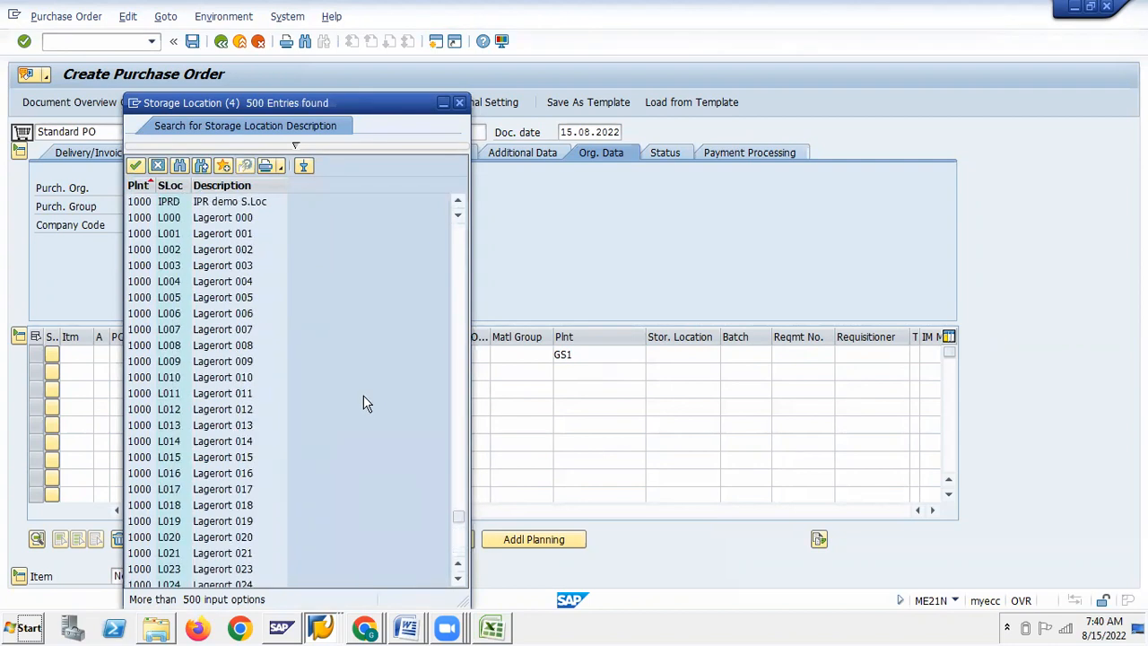
pyautogui.scroll(12, 361, 402)
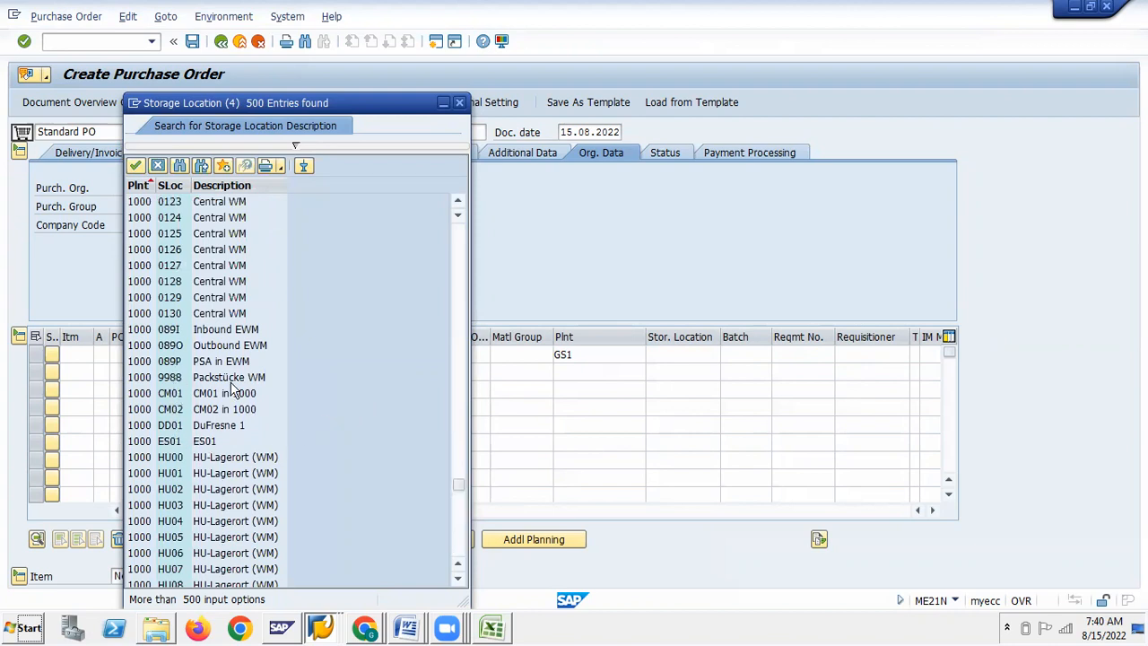
# Search the storage location list for "gsin"
pyautogui.click(180, 169)
pyautogui.write('gsin')
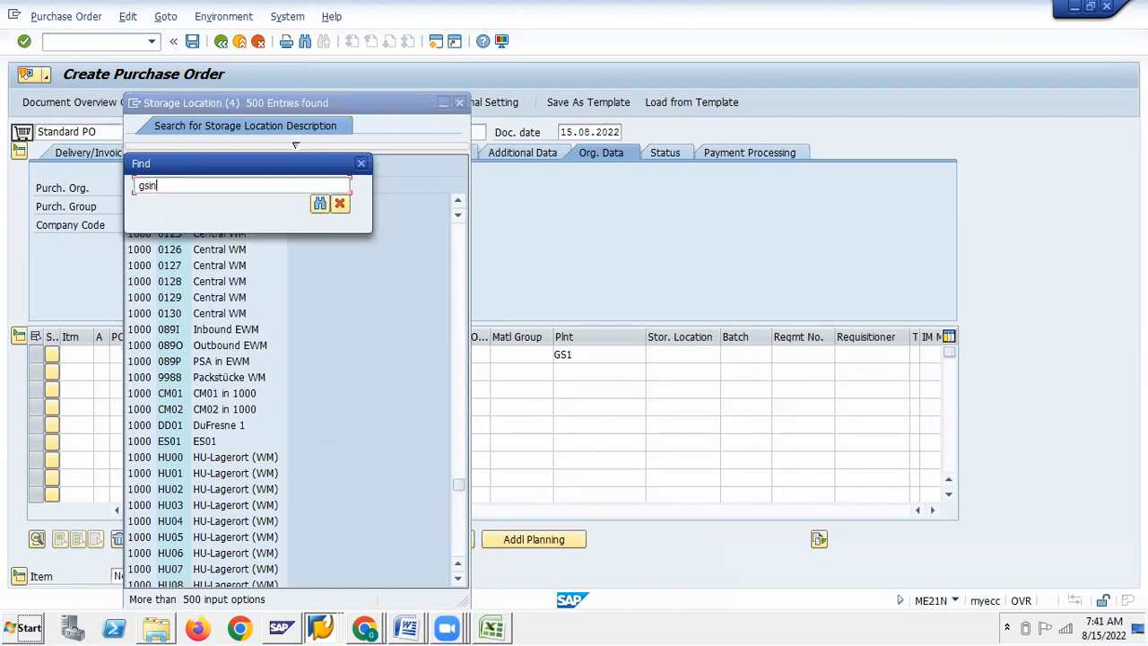
pyautogui.press('Return')
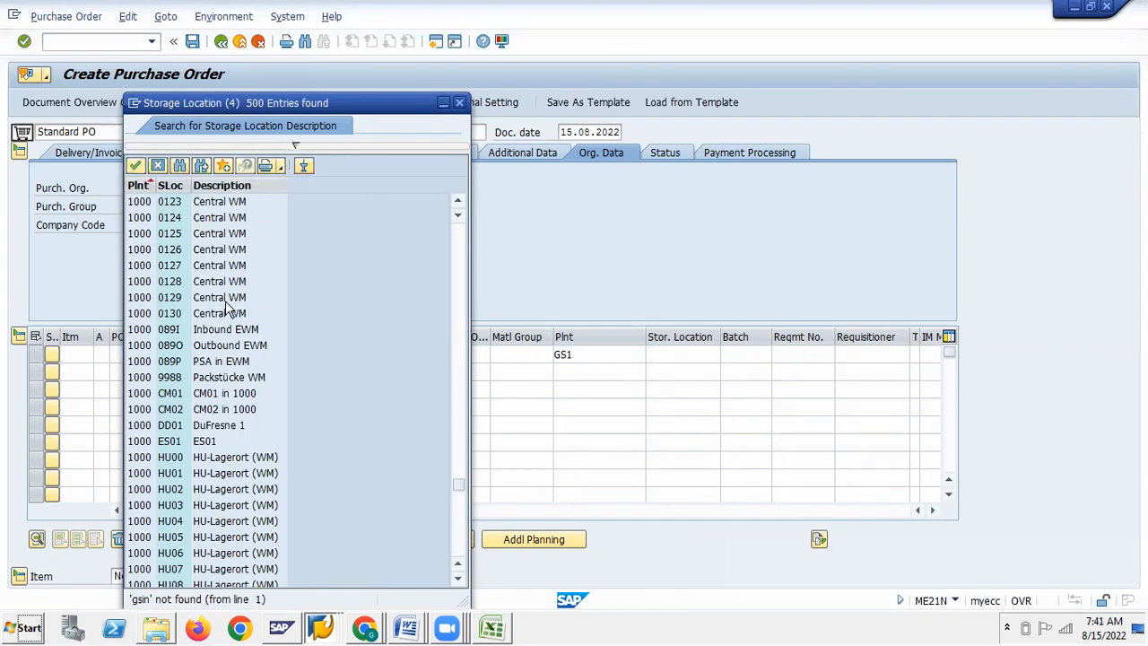
# Recheck the storage location entries by plant number for one under GS1, and close the list without choosing any
pyautogui.scroll(10, 225, 307)
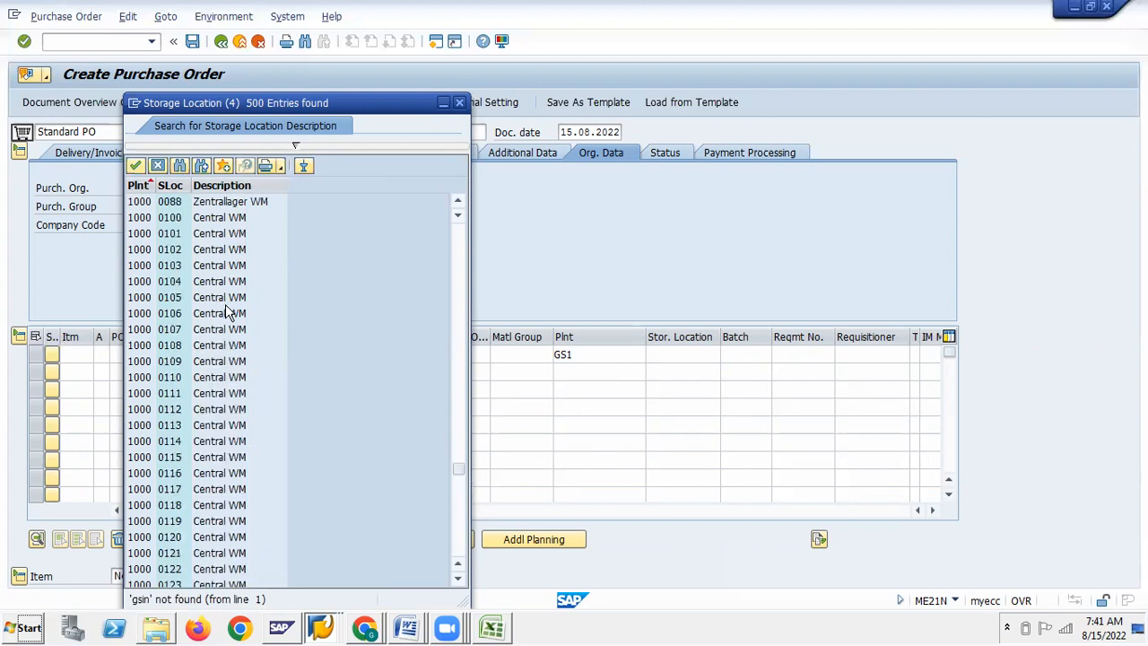
pyautogui.scroll(5, 229, 313)
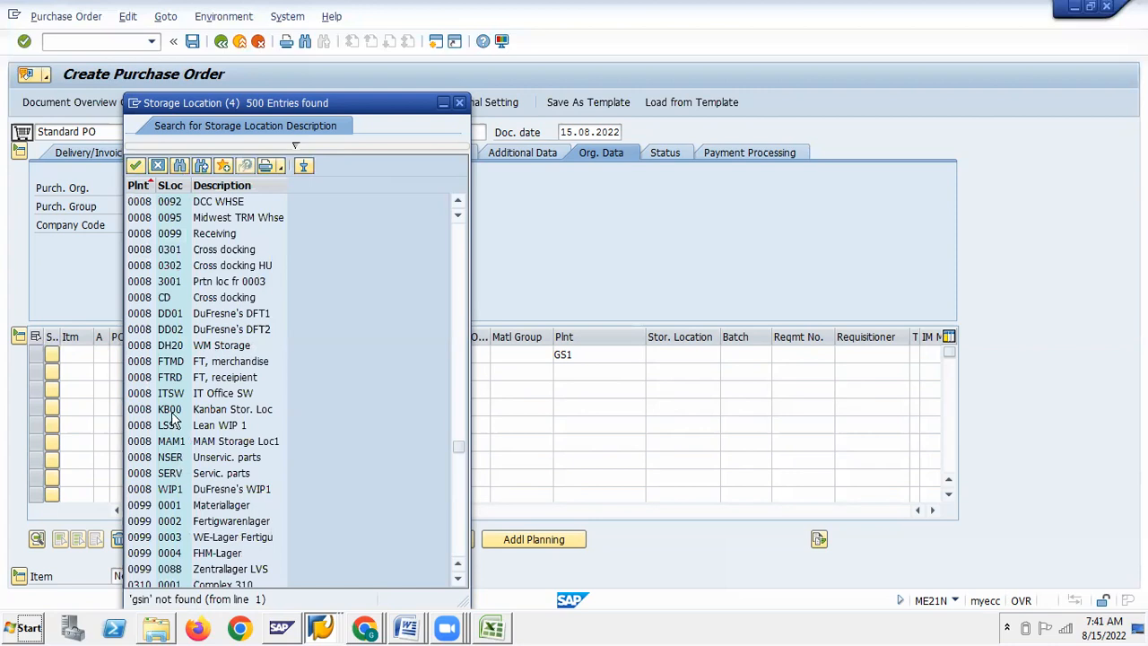
pyautogui.scroll(20, 173, 417)
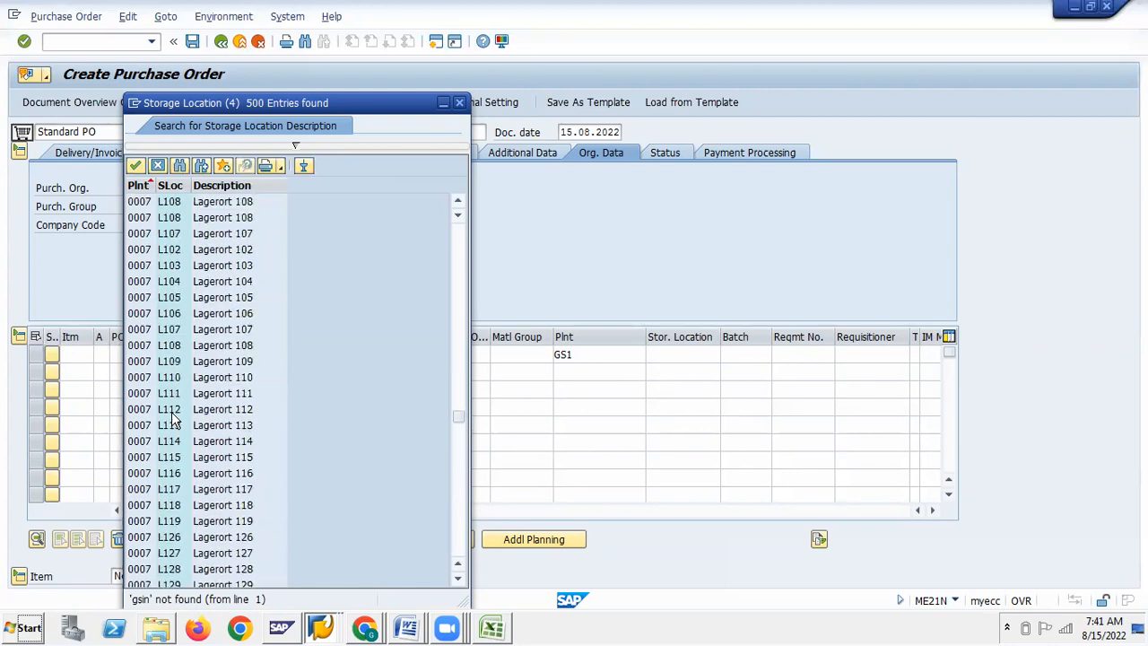
pyautogui.moveTo(461, 398); pyautogui.dragTo(463, 231)
pyautogui.scroll(-1, 367, 466)
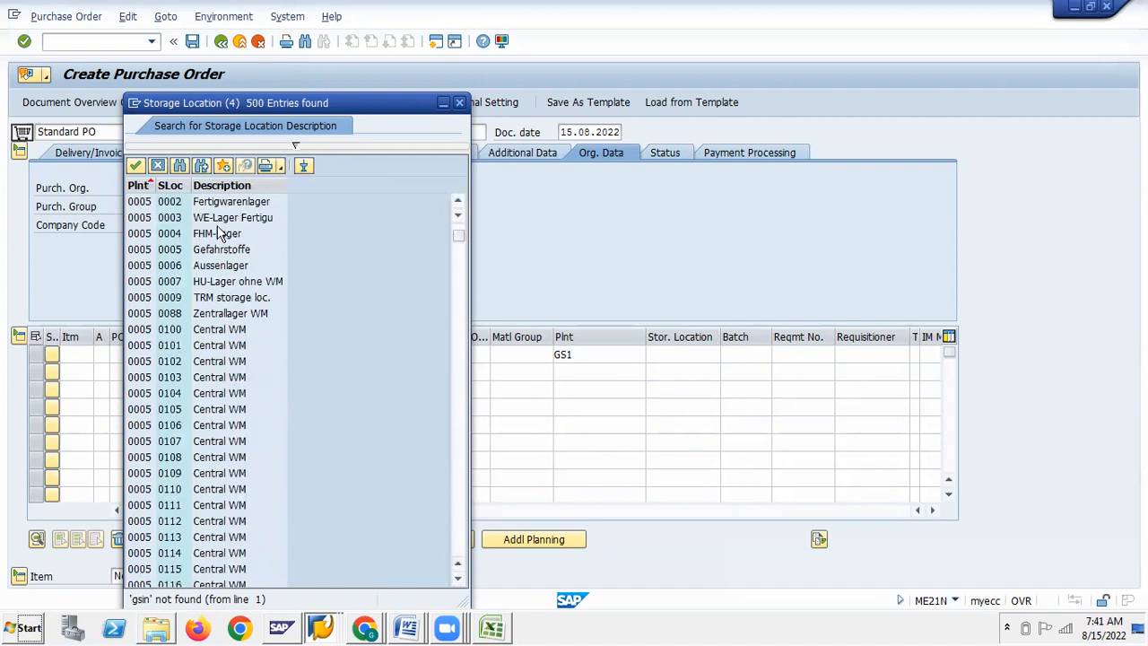
pyautogui.scroll(-6, 200, 240)
pyautogui.scroll(-11, 199, 241)
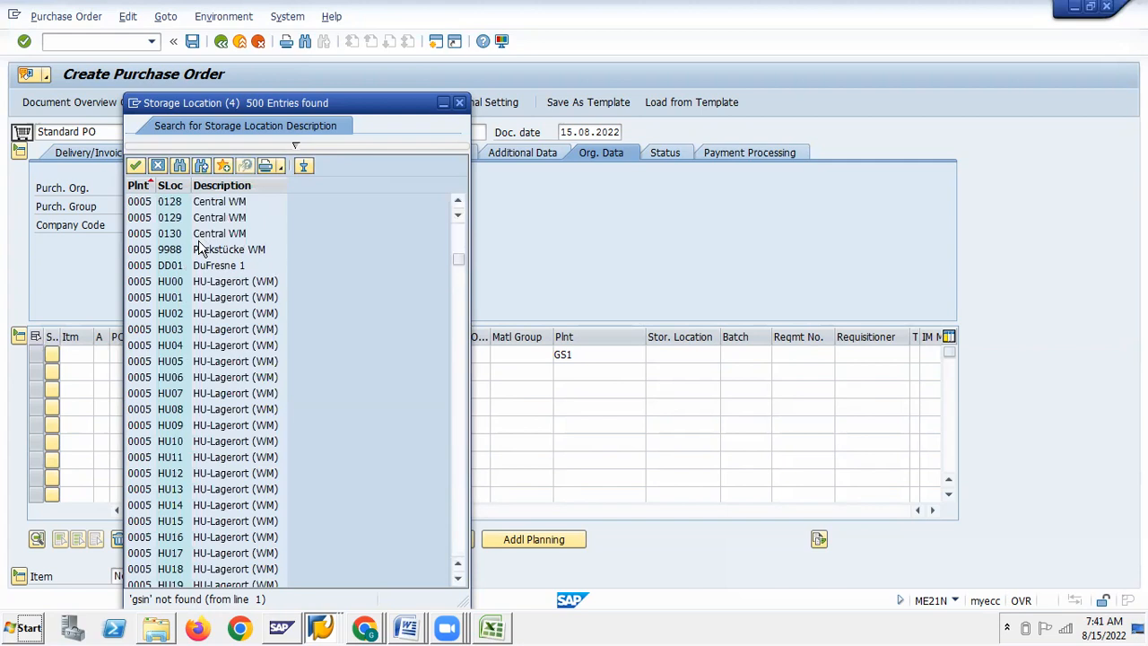
pyautogui.scroll(-20, 199, 248)
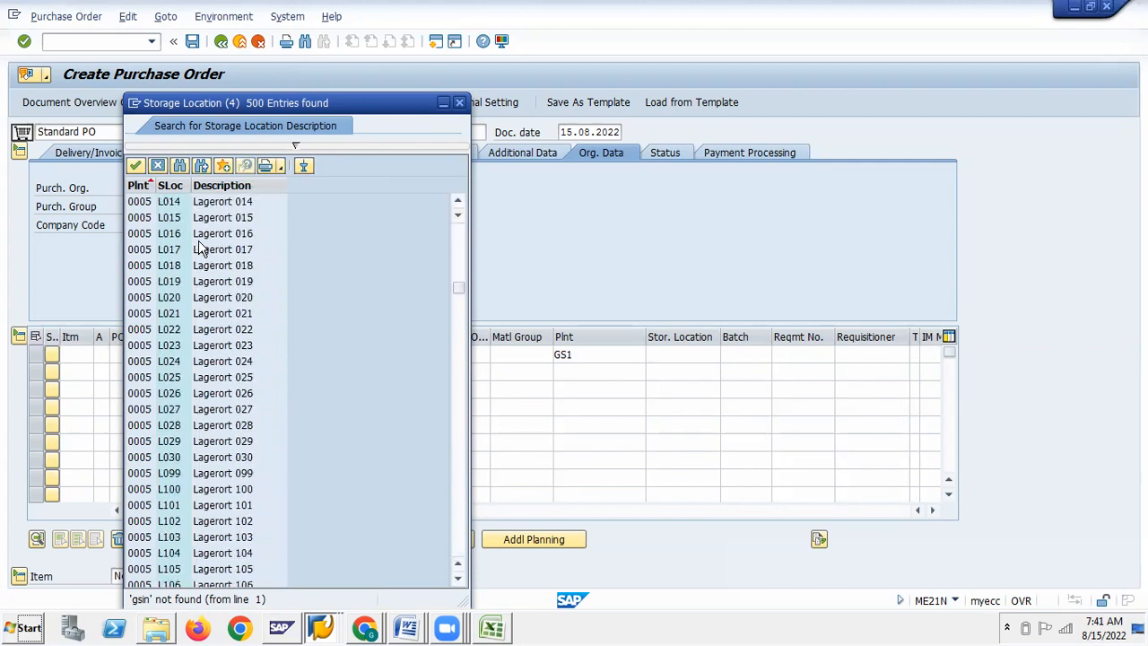
pyautogui.scroll(-3, 199, 249)
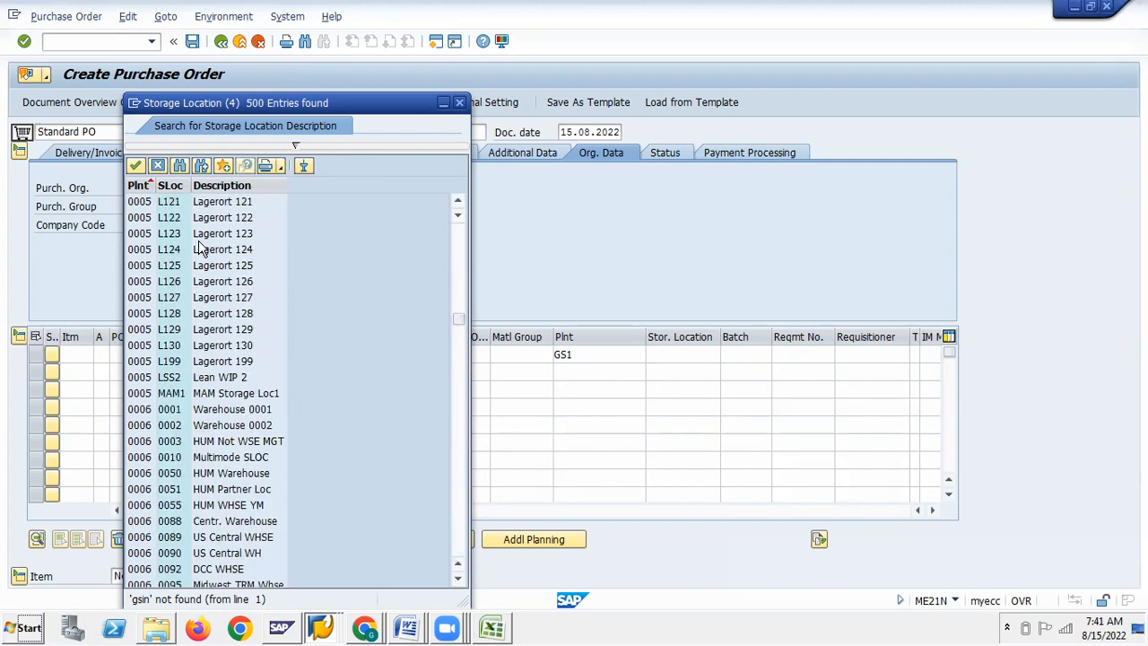
pyautogui.scroll(-4, 199, 249)
pyautogui.scroll(-5, 199, 249)
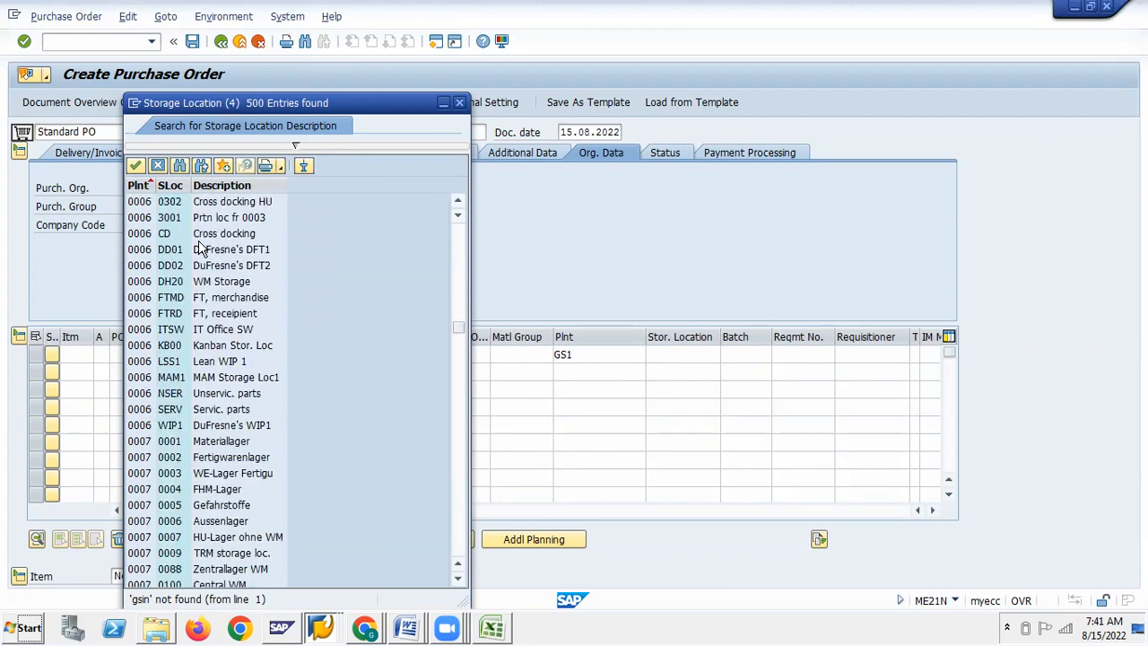
pyautogui.scroll(-10, 199, 249)
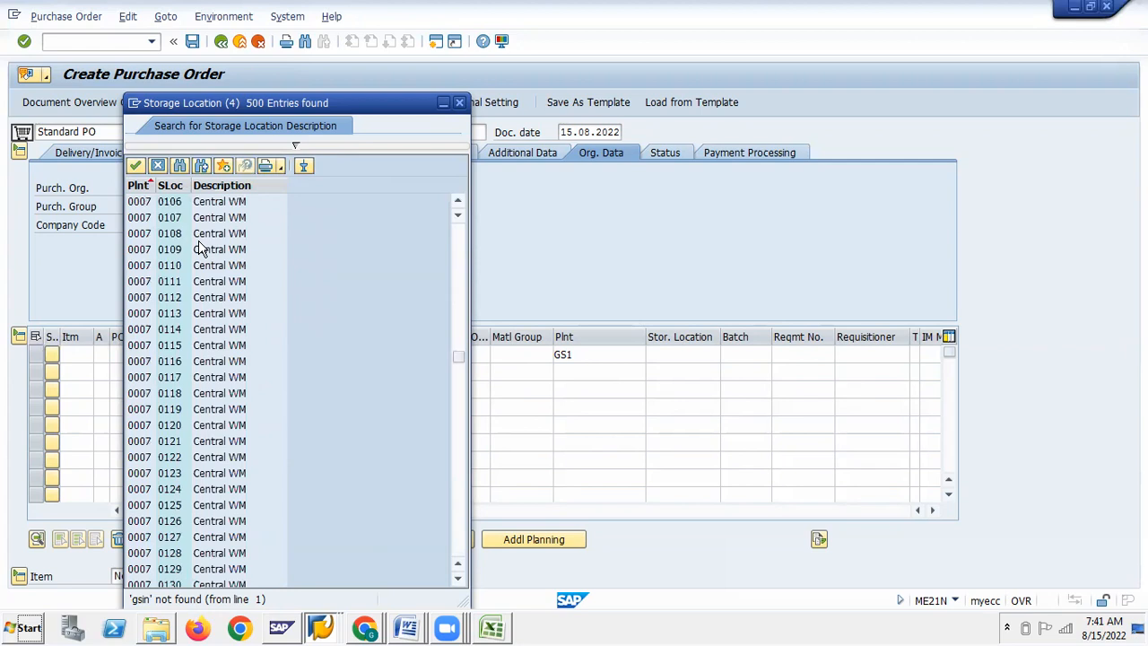
pyautogui.scroll(-15, 199, 248)
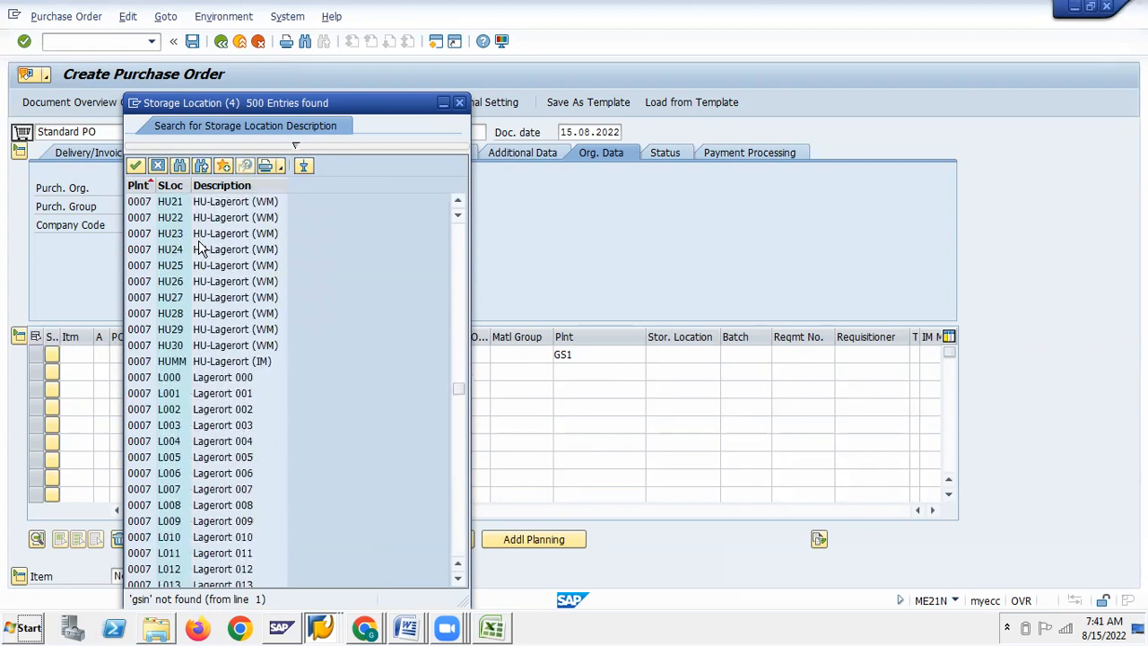
pyautogui.scroll(-20, 200, 249)
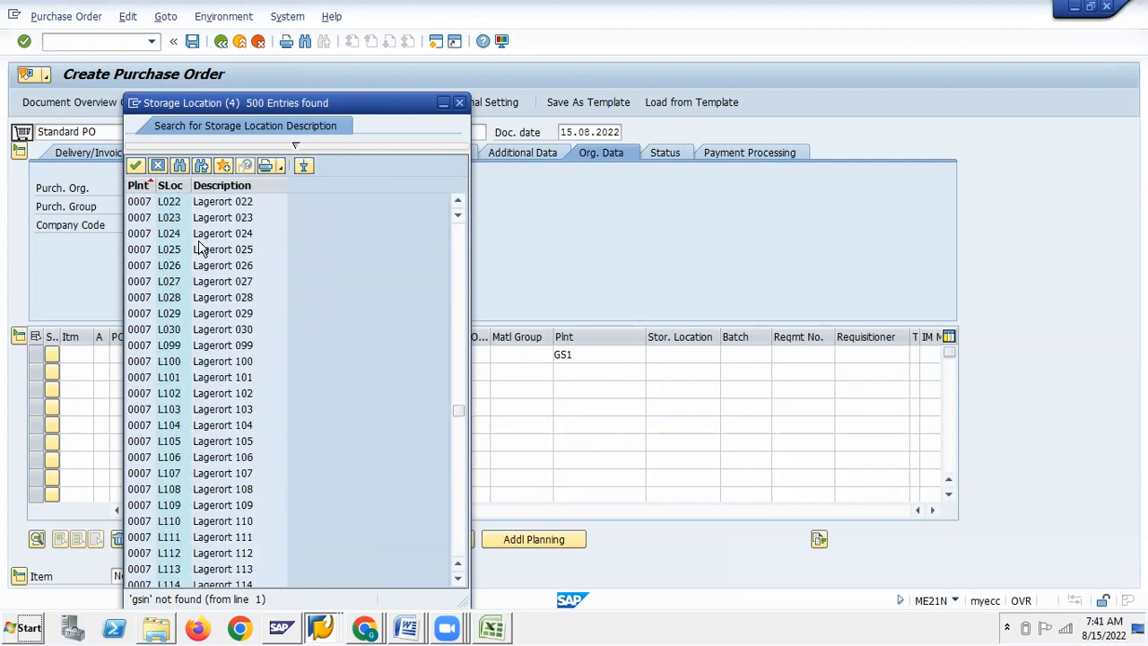
pyautogui.scroll(-5, 199, 249)
pyautogui.scroll(-7, 199, 249)
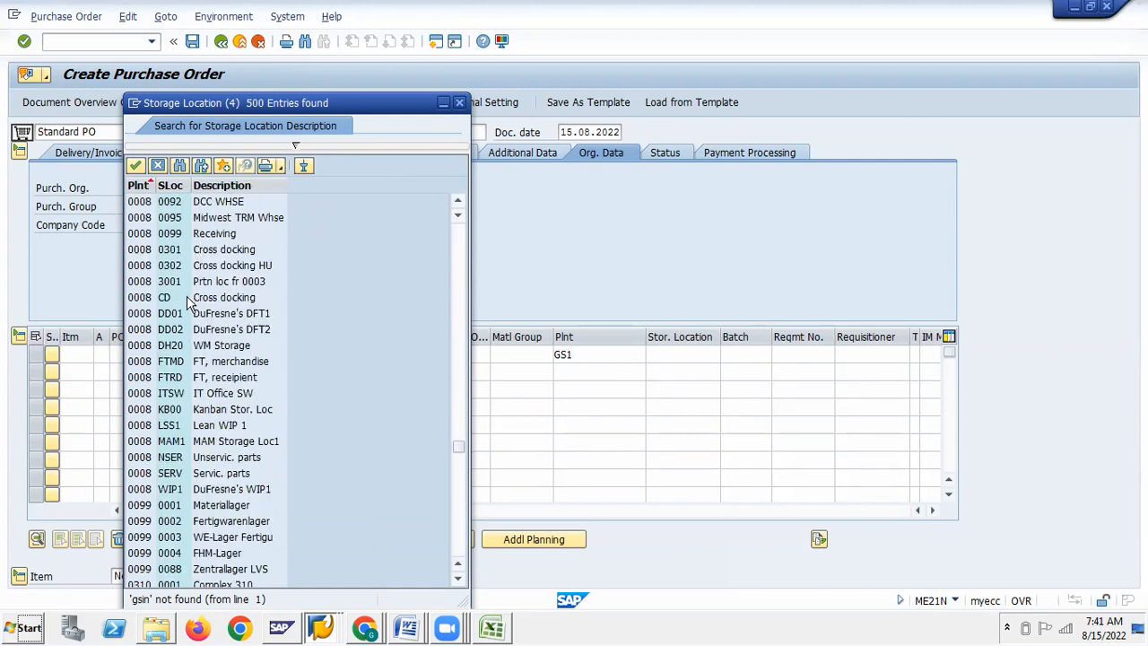
pyautogui.scroll(-8, 203, 383)
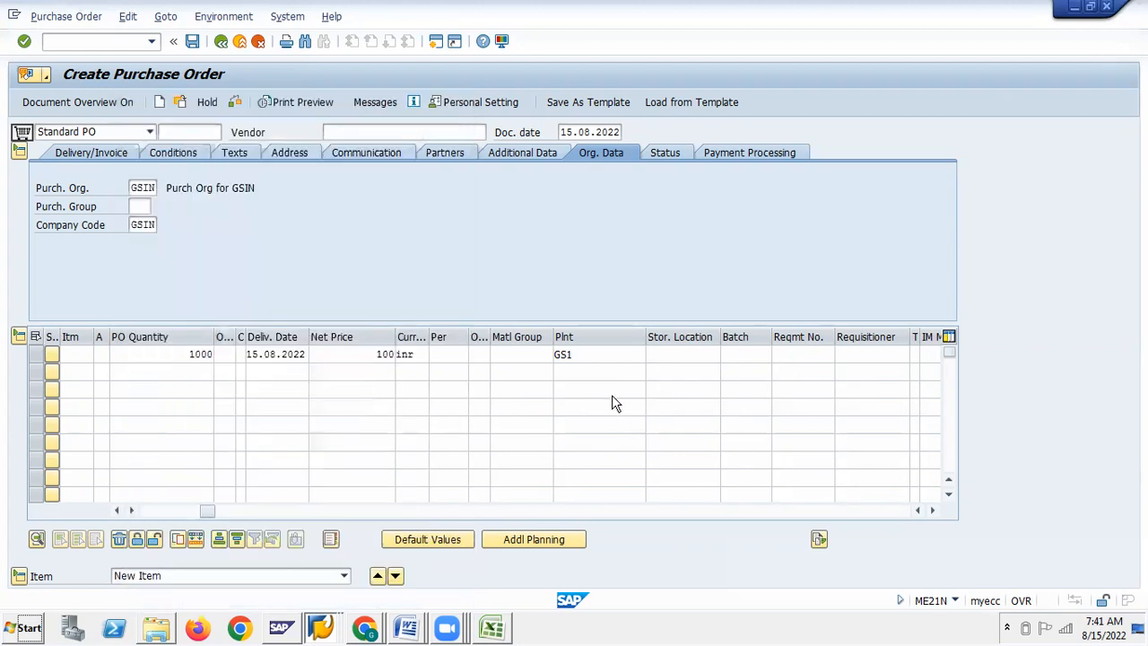
# Set the RM-GSIN item's storage location to GSIN1 and check the remaining columns of the item line
pyautogui.click(663, 355)
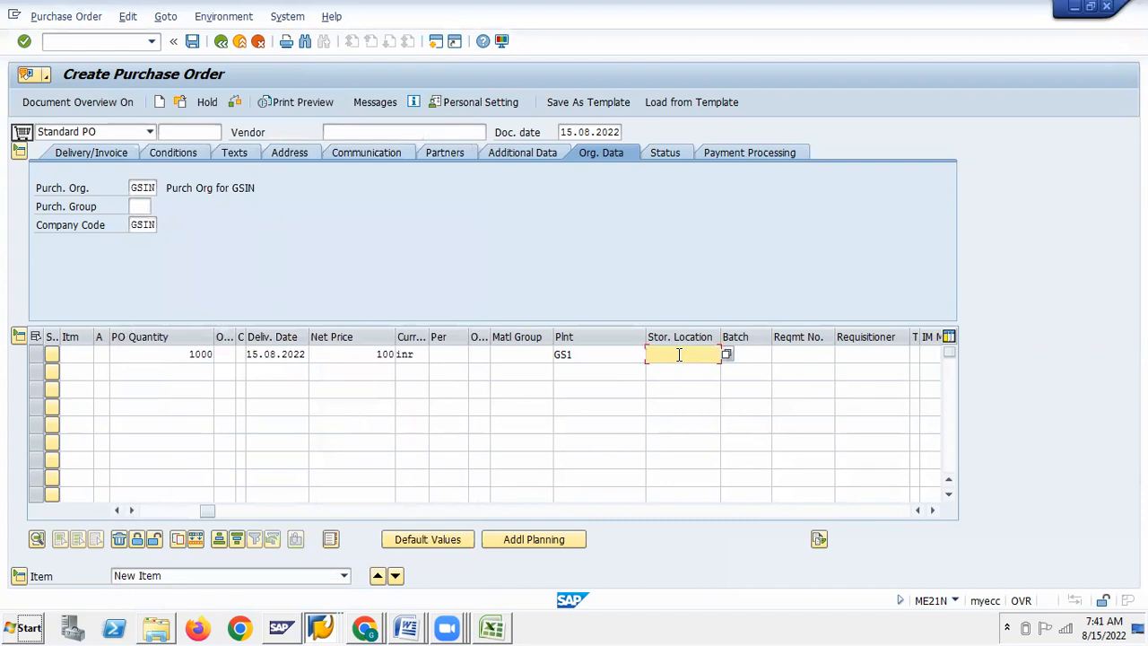
pyautogui.write('GSIN')
pyautogui.click(931, 510)
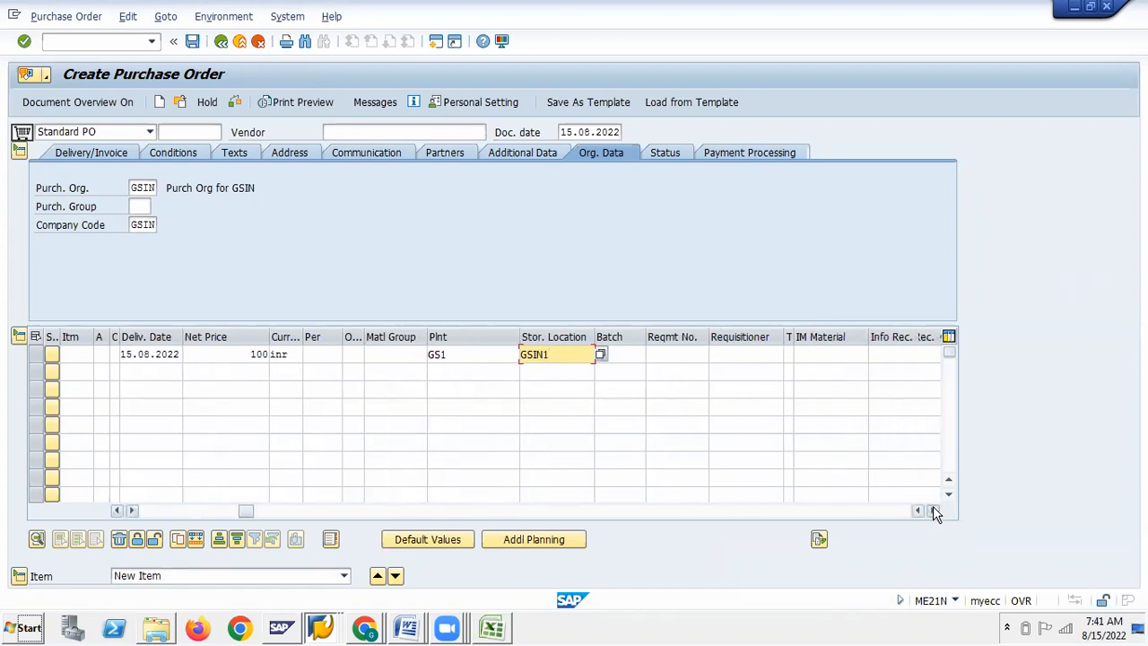
pyautogui.click(932, 509)
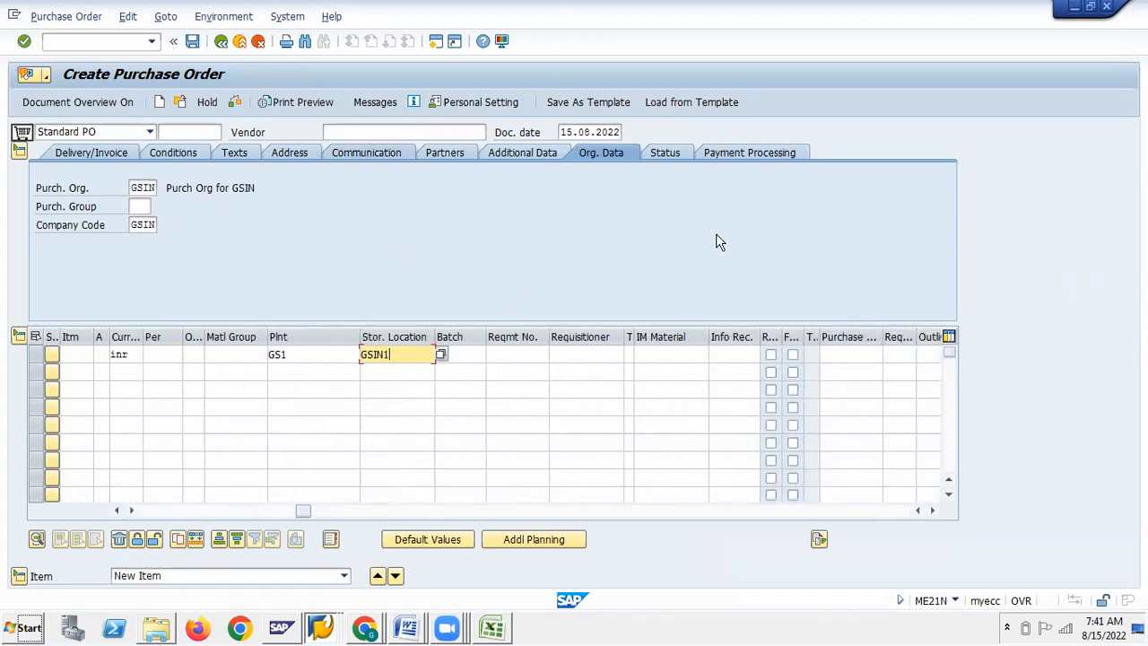
pyautogui.click(932, 510)
pyautogui.click(932, 509)
pyautogui.click(932, 510)
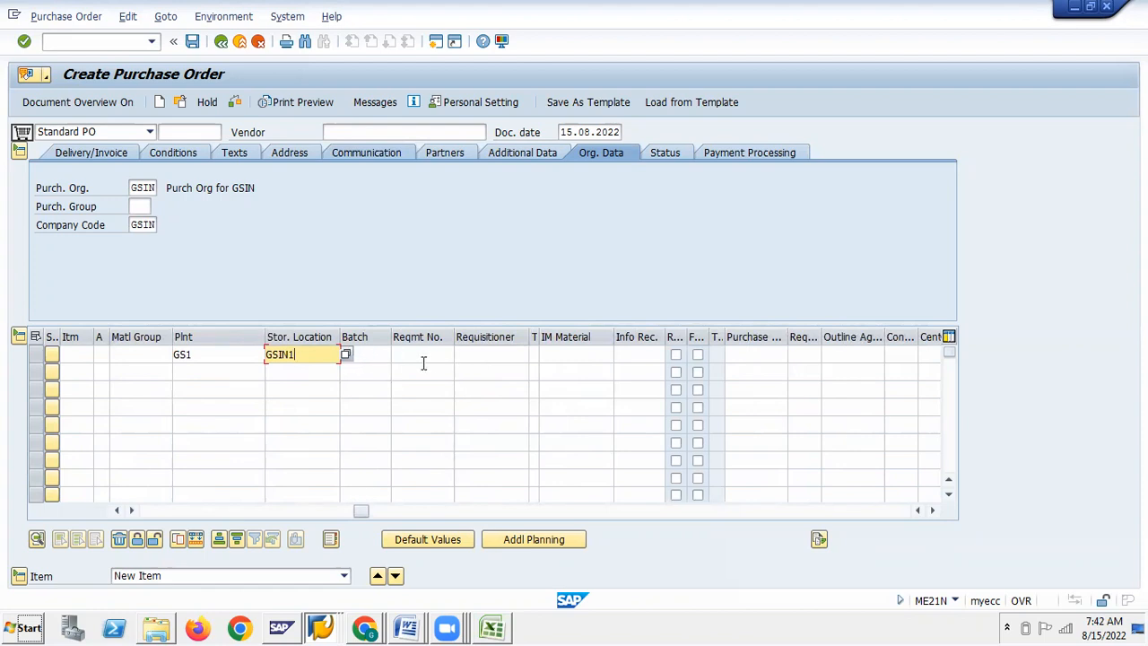
# Switch to the FI MM Integration document in Word and review the Step 23 purchase order fields, from purchasing group through the save instruction
pyautogui.hotkey('alt', 'Tab')
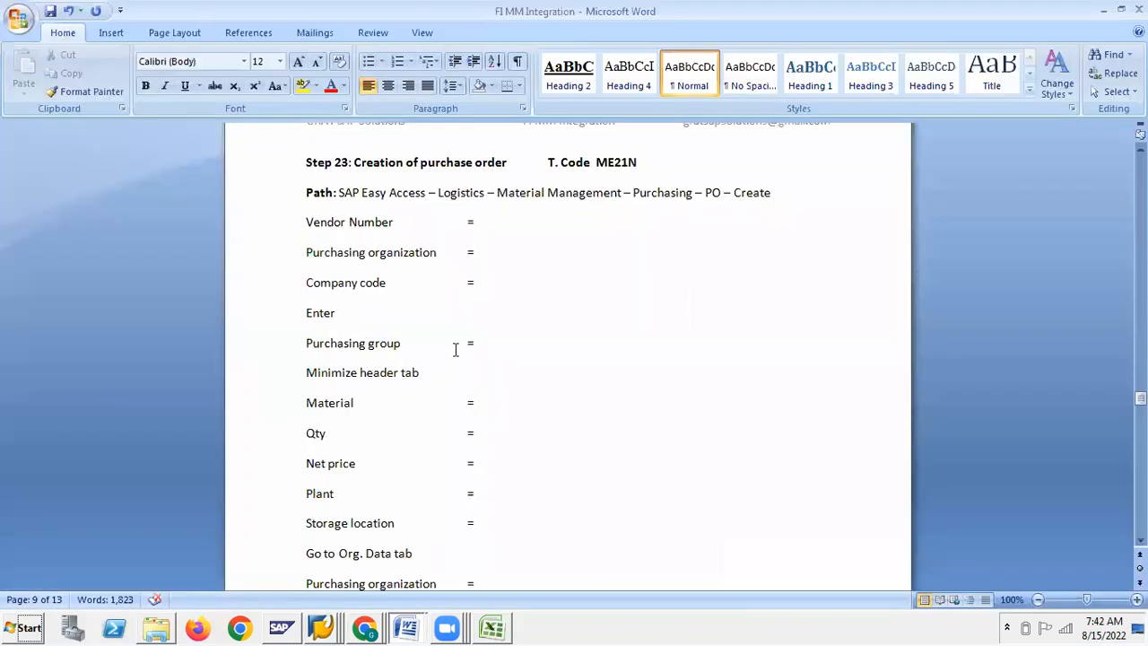
pyautogui.click(490, 343)
pyautogui.click(507, 408)
pyautogui.click(505, 436)
pyautogui.click(511, 467)
pyautogui.click(494, 523)
pyautogui.scroll(-5, 502, 520)
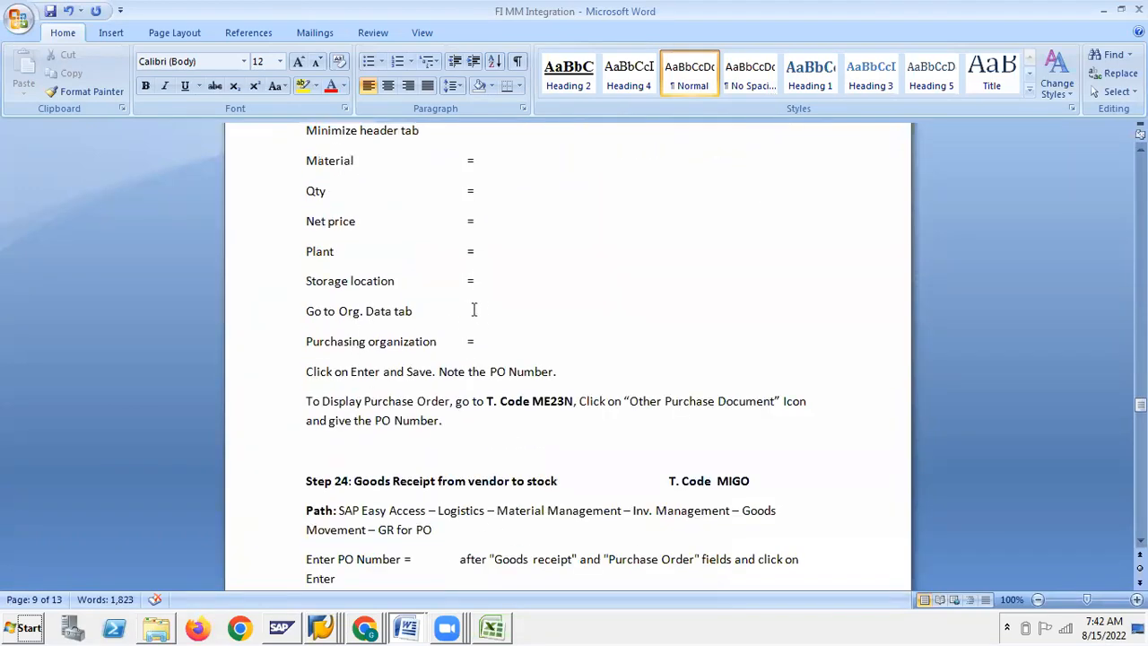